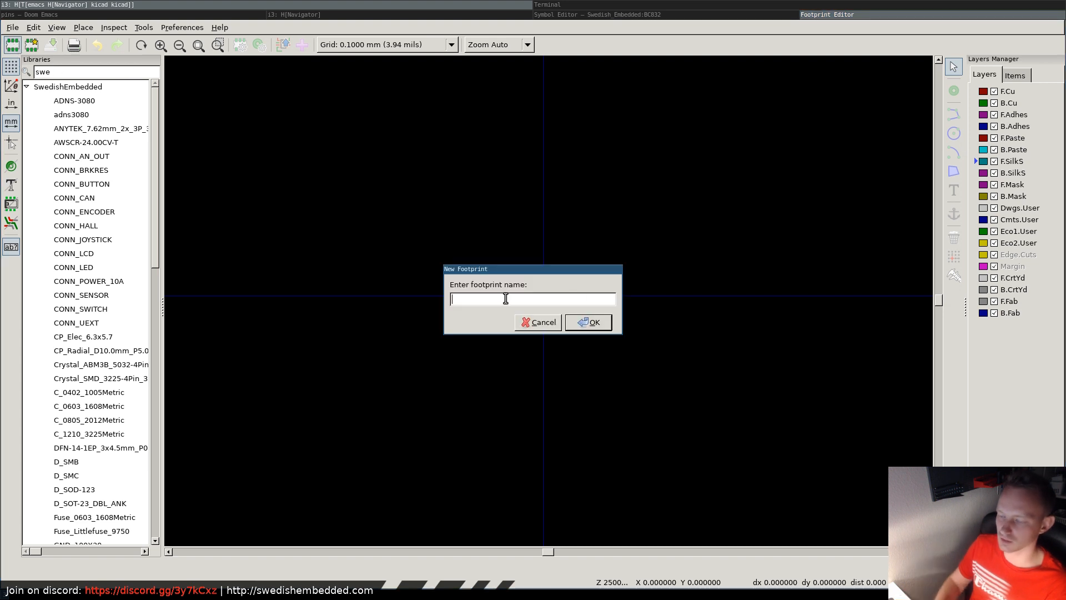
- Name the new footprint BC832 and create it
type("BC")
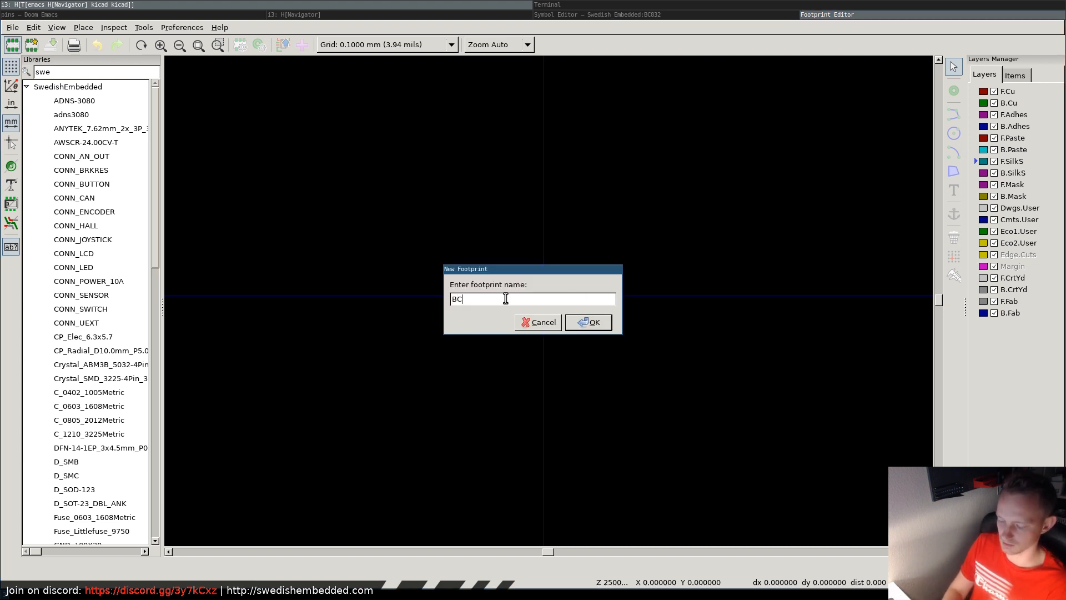
type("832")
key("Return")
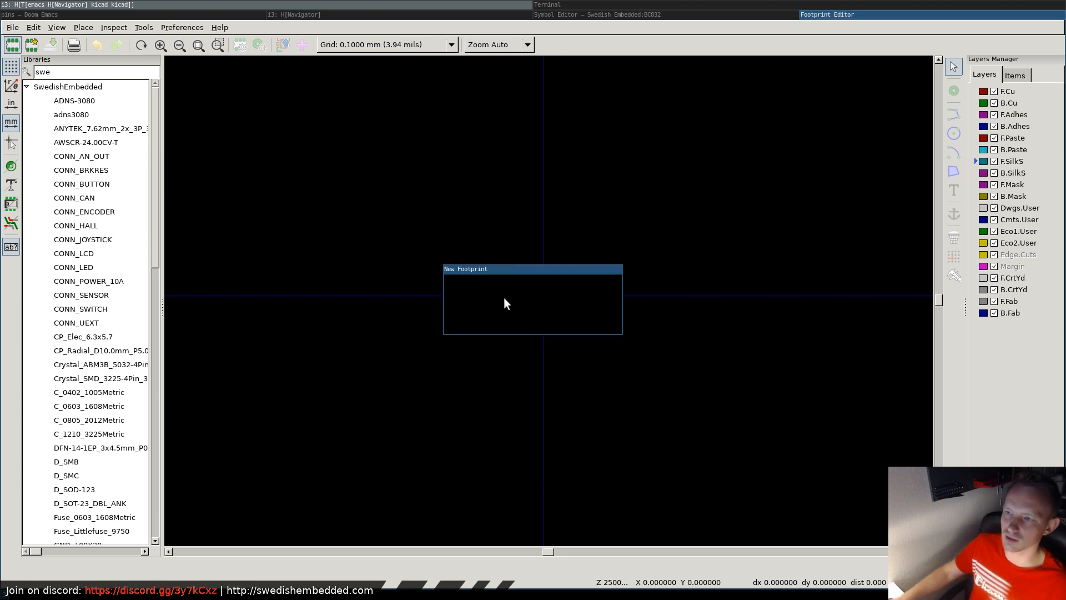
- Place one pad below and to the left of the footprint origin, at about X -4.9 mm, Y 8.6 mm
scroll(549, 305, "down", 10)
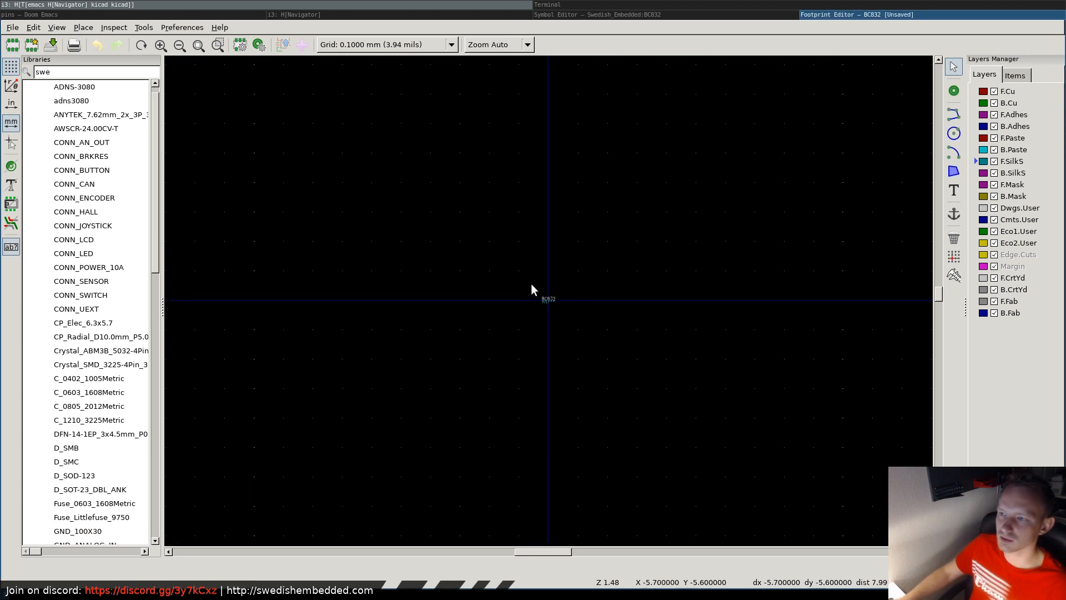
left_click(960, 91)
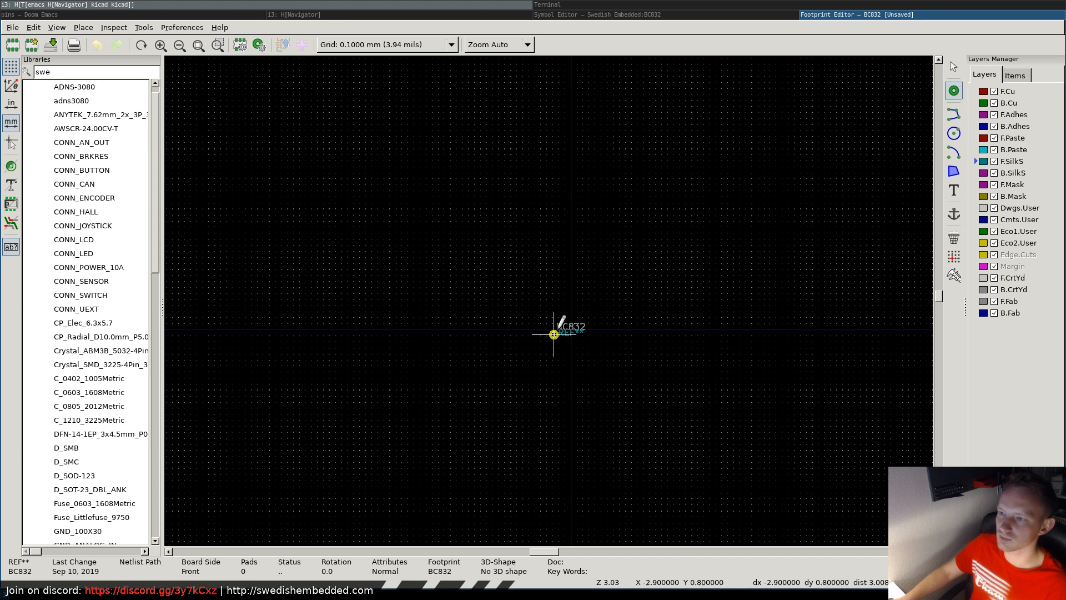
left_click(541, 382)
scroll(542, 393, "up", 3)
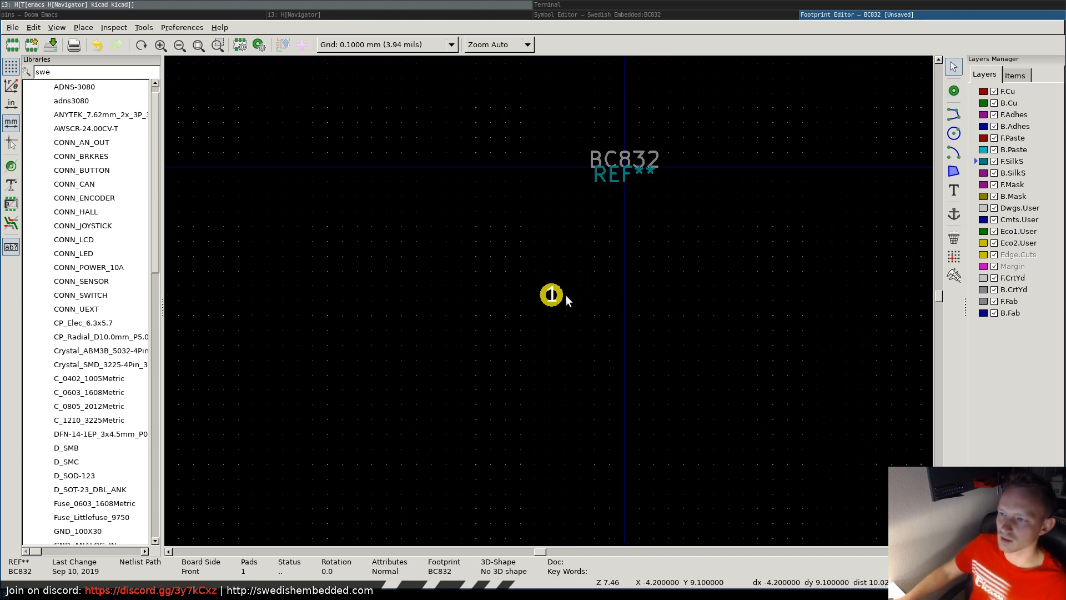
- Open the user grid settings and bring up the BC832 datasheet's mechanical drawing behind the dialog
left_click(411, 45)
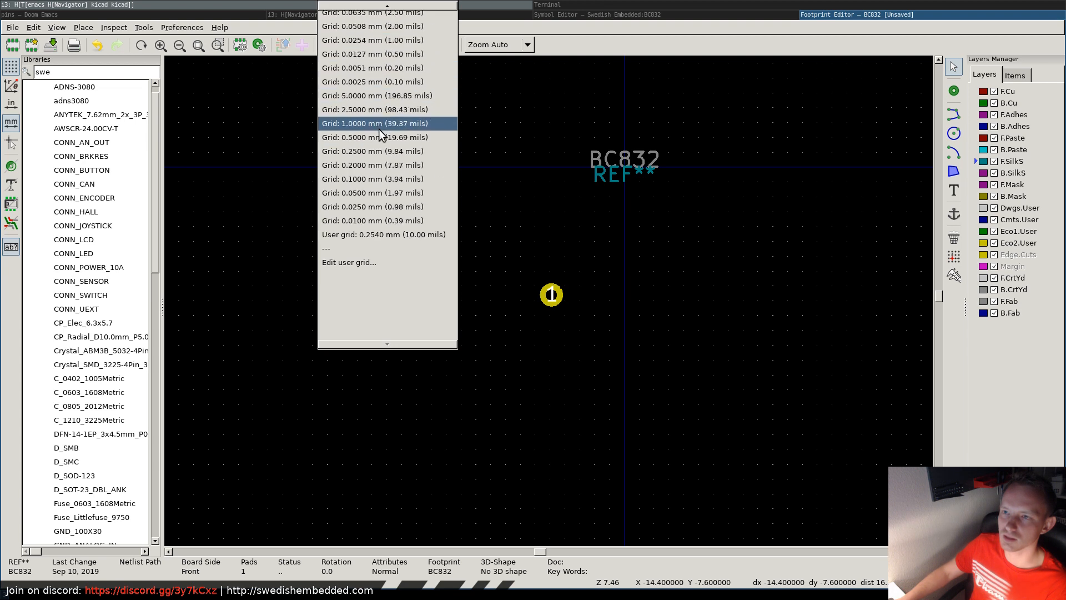
scroll(382, 136, "up", 2)
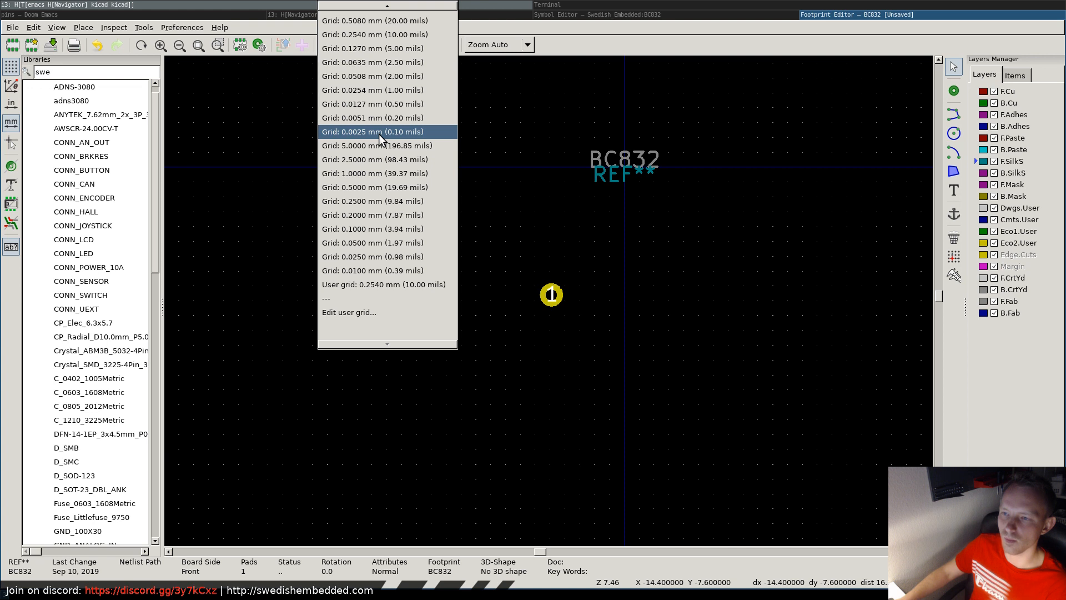
left_click(355, 312)
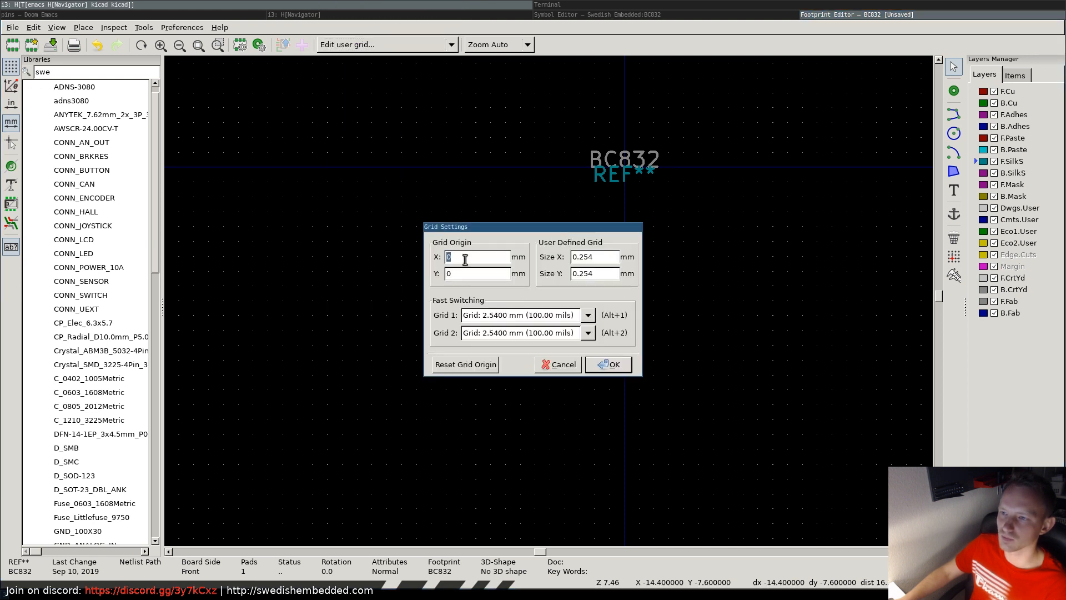
type("1")
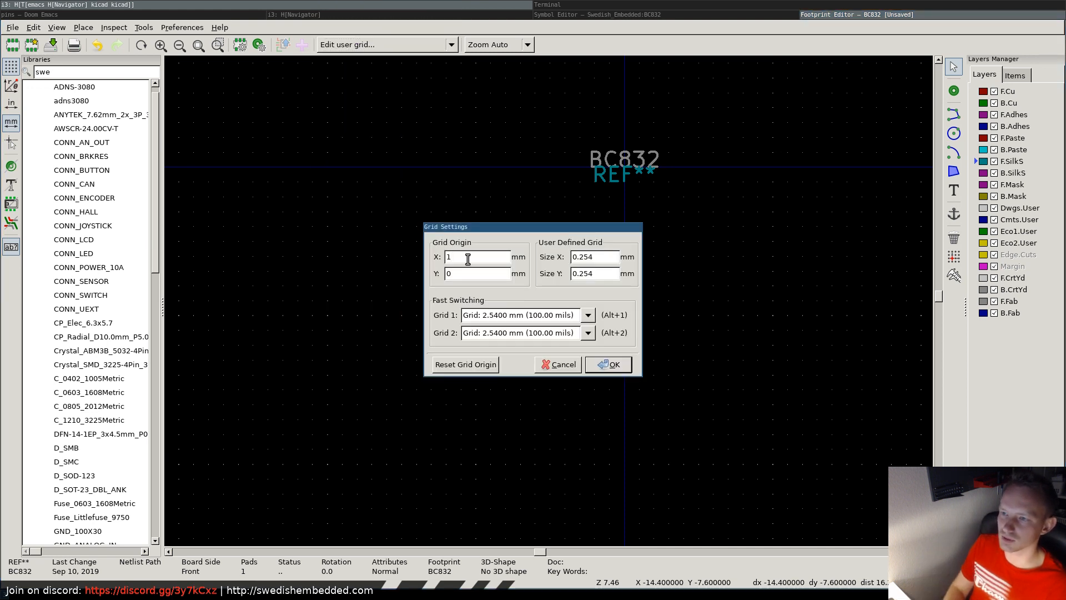
type(".")
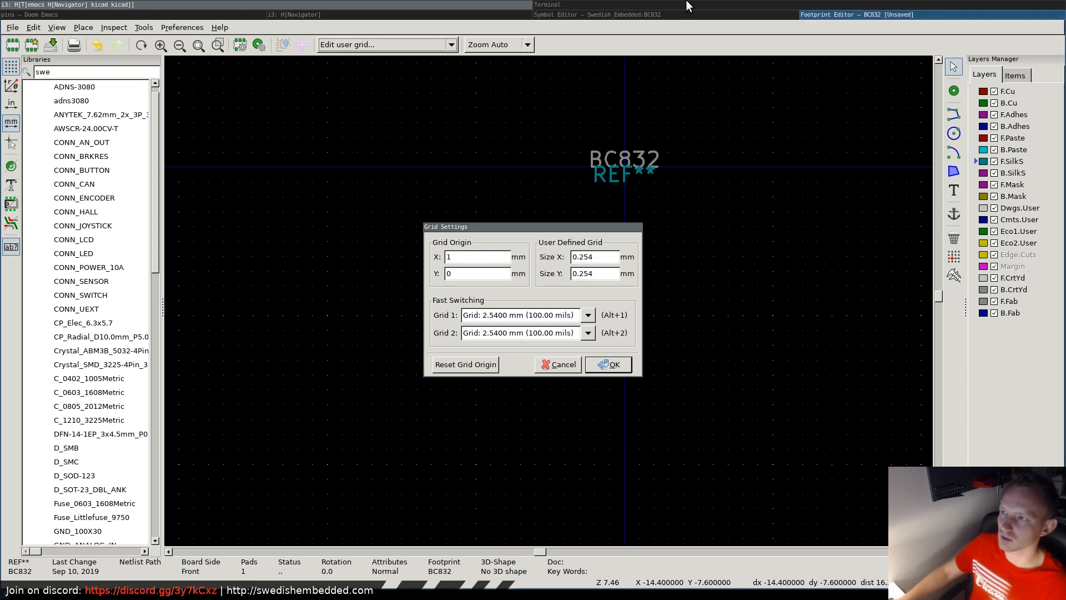
left_click(444, 14)
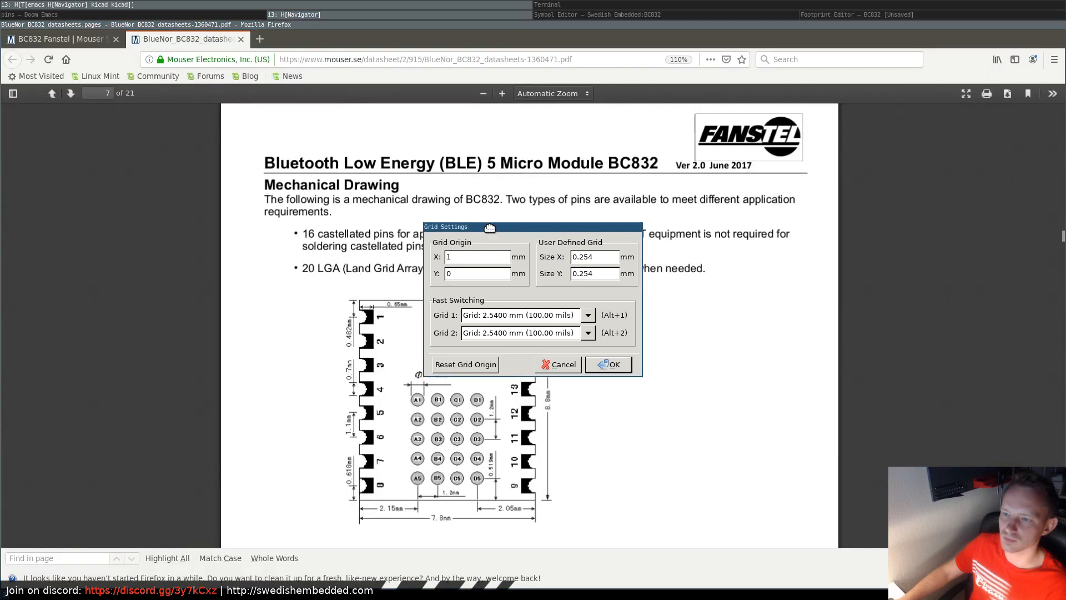
mouse_move(489, 227)
left_mouse_down()
mouse_move(736, 208)
mouse_move(582, 232)
mouse_move(593, 227)
mouse_move(493, 227)
left_mouse_up()
left_click(471, 256)
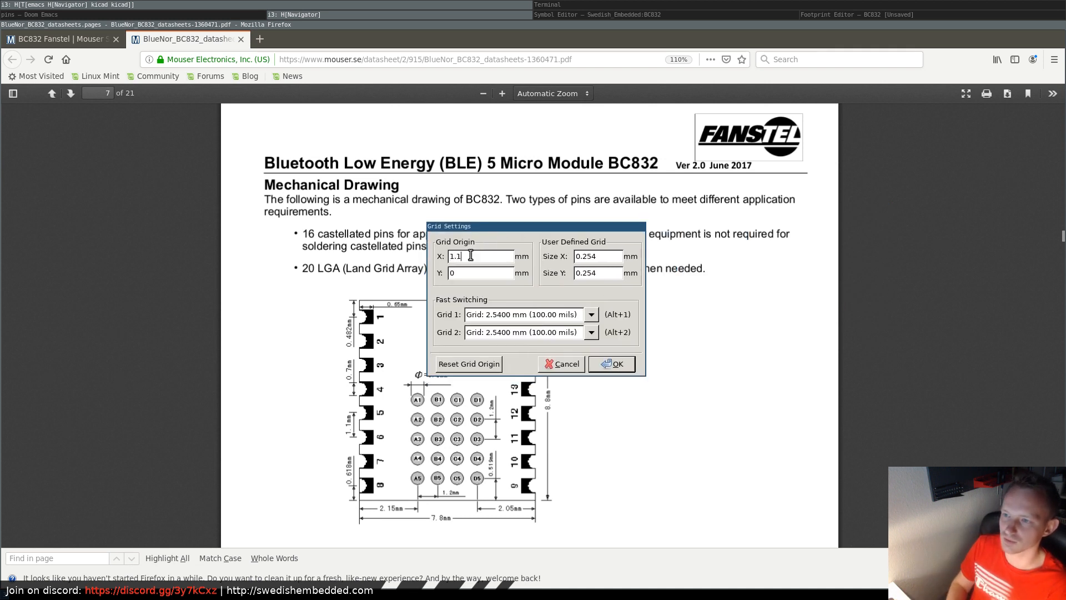
left_click(466, 274)
type("1")
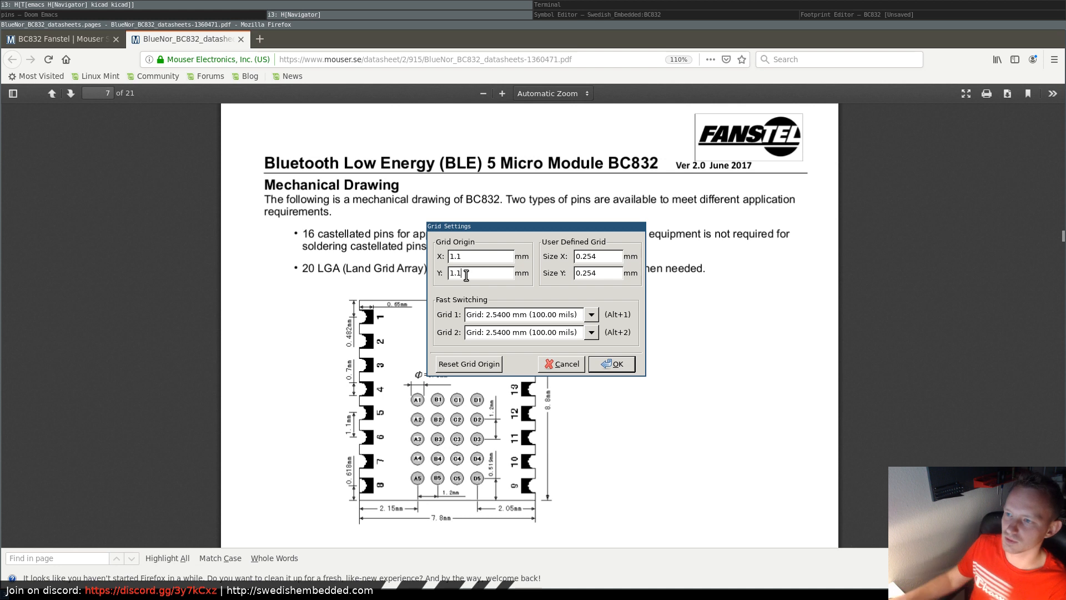
type(".1")
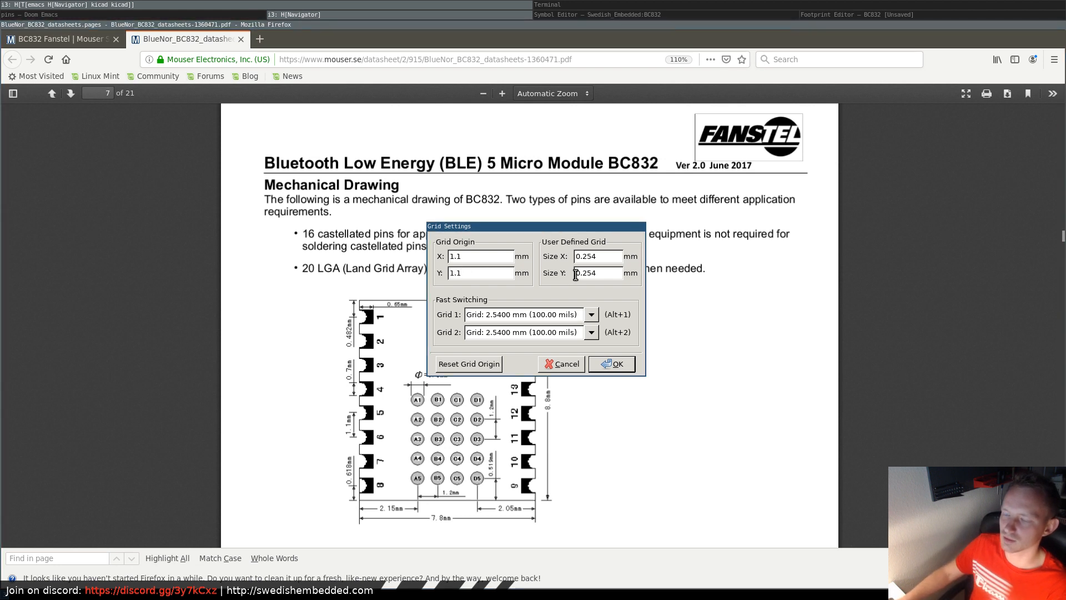
- Set the grid origin X to 0 mm and the user-defined grid size to 1.1 mm in both X and Y
double_click(482, 255)
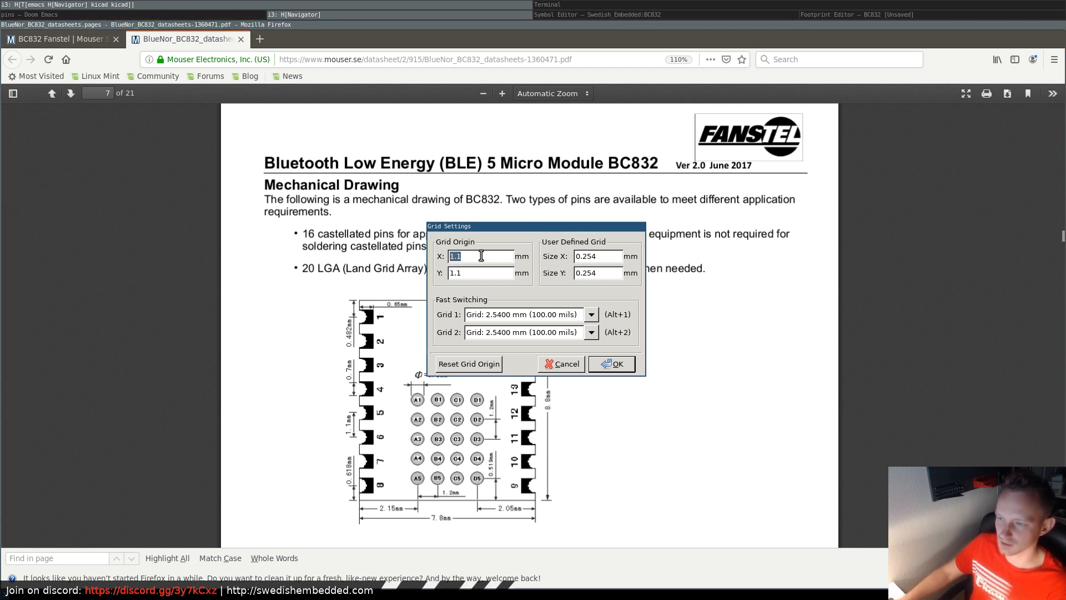
type("0")
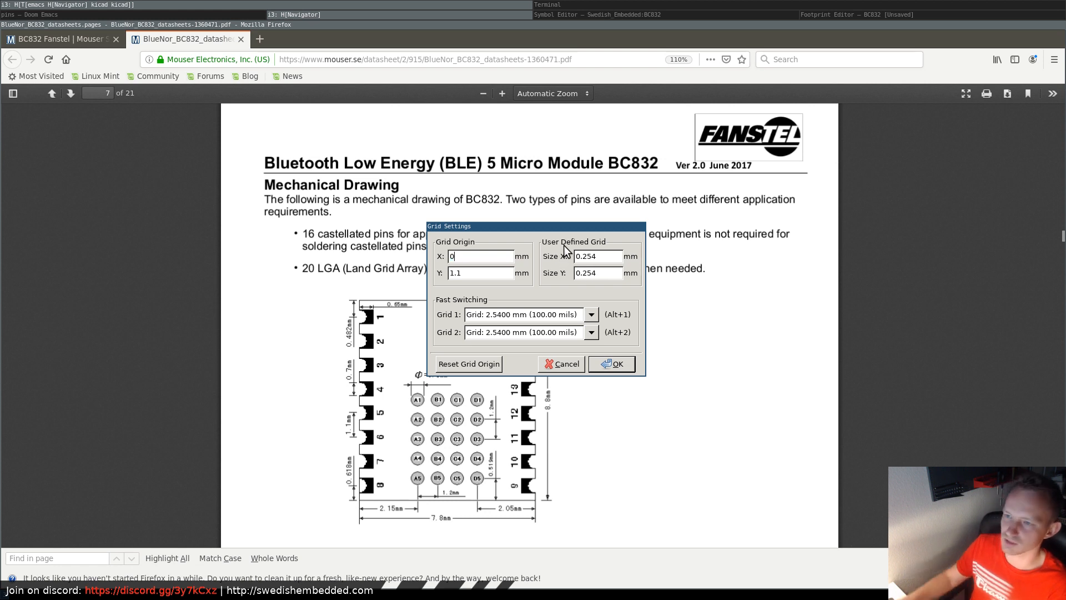
left_click_drag(610, 256, 566, 256)
type("1.1")
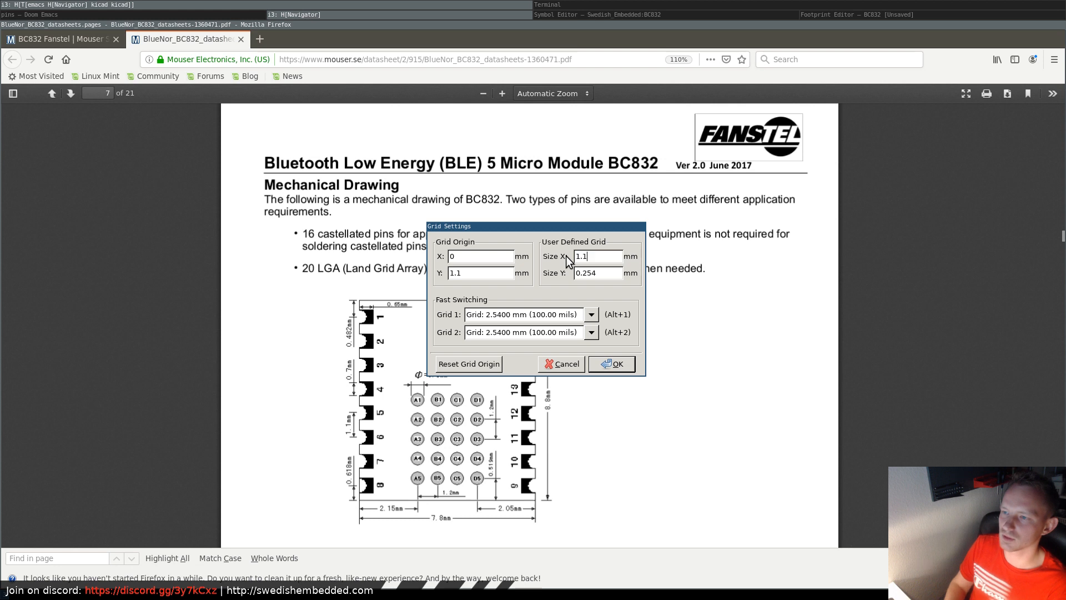
triple_click(594, 273)
type("1.1")
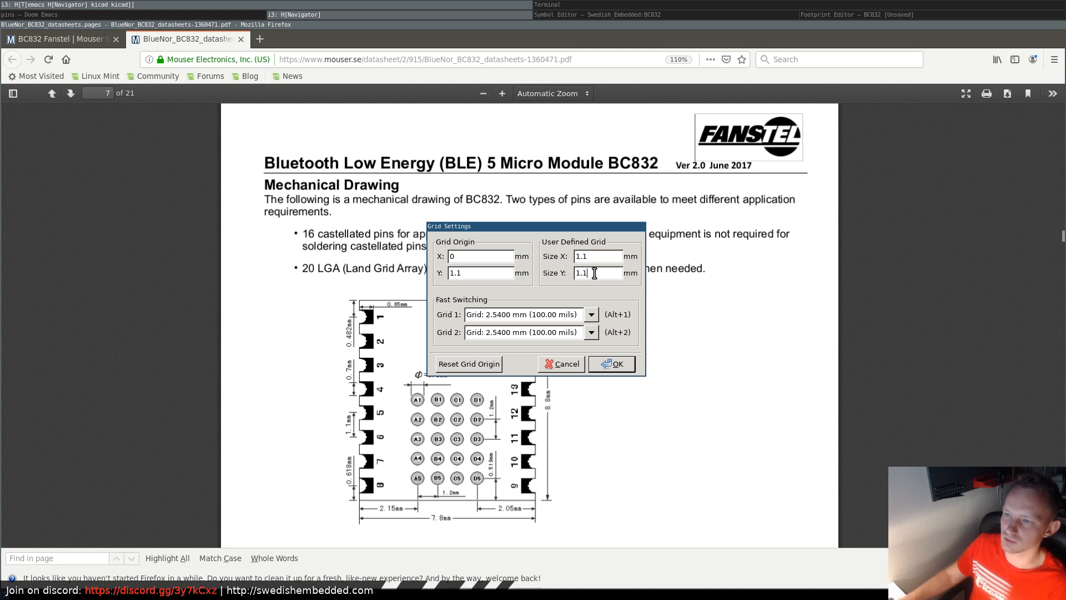
- Set the grid origin Y to 0 mm and apply the grid settings
double_click(474, 273)
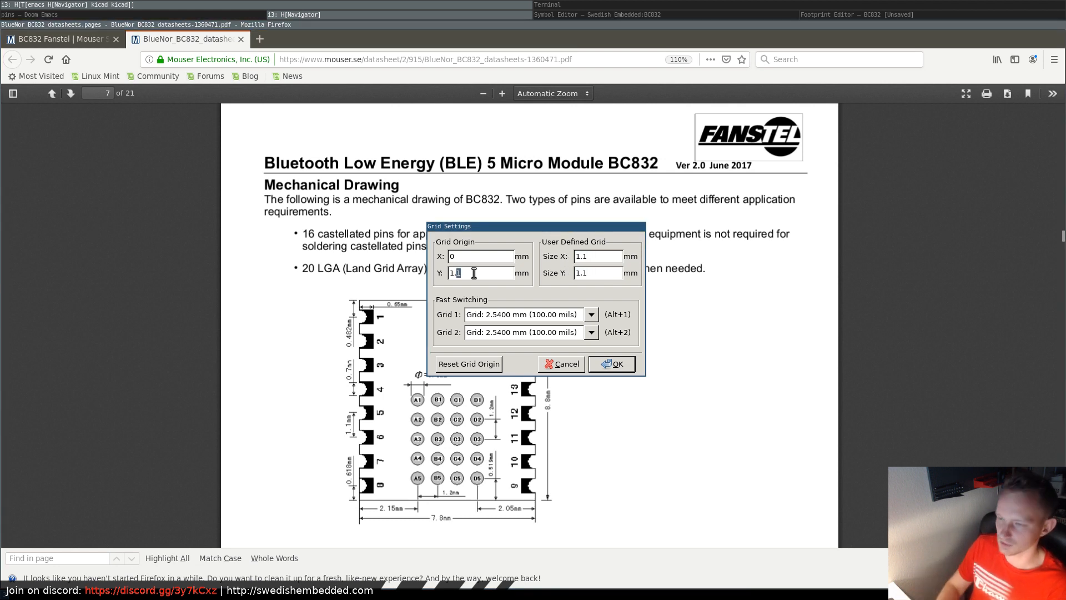
key("BackSpace")
key("BackSpace")
key("BackSpace")
type("0")
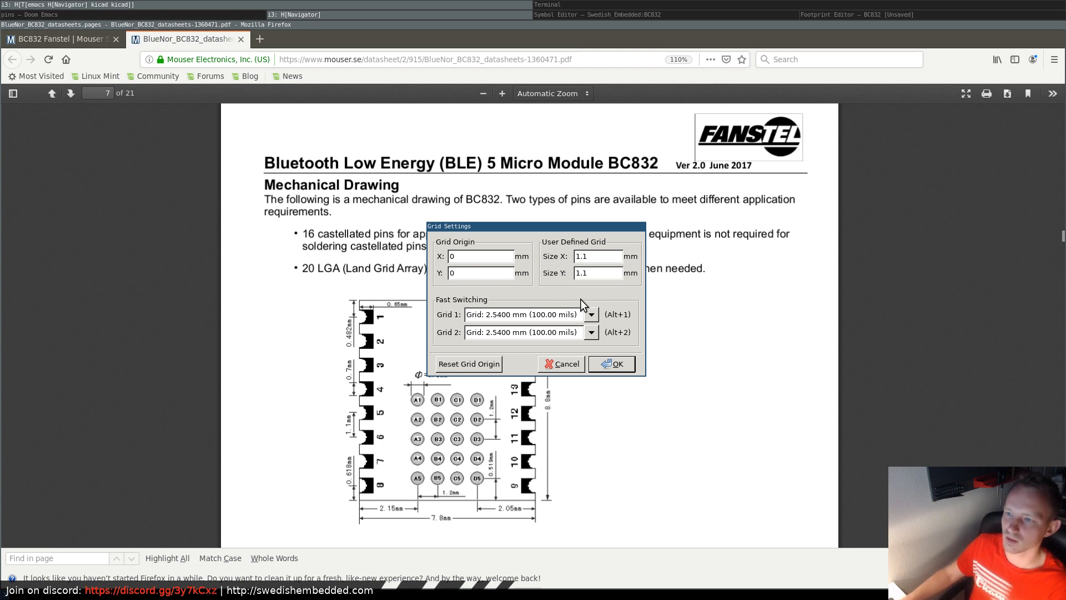
left_click(612, 364)
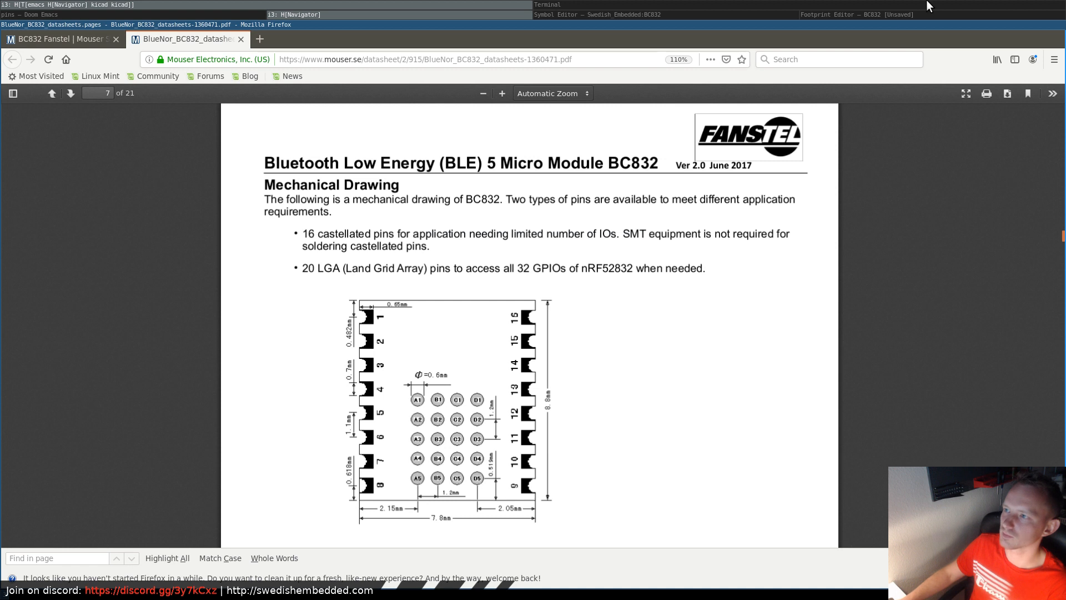
- Switch back to the Footprint Editor and measure horizontally from a point beneath the reference text to the vertical origin axis
left_click(903, 14)
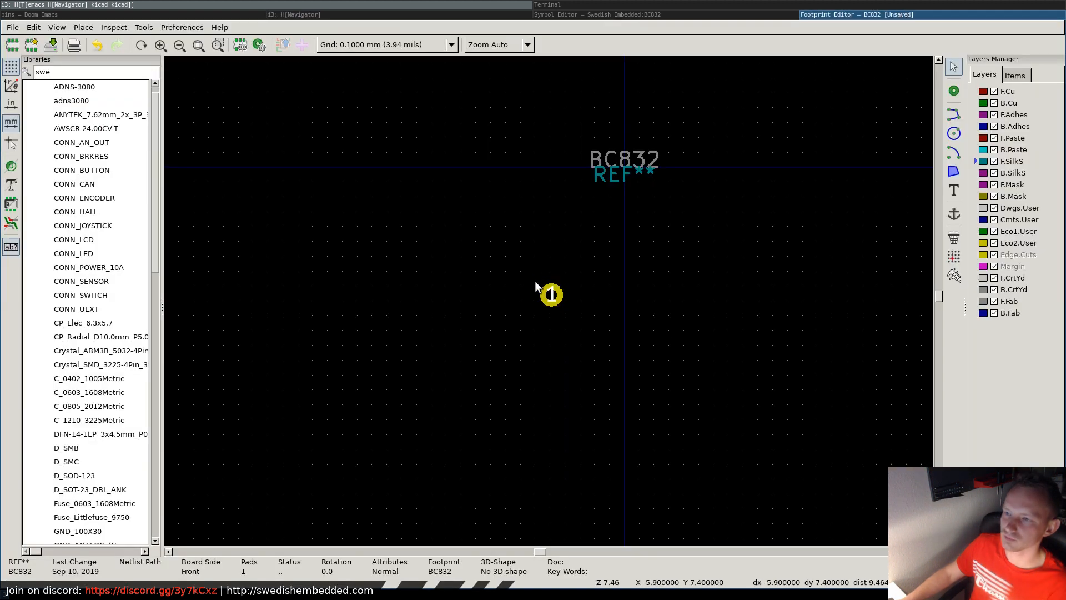
left_click(954, 274)
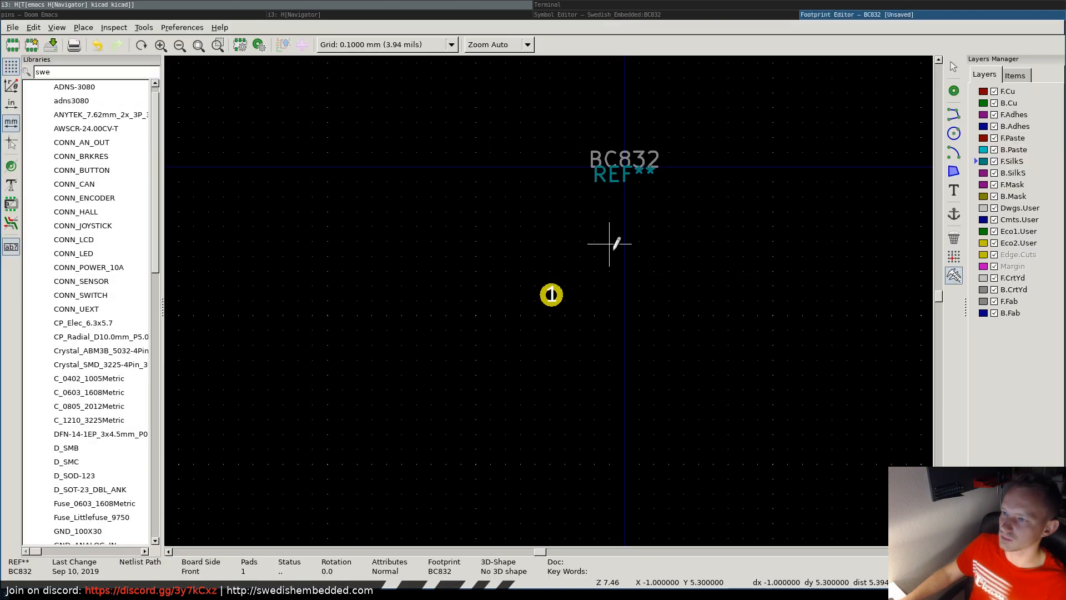
left_click(610, 256)
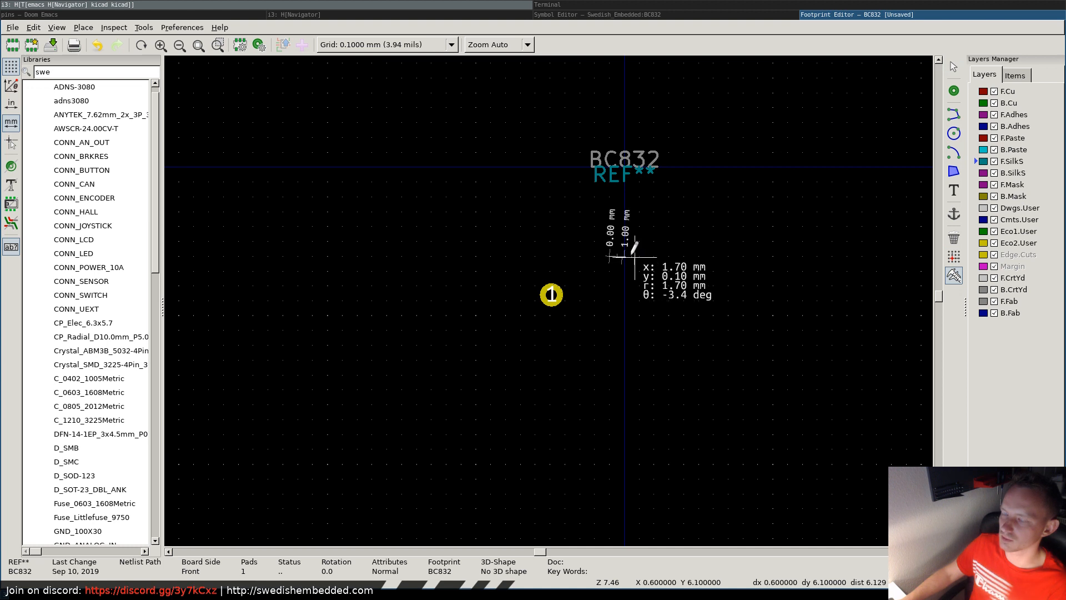
scroll(611, 256, "up", 12)
scroll(503, 301, "up", 1)
scroll(547, 300, "down", 3)
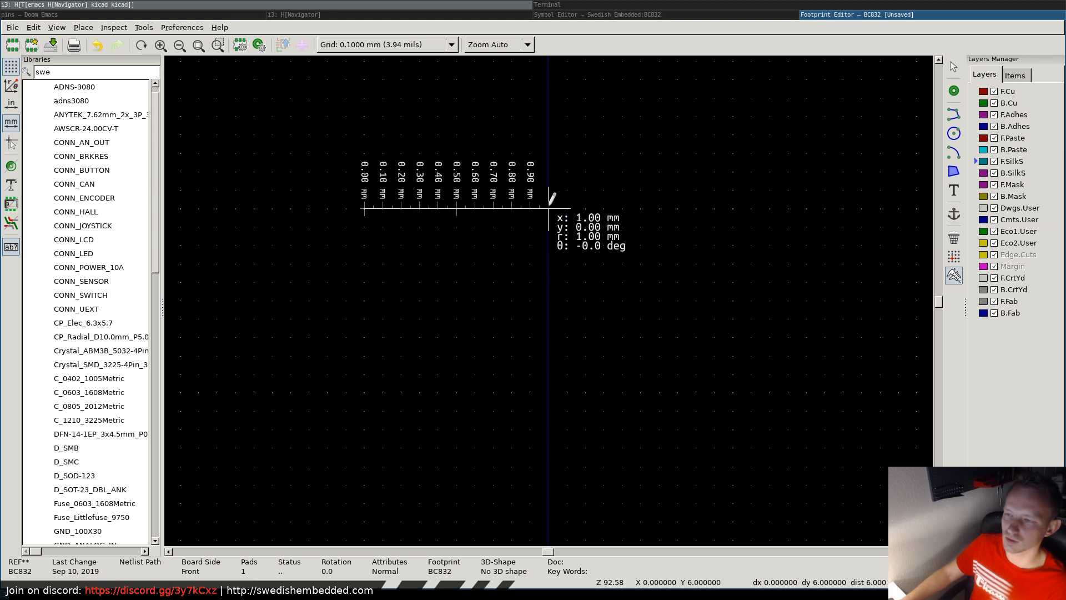
scroll(548, 208, "down", 6)
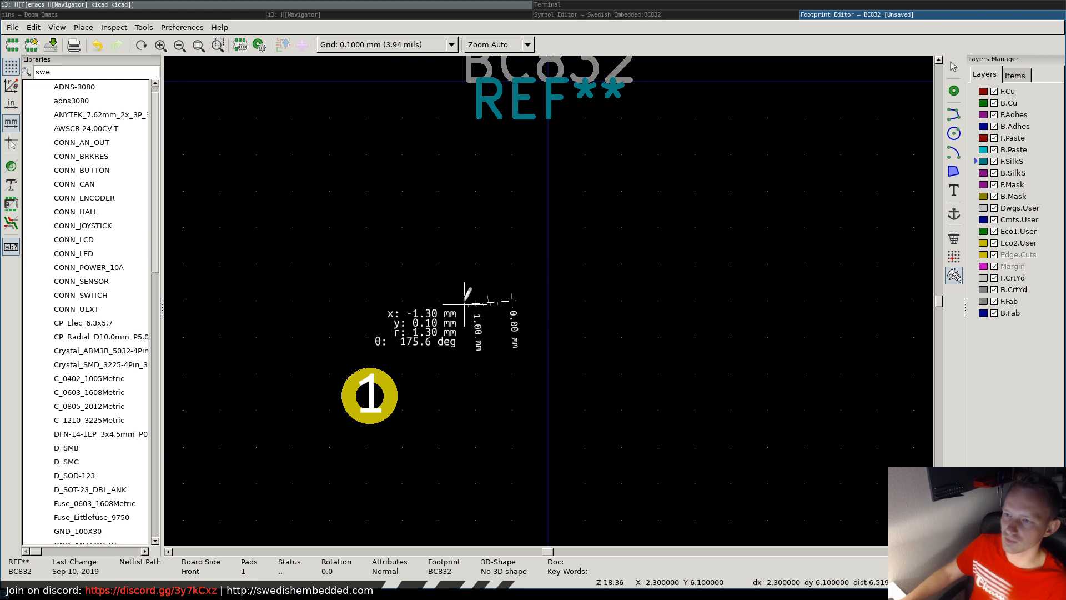
key("Escape")
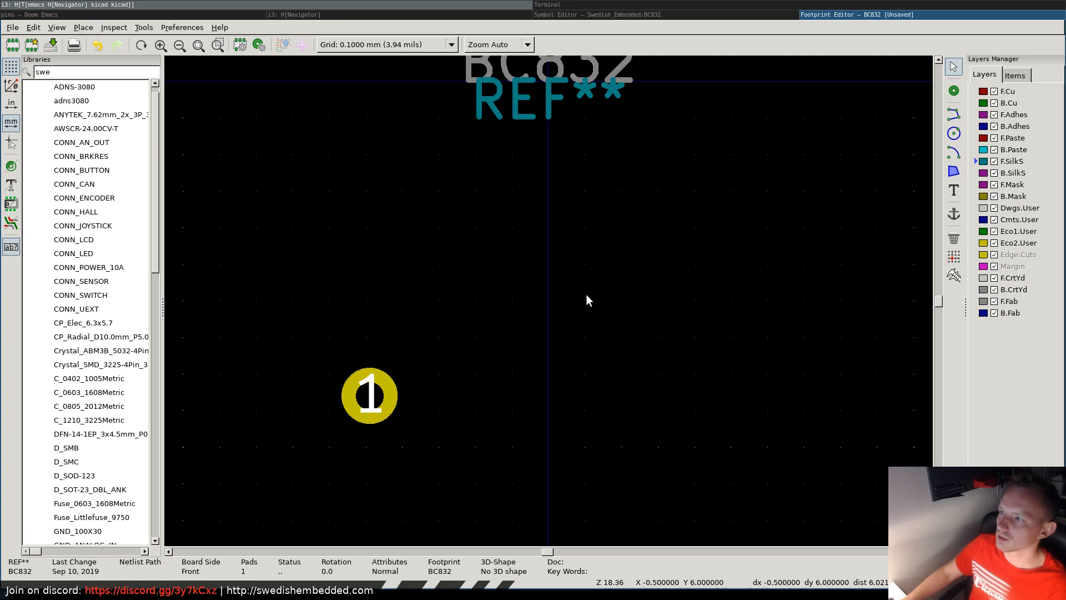
- Open the properties of pad 1 and place the dialog beside the mechanical drawing in the Firefox datasheet
left_click(362, 410)
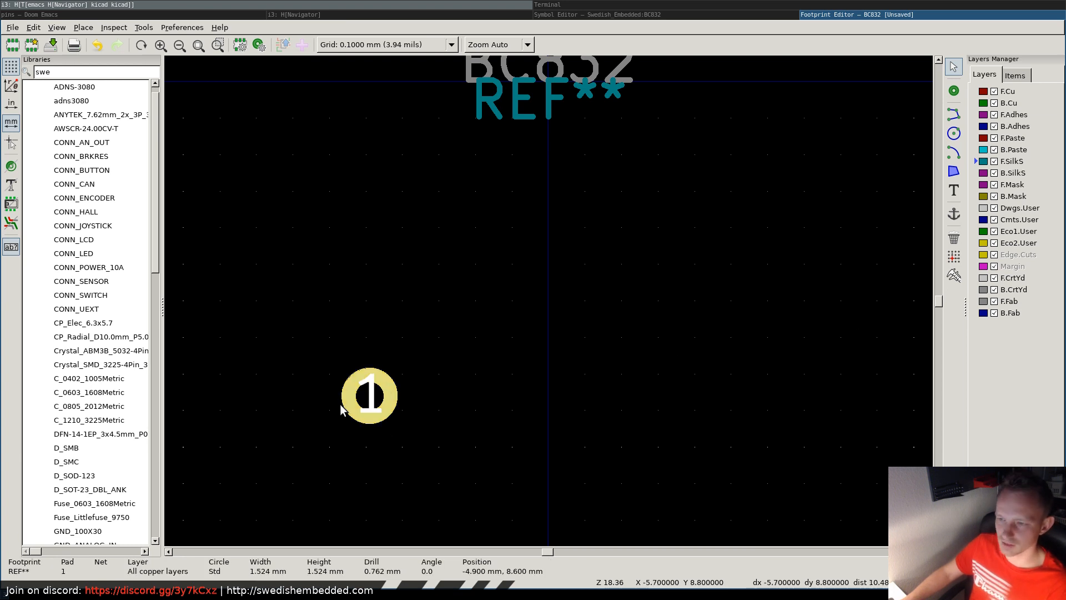
double_click(357, 410)
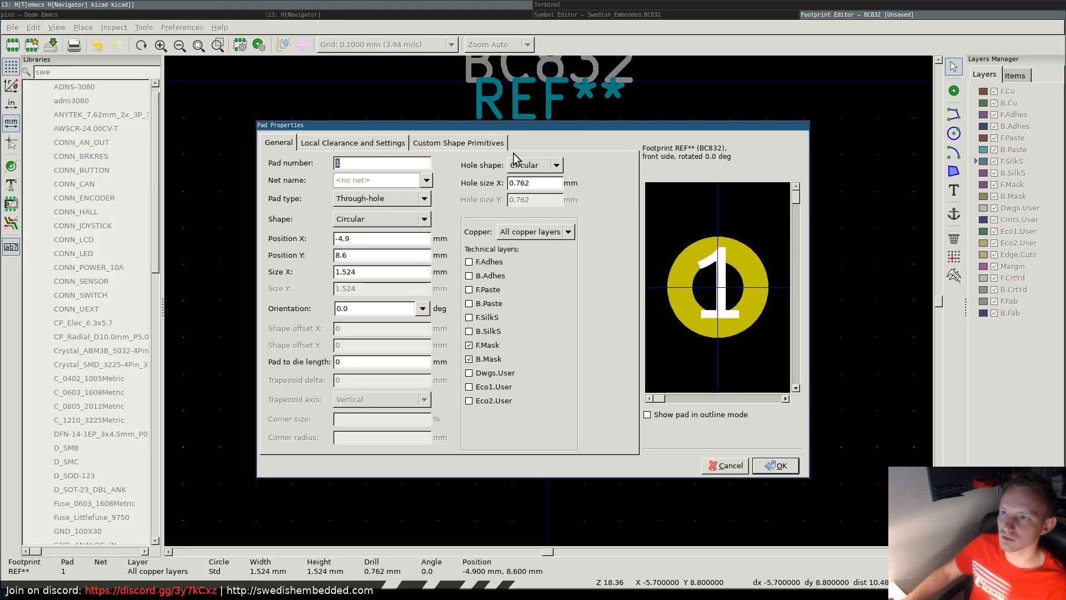
left_click(400, 14)
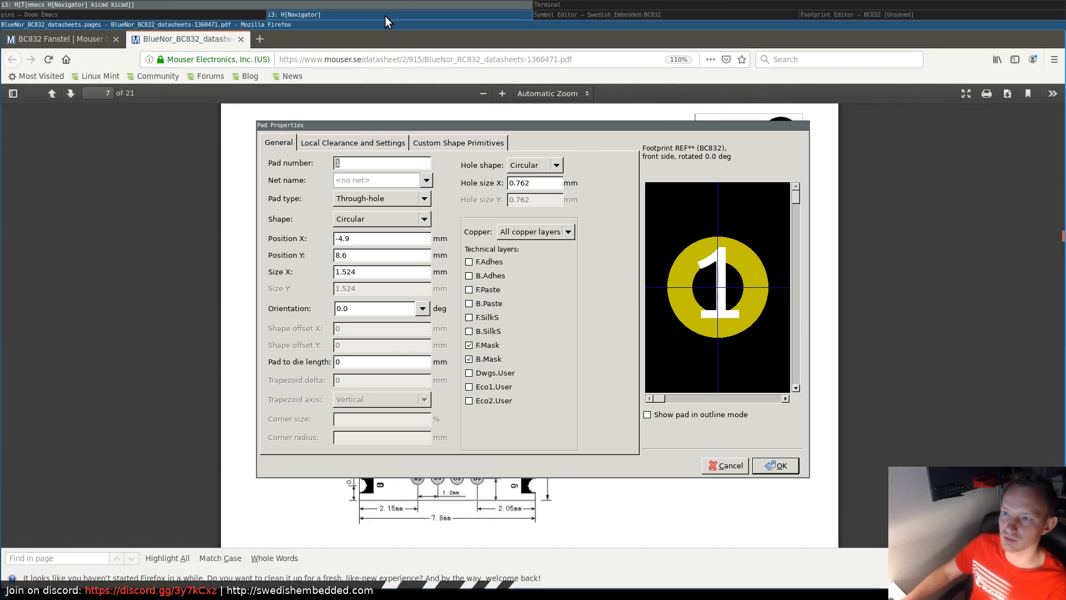
mouse_move(695, 125)
left_mouse_down()
mouse_move(1003, 161)
mouse_move(980, 161)
left_mouse_up()
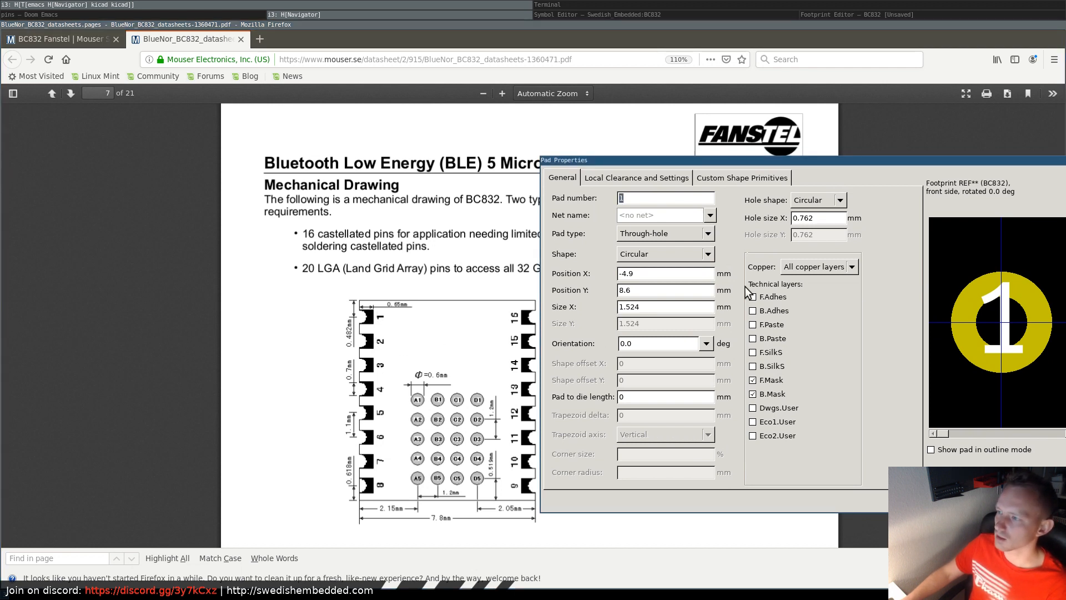
- Set pad 1's pad type to SMD and its shape to Rectangular
left_click(655, 235)
left_click(650, 243)
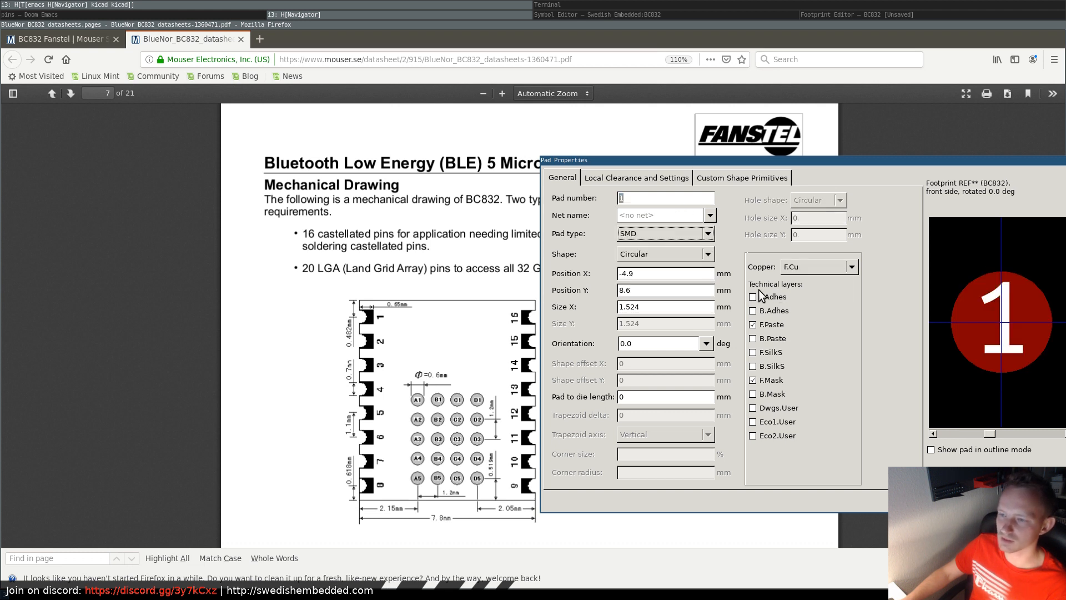
left_click(646, 255)
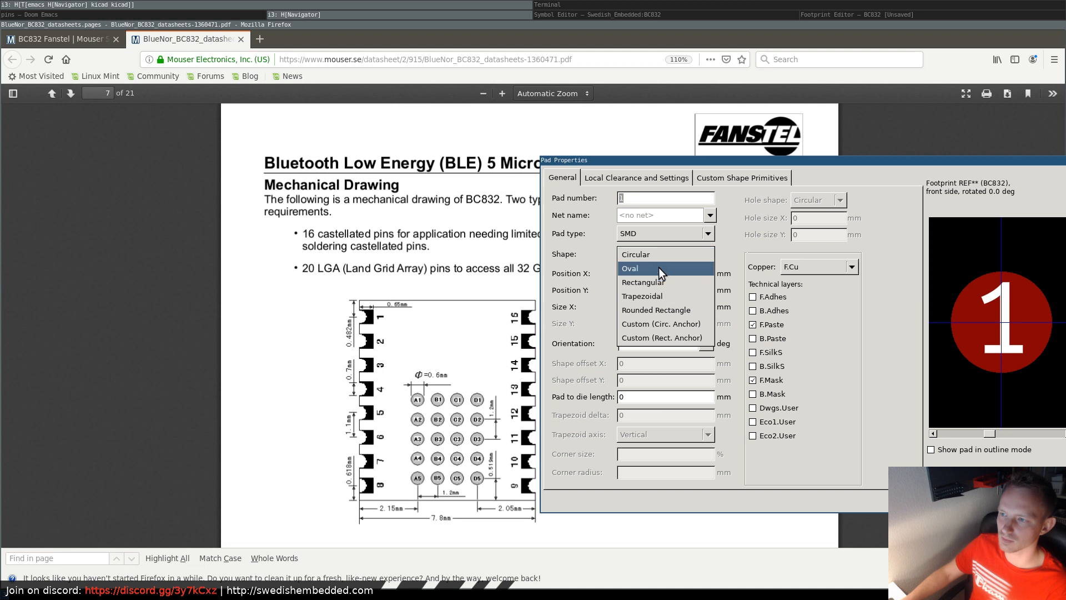
left_click(658, 268)
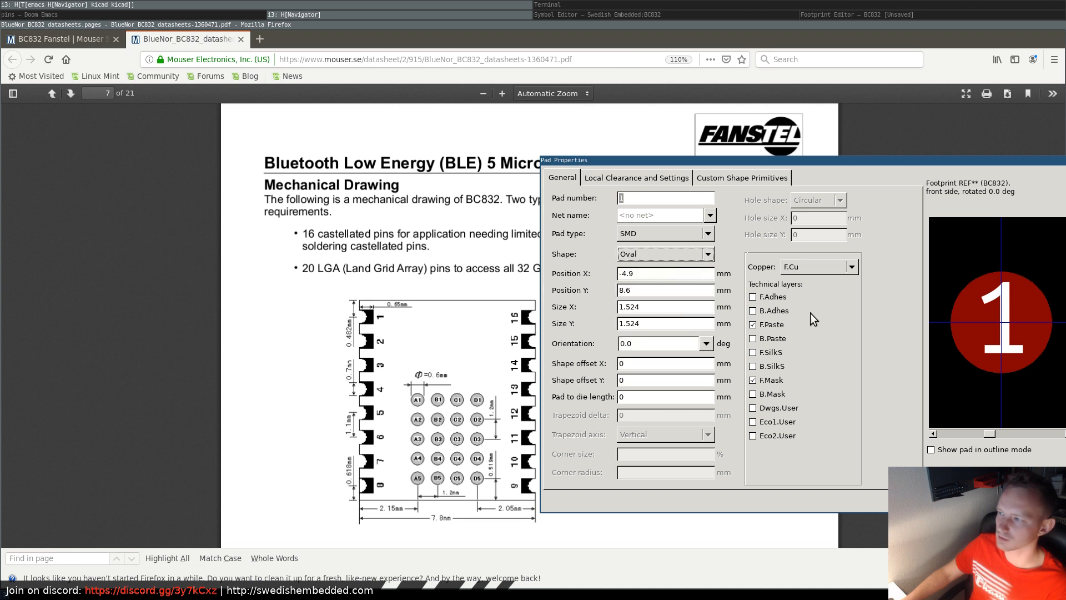
left_click(633, 255)
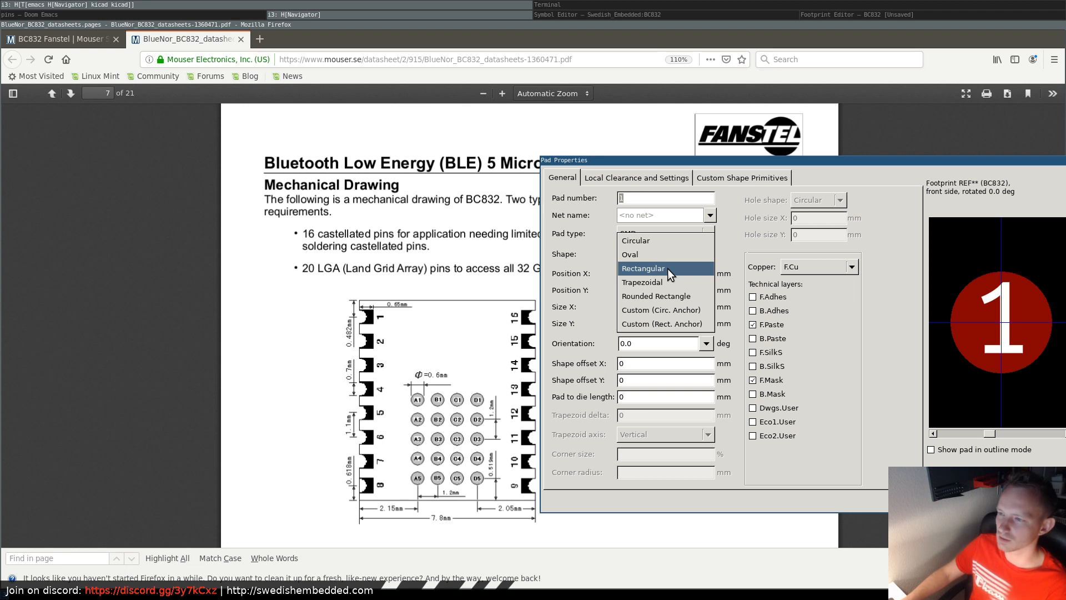
left_click(667, 268)
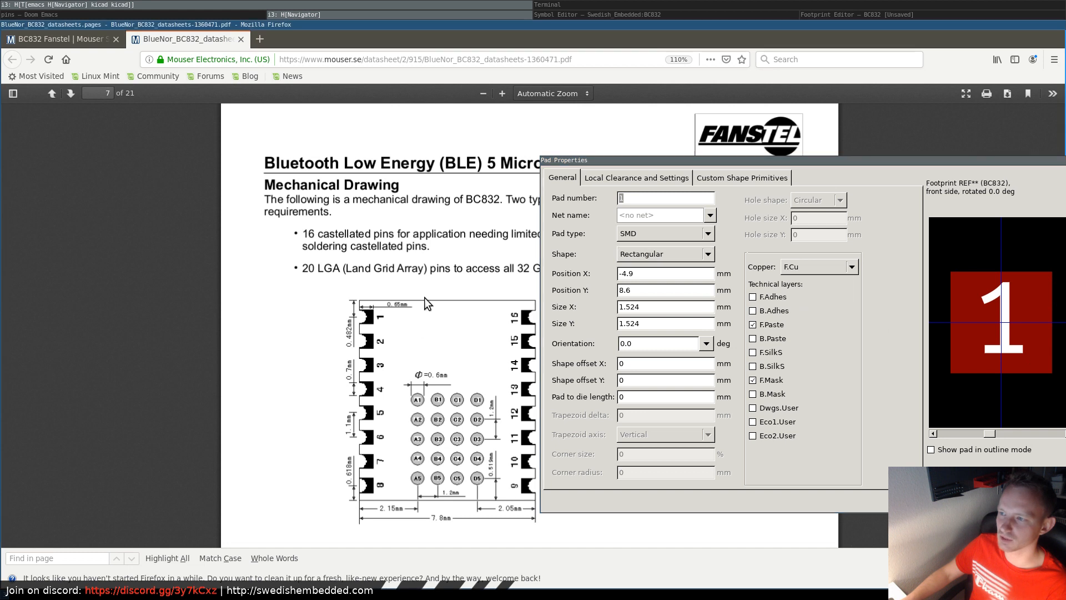
- Examine the available pad shapes, the local clearance settings and the custom shape primitives, ending on the general pad settings
left_click(652, 253)
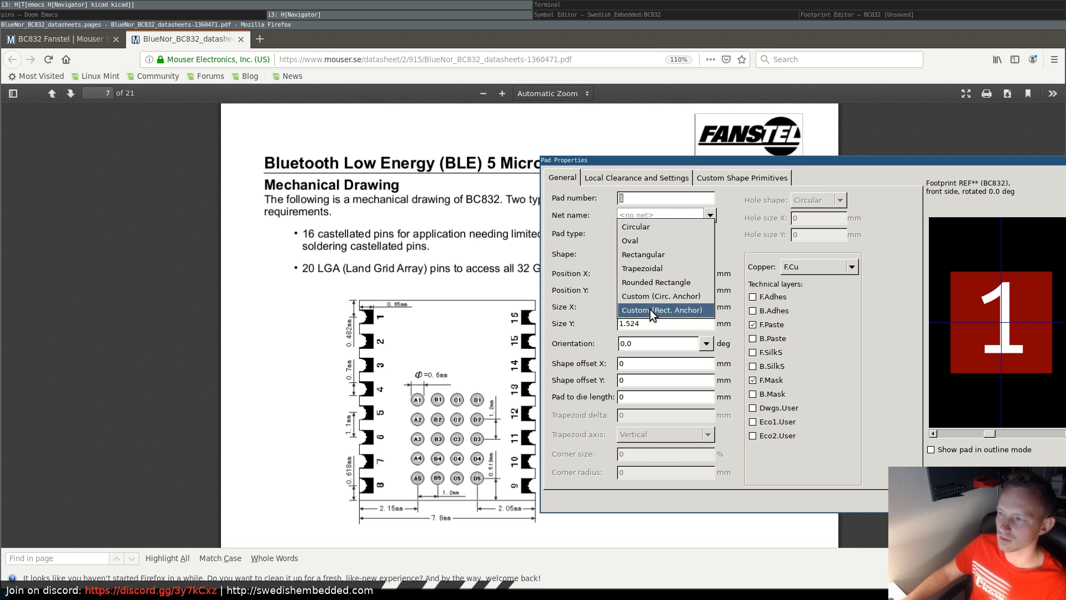
left_click(887, 341)
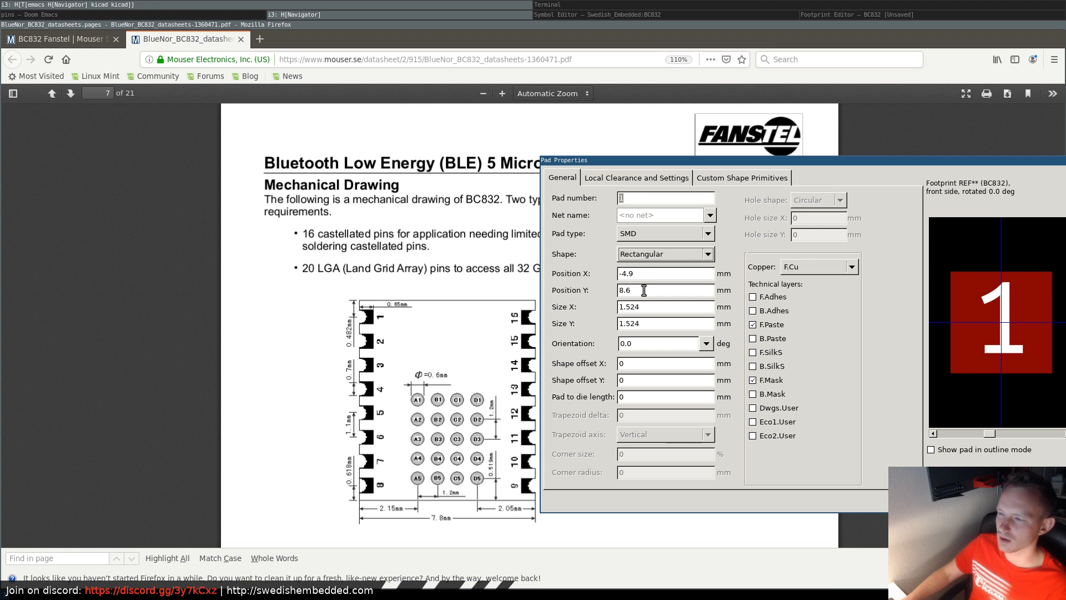
left_click(631, 177)
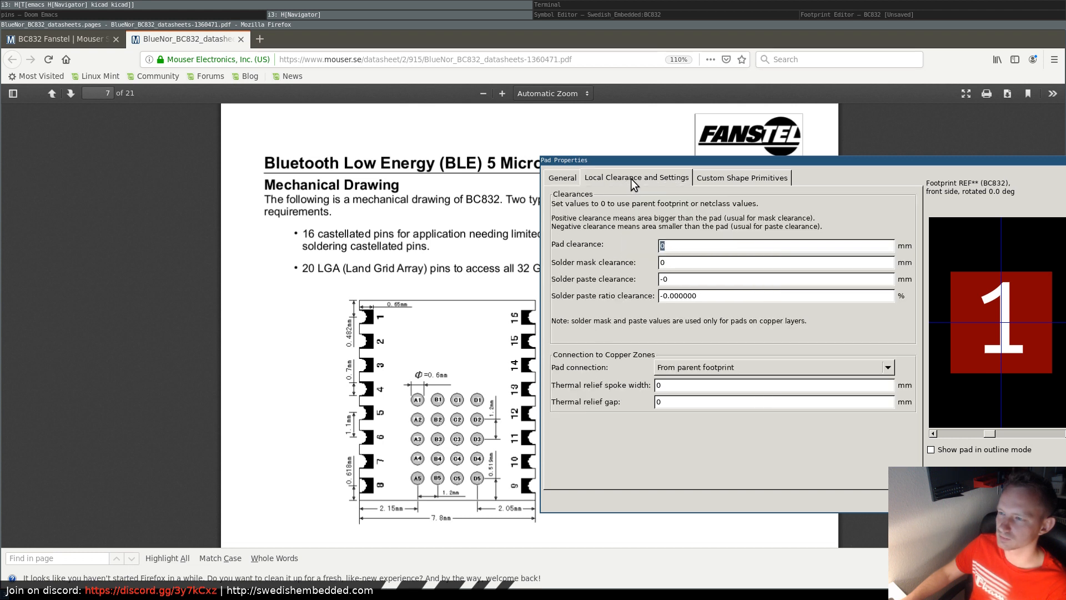
left_click(738, 178)
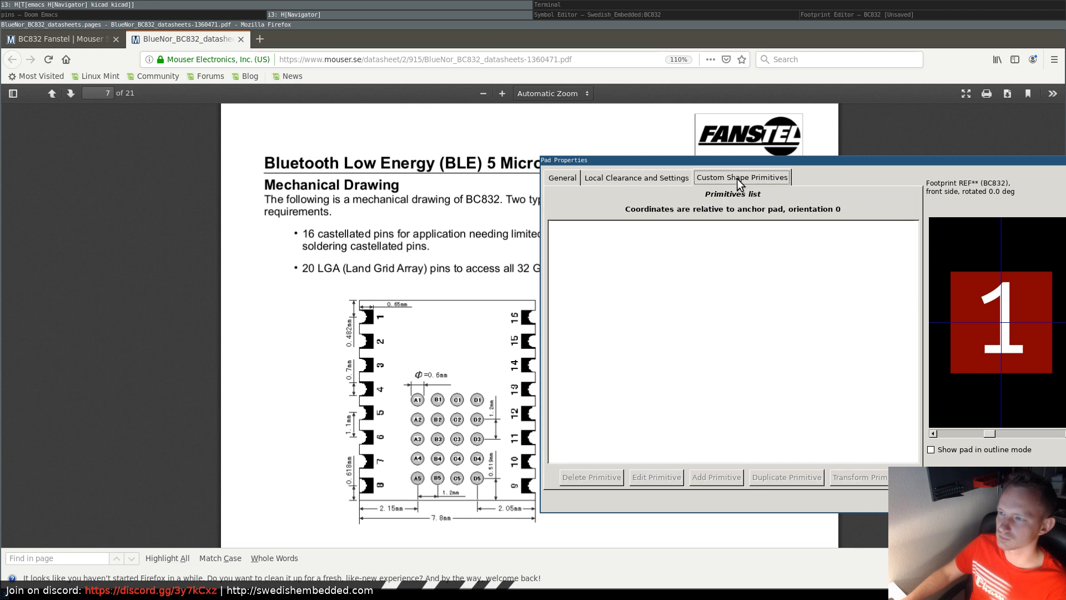
left_click(563, 179)
left_click(642, 276)
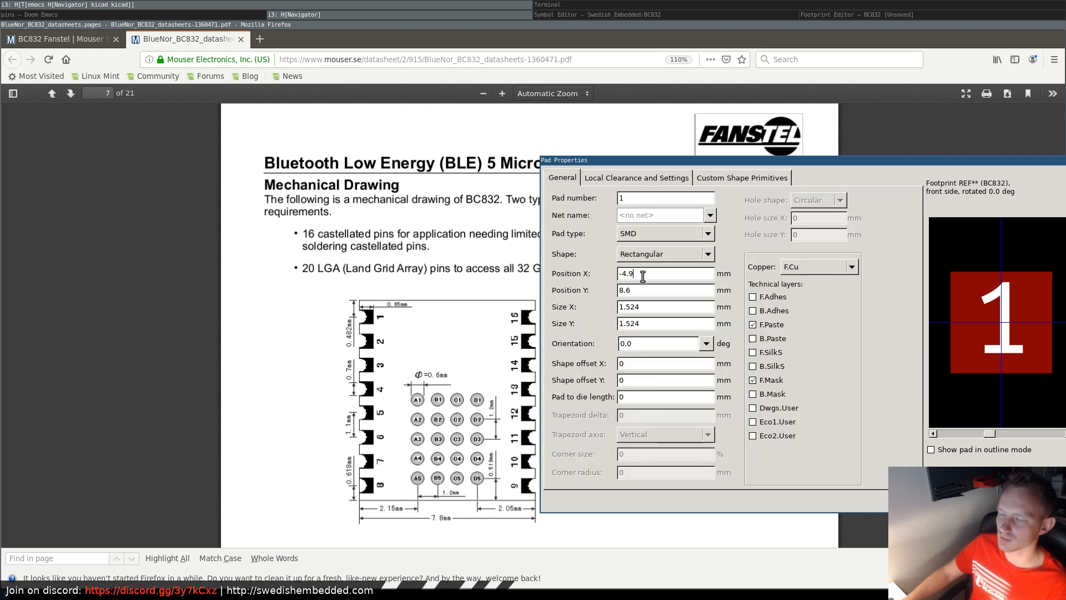
- Set pad 1's Size X to 1.3 mm
left_click_drag(650, 307, 608, 308)
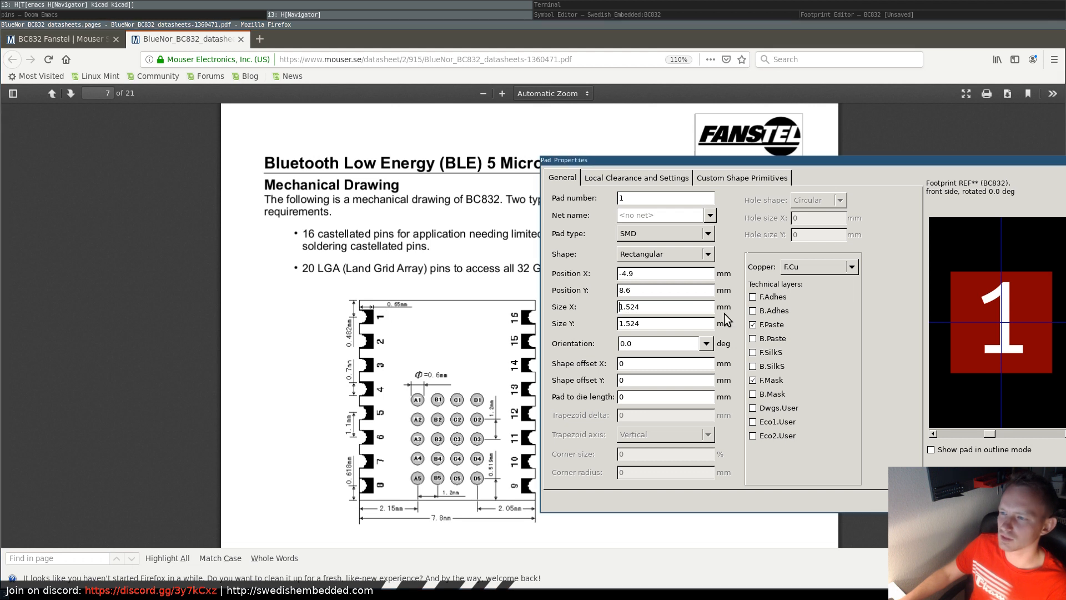
left_click(643, 307)
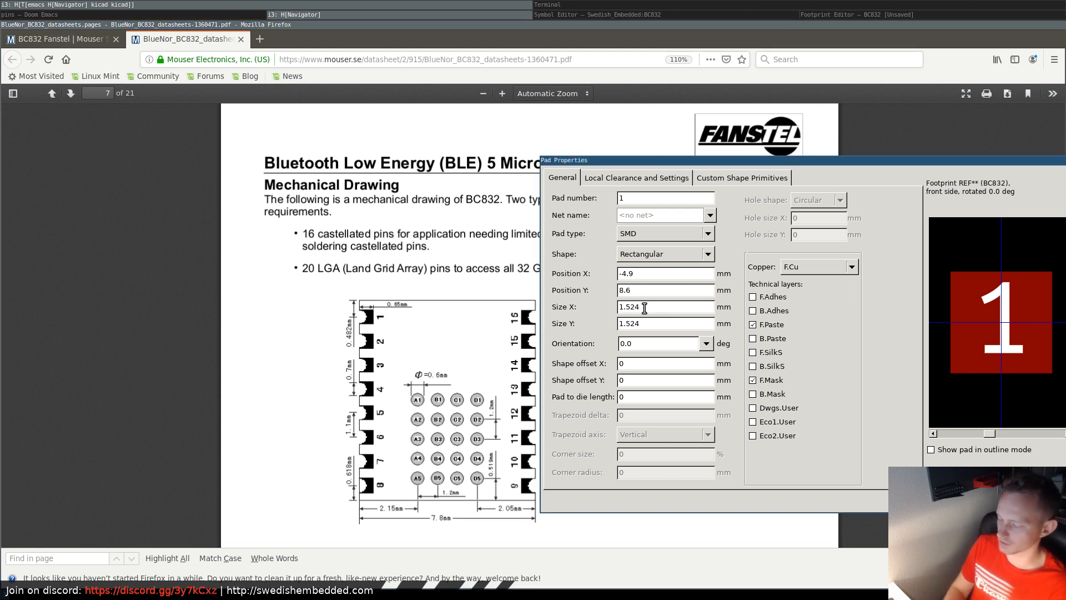
key("BackSpace")
key("BackSpace")
key("BackSpace")
key("BackSpace")
key("BackSpace")
type("1.")
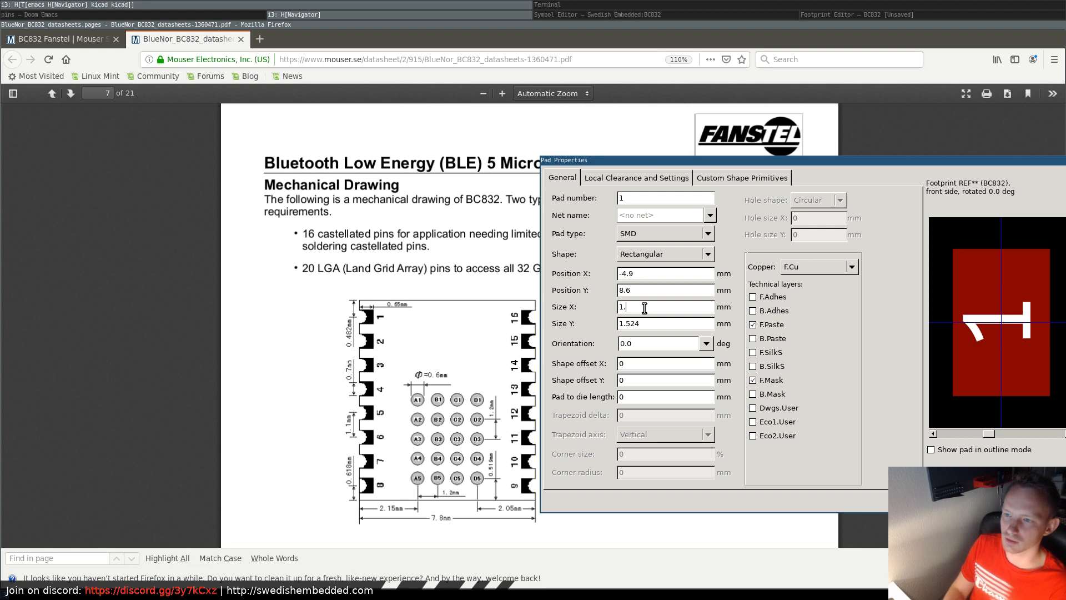
type("3")
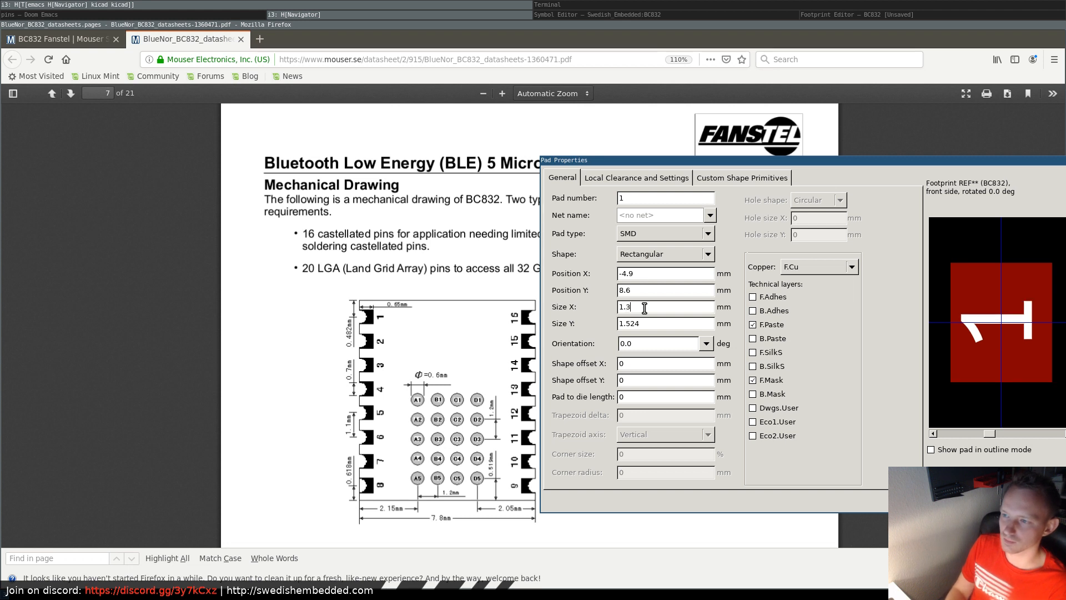
key("BackSpace")
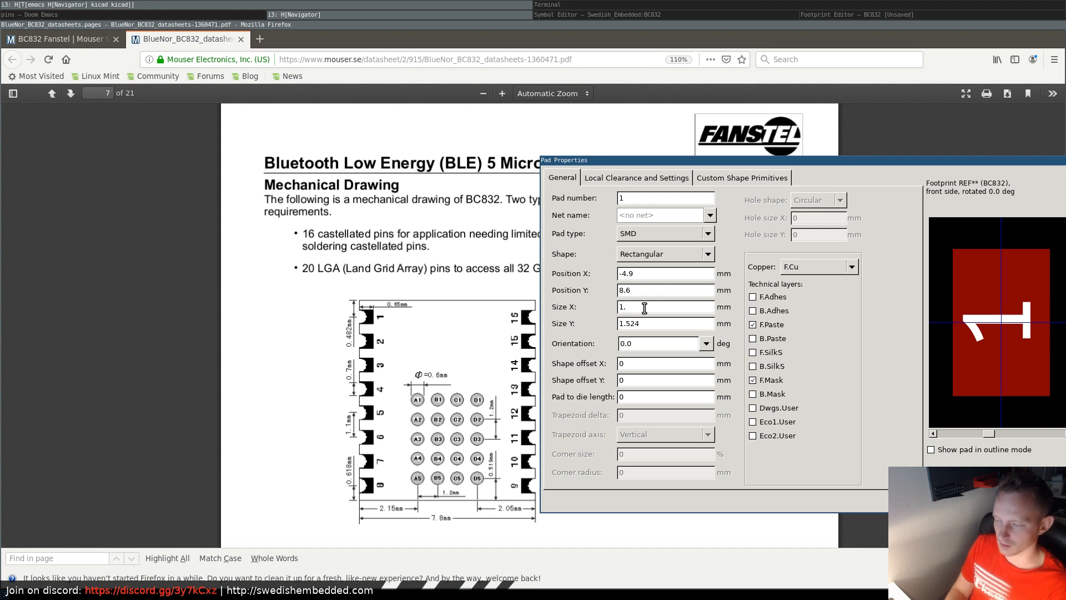
type("3")
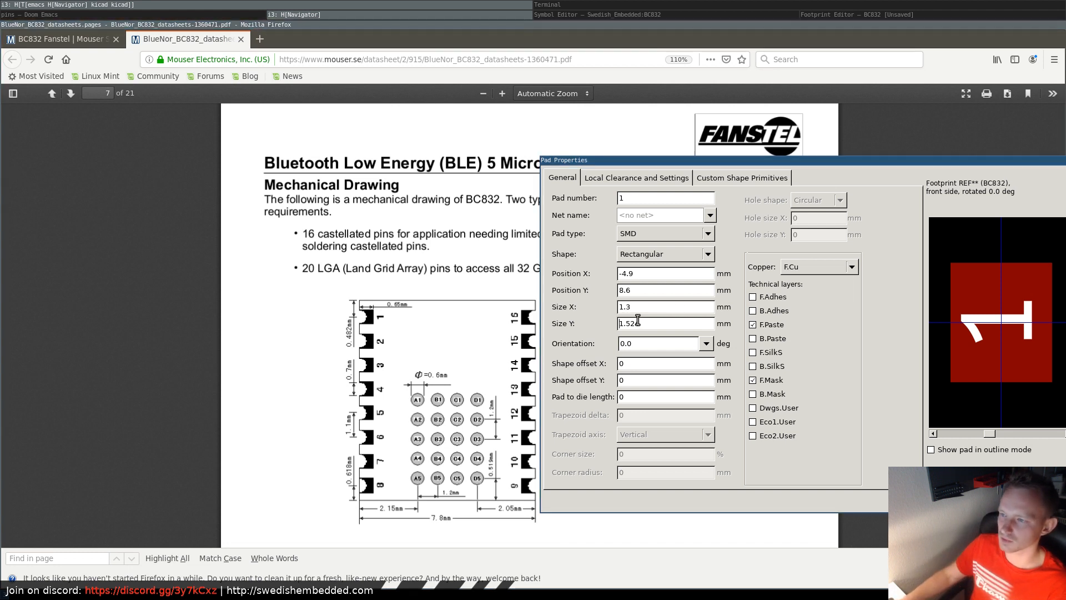
- Set pad 1's Size Y to 0.7 mm and apply the pad properties
key("Tab")
type("0.")
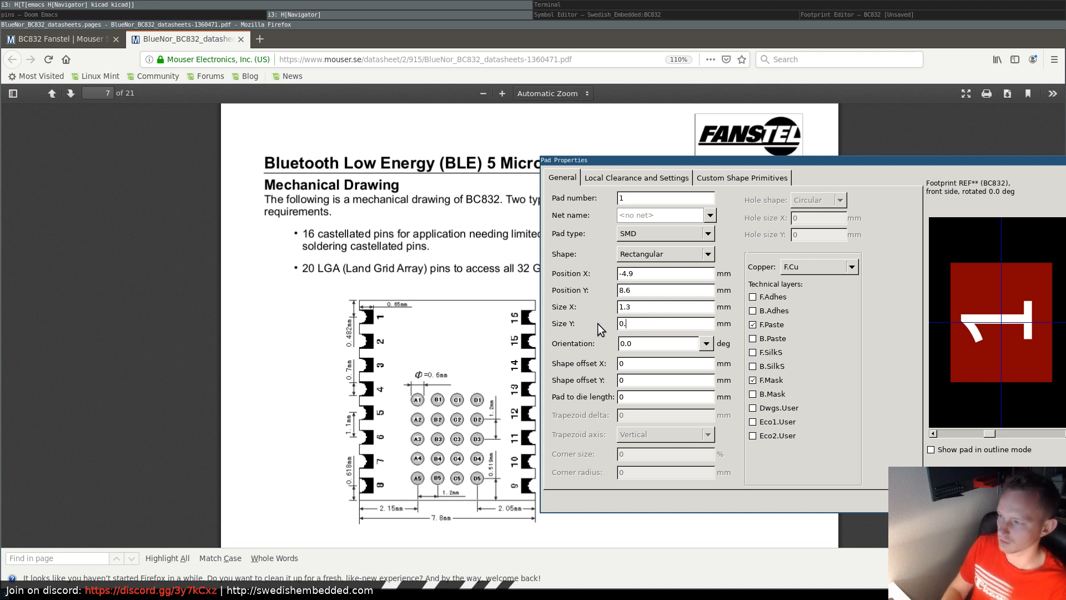
type("7")
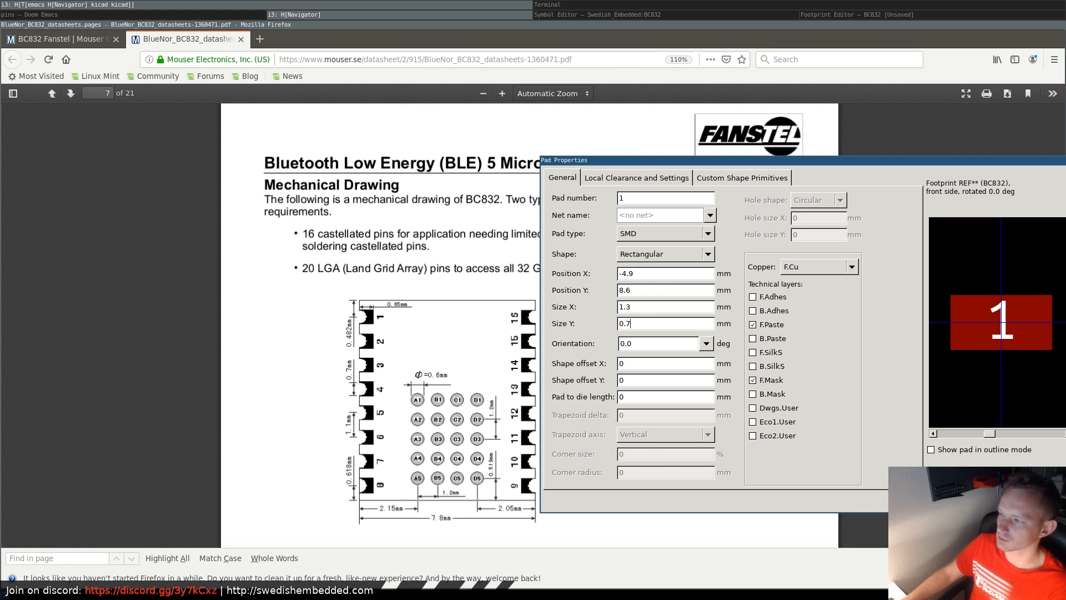
key("Return")
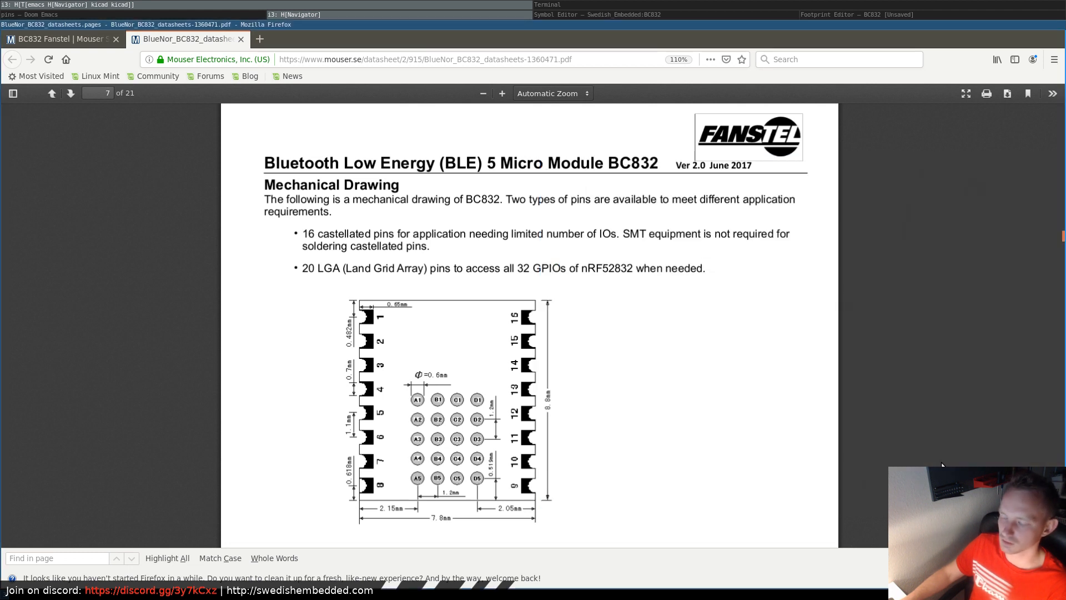
- Switch to the Footprint Editor, select the 1.1 mm user grid, and move pad 1 to X -4.4 mm, Y 4.4 mm
left_click(893, 15)
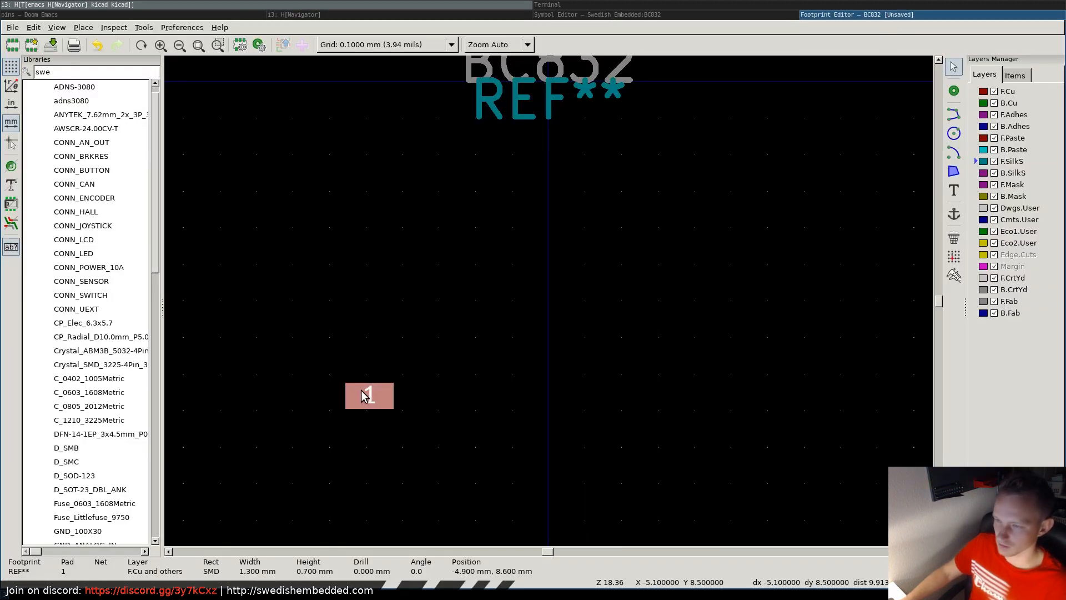
left_click_drag(365, 396, 402, 265)
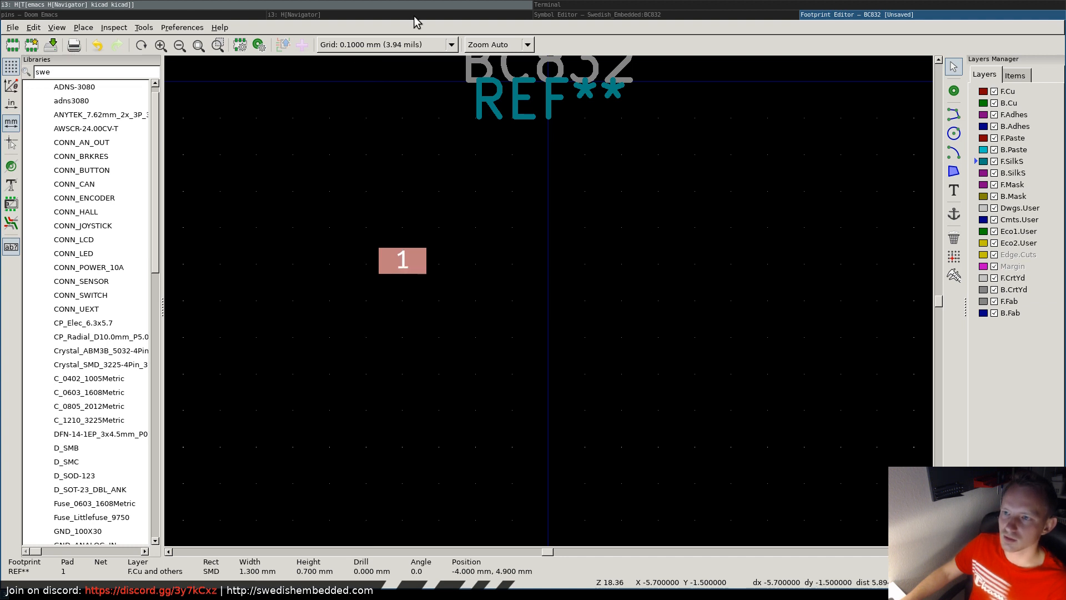
left_click(409, 44)
left_click(410, 45)
left_click(409, 44)
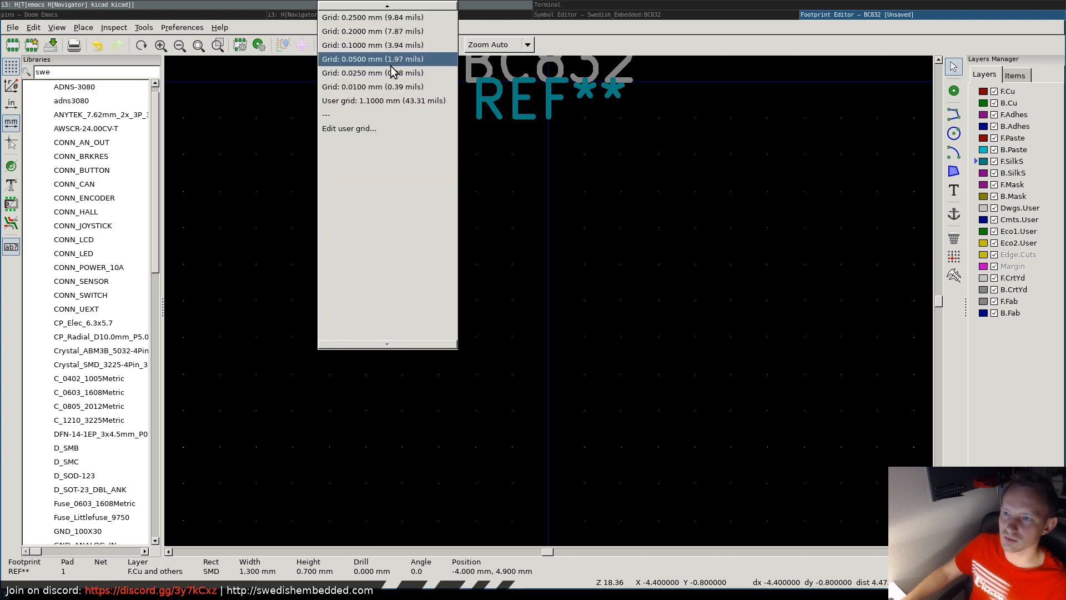
left_click(402, 102)
mouse_move(405, 256)
left_mouse_down()
mouse_move(406, 246)
mouse_move(387, 247)
left_mouse_up()
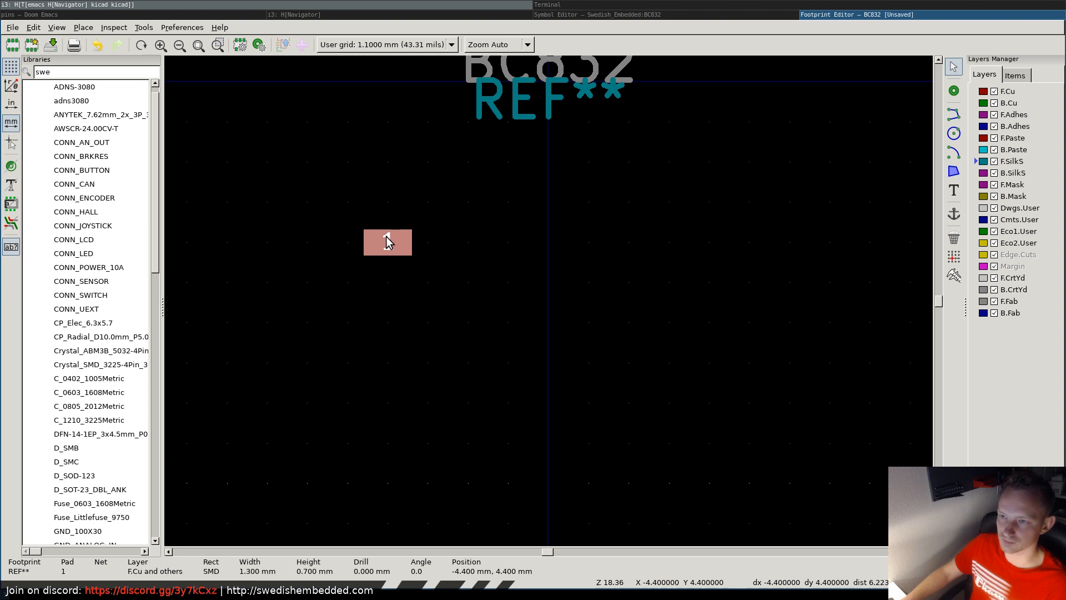
- Duplicate the pad one 1.1 mm grid step below the first and check the pin layout in the Firefox datasheet's mechanical drawing
key("ctrl+d")
left_click(393, 293)
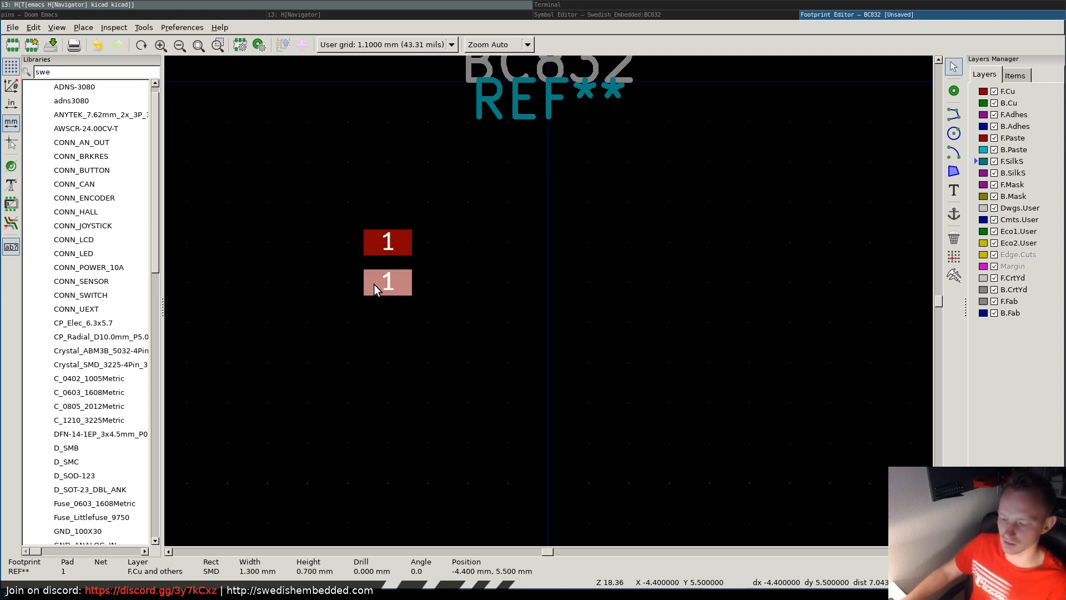
left_click(578, 15)
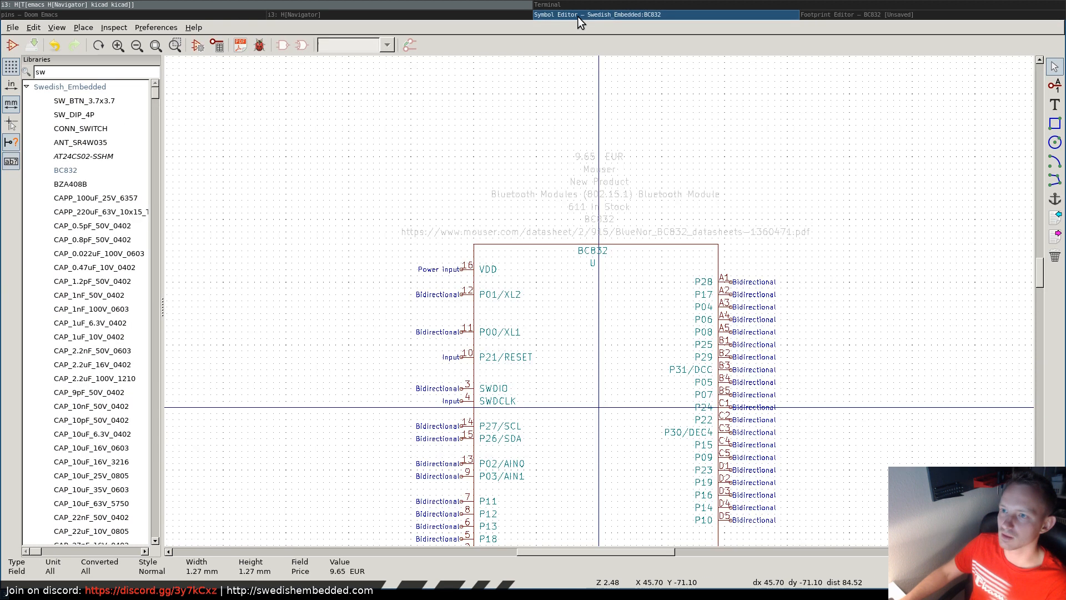
left_click(469, 14)
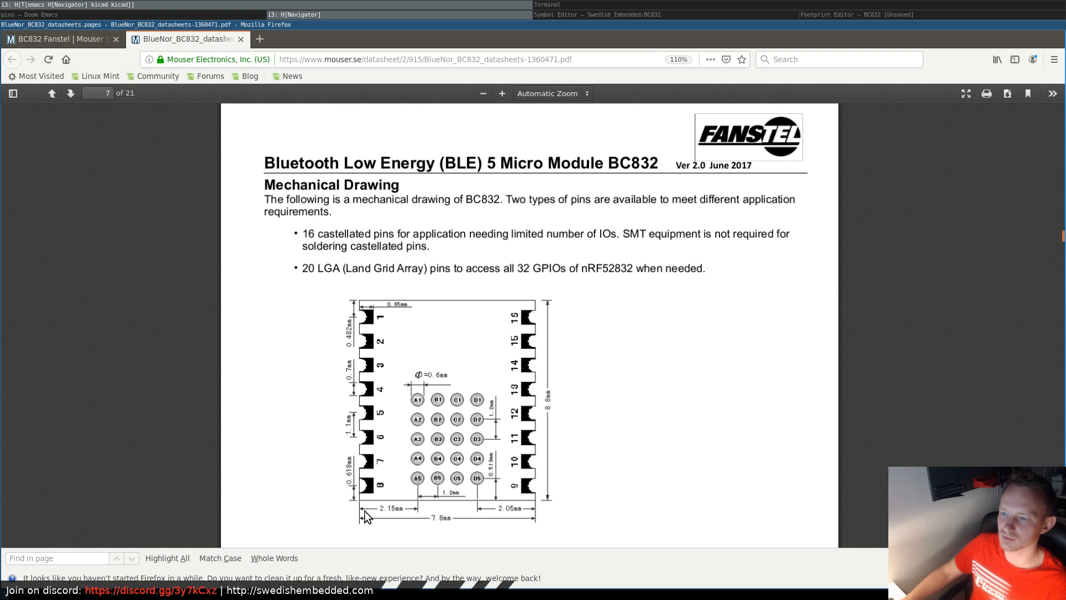
left_click(834, 15)
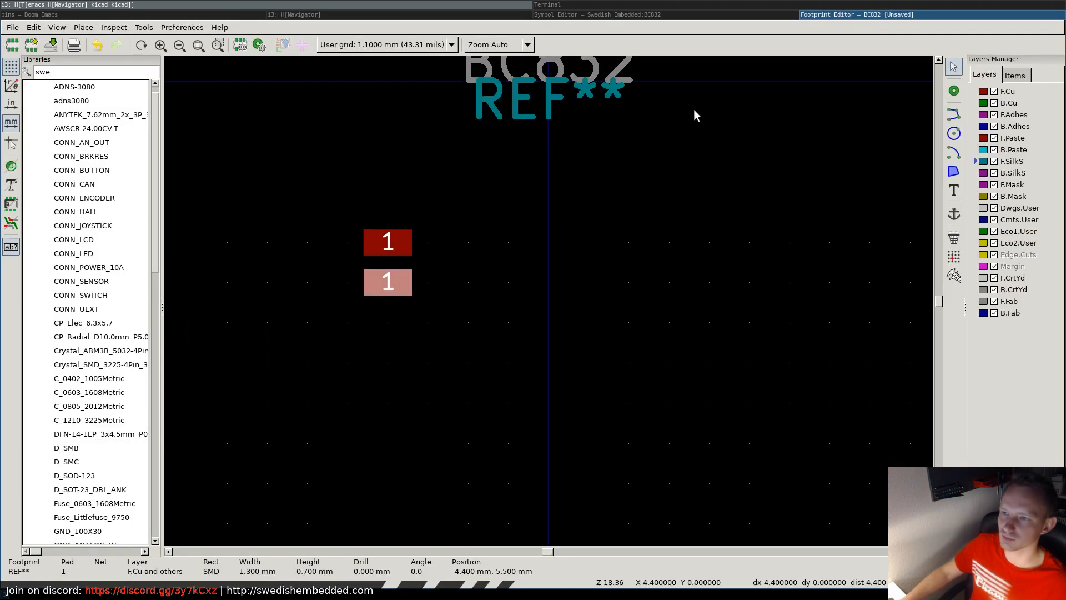
- Duplicate the lowest pad repeatedly downwards at 1.1 mm spacing until the column has eight pads, ending at Y 12.1 mm
key("ctrl+d")
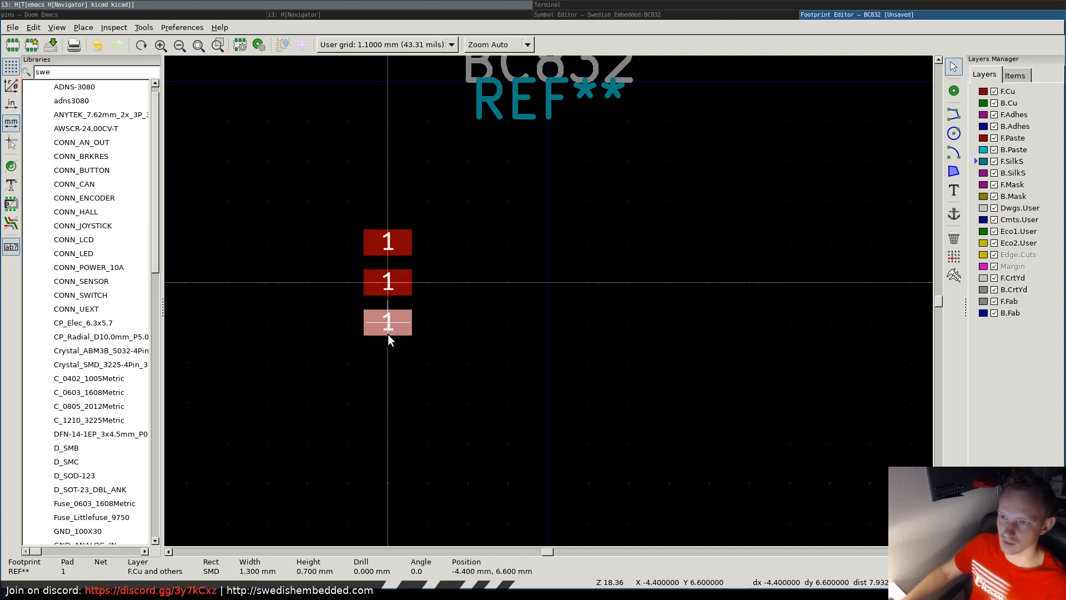
left_click(389, 328)
key("ctrl+d")
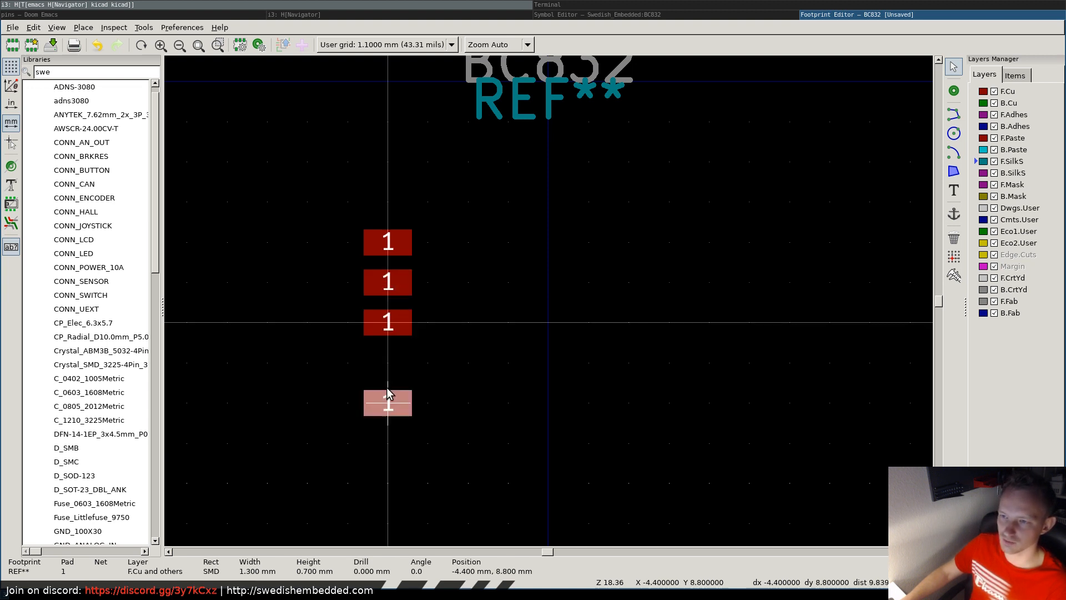
left_click(389, 371)
key("ctrl+d")
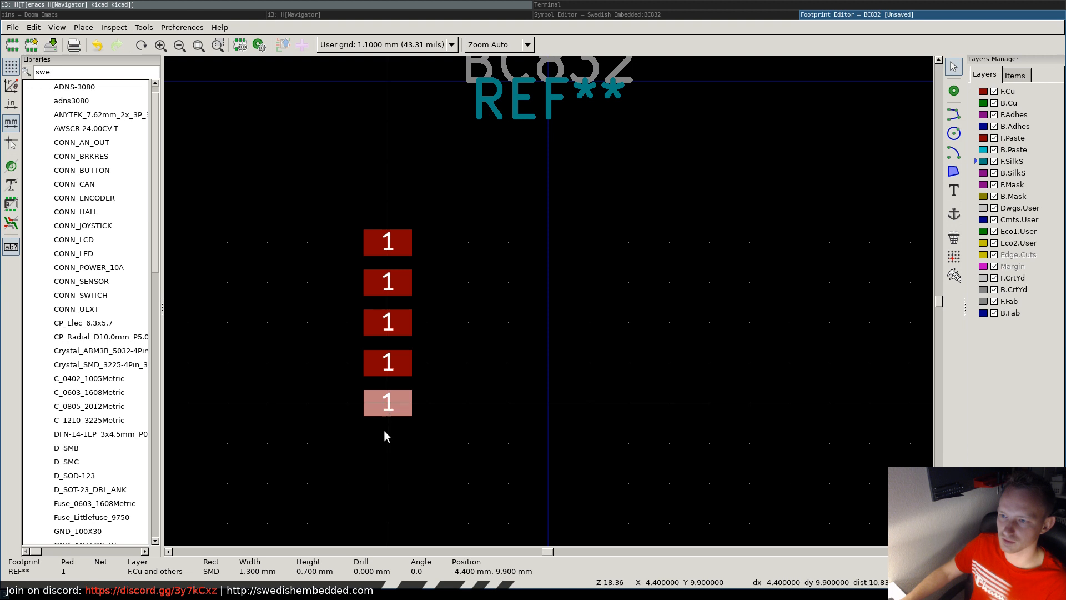
left_click(386, 405)
key("ctrl+d")
left_click(386, 444)
key("ctrl+d")
left_click(388, 484)
key("ctrl+d")
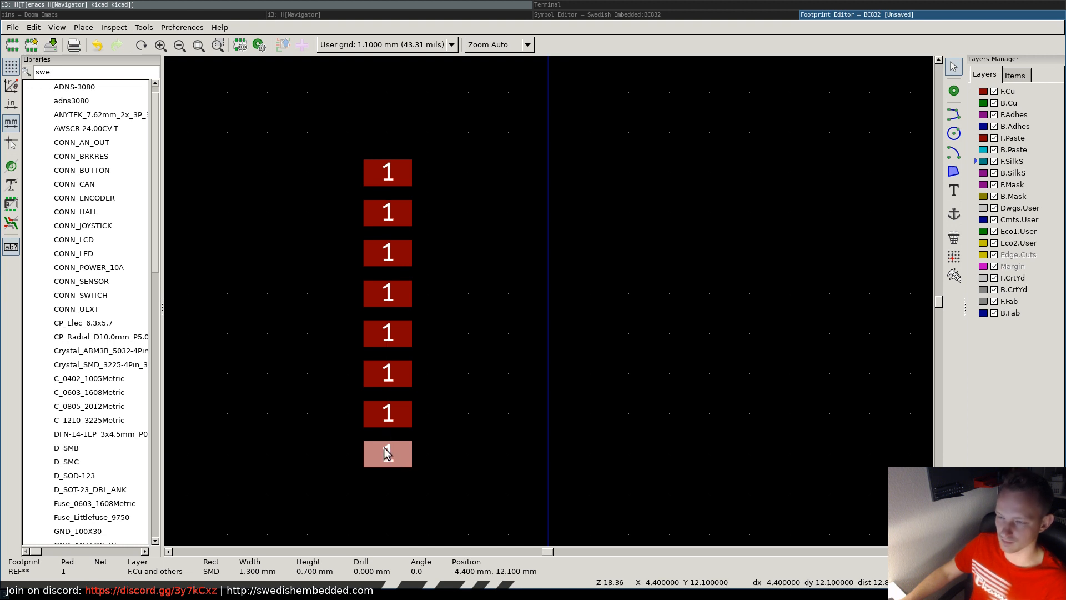
left_click(392, 459)
- Duplicate the column's lowest pad horizontally across the vertical axis to X 7.7 mm, Y 12.1 mm
key("ctrl+d")
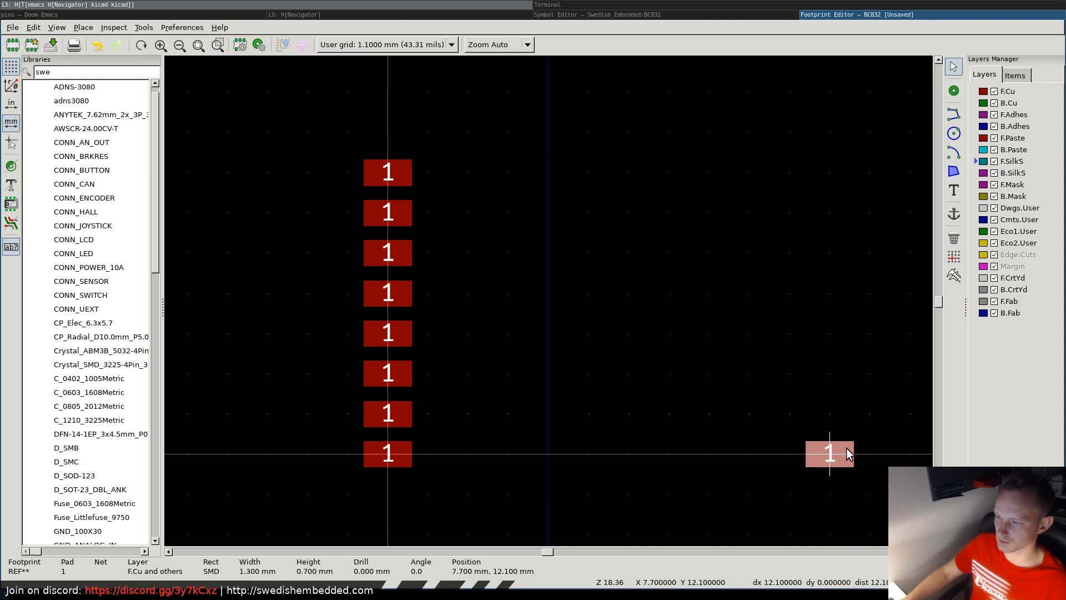
left_click(835, 456)
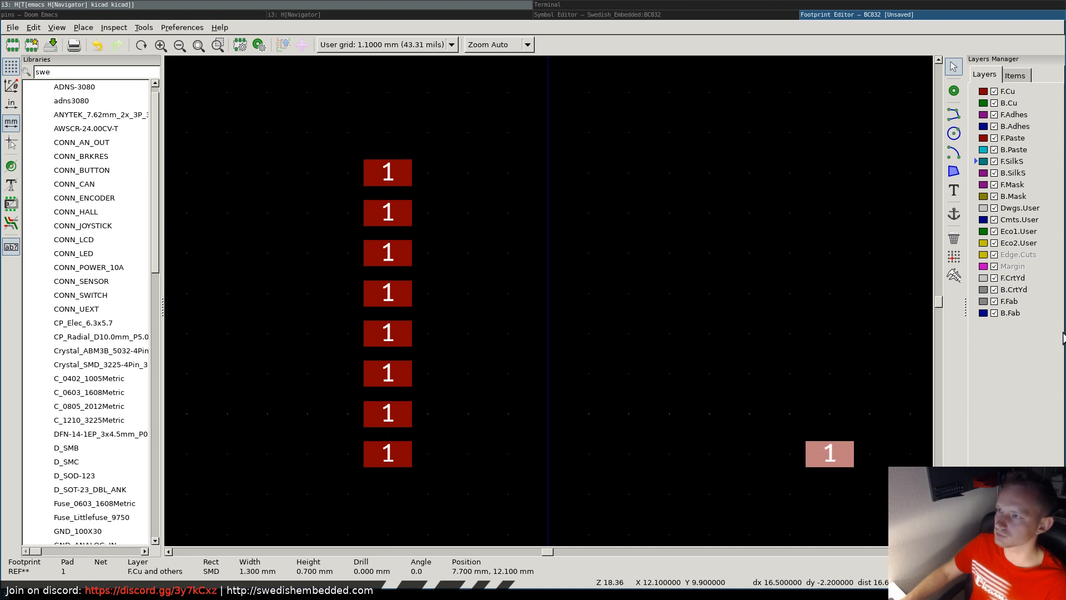
- Select the 0.1 mm grid and move the separate pad across the vertical axis to X 7.8 mm, Y 12.1 mm
left_click(385, 45)
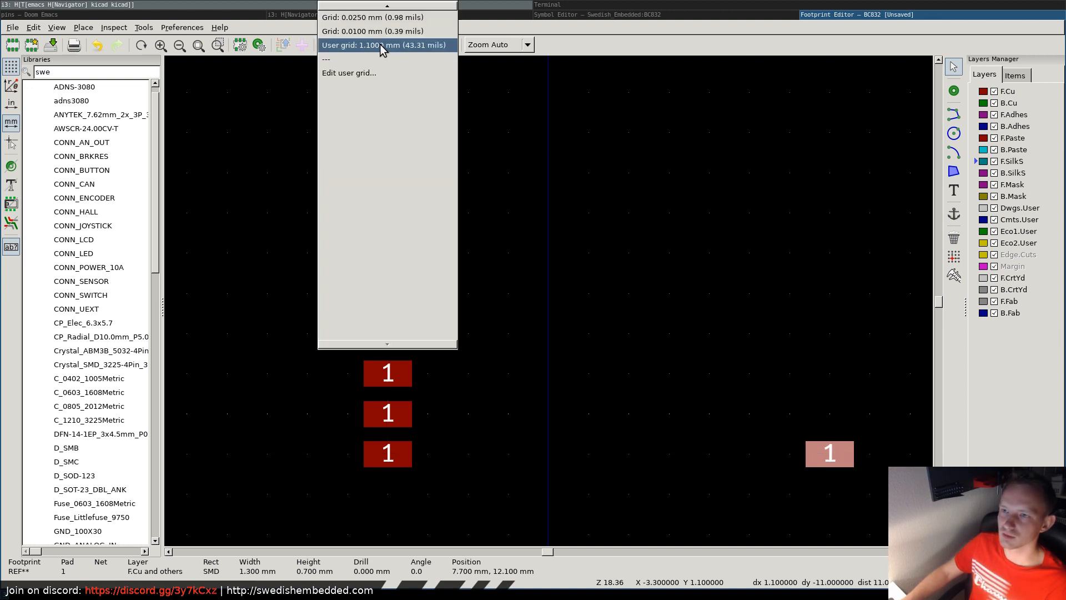
scroll(381, 47, "up", 5)
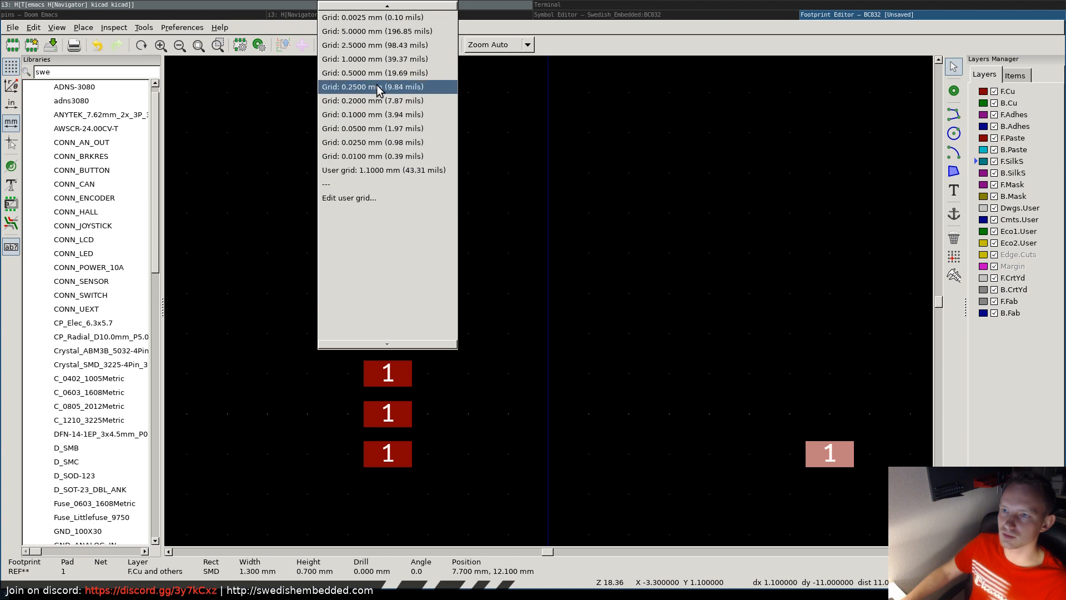
left_click(369, 121)
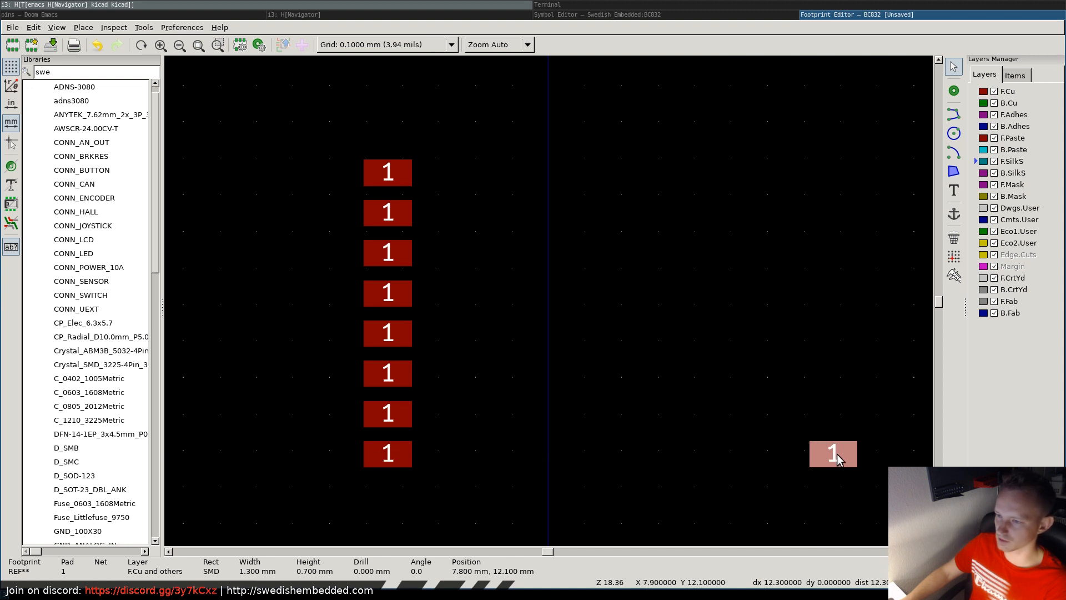
key("ctrl+d")
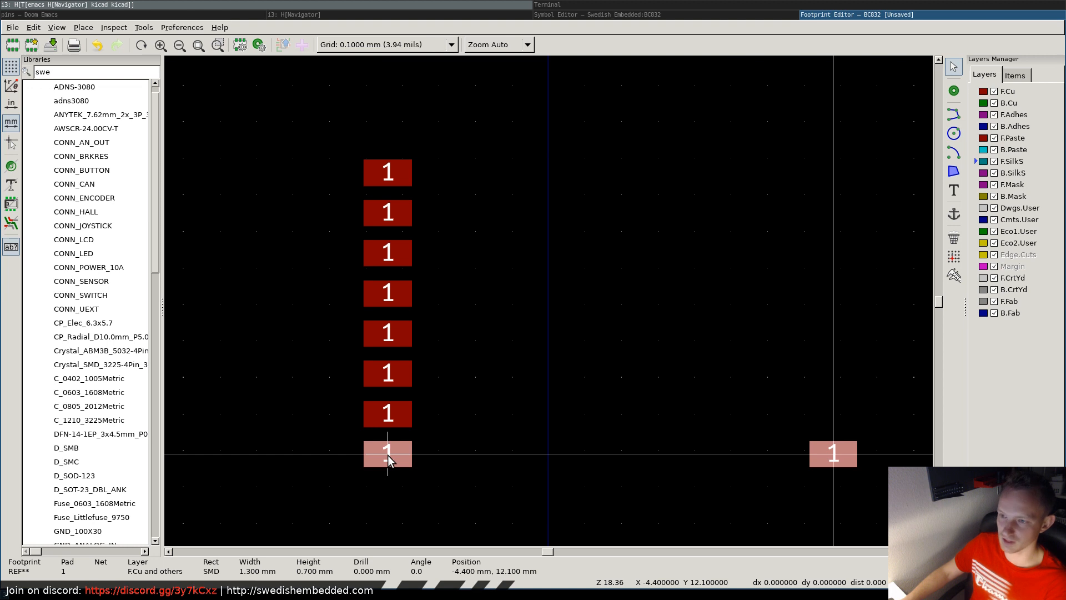
left_click(833, 455)
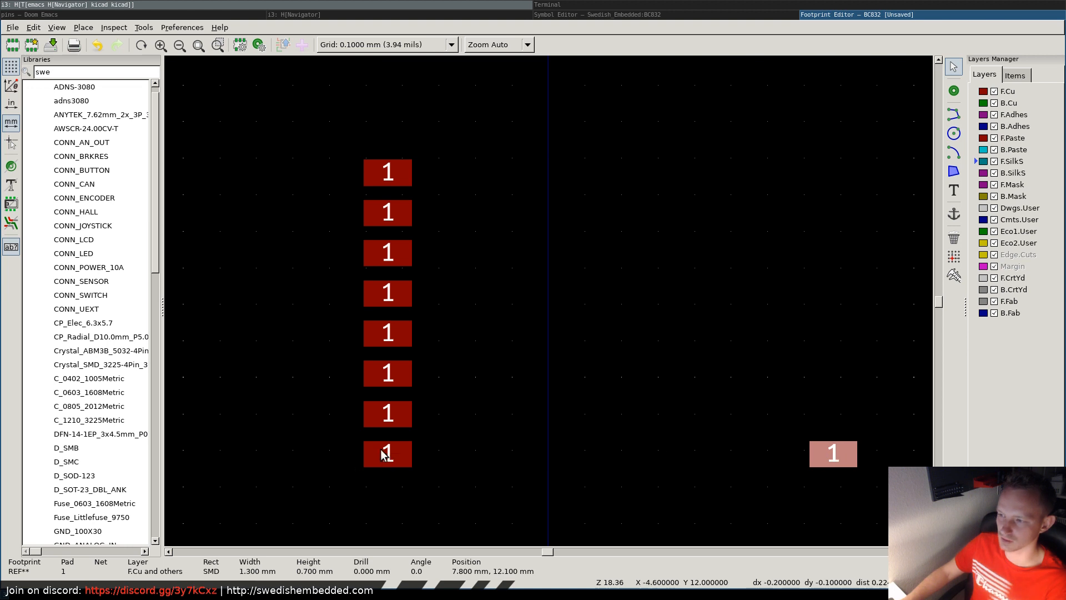
- Move the separate pad inward to X 3.4 mm, Y 12.1 mm, level with the left column's lowest pad
scroll(546, 301, "down", 5)
scroll(601, 308, "up", 6)
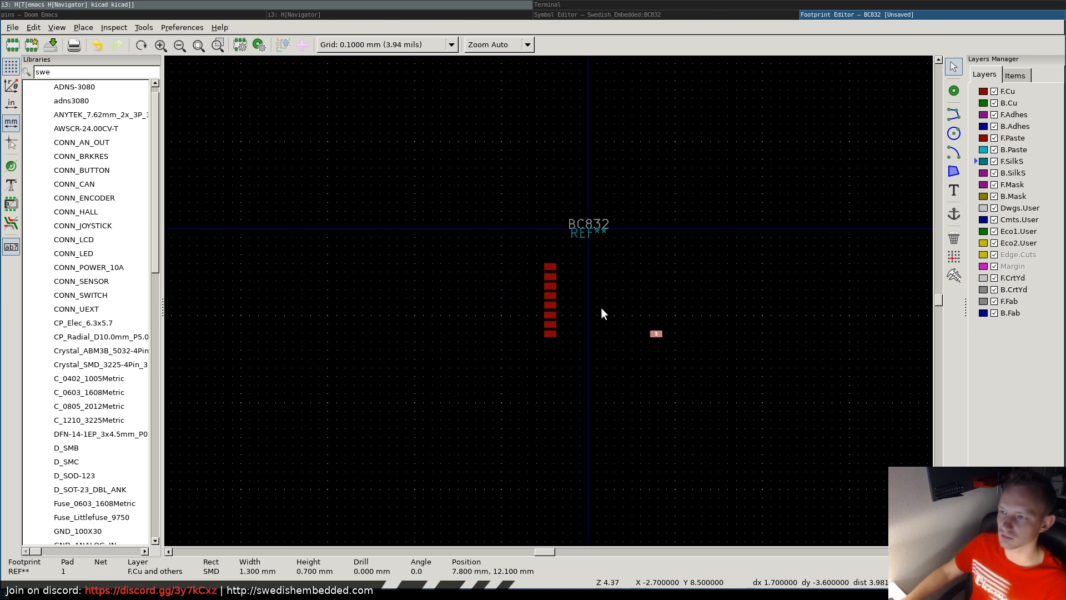
scroll(464, 286, "down", 5)
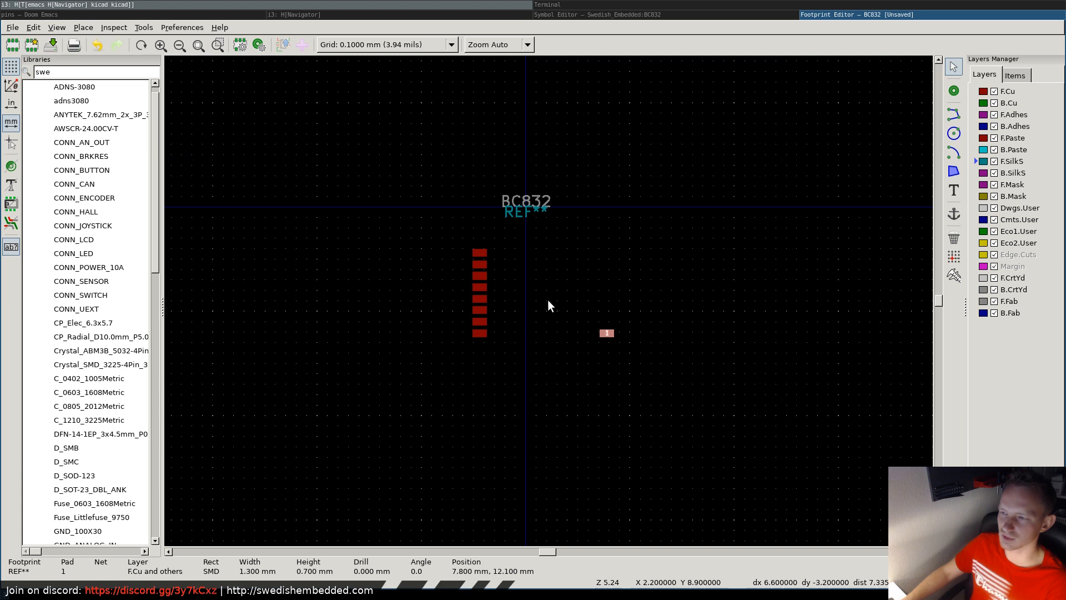
key("ctrl+d")
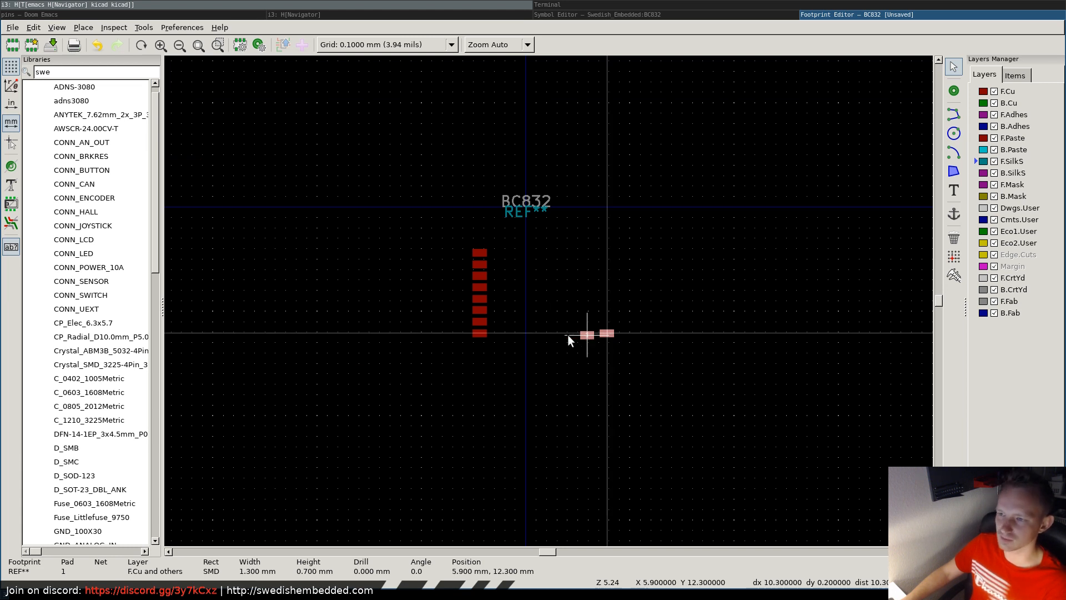
scroll(479, 333, "up", 8)
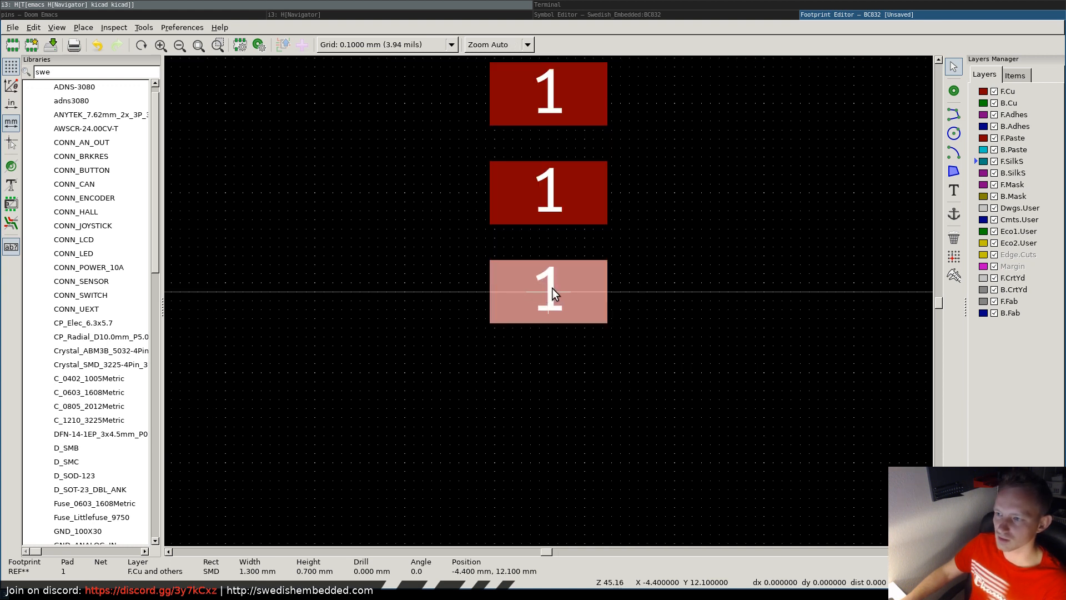
scroll(835, 307, "down", 3)
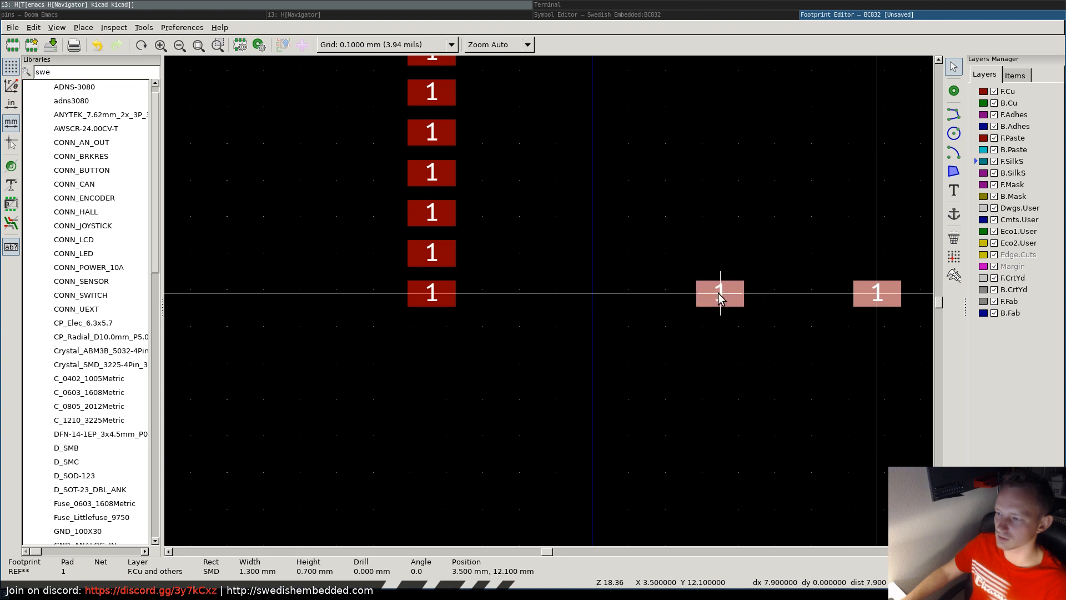
left_click(714, 292)
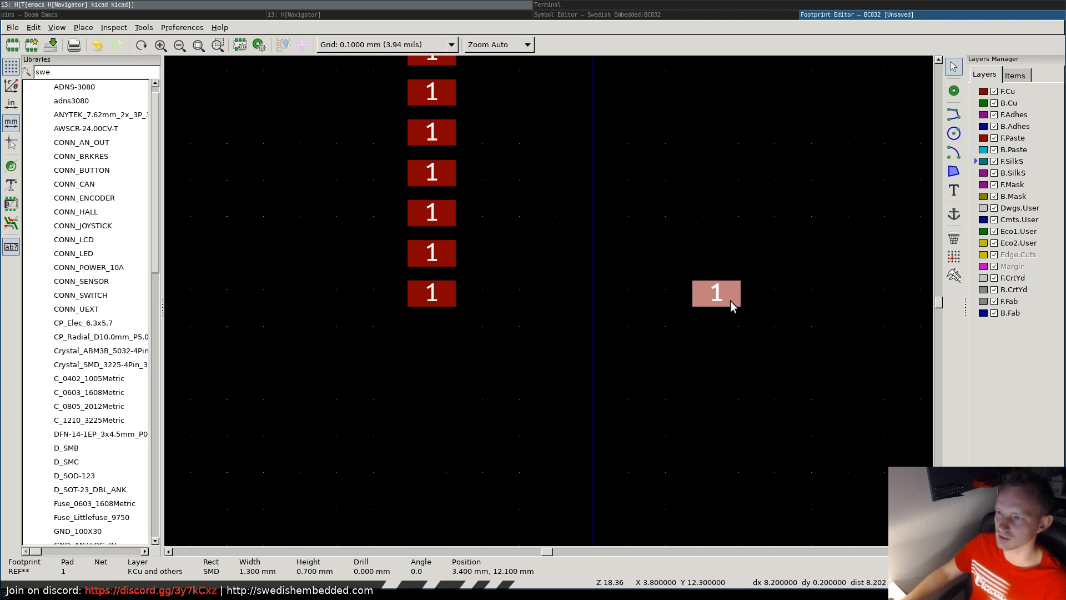
- Select the 1.1 mm user grid and duplicate the separate pad one grid step upwards to X 3.4 mm, Y 11 mm
left_click(347, 45)
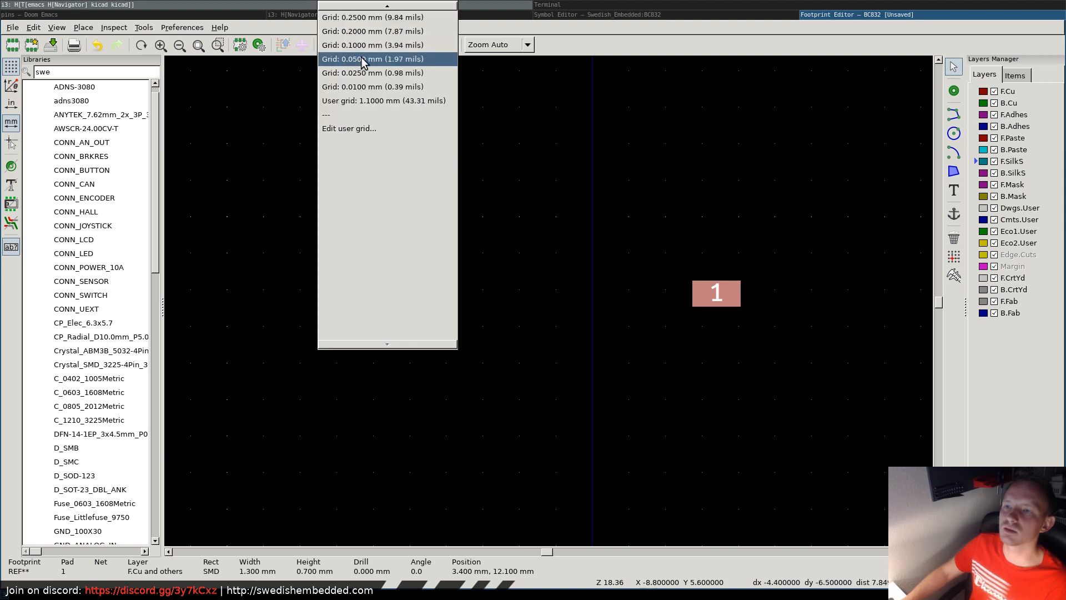
left_click(366, 101)
scroll(718, 282, "up", 1)
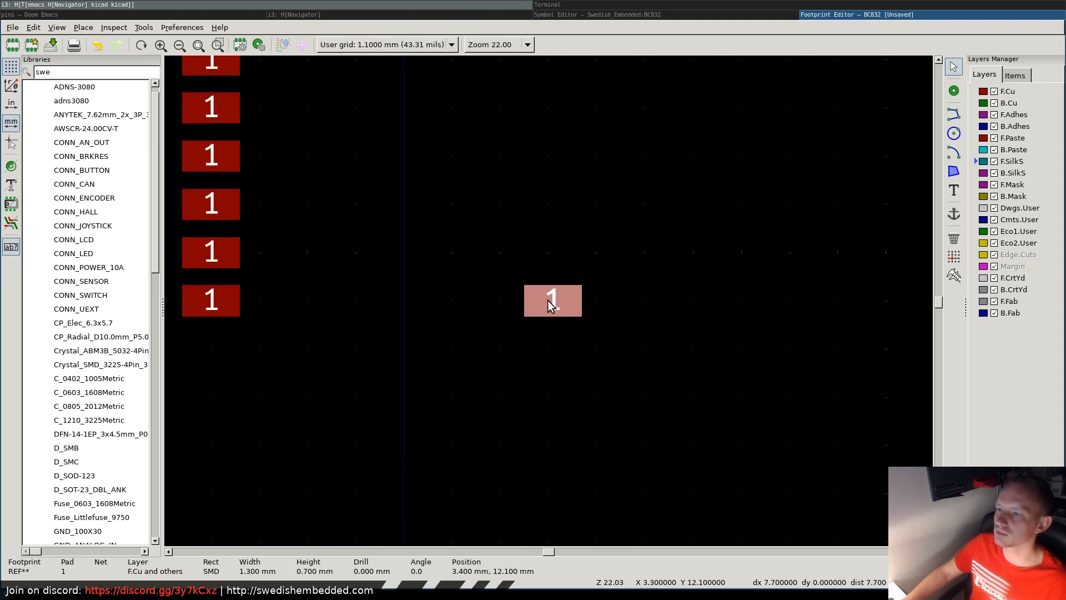
scroll(535, 278, "down", 1)
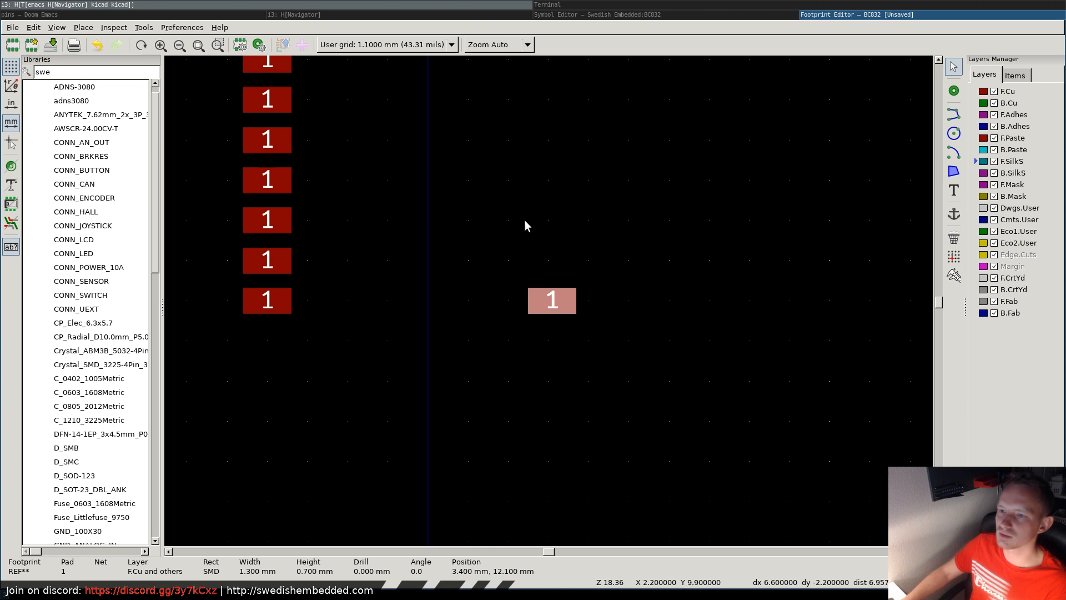
scroll(559, 308, "down", 5)
scroll(548, 300, "up", 9)
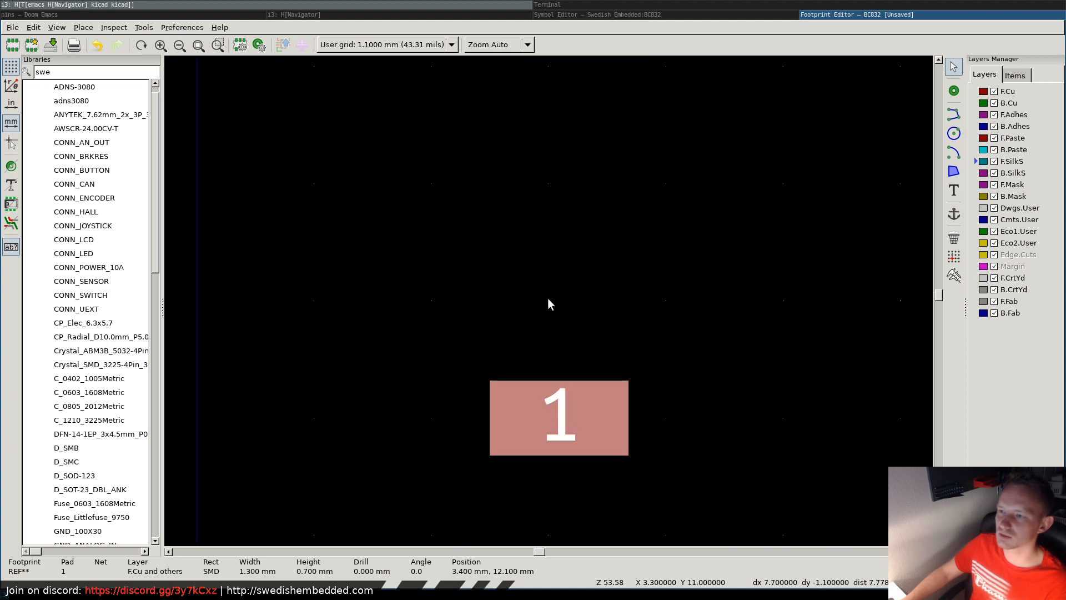
scroll(548, 306, "down", 3)
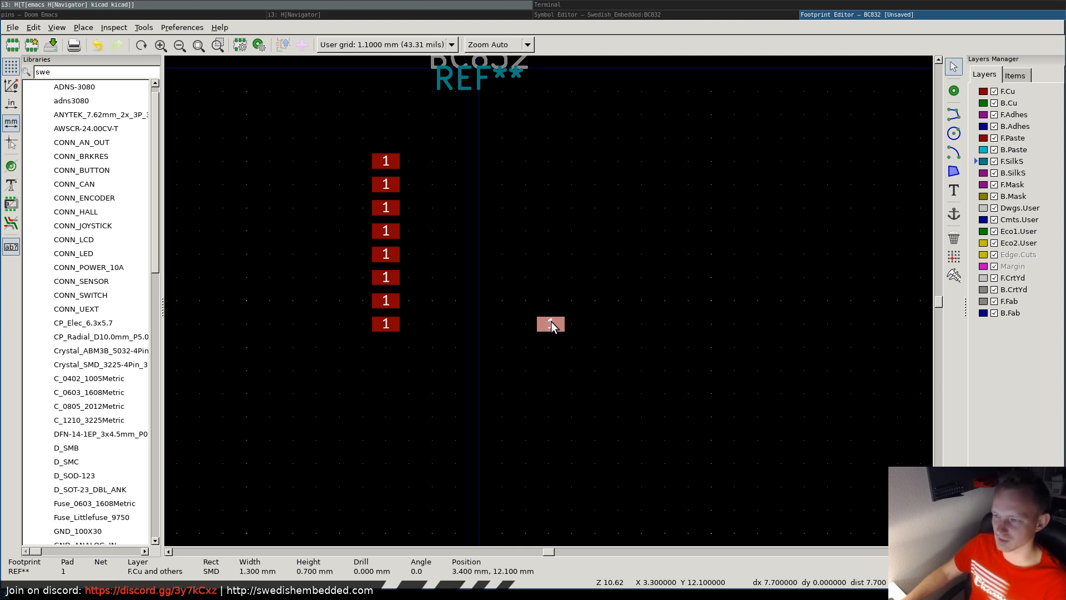
key("ctrl+d")
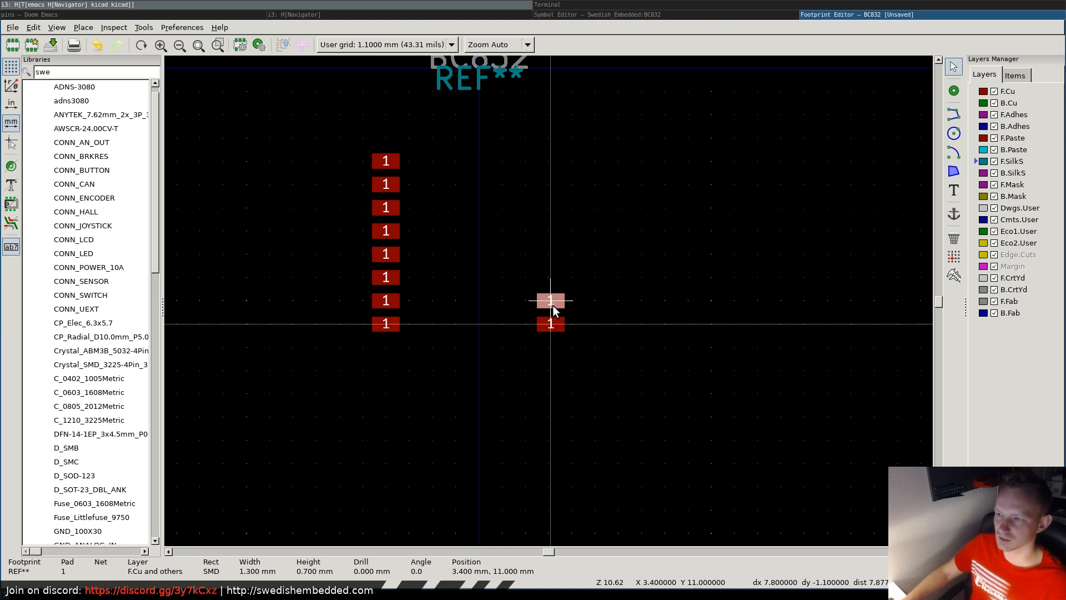
left_click(554, 310)
scroll(547, 300, "up", 10)
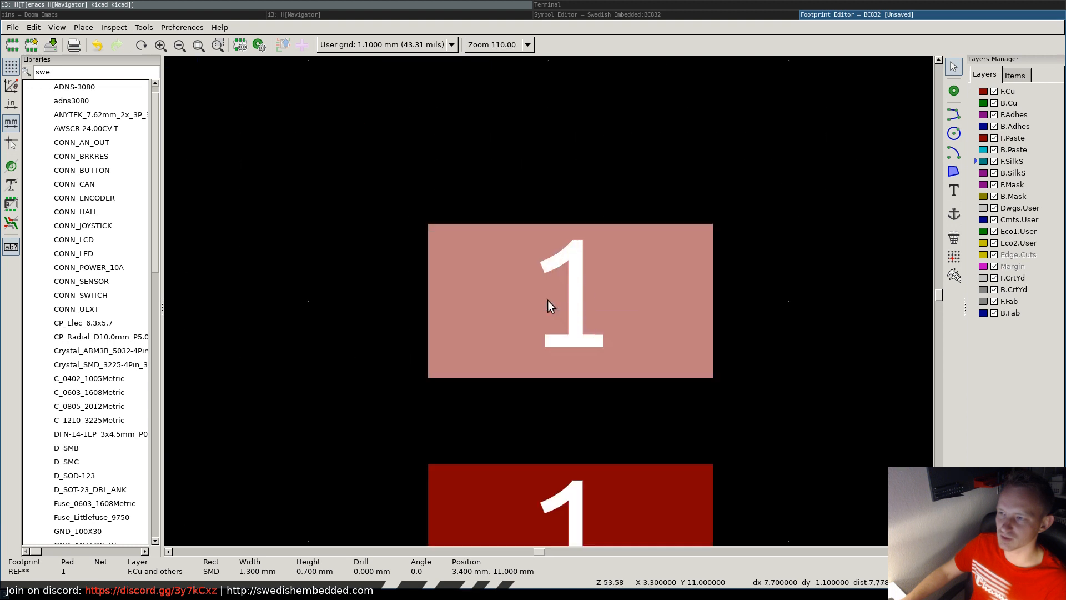
scroll(548, 300, "down", 5)
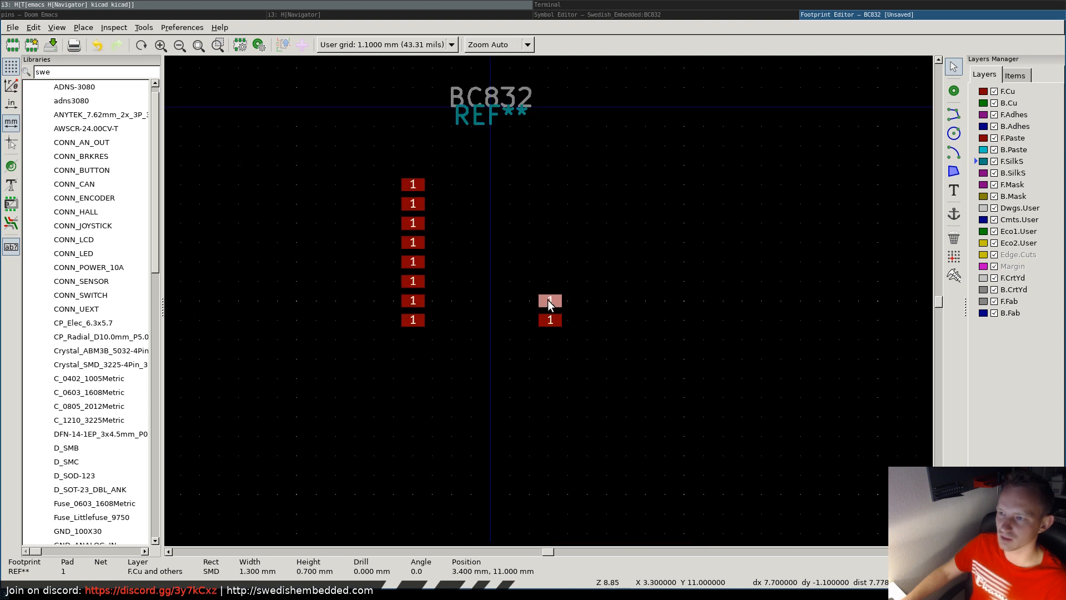
scroll(547, 299, "up", 5)
key("m")
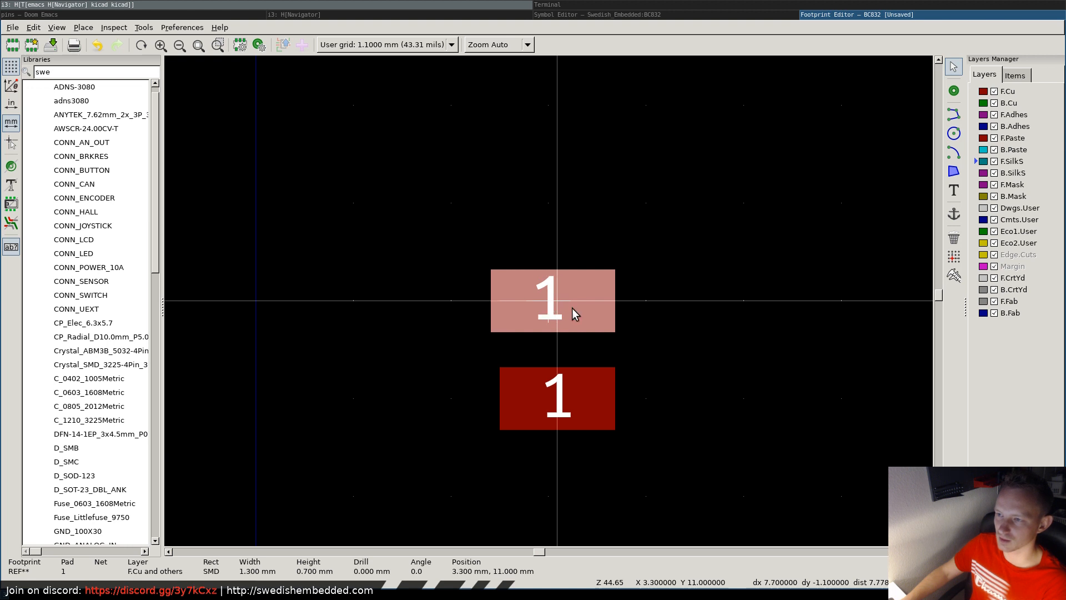
left_click(559, 301)
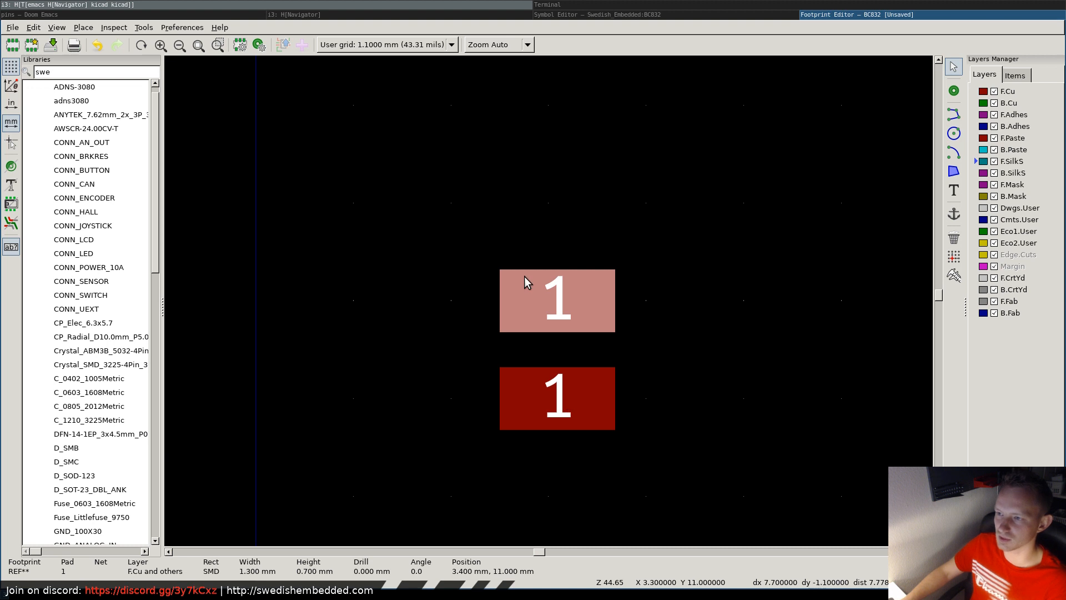
- Duplicate the right column's uppermost pad repeatedly upwards at 1.1 mm spacing until the column has eight pads, ending at Y 4.4 mm
scroll(524, 276, "down", 6)
scroll(564, 292, "up", 4)
scroll(542, 297, "down", 3)
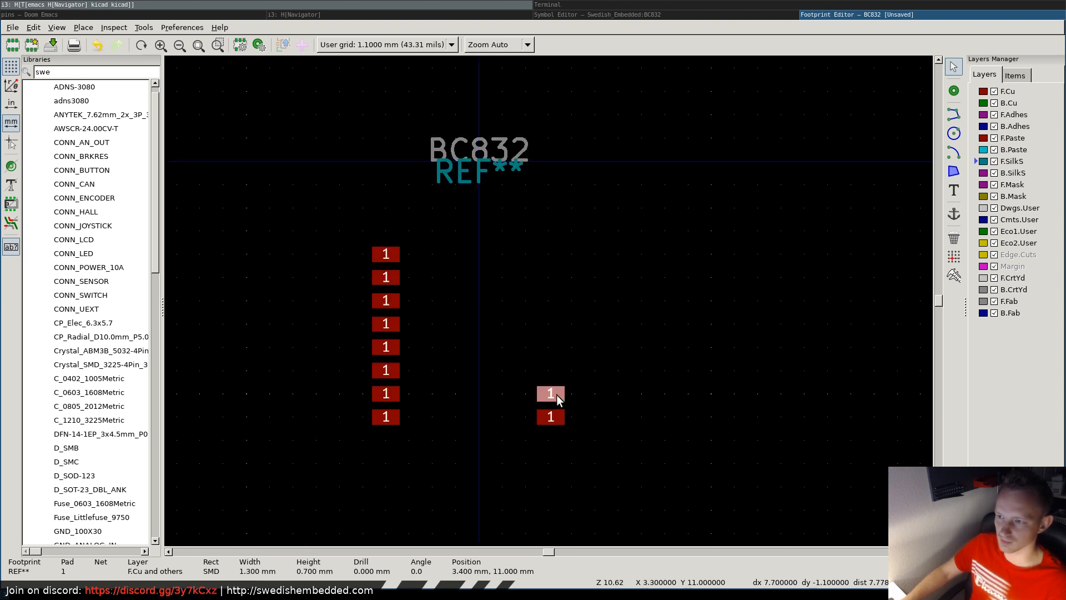
key("ctrl+d")
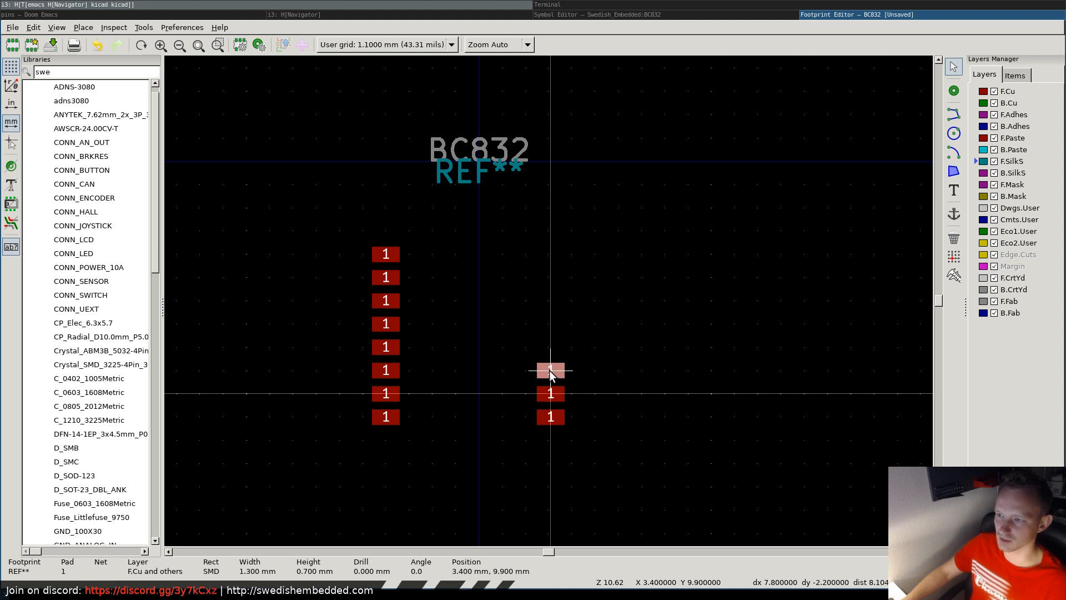
left_click(549, 371)
key("ctrl+d")
left_click(550, 347)
key("ctrl+d")
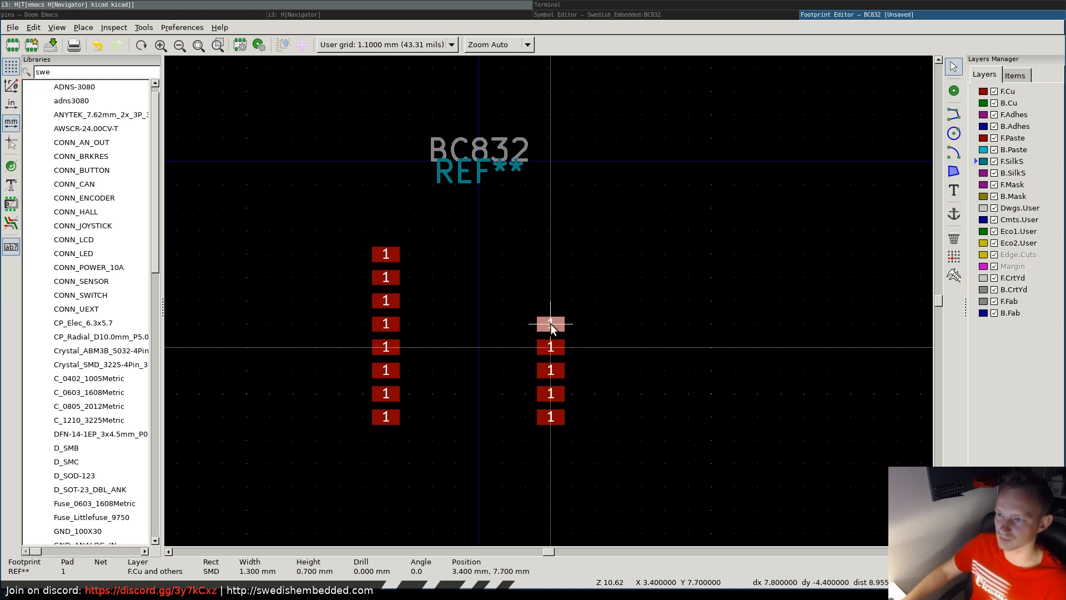
left_click(550, 324)
key("ctrl+d")
left_click(550, 300)
key("ctrl+d")
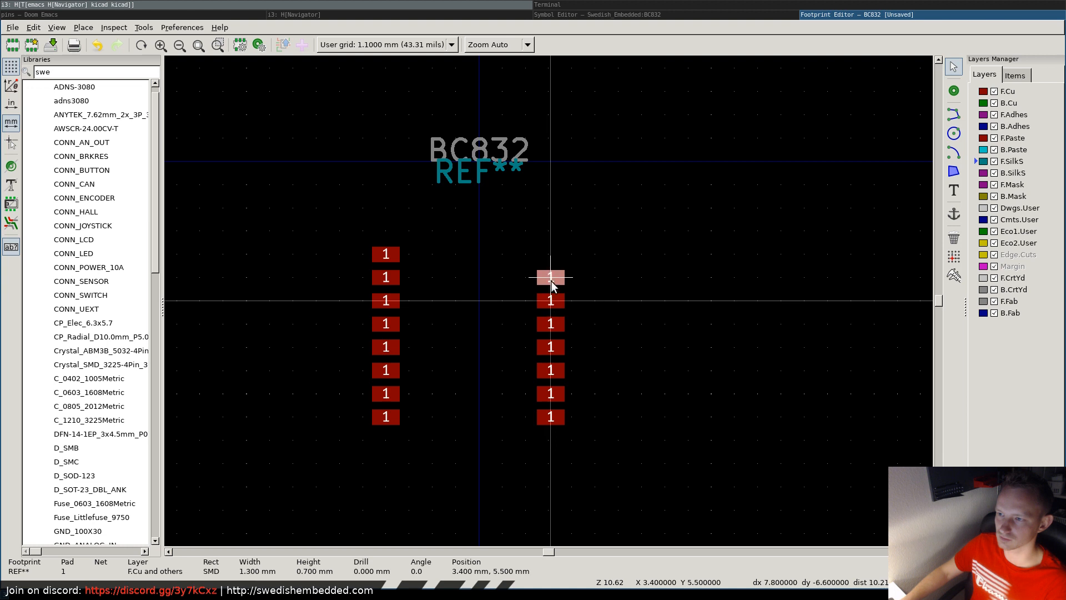
left_click(549, 277)
key("ctrl+d")
left_click(560, 259)
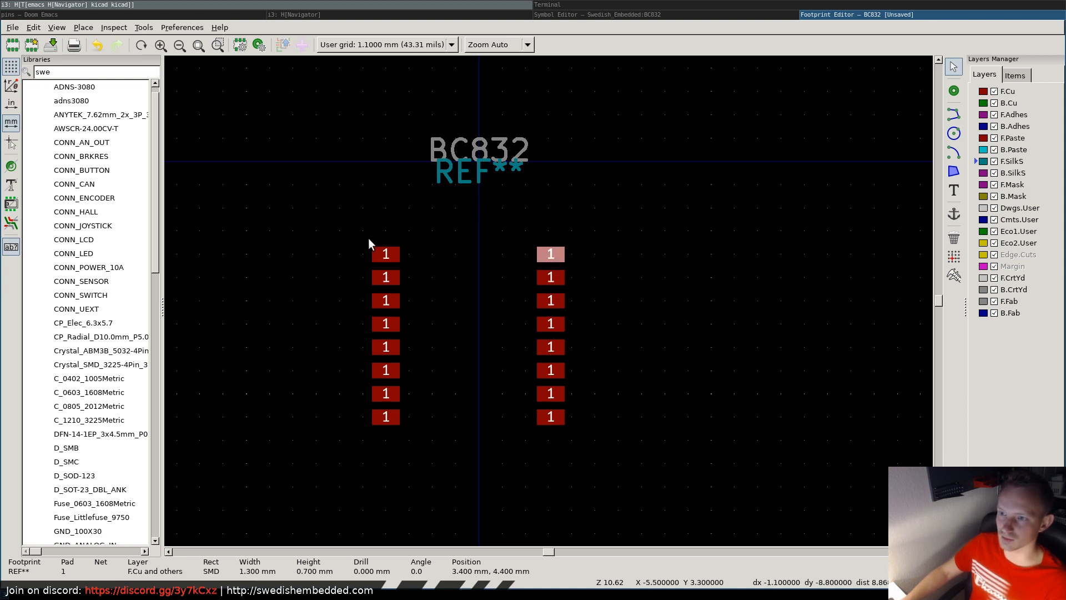
- Set the pad numbers of the left column's second and third pads from the top to 2 and 3
left_click(390, 280)
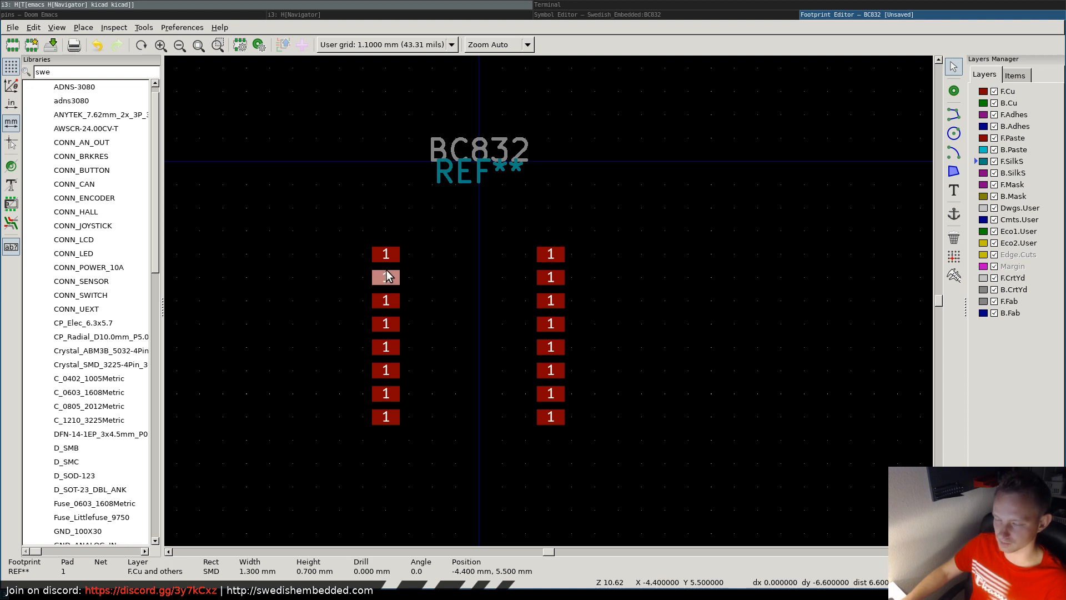
double_click(387, 277)
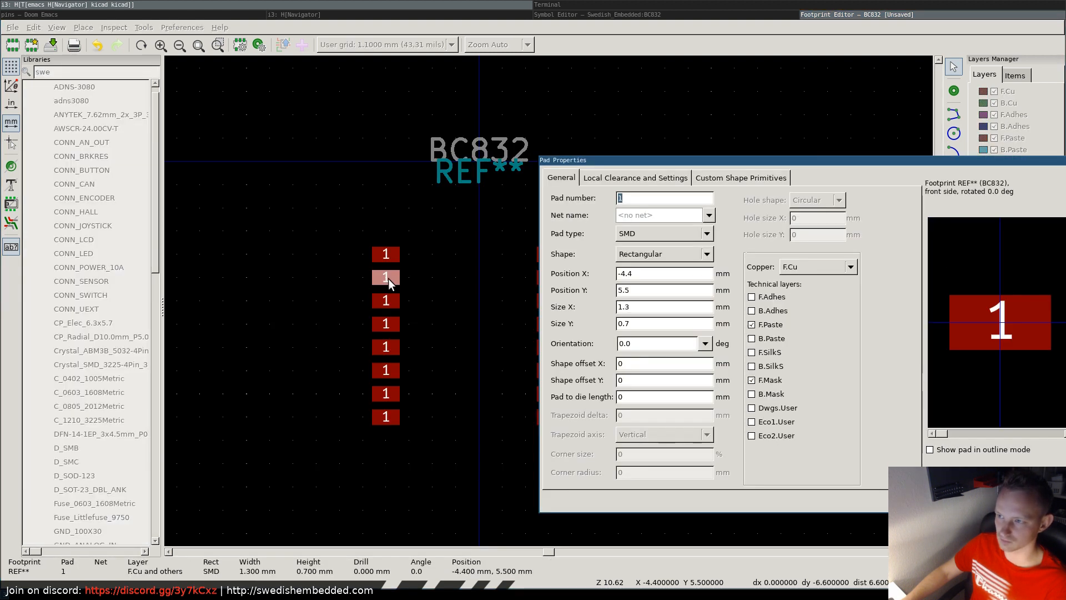
type("2")
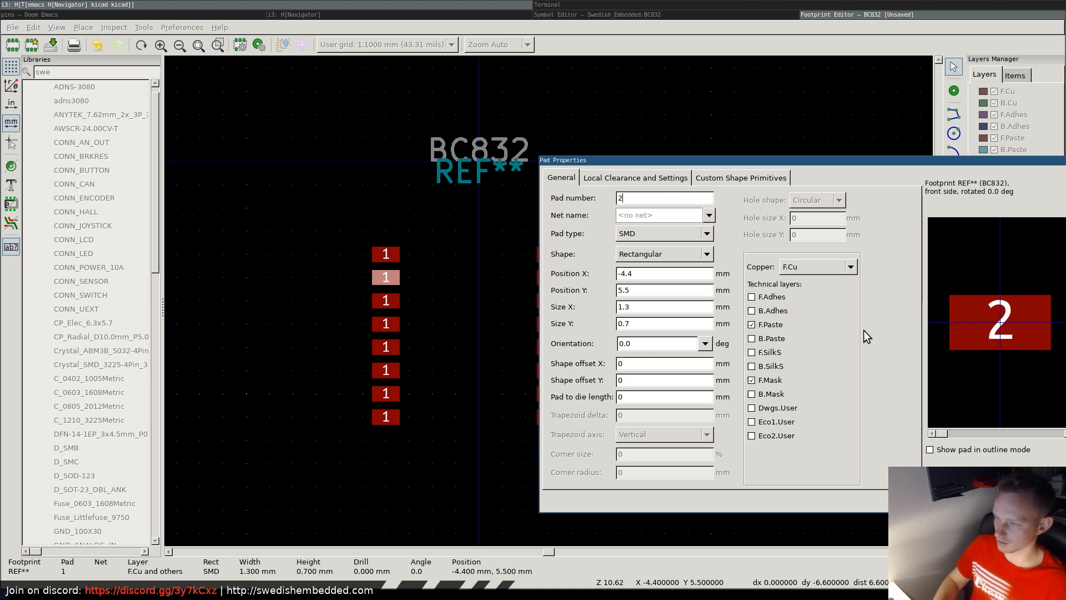
key("Return")
scroll(865, 330, "down", 1)
scroll(278, 300, "down", 4)
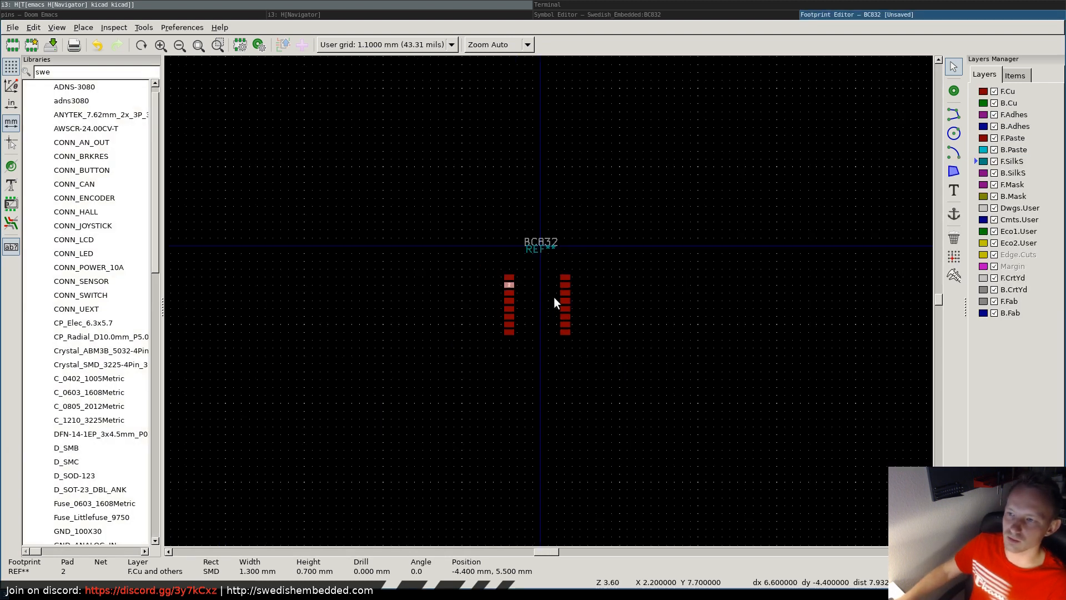
double_click(510, 292)
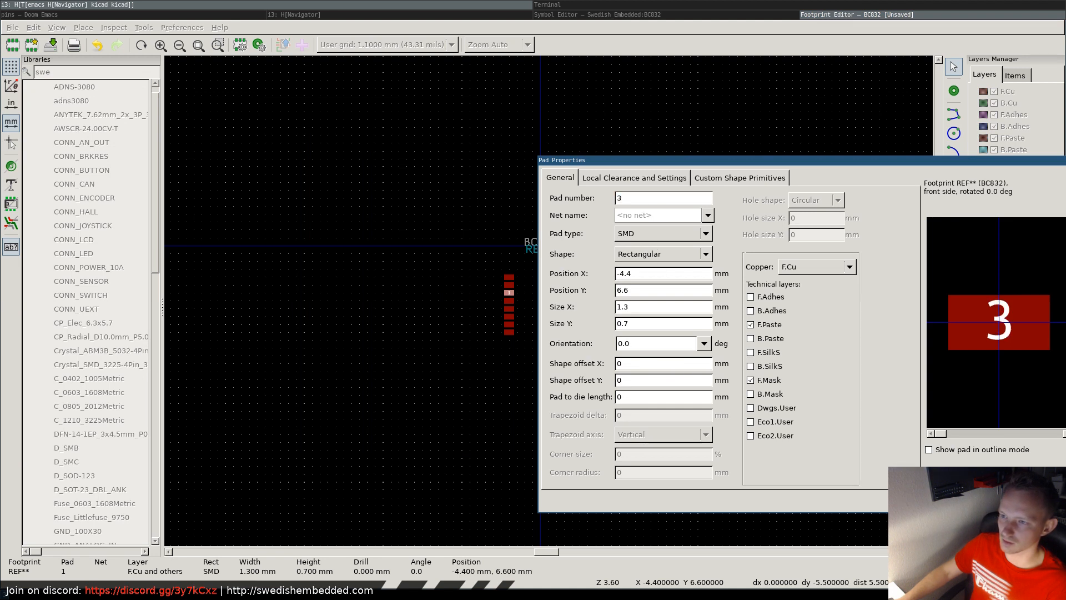
key("Return")
- Set the pad numbers of the left column's fourth and fifth pads from the top to 4 and 5
scroll(579, 303, "up", 3)
scroll(579, 303, "up", 2)
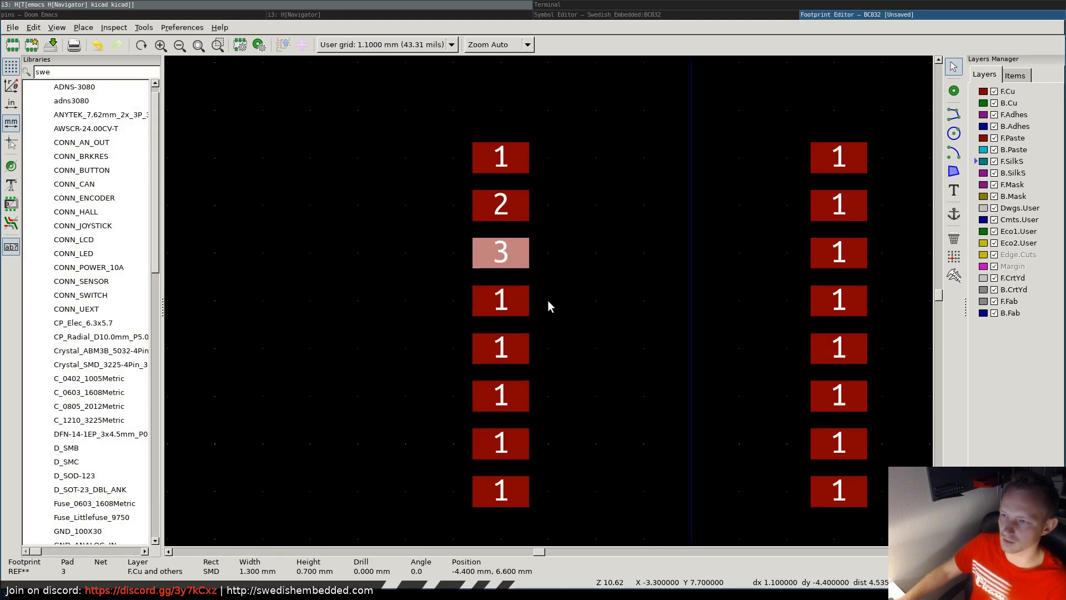
double_click(498, 304)
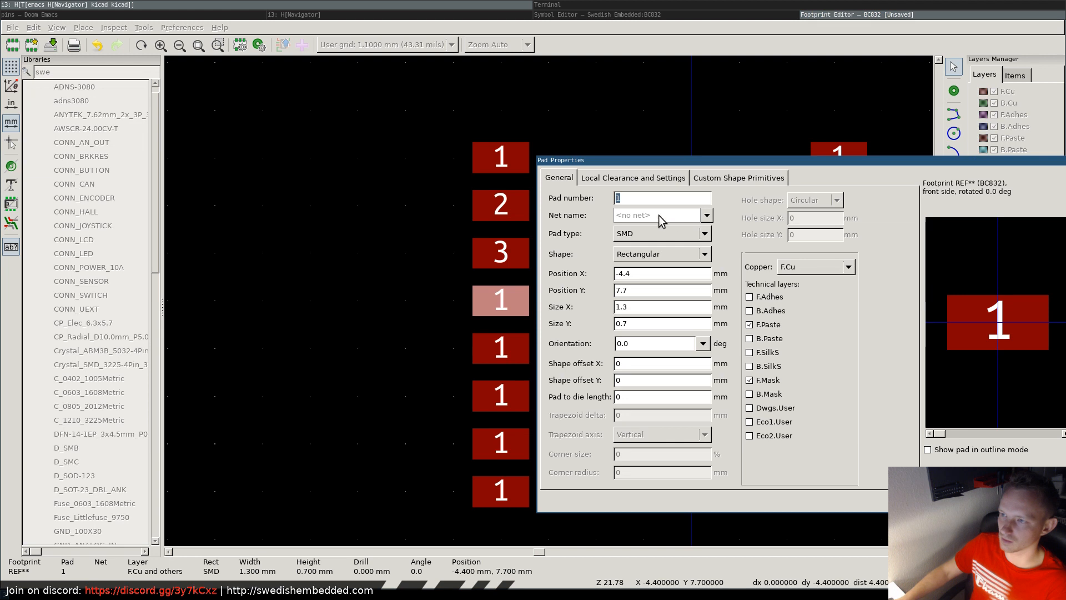
type("4")
key("Return")
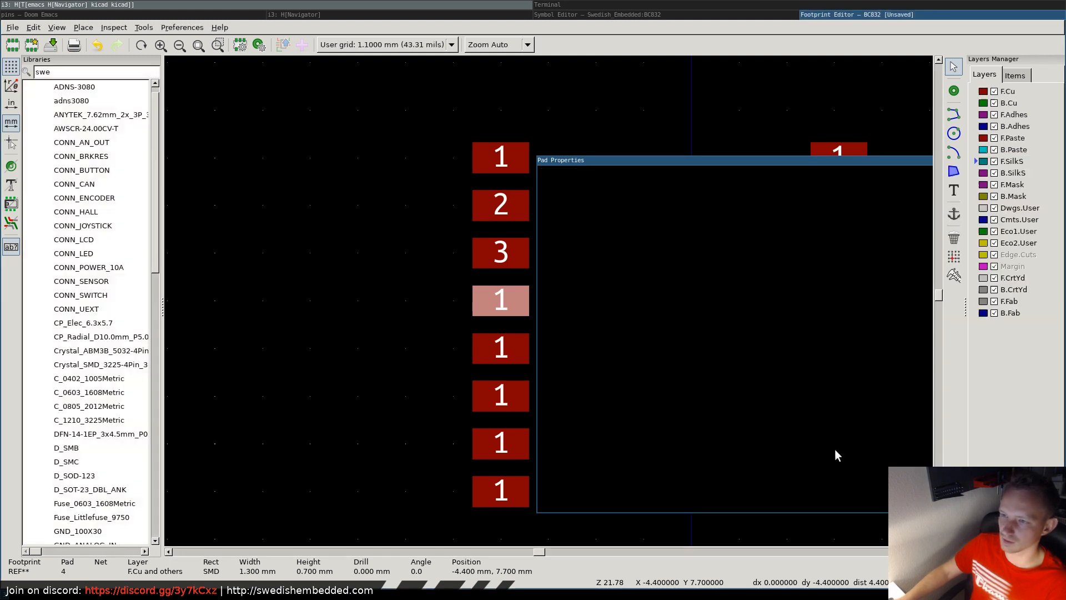
double_click(502, 353)
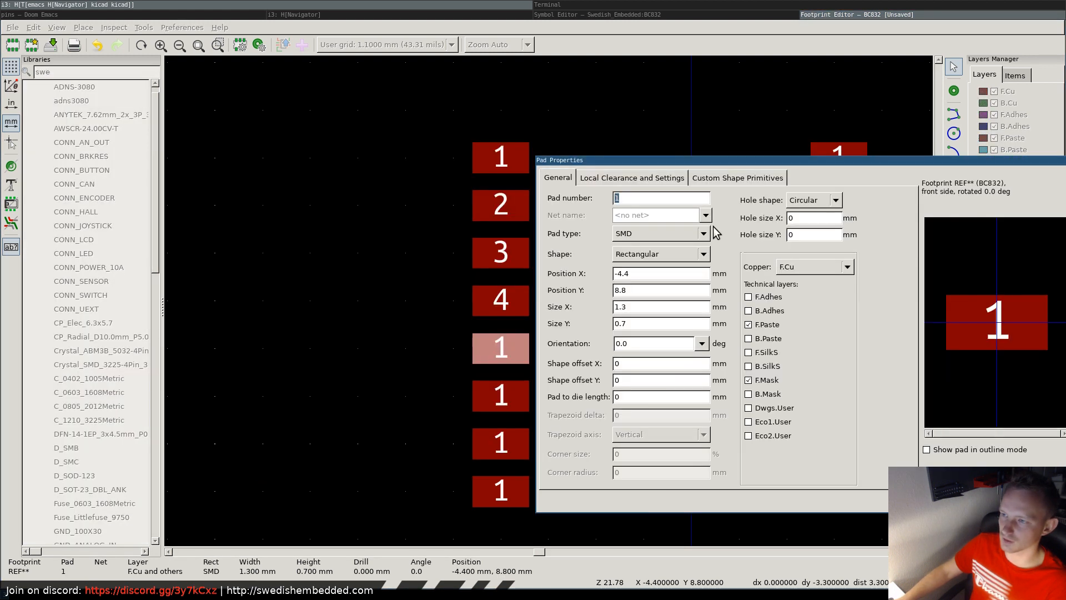
type("5")
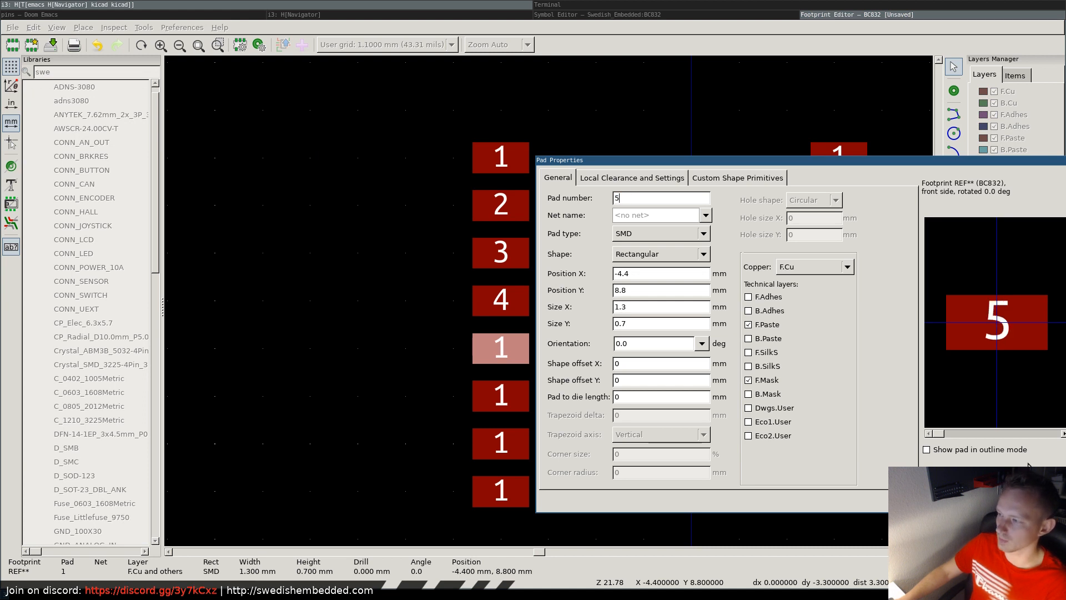
key("Return")
double_click(499, 392)
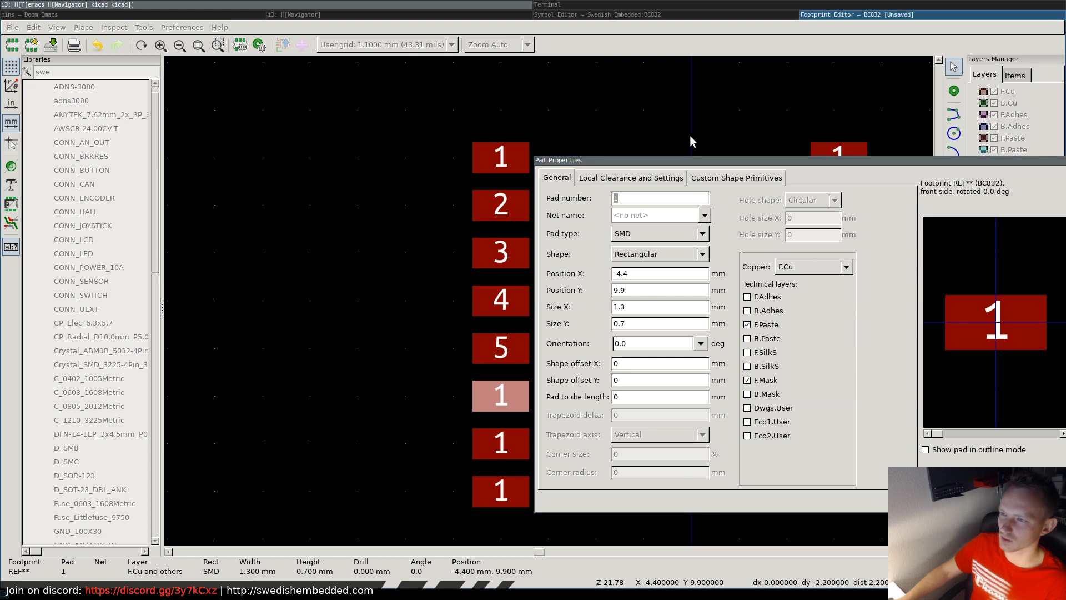
left_click(641, 179)
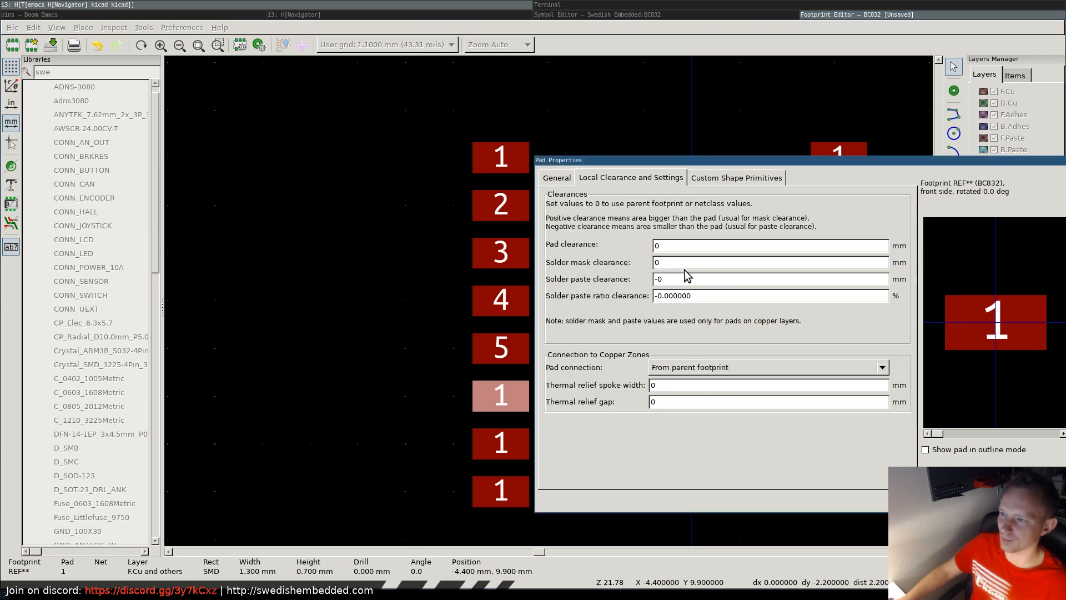
left_click(674, 263)
key("Escape")
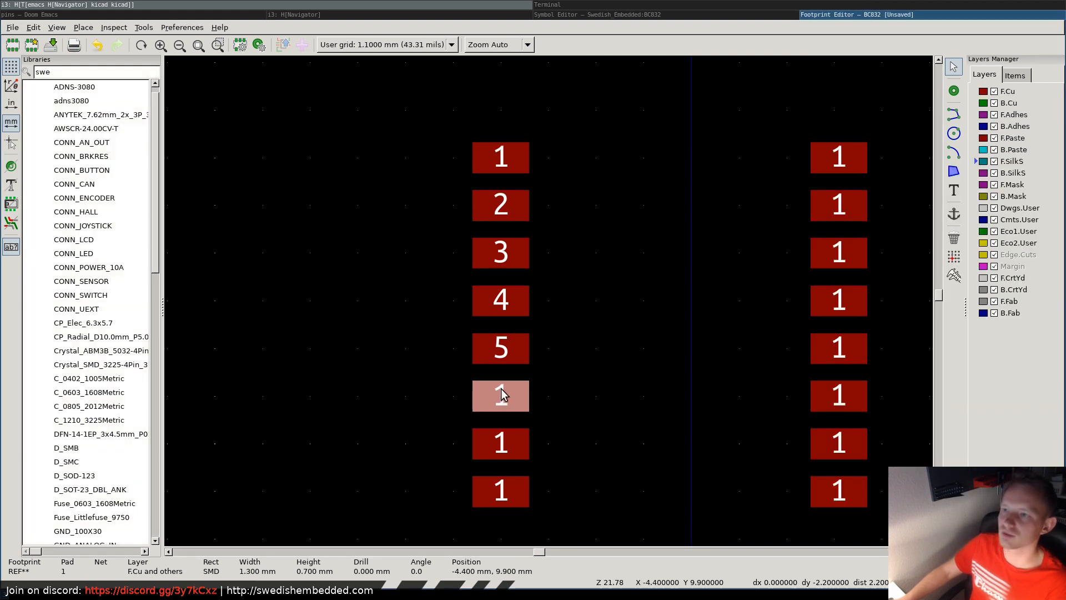
right_click(499, 150)
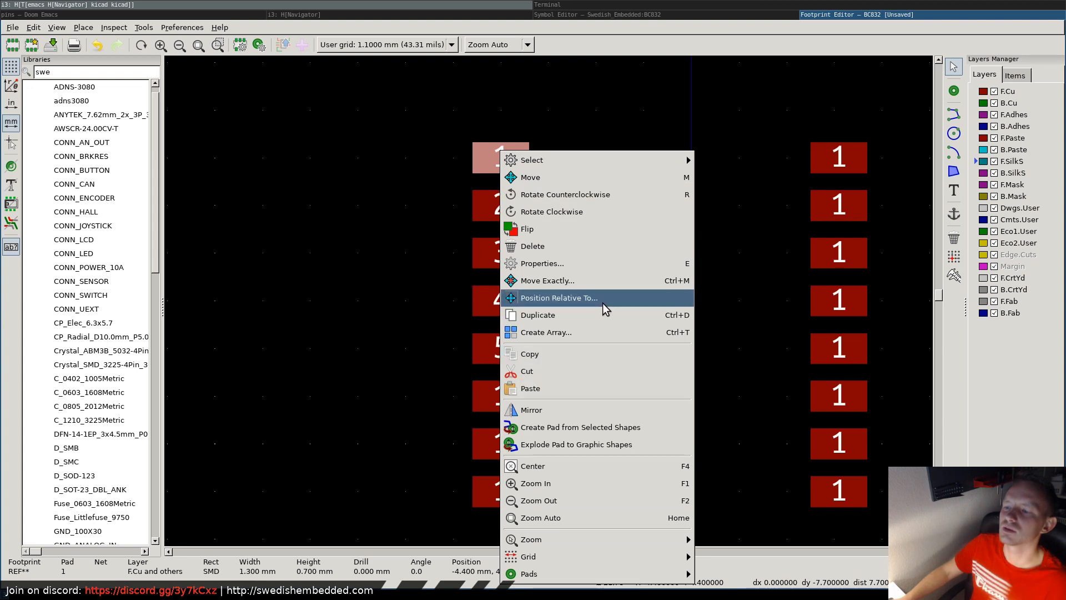
mouse_move(638, 573)
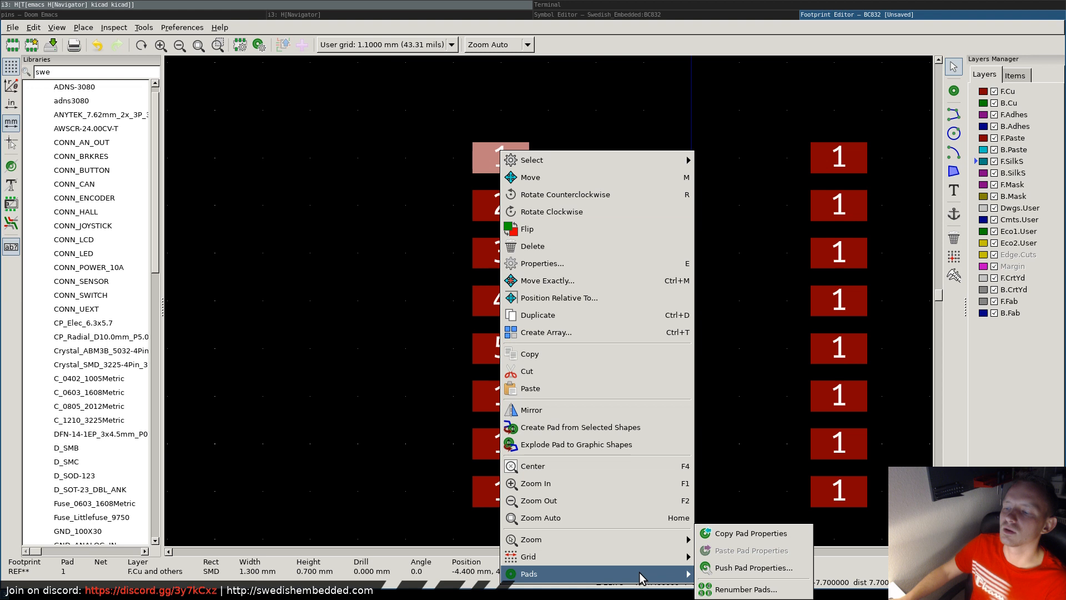
left_click(742, 588)
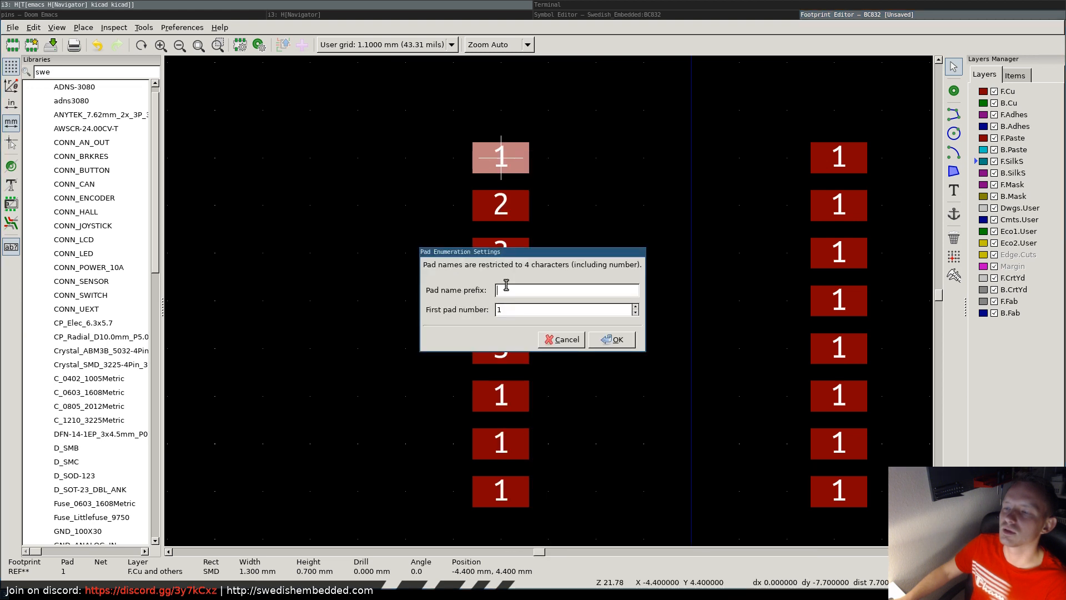
left_click(623, 343)
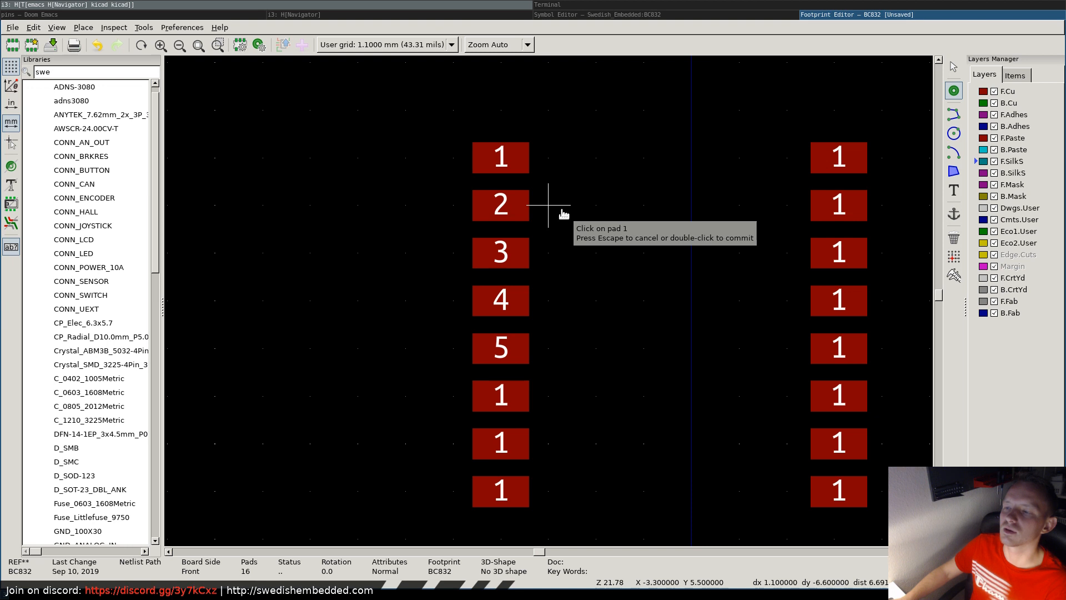
left_click(500, 253)
left_click(500, 205)
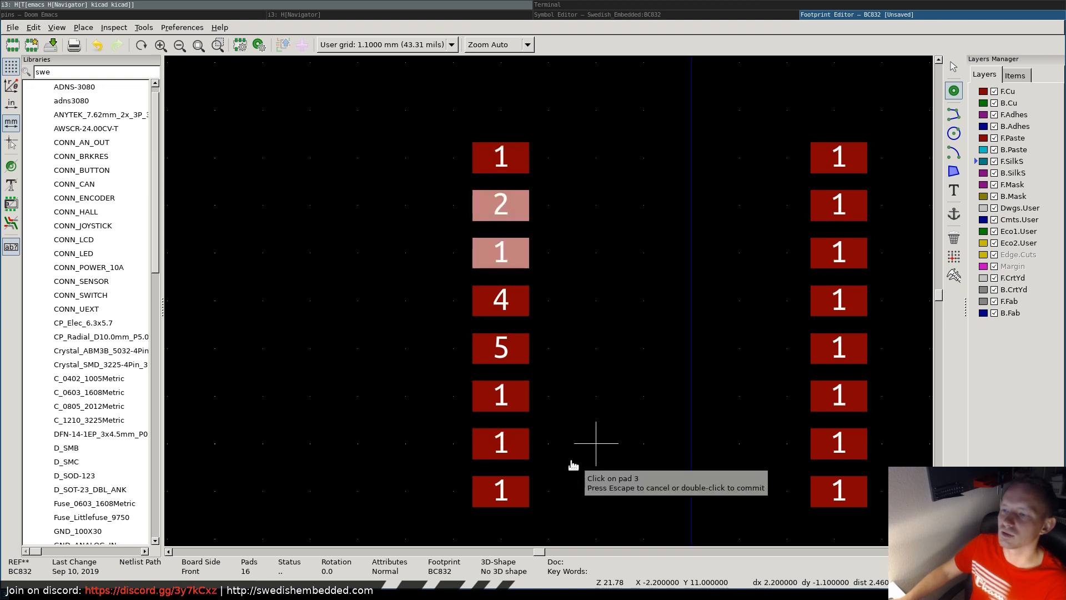
left_click(516, 490)
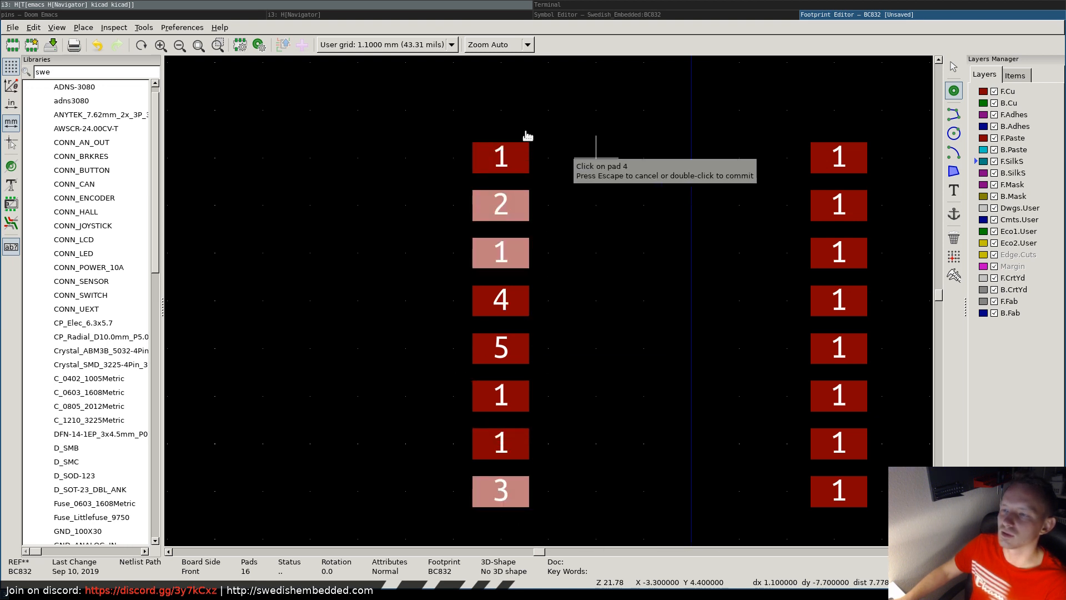
key("Escape")
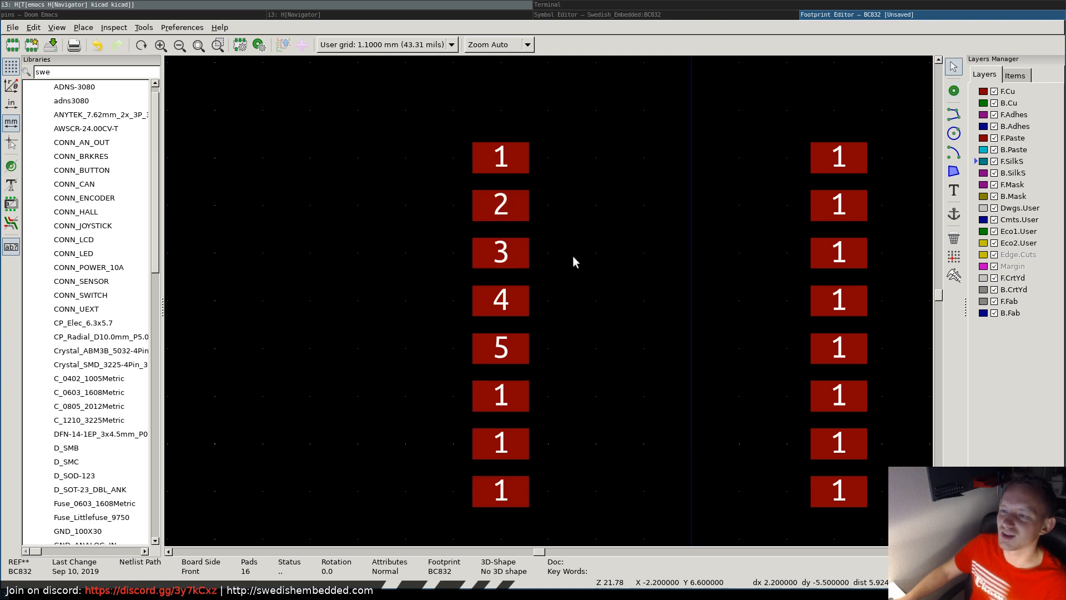
- Try to renumber all pads from 1 with no prefix, going down the left column and up the right column
right_click(429, 164)
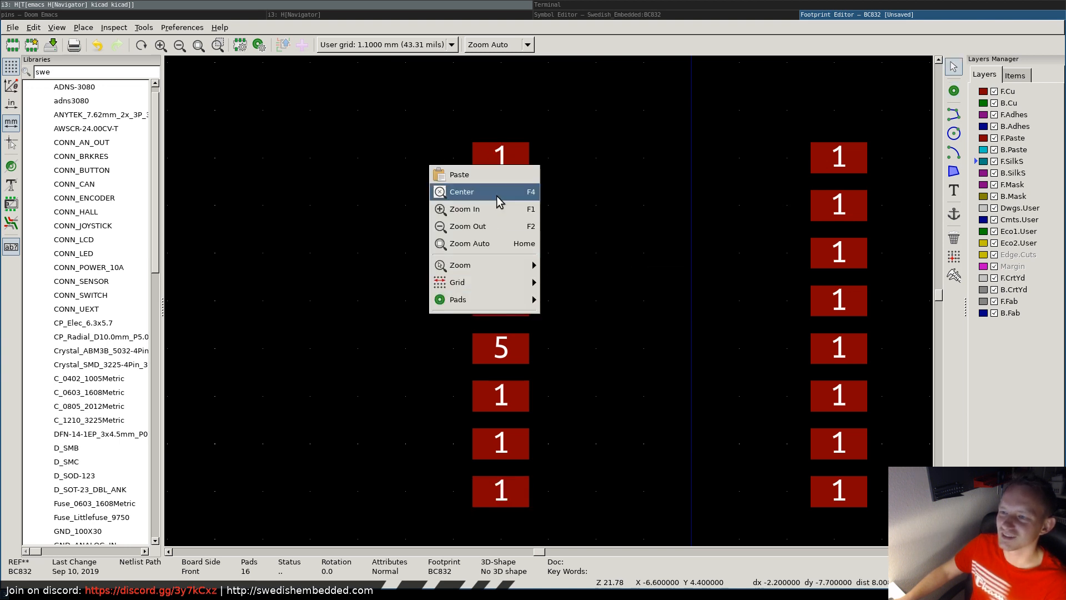
mouse_move(491, 300)
left_click(611, 355)
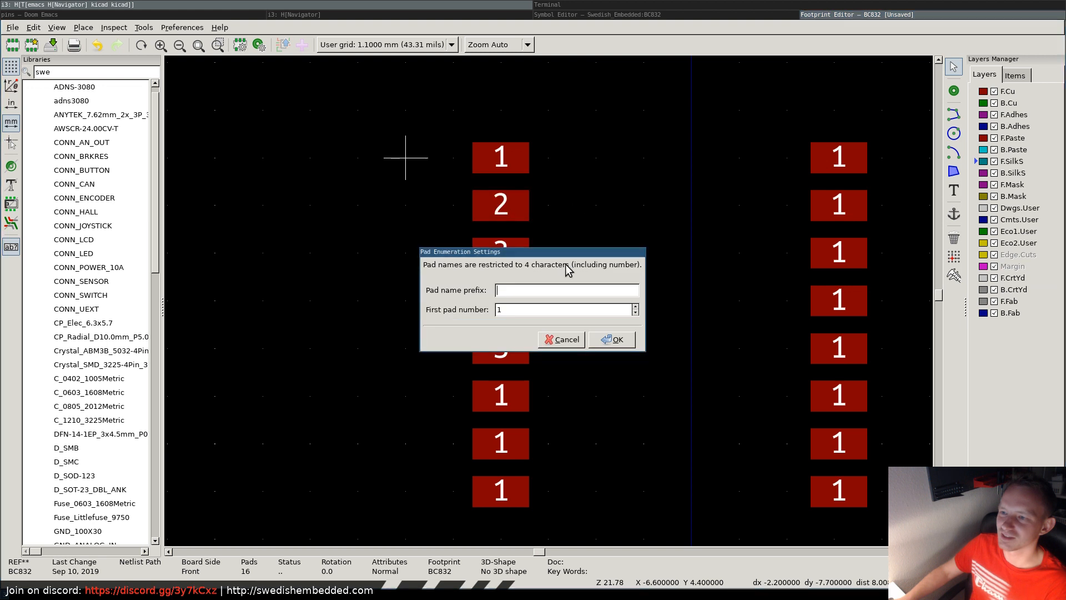
left_click(611, 339)
left_click(499, 162)
left_click(503, 211)
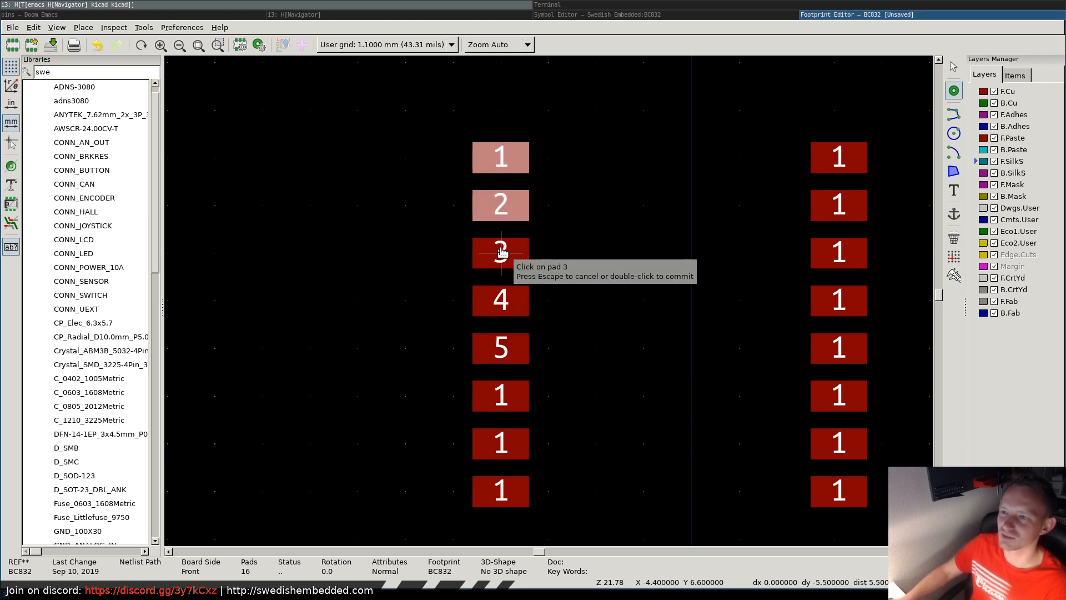
left_click(500, 254)
left_click(500, 301)
left_click(501, 349)
left_click(500, 392)
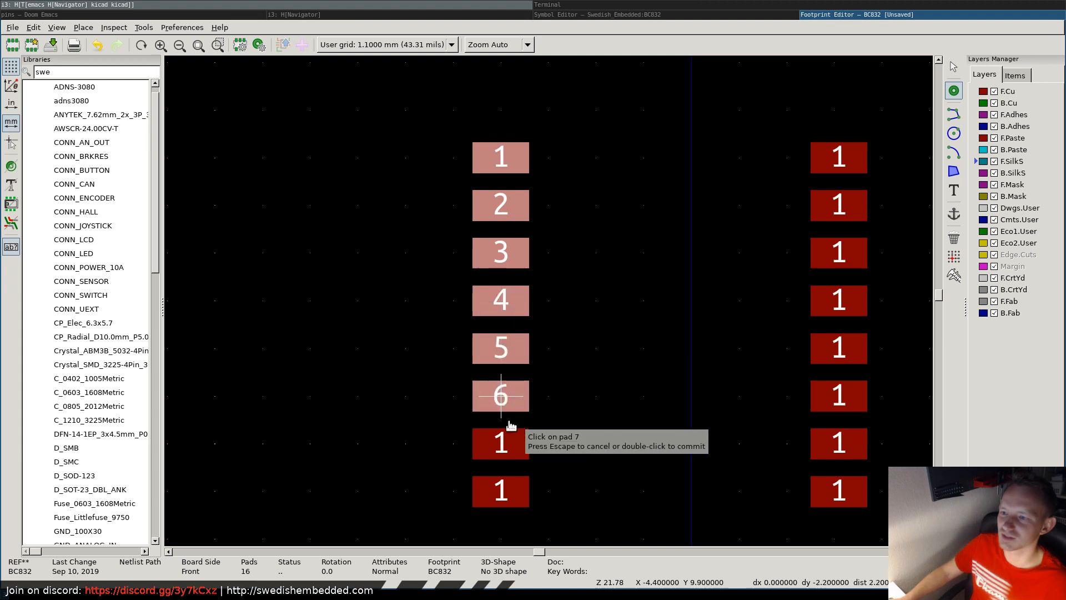
left_click(501, 442)
left_click(501, 490)
left_click(841, 491)
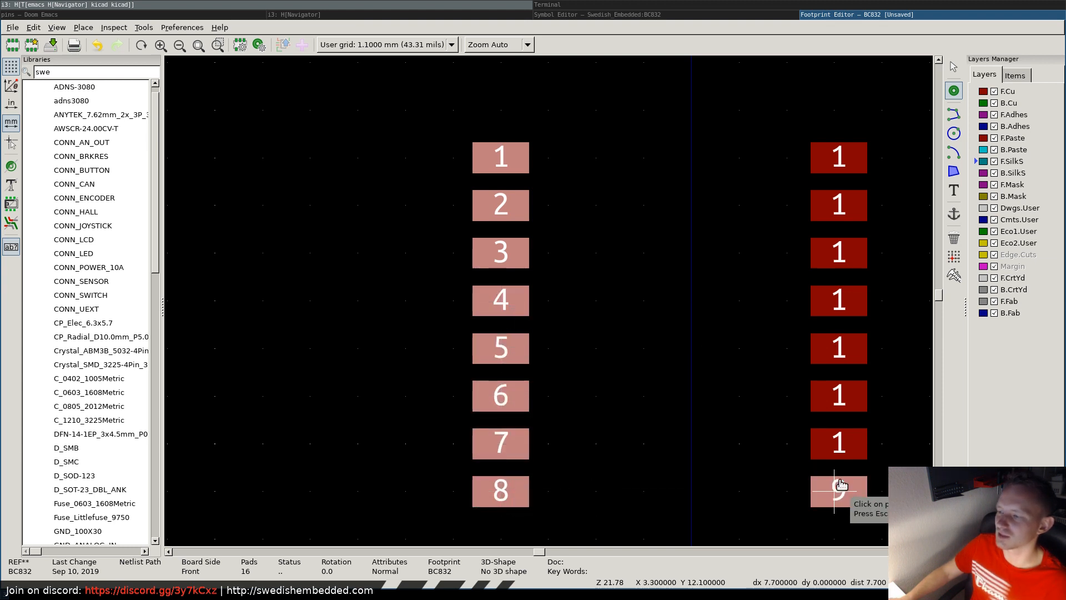
left_click(839, 443)
left_click(838, 396)
left_click(841, 349)
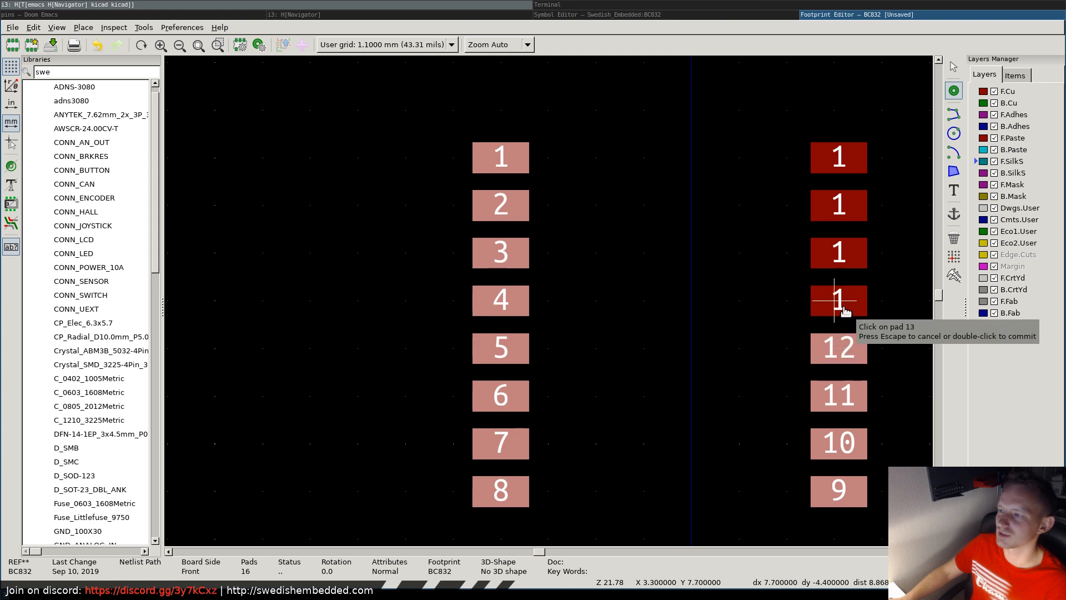
left_click(839, 300)
left_click(838, 252)
left_click(838, 205)
left_click(838, 157)
key("Escape")
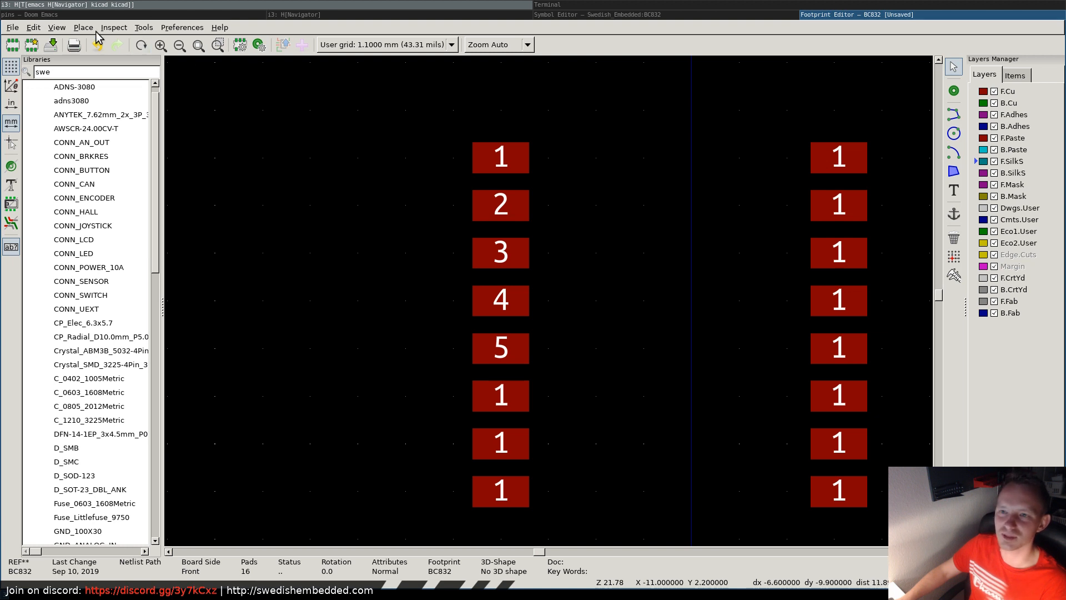
- Undo the last pad number change
left_click(33, 27)
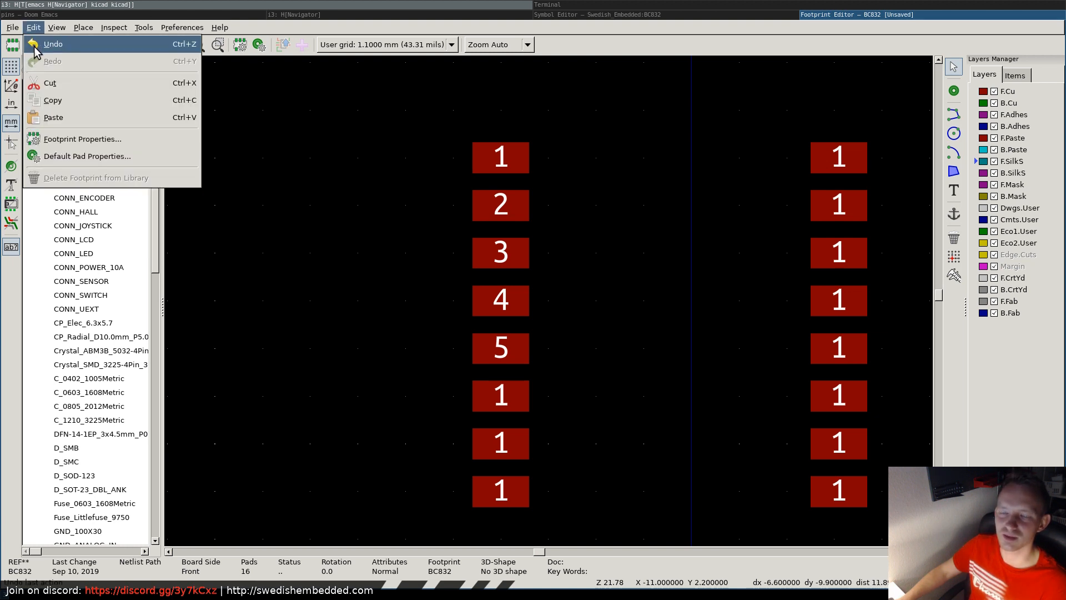
left_click(36, 48)
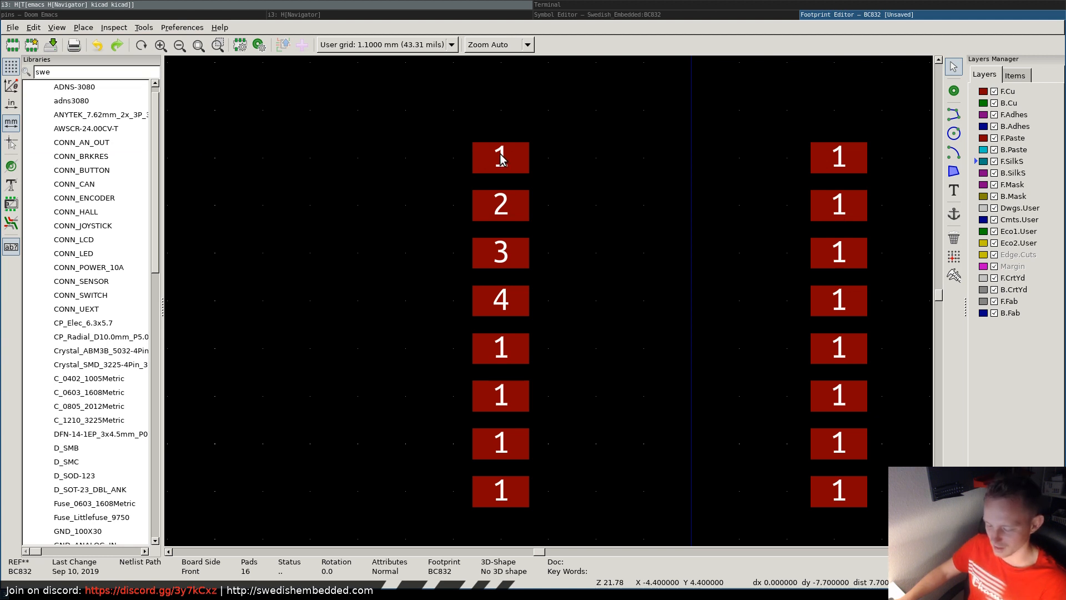
- Renumber the left column's pads 1 to 8 from top to bottom with no name prefix
right_click(611, 156)
mouse_move(685, 288)
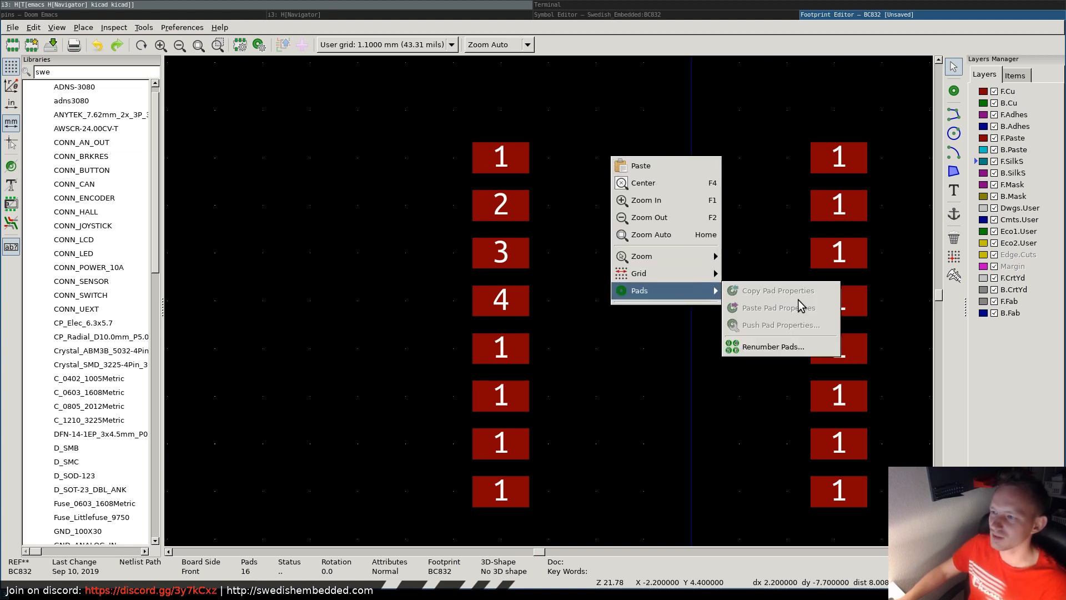
left_click(767, 345)
key("Return")
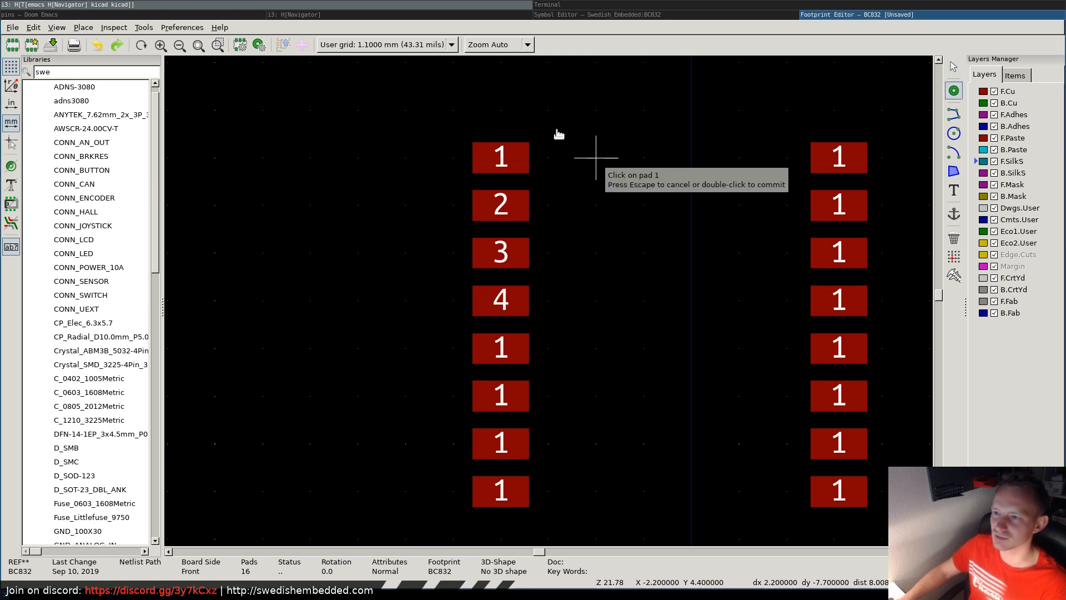
left_click(502, 149)
left_click(501, 206)
left_click(501, 253)
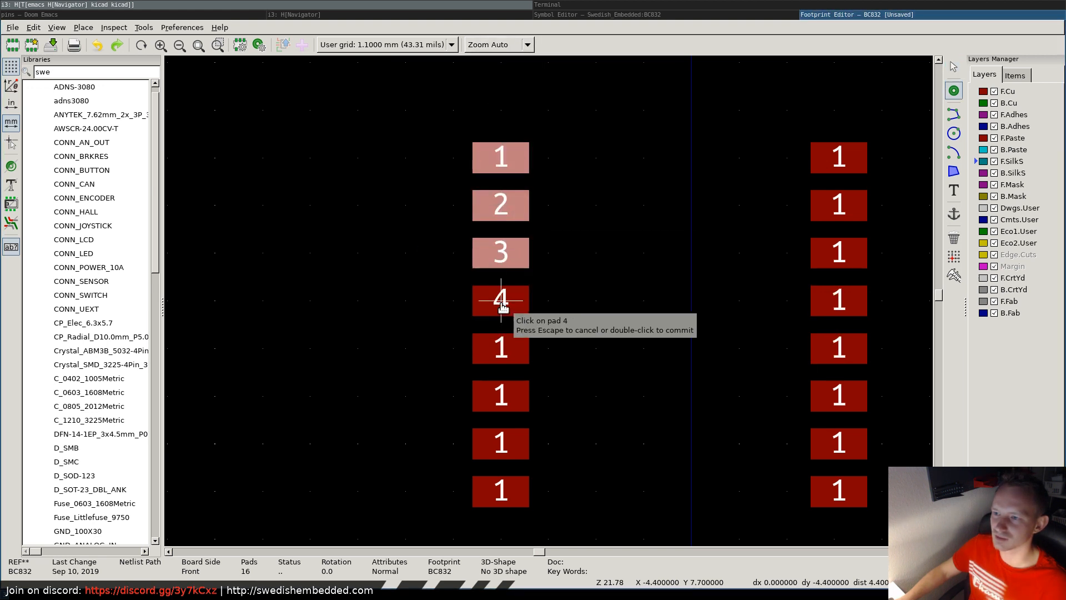
left_click(501, 299)
left_click(500, 348)
left_click(501, 395)
left_click(500, 442)
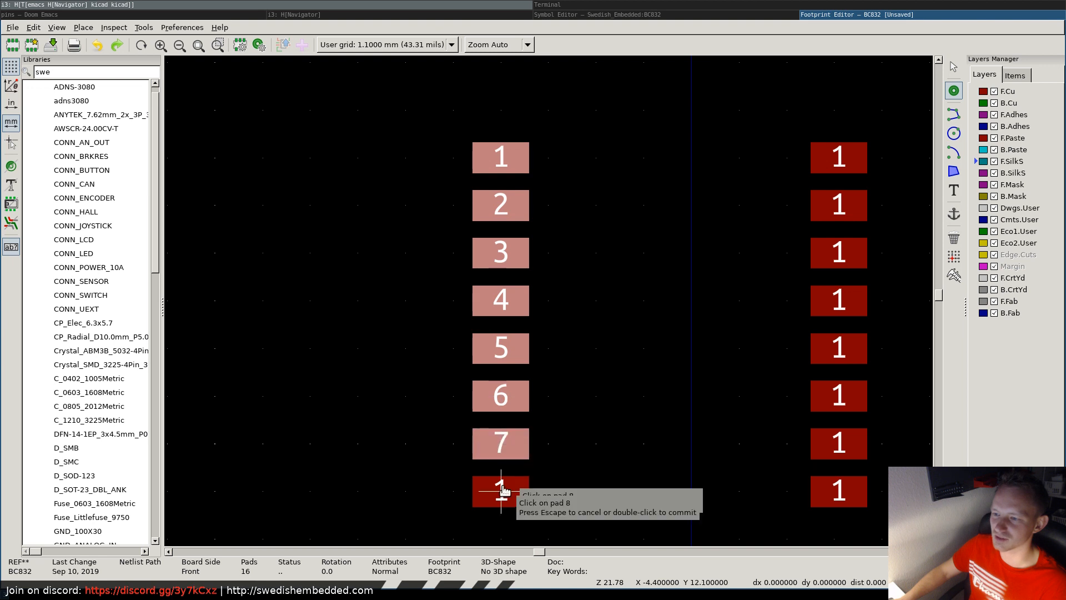
left_click(501, 491)
- Continue the renumbering up the right column, starting with 9 at its lowest pad, and commit it
left_click(839, 491)
left_click(838, 443)
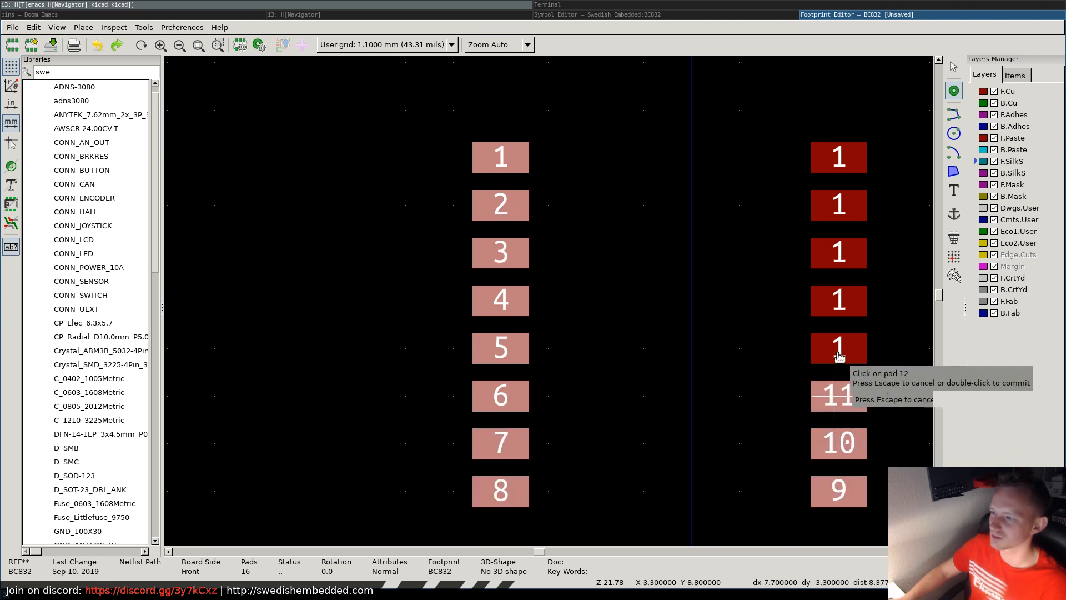
left_click(838, 396)
left_click(838, 348)
left_click(840, 305)
left_click(840, 254)
left_click(839, 207)
left_click(839, 156)
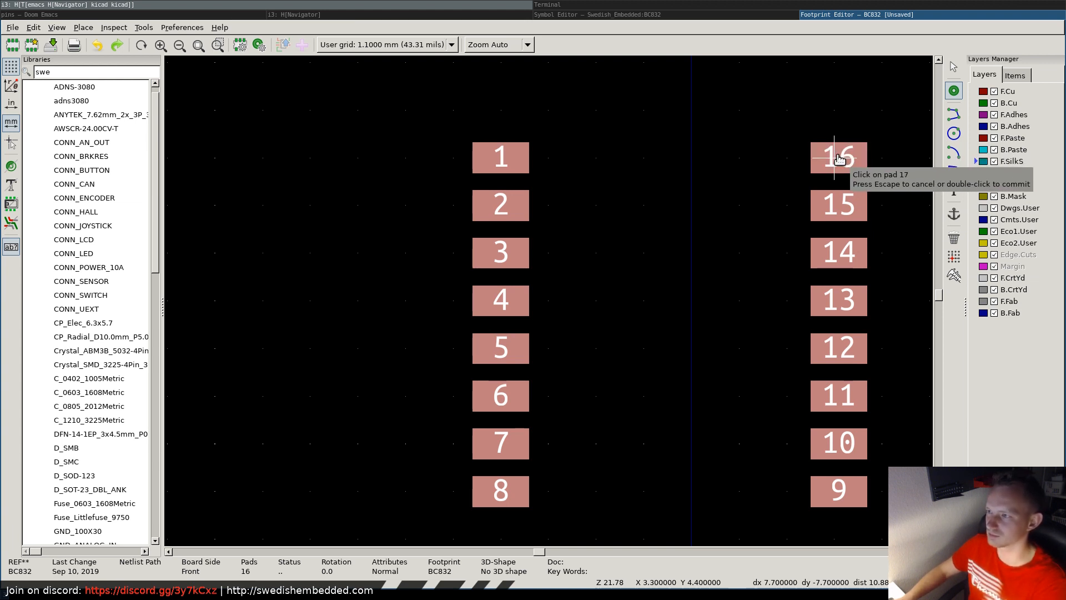
right_click(839, 160)
left_click(833, 154)
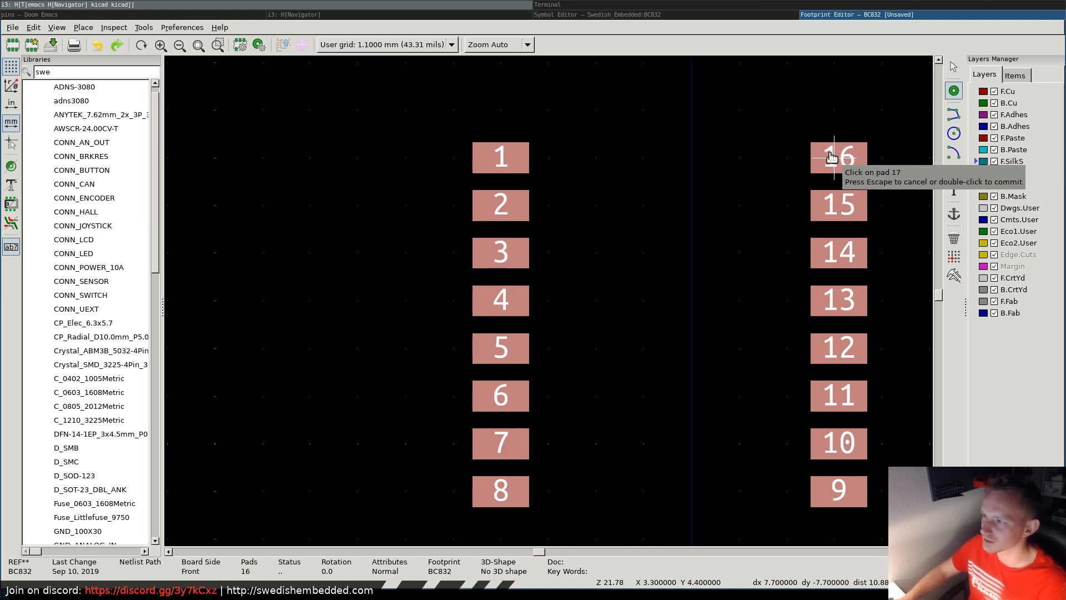
double_click(833, 157)
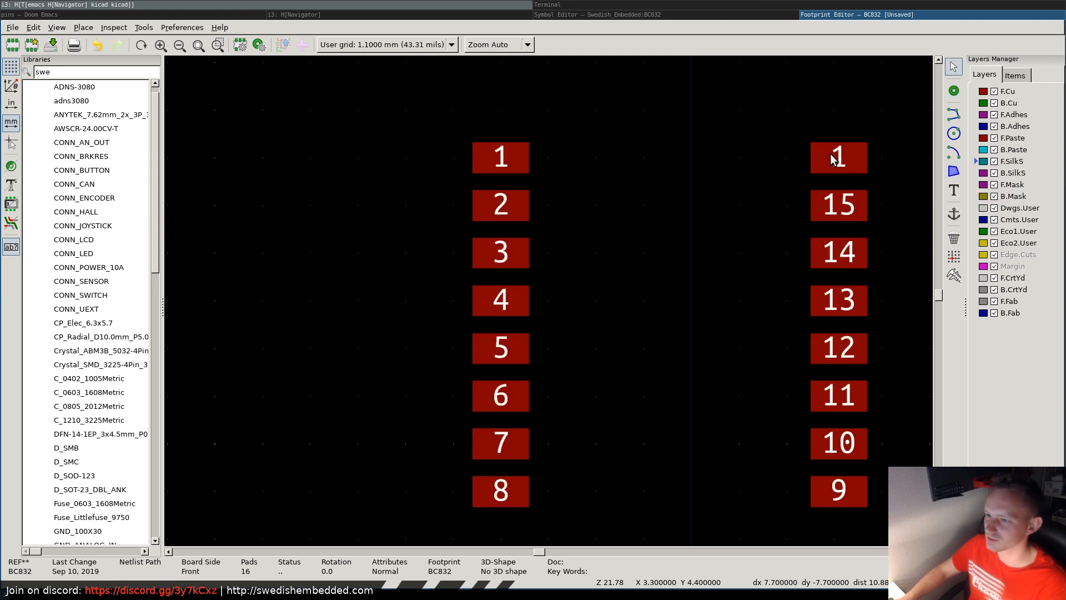
- Set the number of the uppermost pad in the right column to 16
left_click(843, 161)
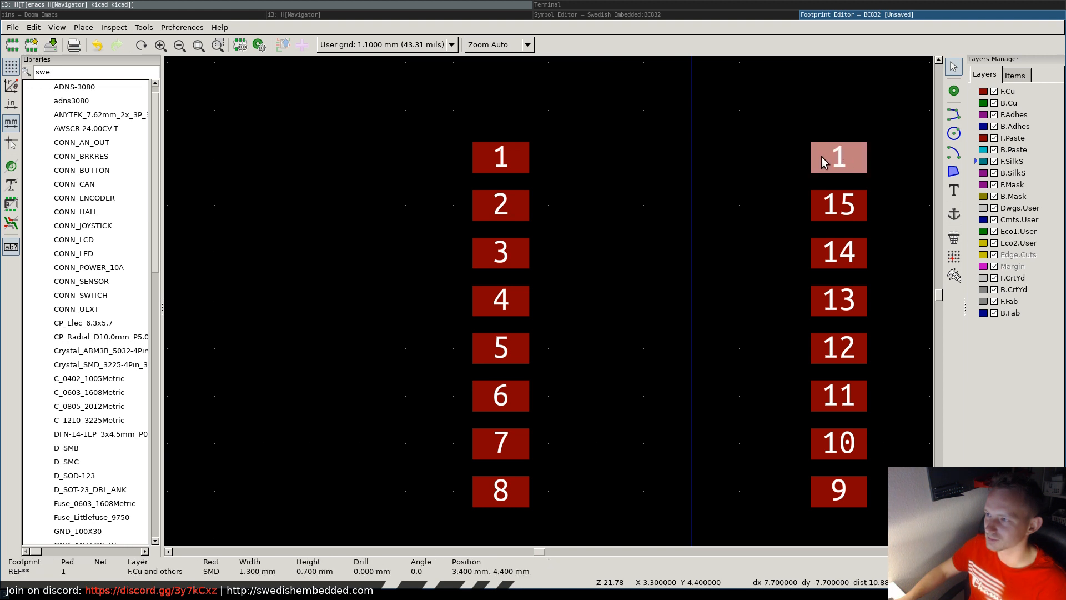
double_click(840, 165)
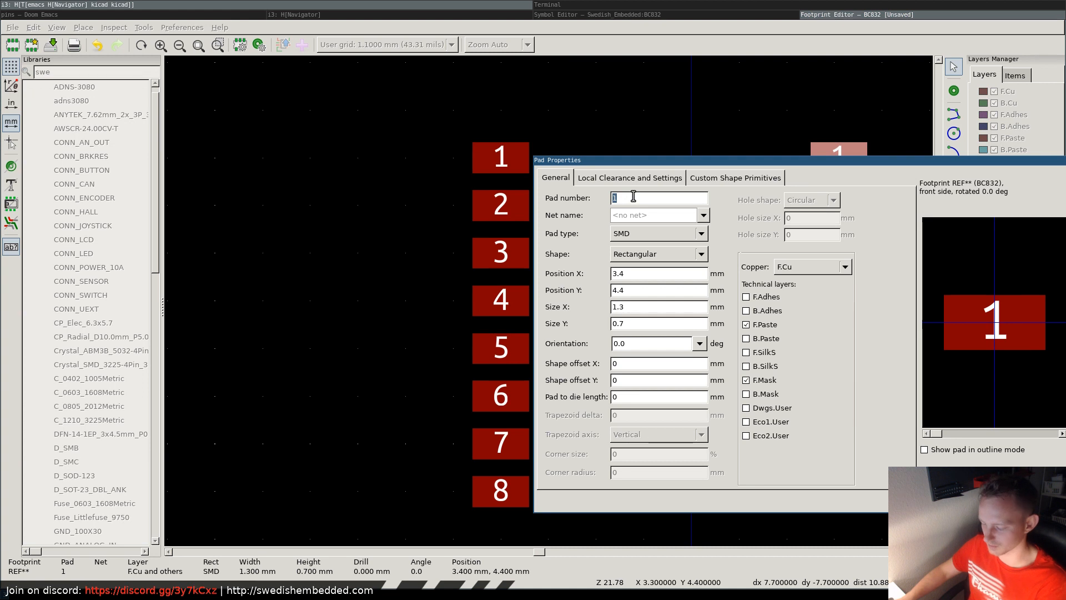
type("16")
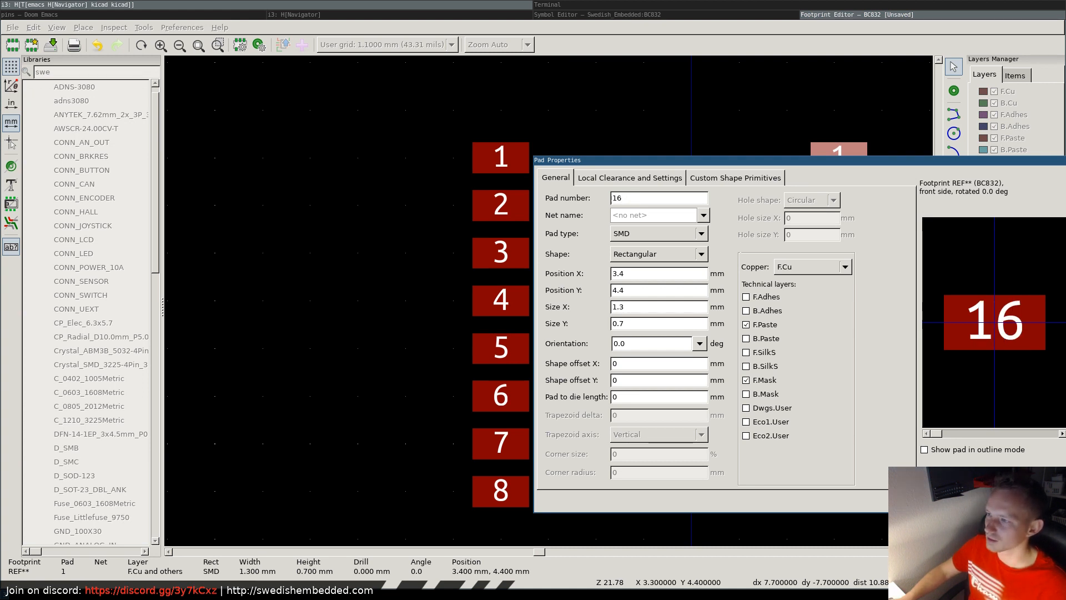
key("Return")
- Save the footprint as BC832 in the SwedishEmbedded library
key("ctrl+s")
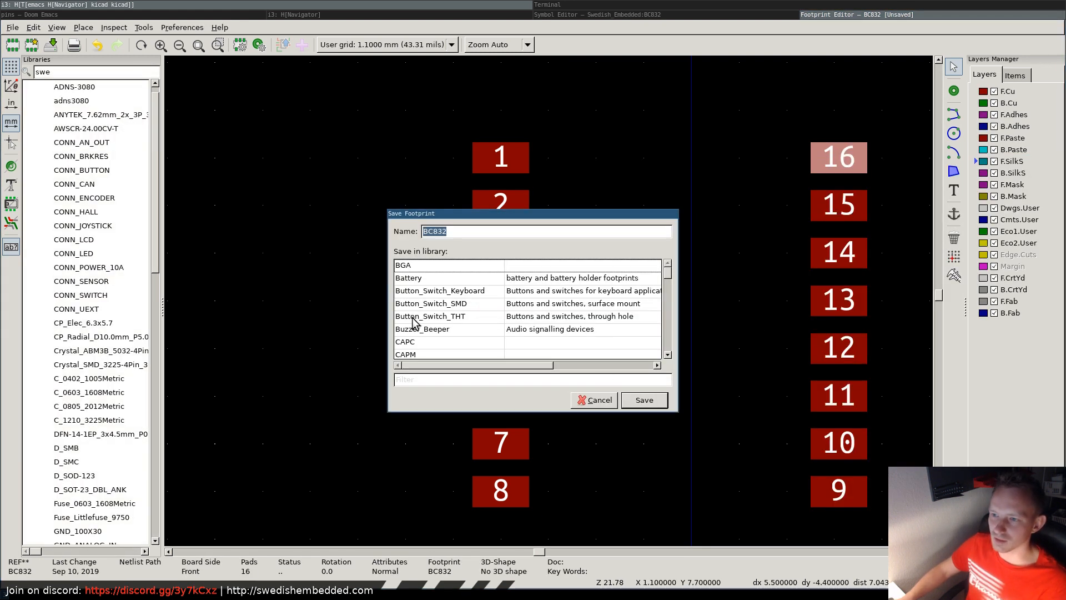
scroll(566, 341, "down", 20)
scroll(566, 341, "down", 12)
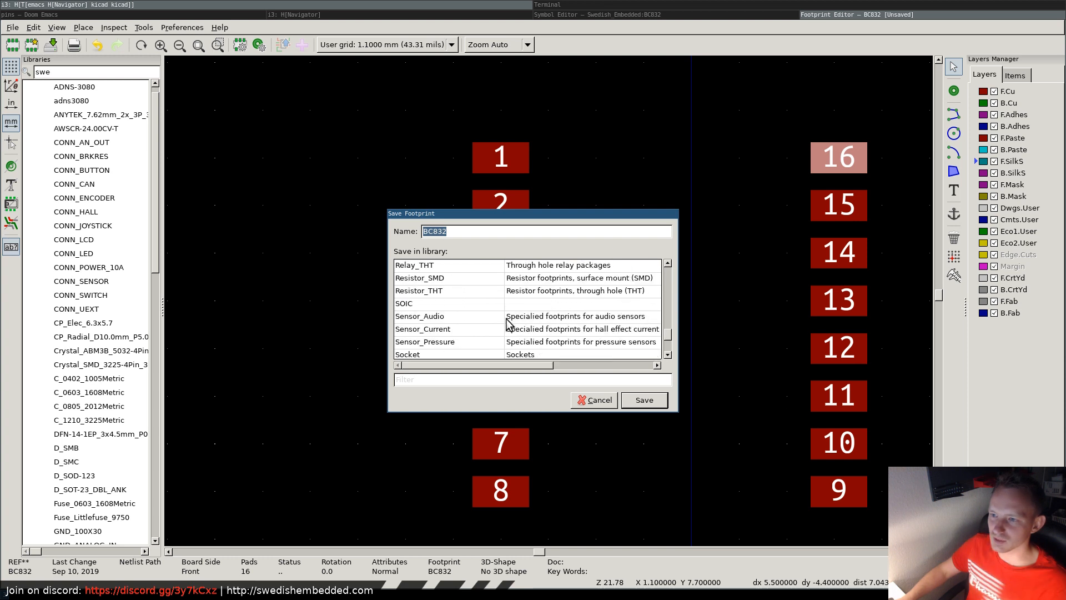
scroll(452, 317, "up", 5)
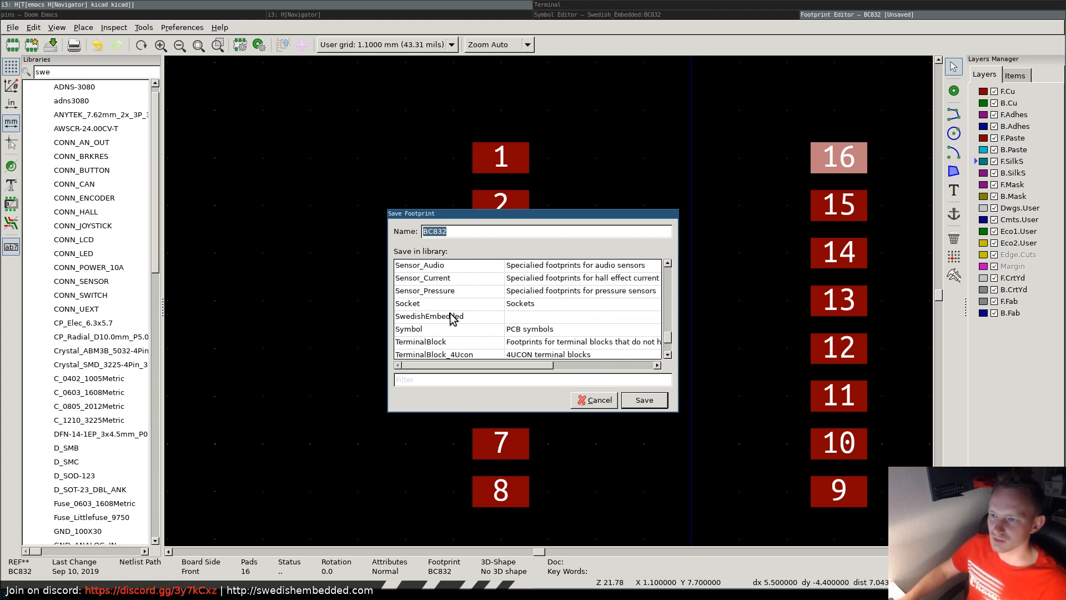
scroll(453, 318, "up", 2)
scroll(453, 318, "down", 2)
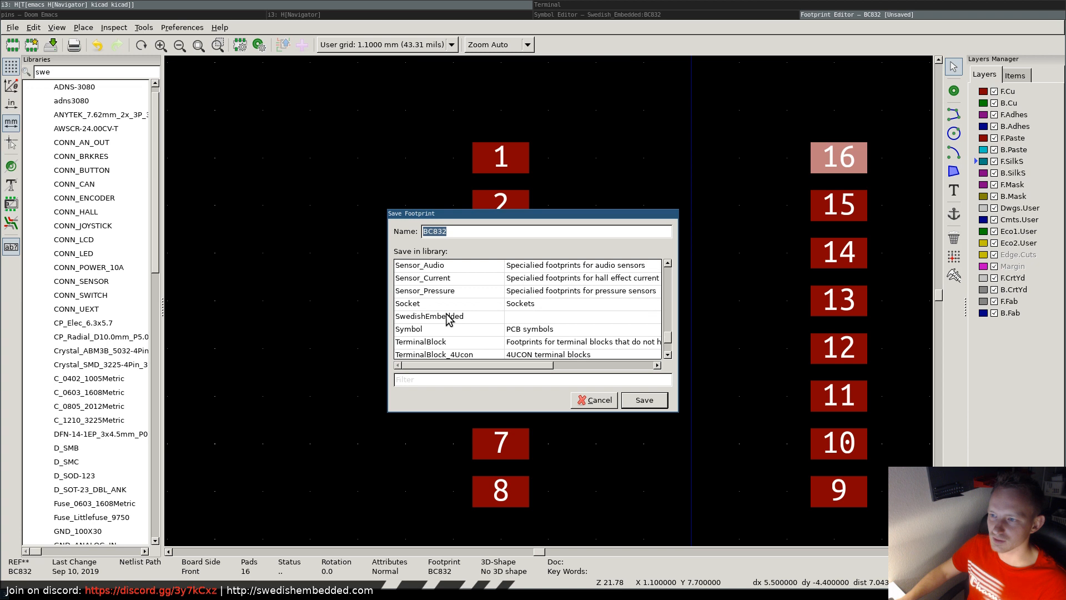
double_click(448, 316)
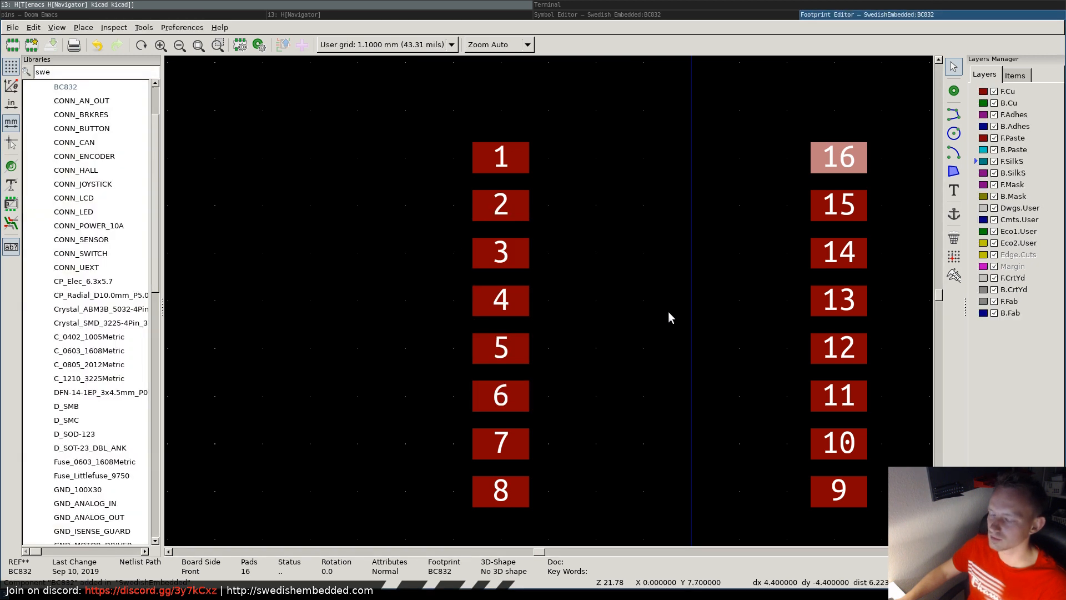
- Check the datasheet's mechanical drawing and set pad 1's solder mask clearance to 0.1 mm
left_click(459, 17)
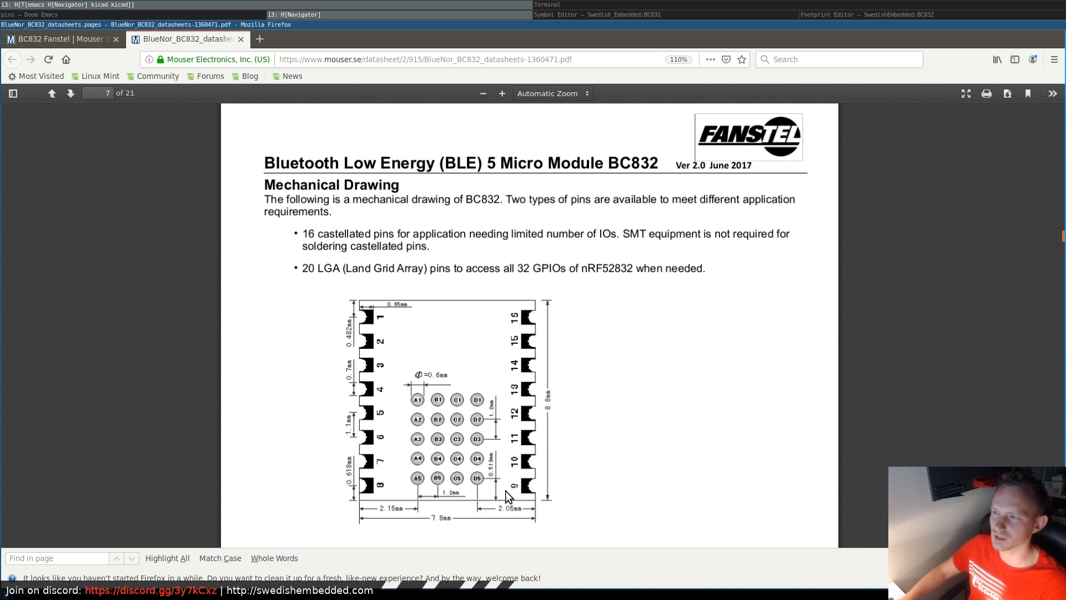
left_click(881, 14)
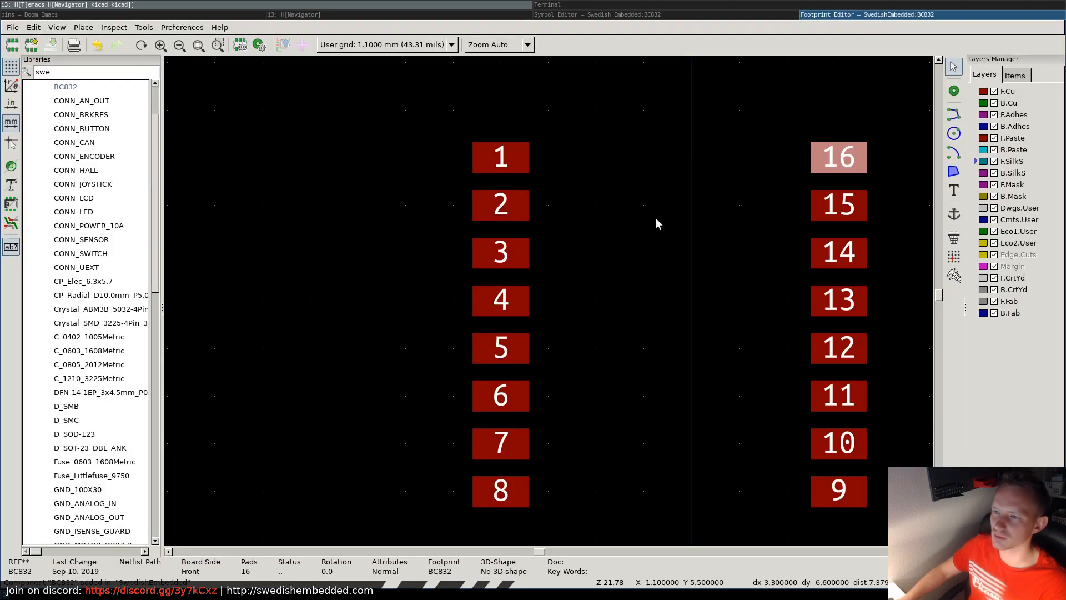
double_click(512, 158)
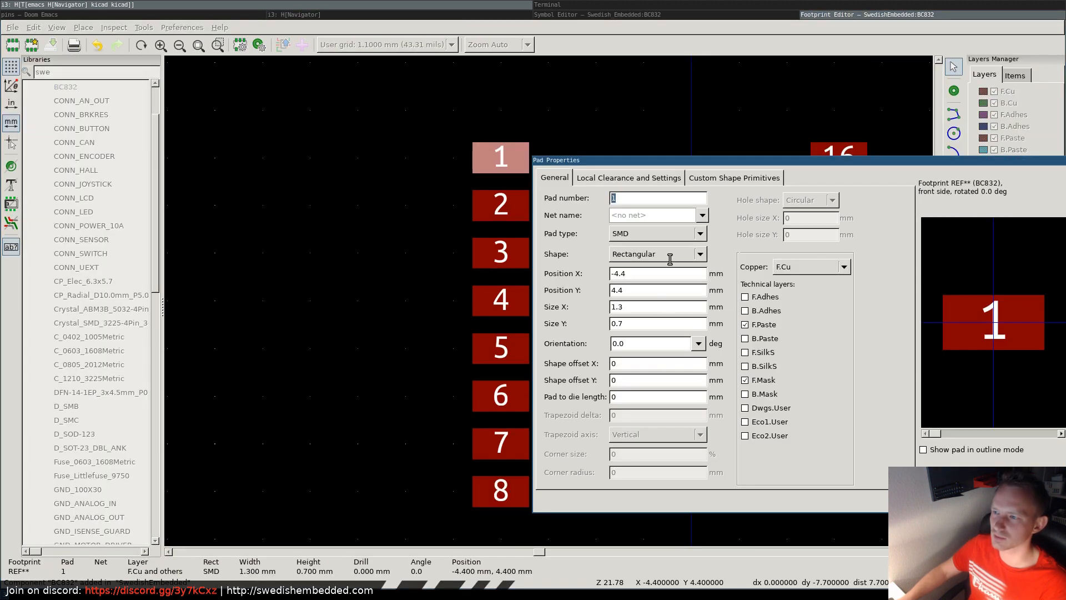
left_click(660, 178)
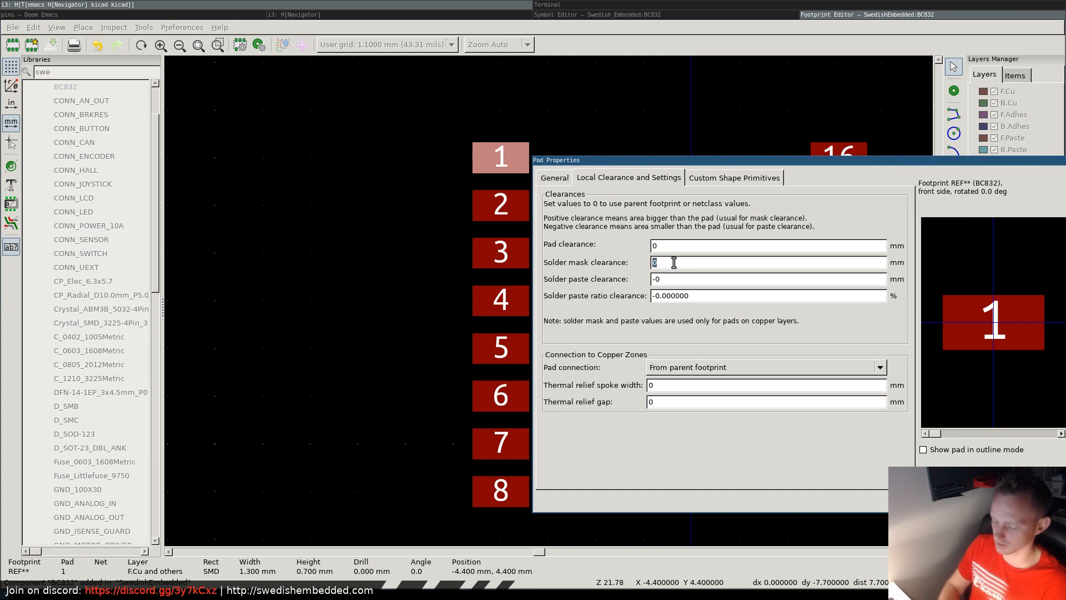
type("0.")
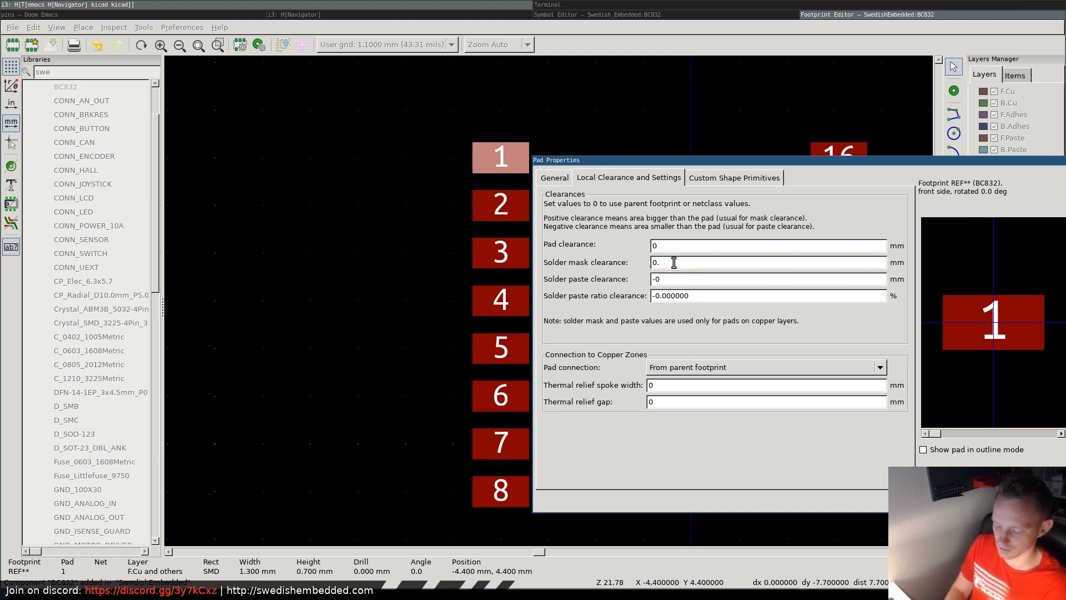
type("1")
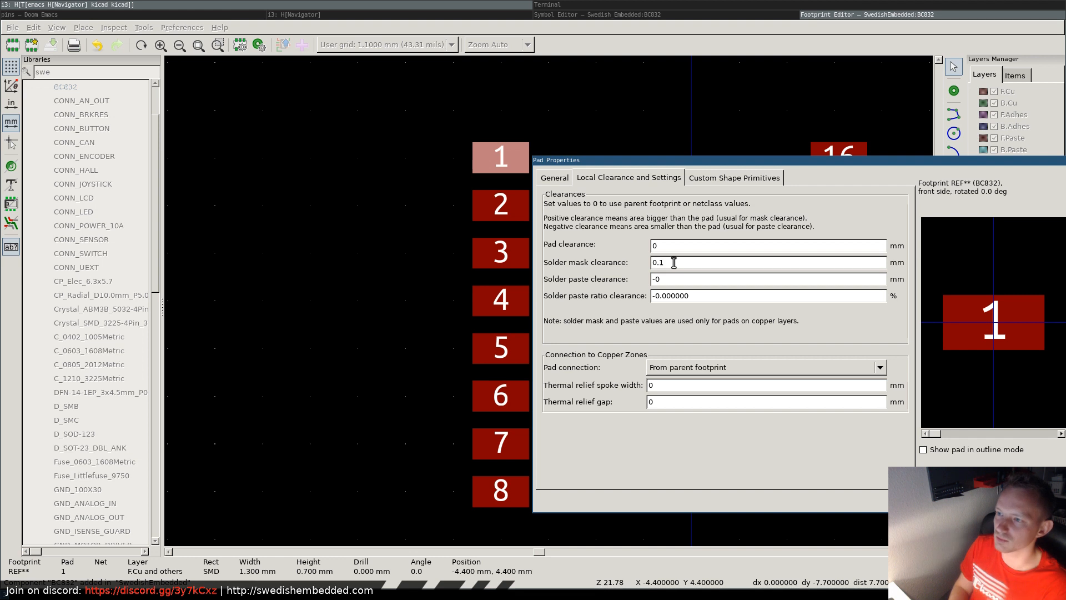
- Set pad 1's solder paste clearance to -0.05 mm, apply the pad properties and return from the datasheet to the footprint
left_click(677, 244)
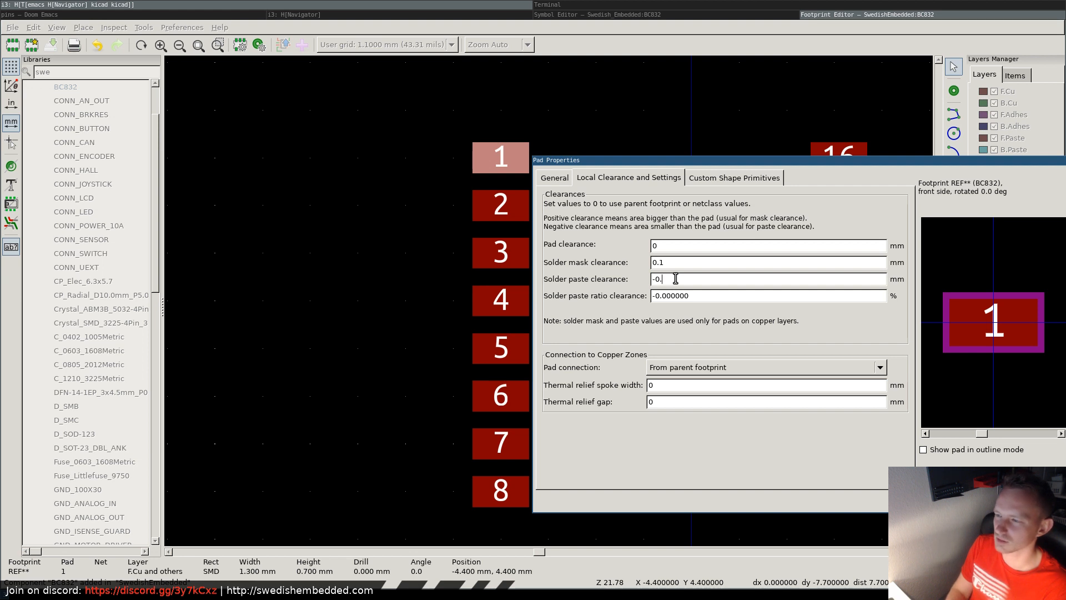
type("1")
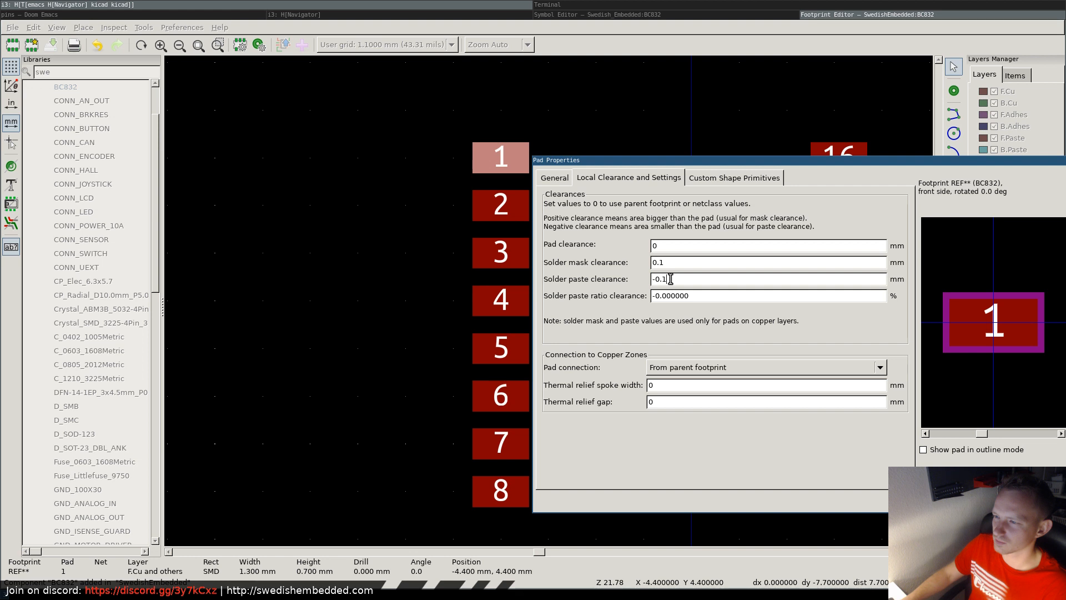
key("BackSpace")
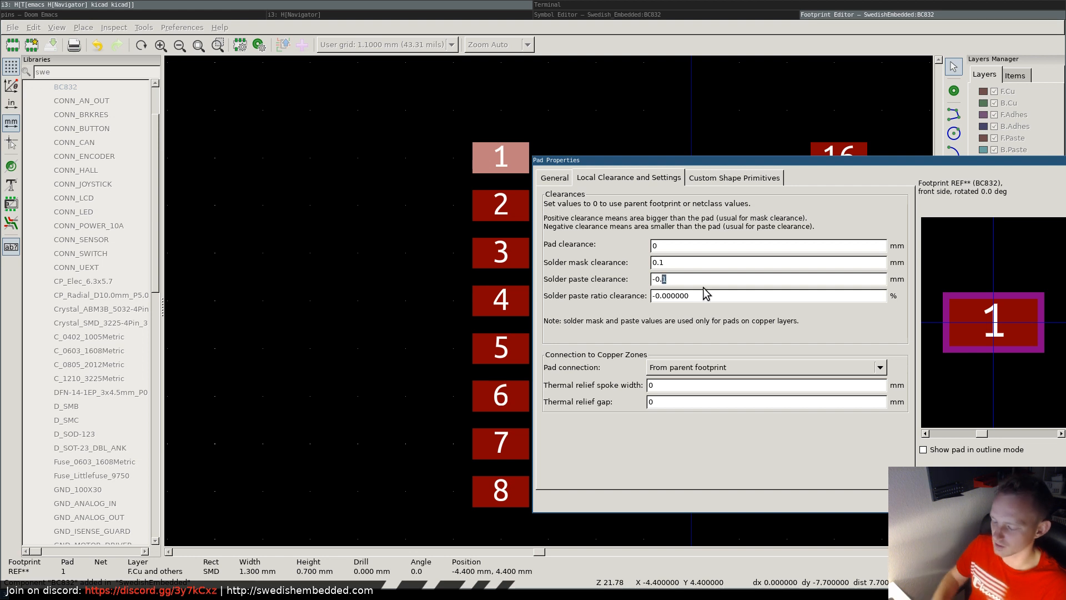
type("05")
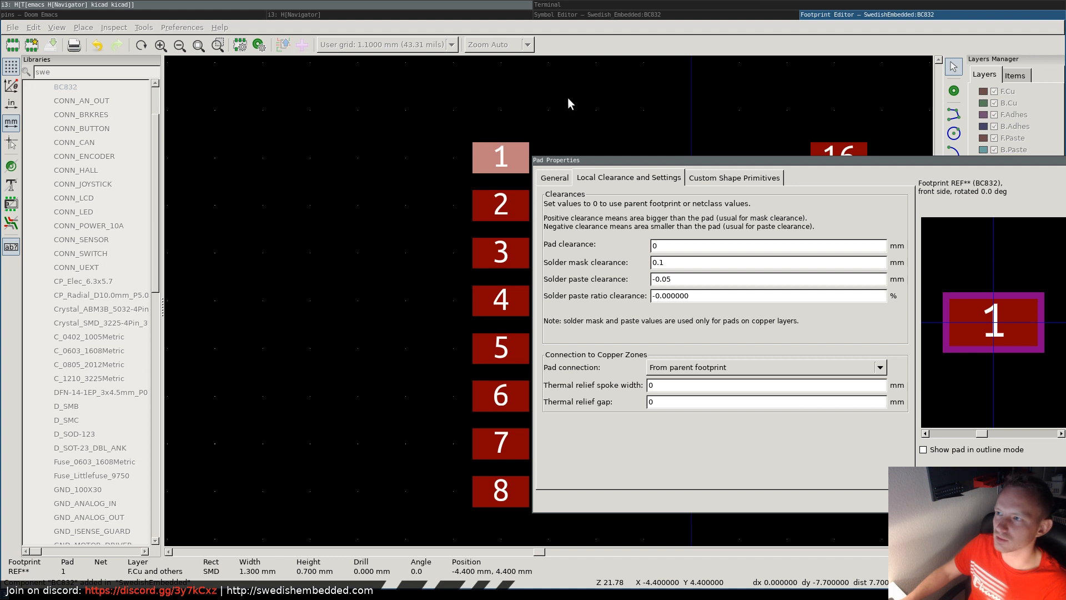
left_click(439, 15)
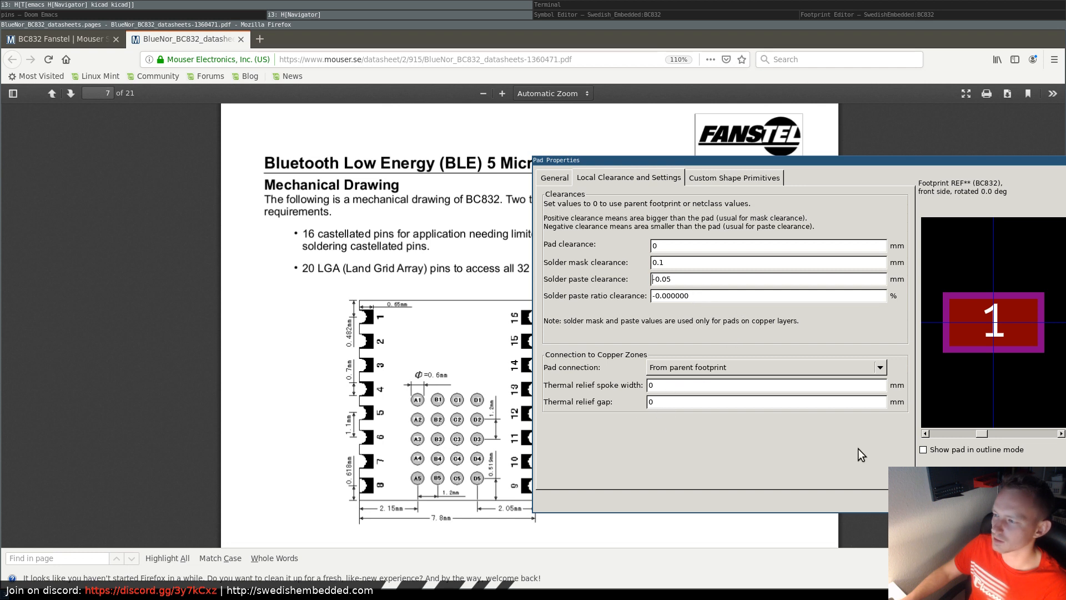
left_click(1037, 501)
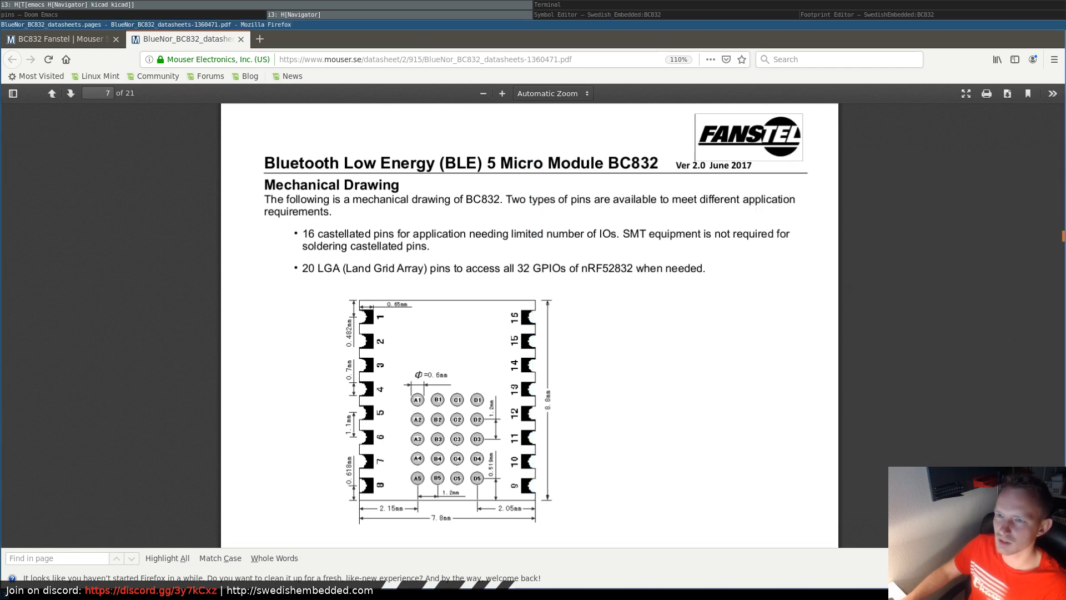
left_click(814, 15)
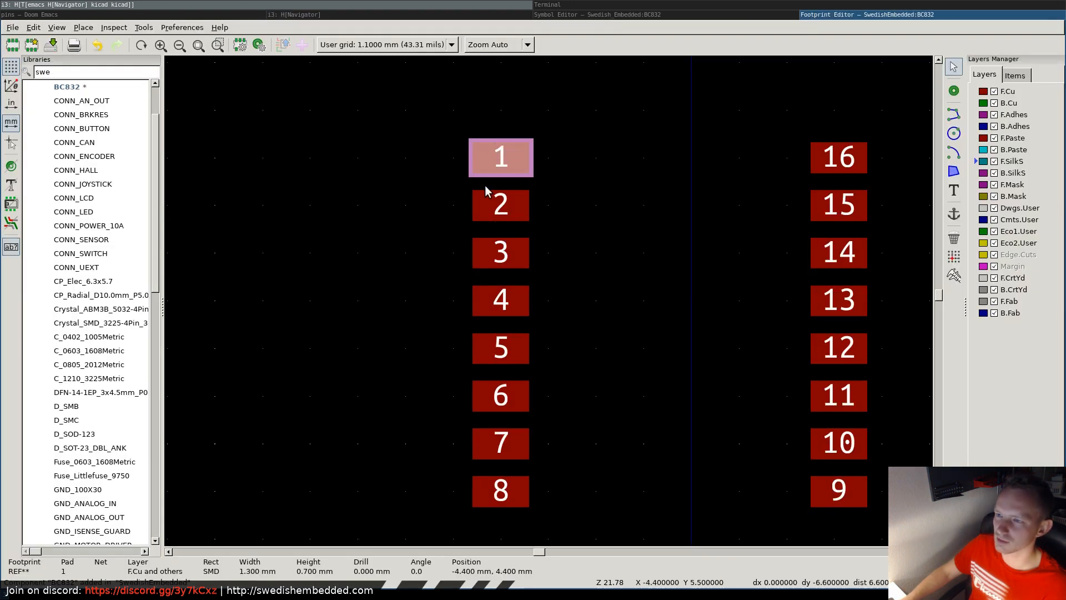
- Copy pad 1's properties and try to push pad properties from pad 2 to the other pads of the footprint
right_click(499, 158)
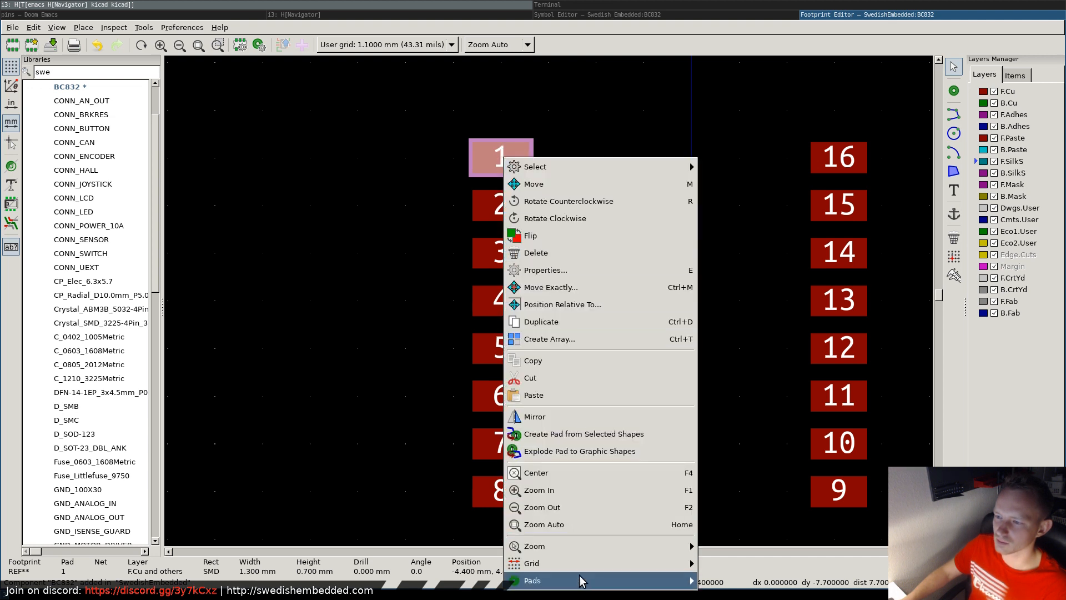
mouse_move(580, 580)
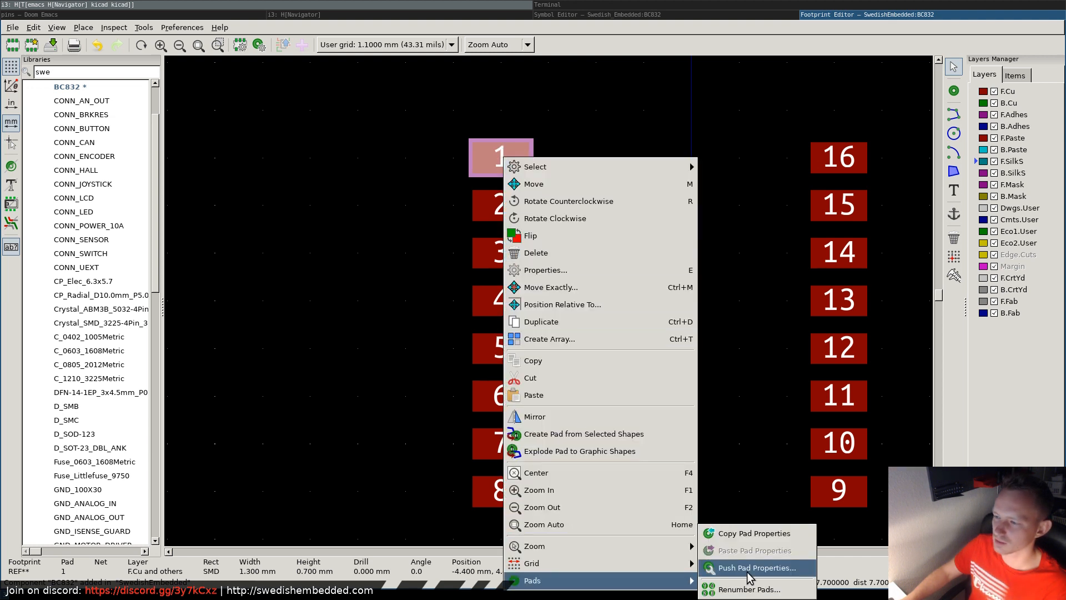
left_click(753, 533)
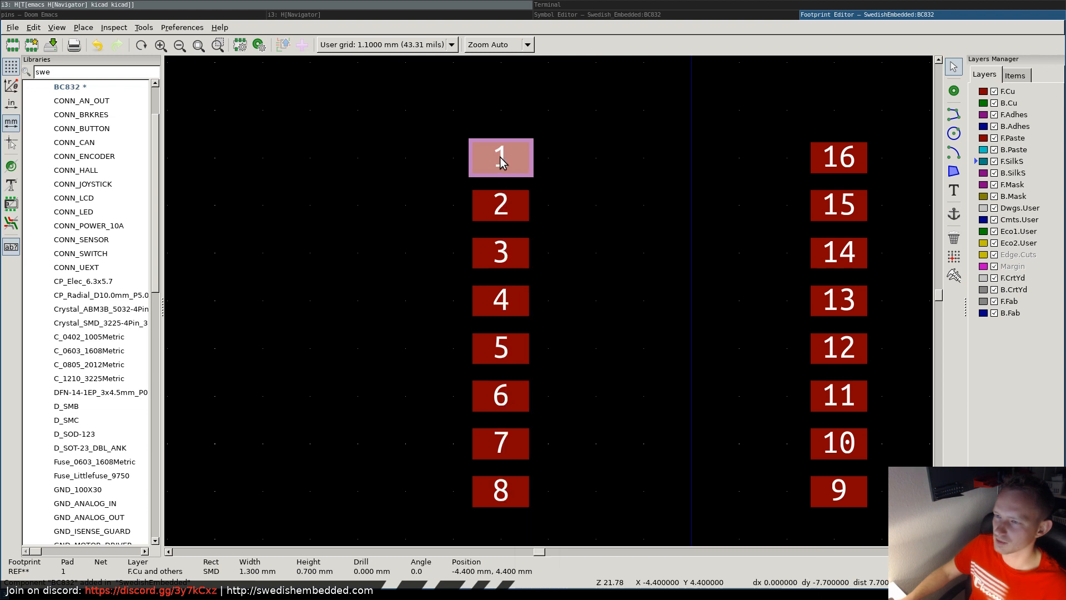
left_click(503, 205)
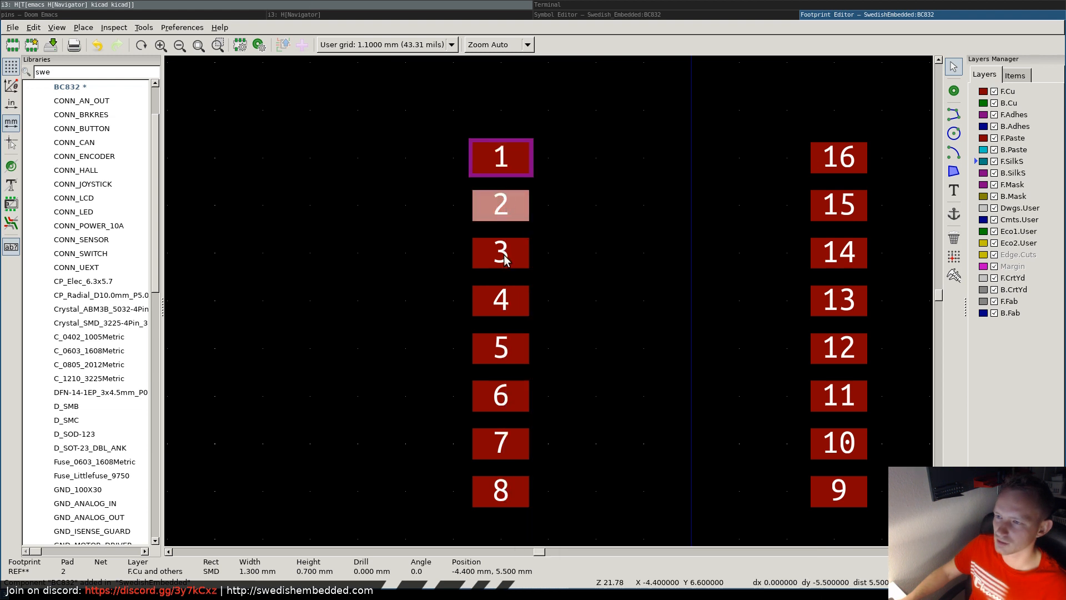
right_click(504, 209)
mouse_move(583, 588)
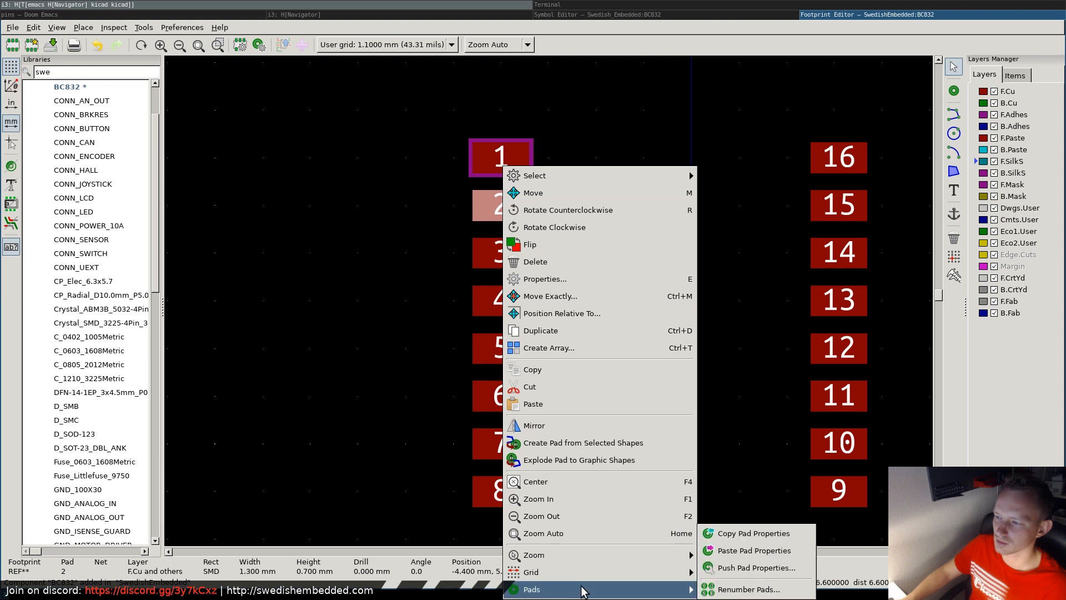
left_click(754, 568)
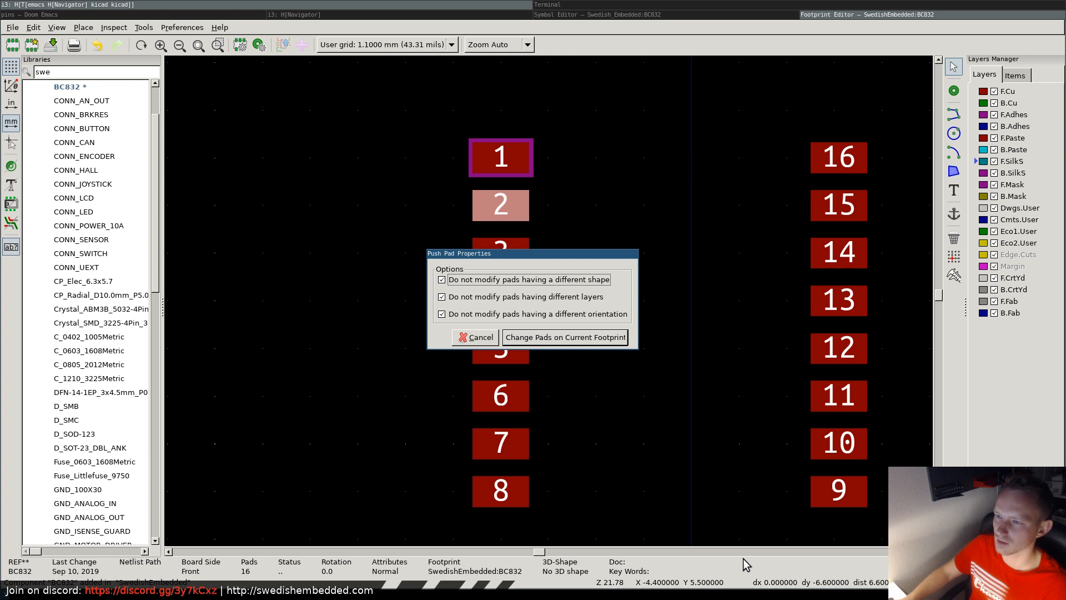
left_click(742, 558)
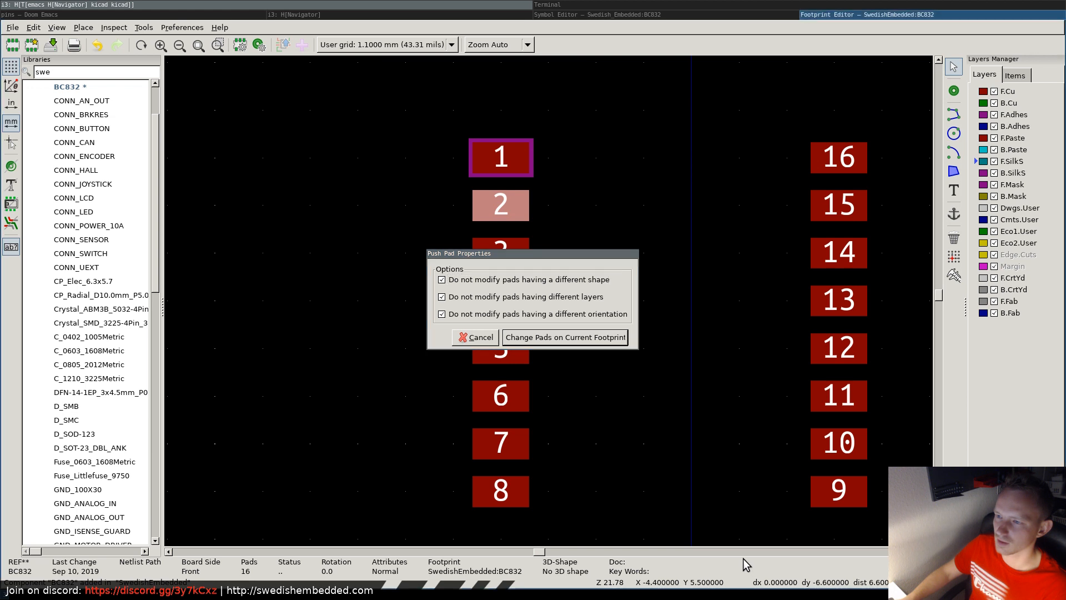
left_click(554, 337)
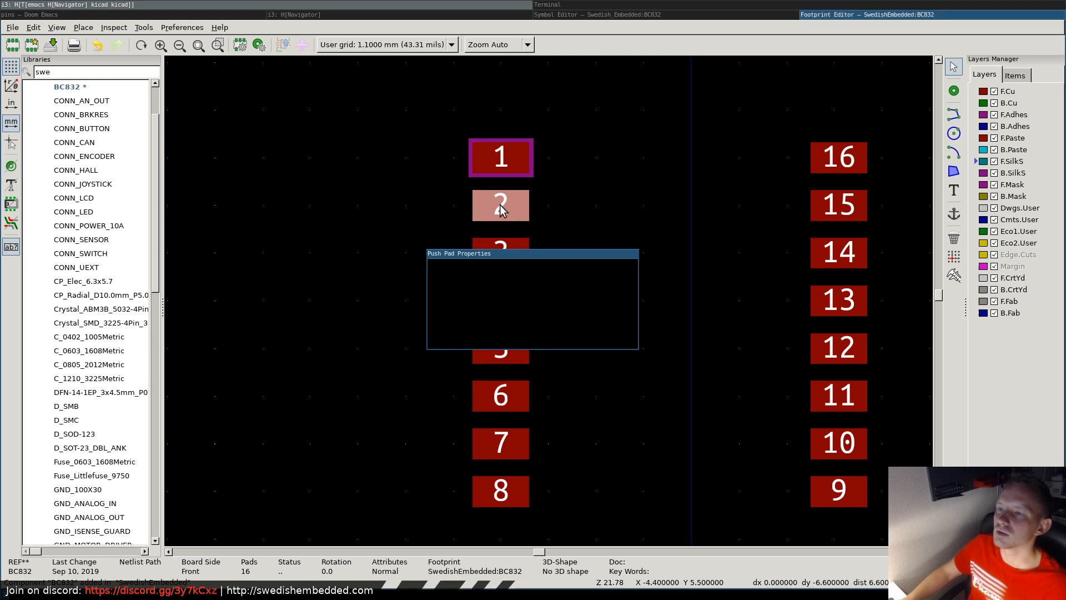
- Push pad 1's properties to all pads of the footprint with the same shape, layers and orientation
left_click(505, 158)
right_click(507, 158)
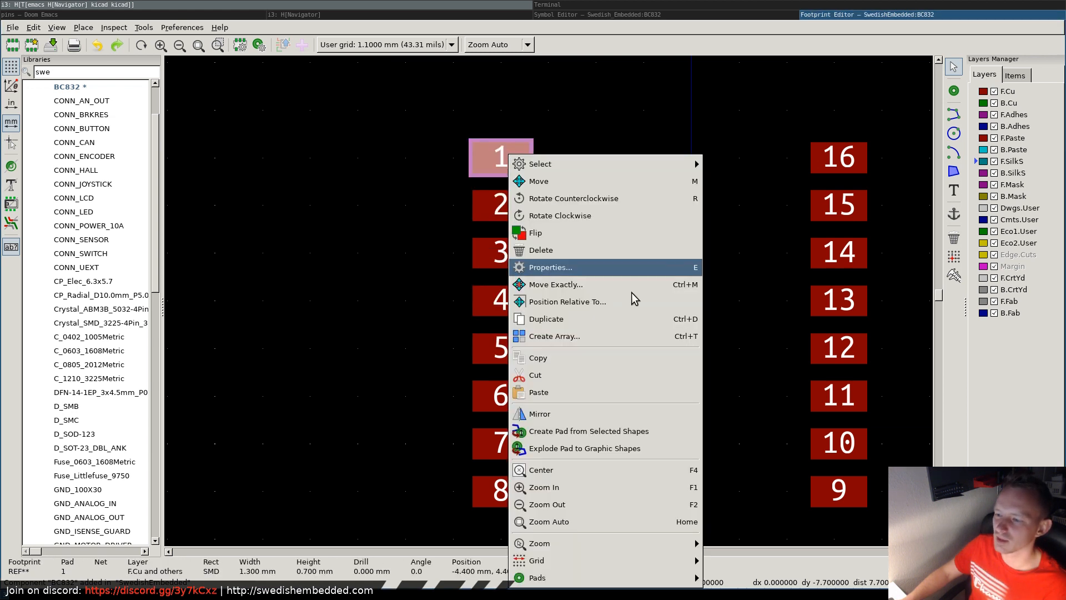
mouse_move(611, 578)
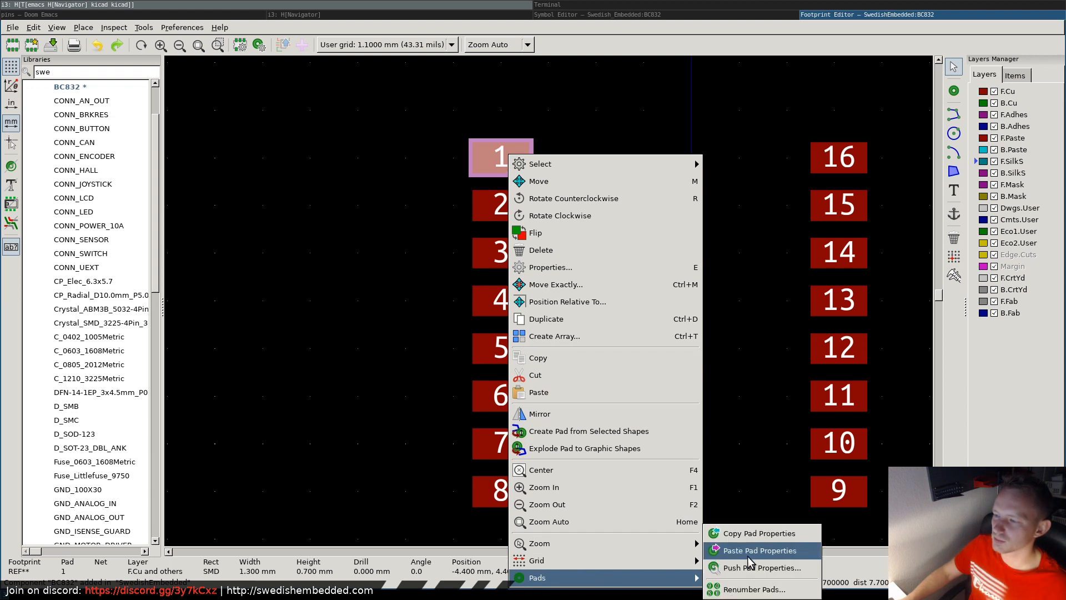
left_click(762, 569)
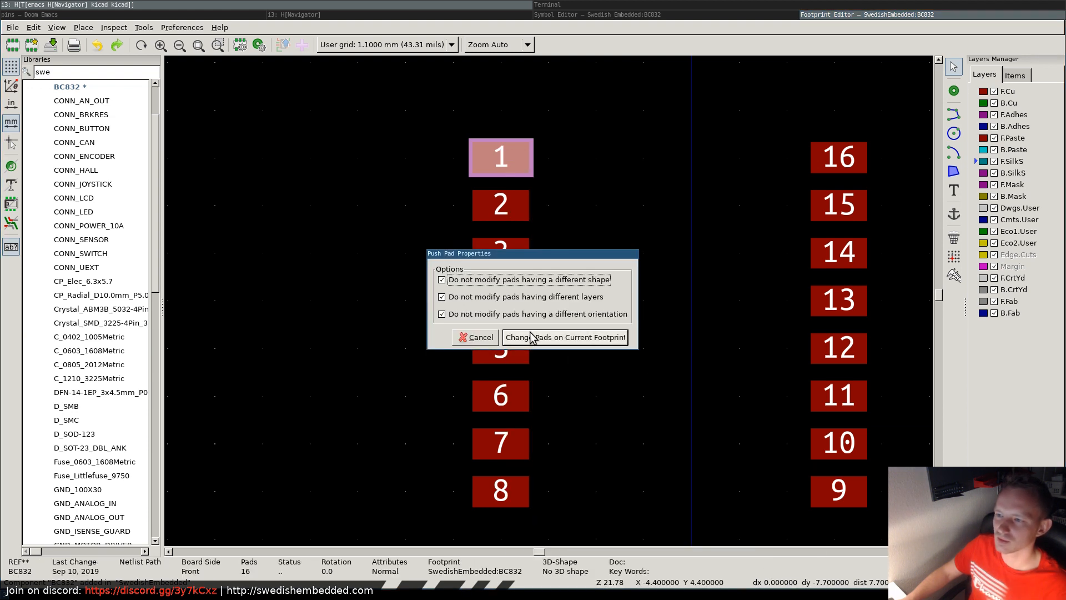
left_click(578, 339)
- Inspect the pads' solder mask openings on F.Mask and make F.SilkS the active layer again
left_click(889, 257)
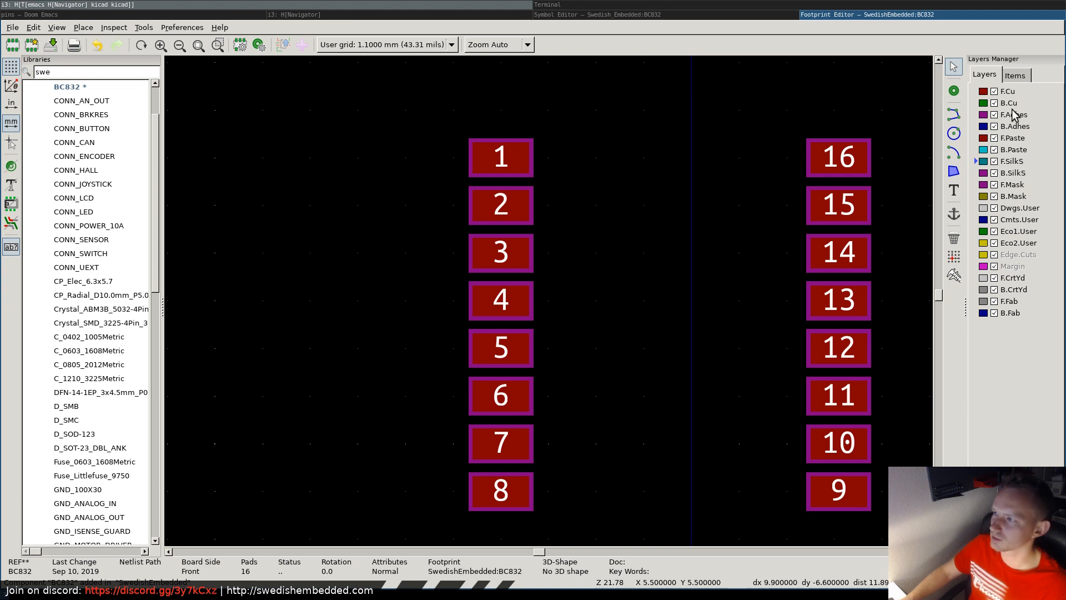
left_click(1018, 189)
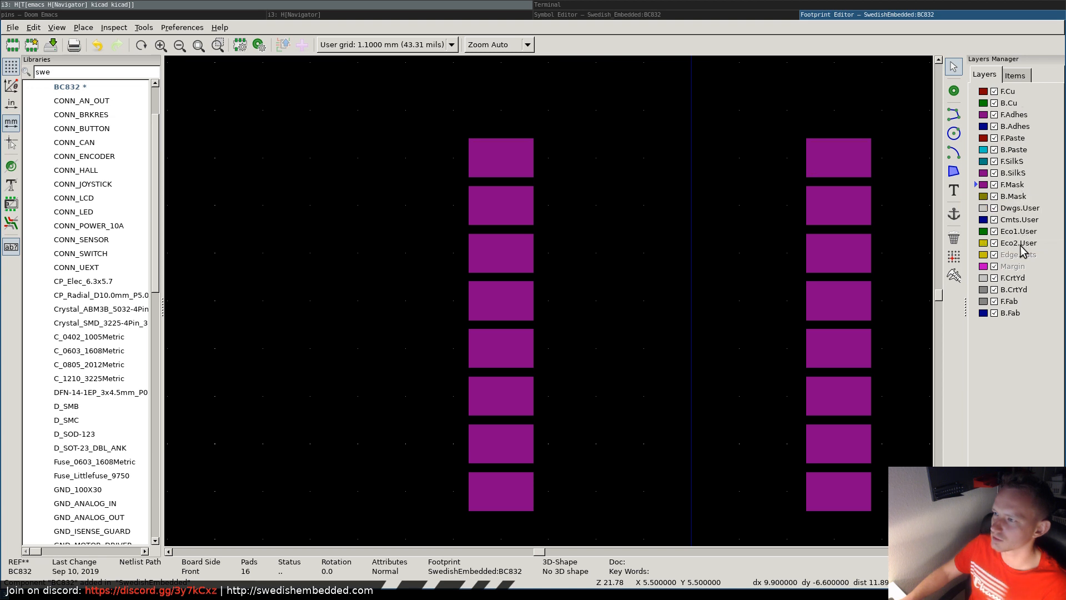
left_click(1011, 161)
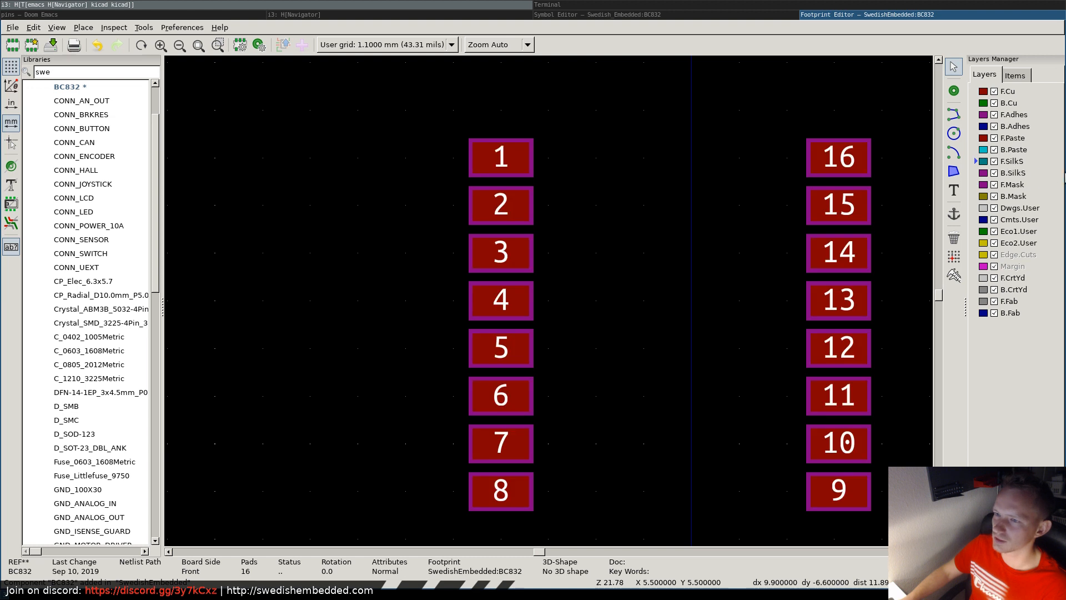
- Start the line tool on F.SilkS, check the module outline in the datasheet's mechanical drawing, and set the grid to 0.1000 mm
left_click(953, 114)
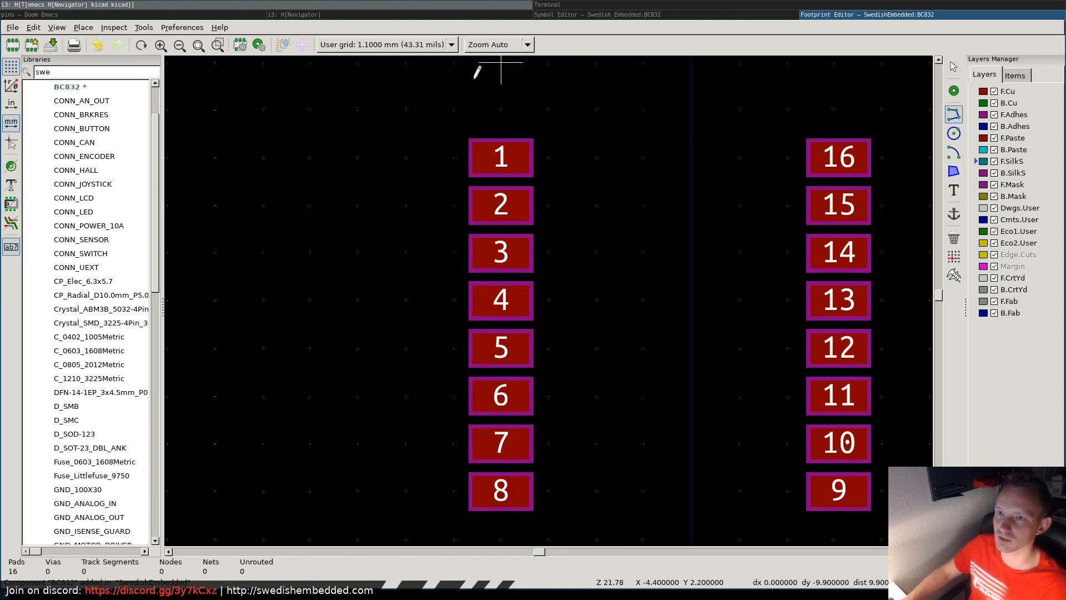
left_click(429, 14)
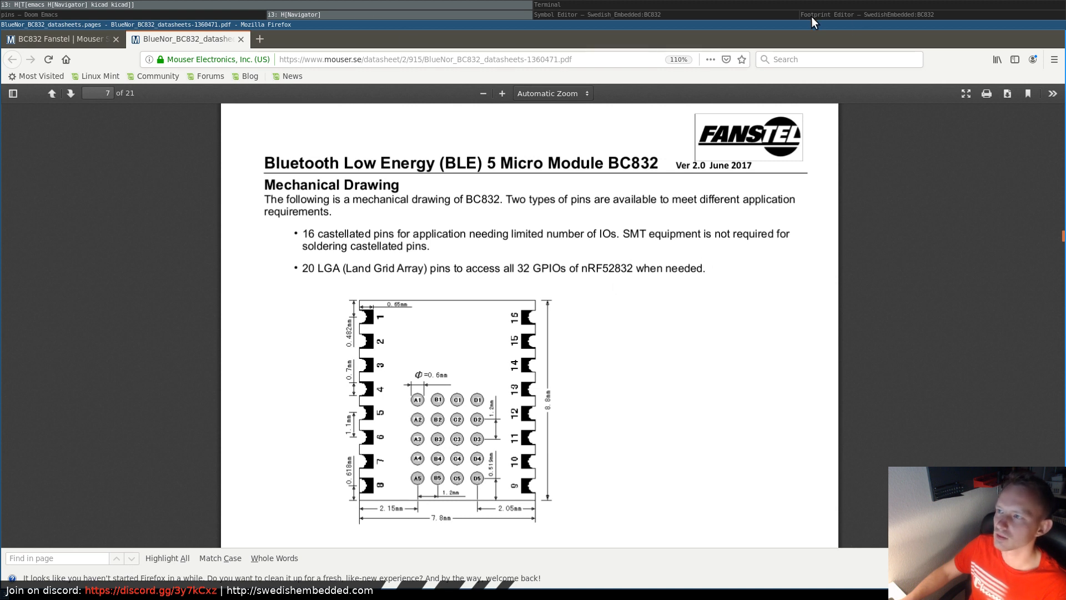
left_click(853, 14)
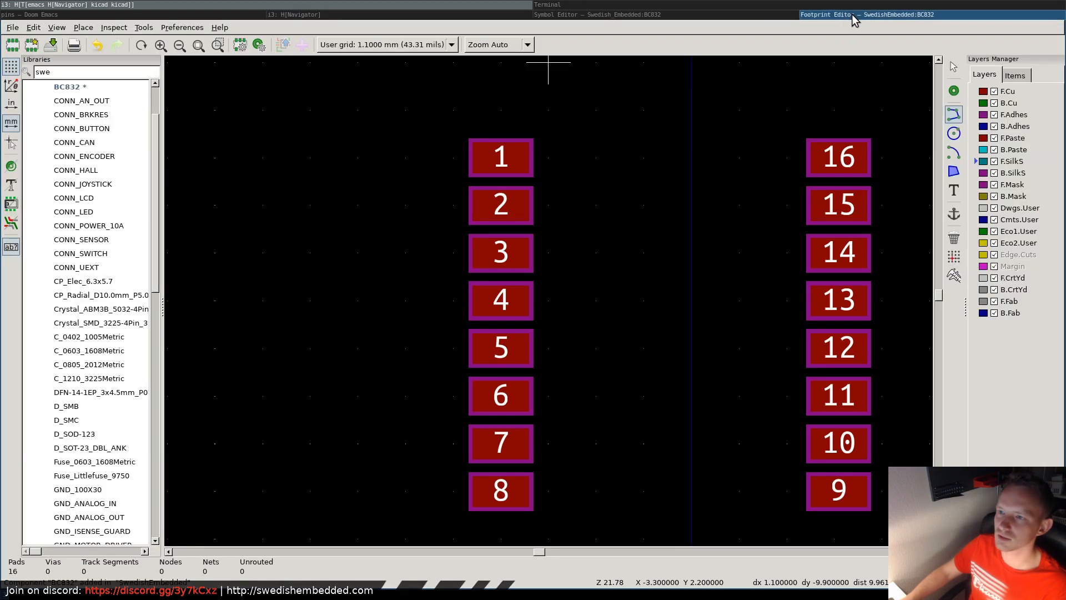
left_click(378, 45)
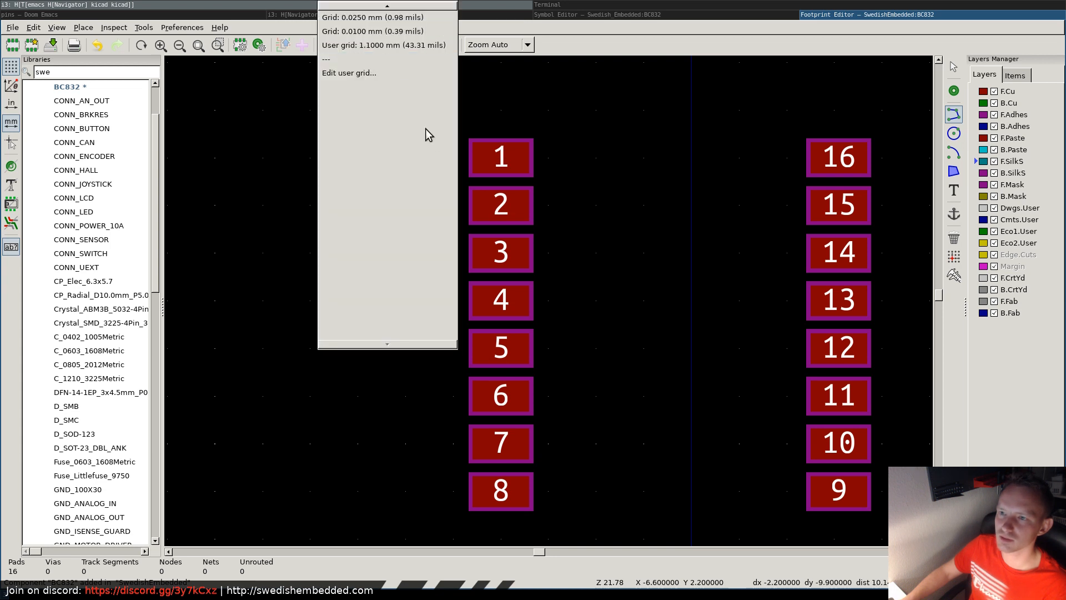
scroll(357, 135, "up", 4)
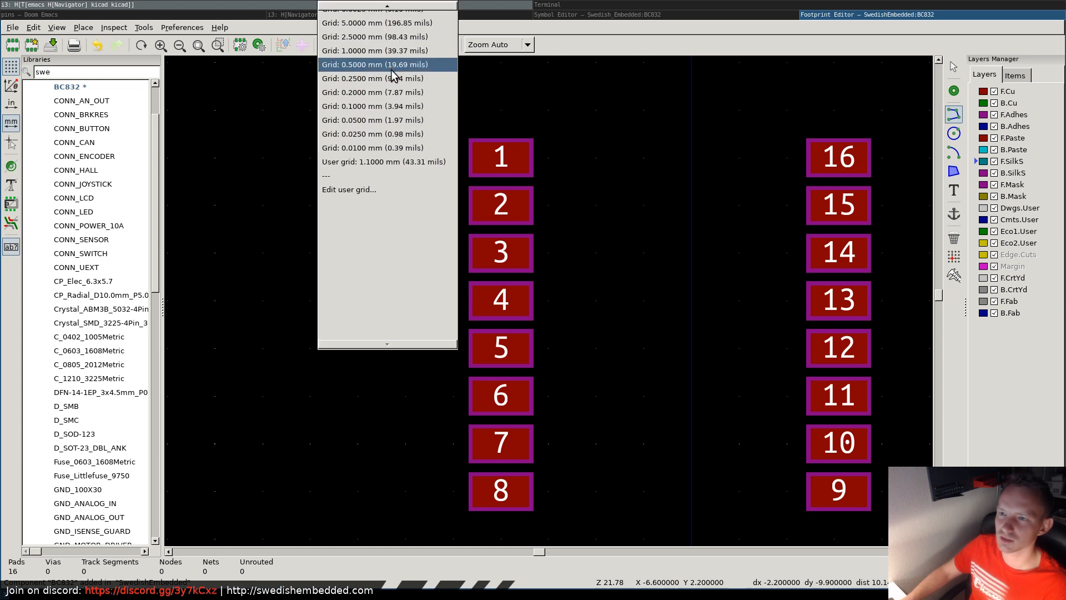
scroll(375, 147, "up", 4)
scroll(373, 155, "up", 3)
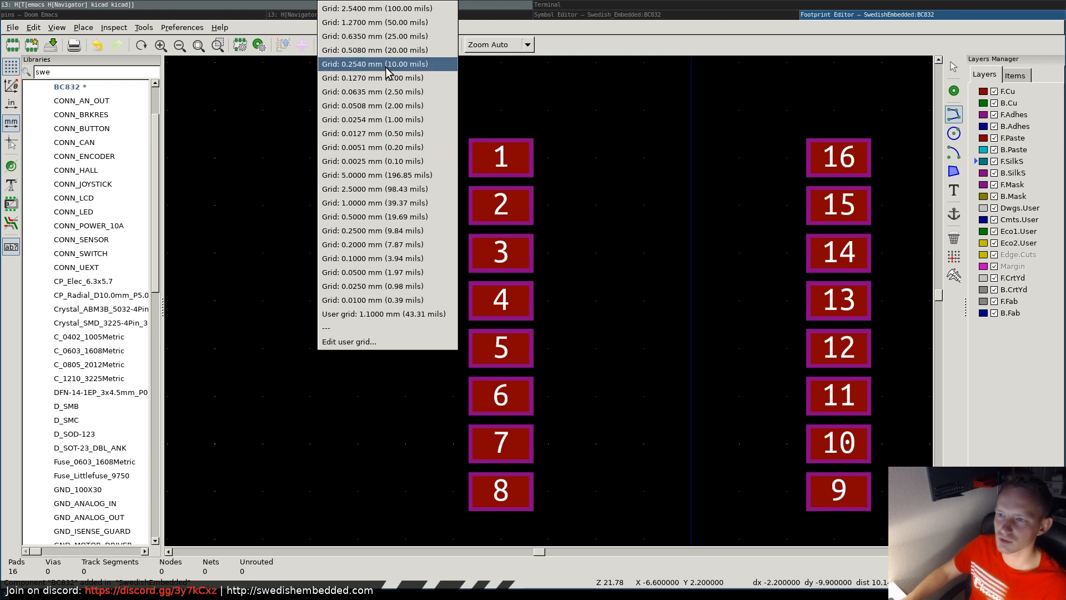
left_click(380, 263)
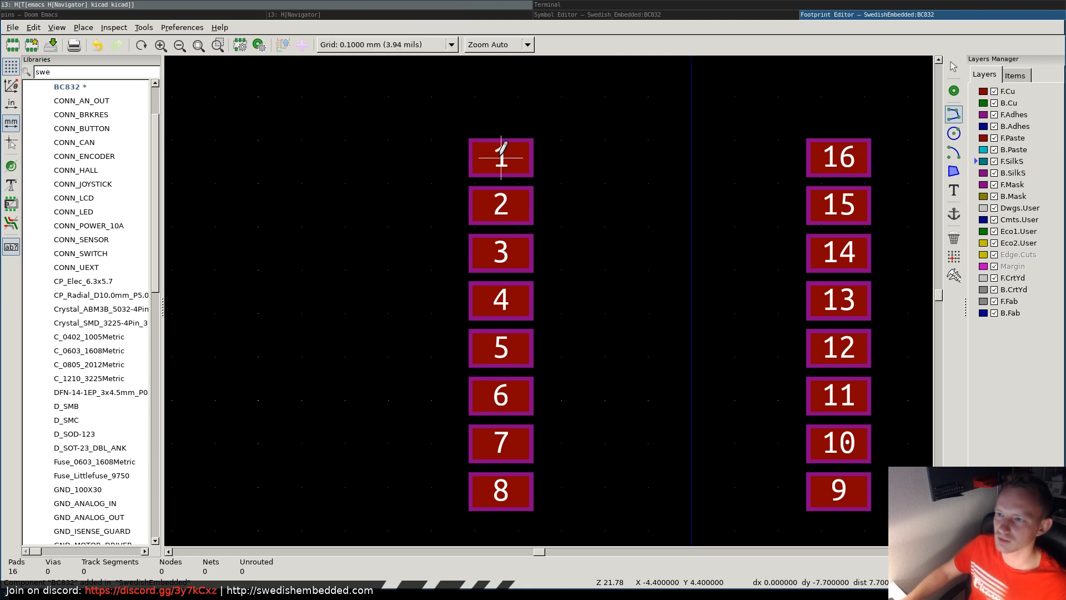
- Reset the relative coordinate origin at the centre of pad 1 and check the pin-to-edge distance in the datasheet
key("space")
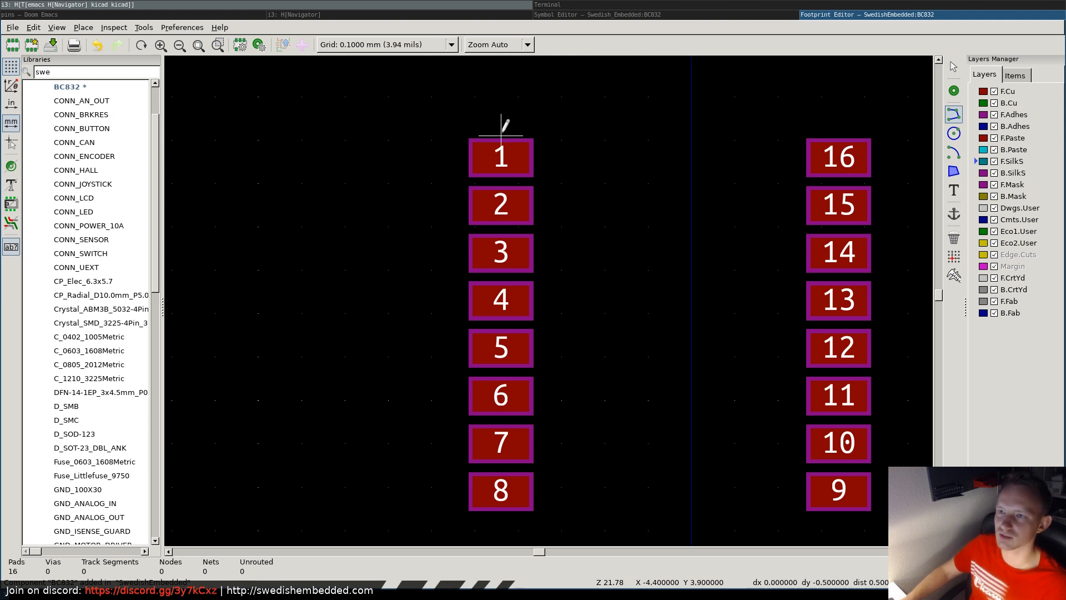
left_click(392, 12)
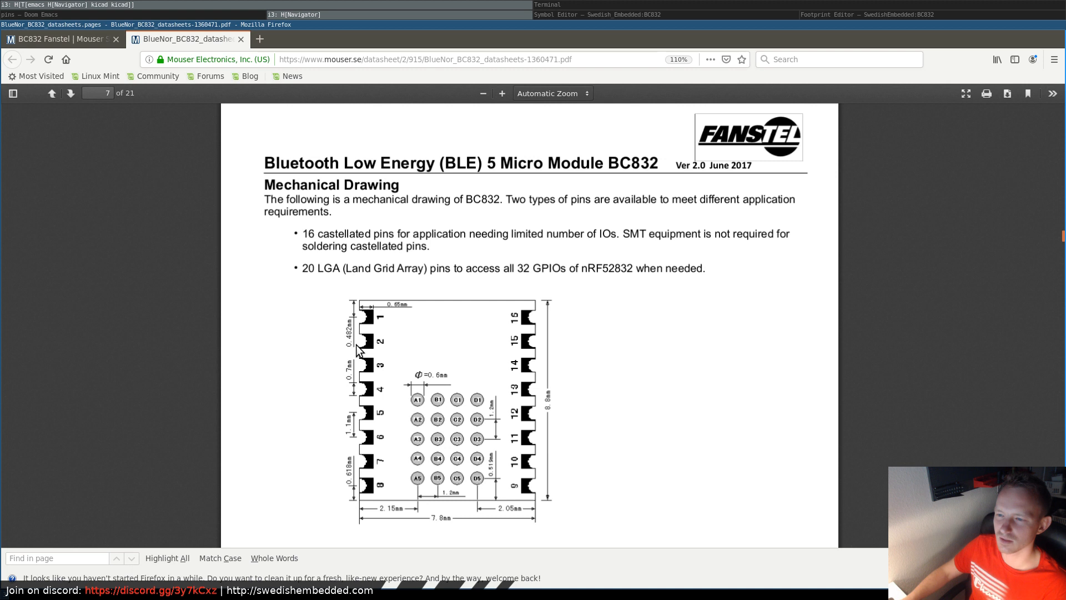
left_click(900, 15)
scroll(519, 187, "up", 5)
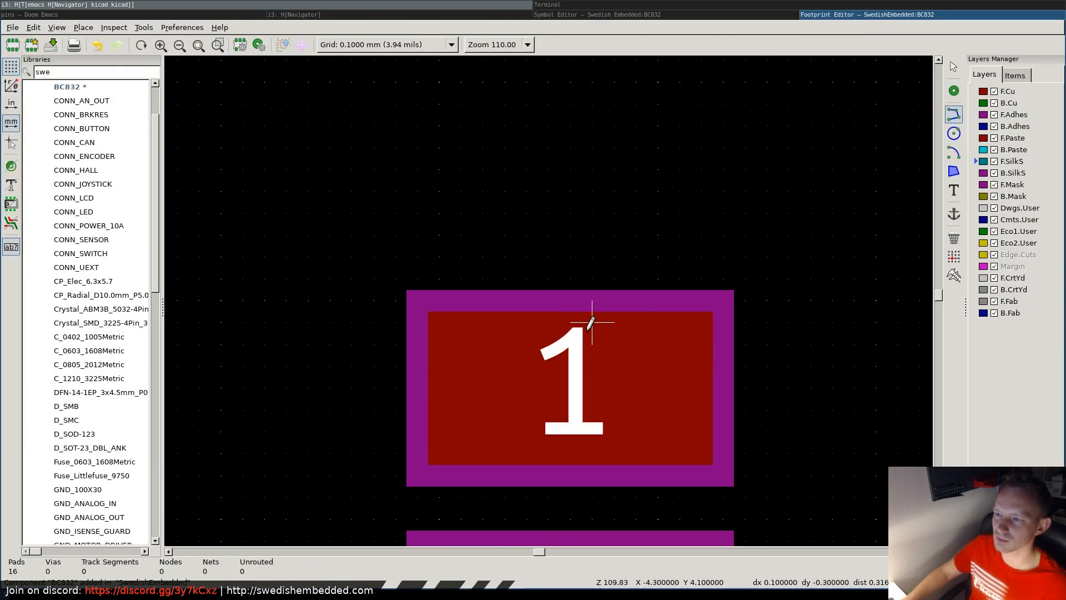
scroll(579, 383, "down", 3)
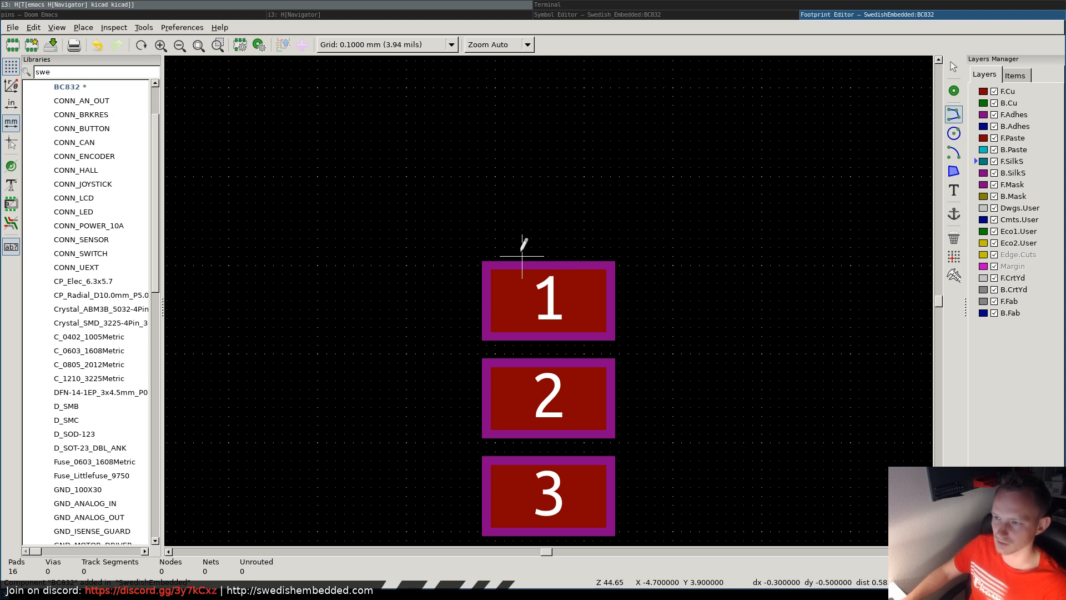
left_click(549, 256)
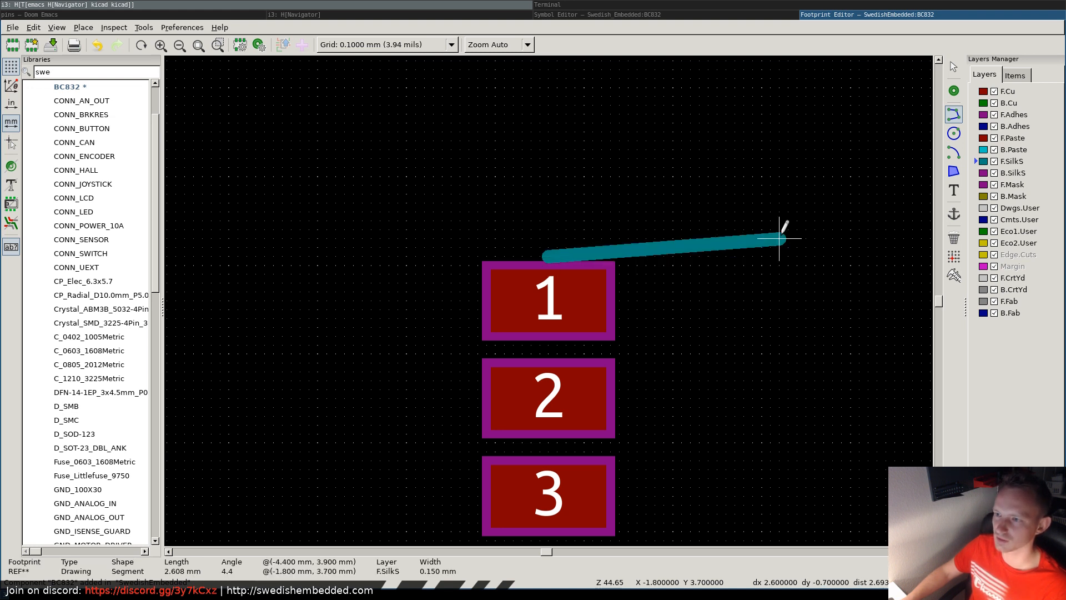
scroll(811, 256, "down", 5)
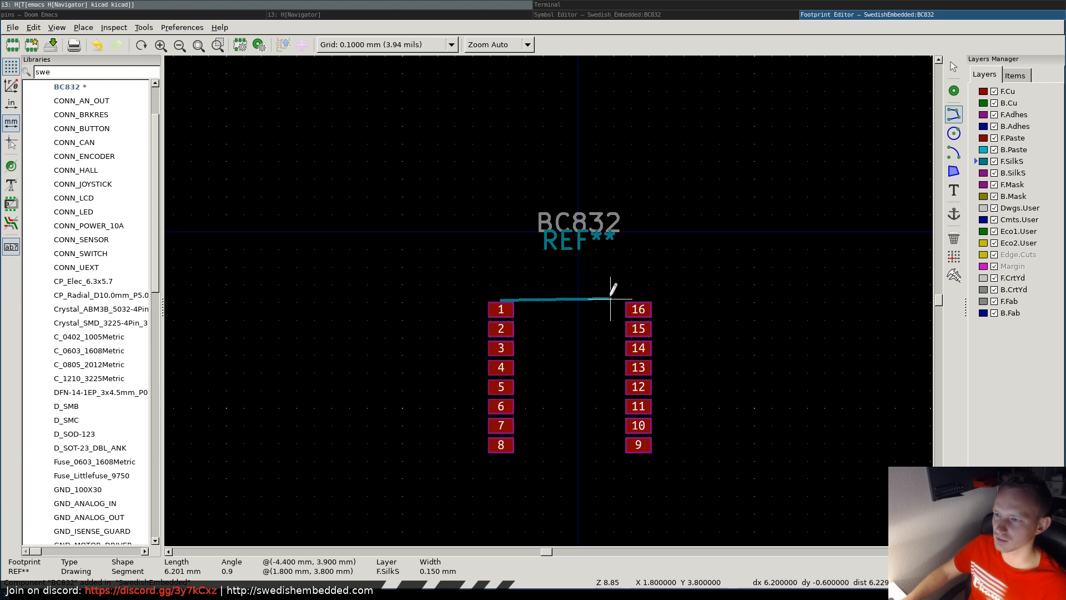
scroll(611, 298, "up", 3)
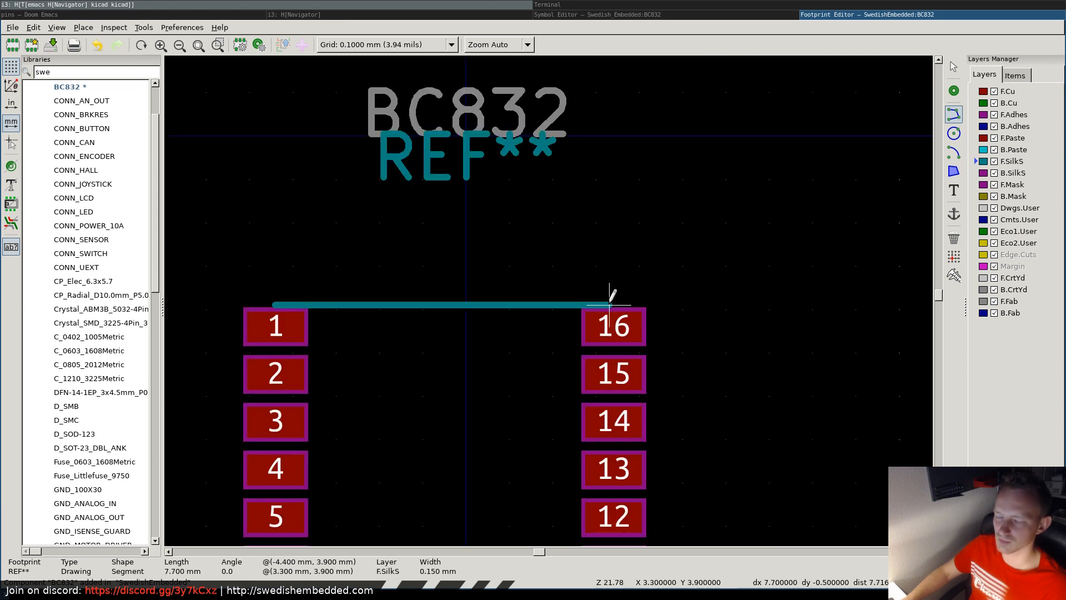
key("Escape")
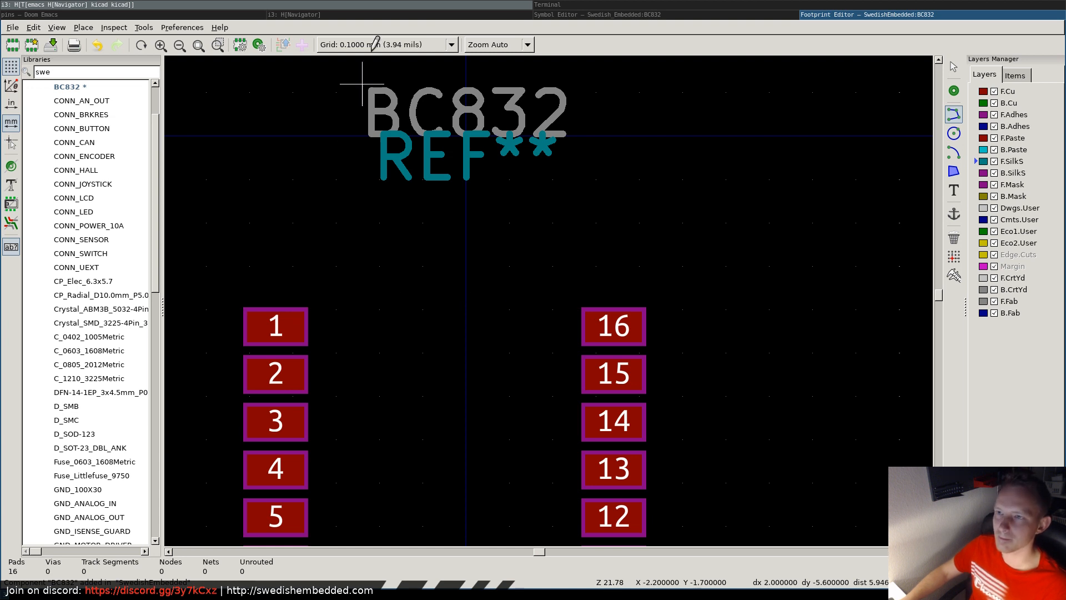
- Examine the BC832 datasheet's mechanical drawing, module photo and pin assignments, including the LGA pins and the distance from pin 1 to the edge
left_click(380, 14)
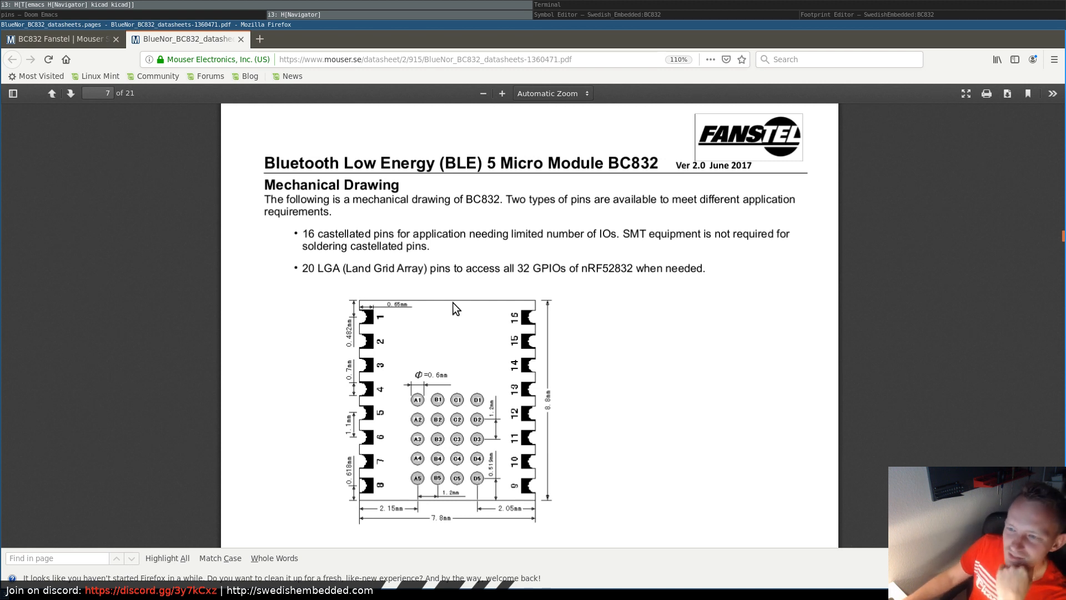
scroll(438, 335, "down", 3)
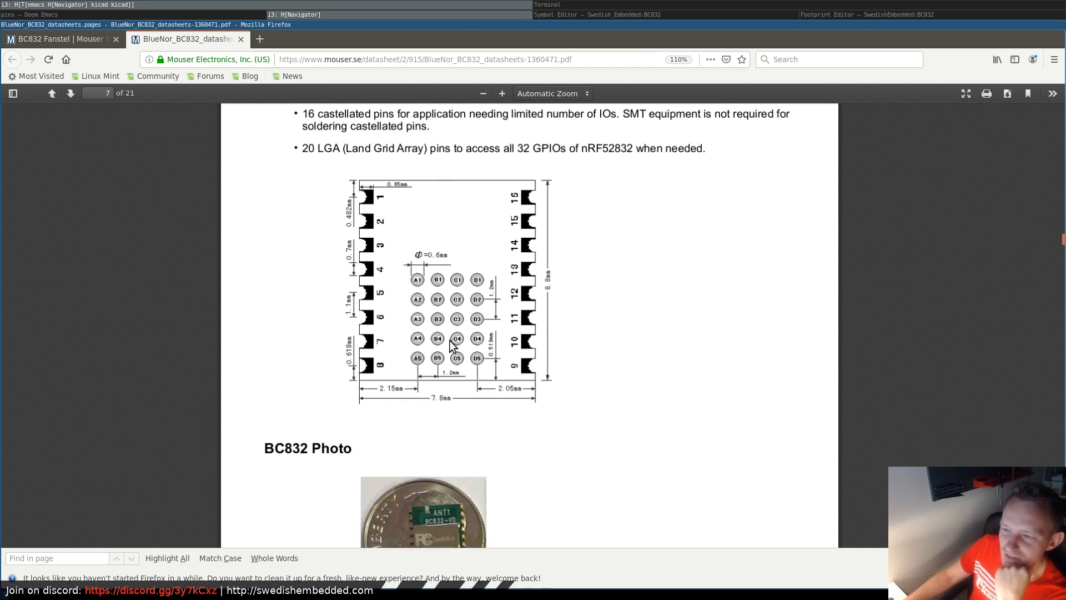
scroll(455, 355, "up", 4)
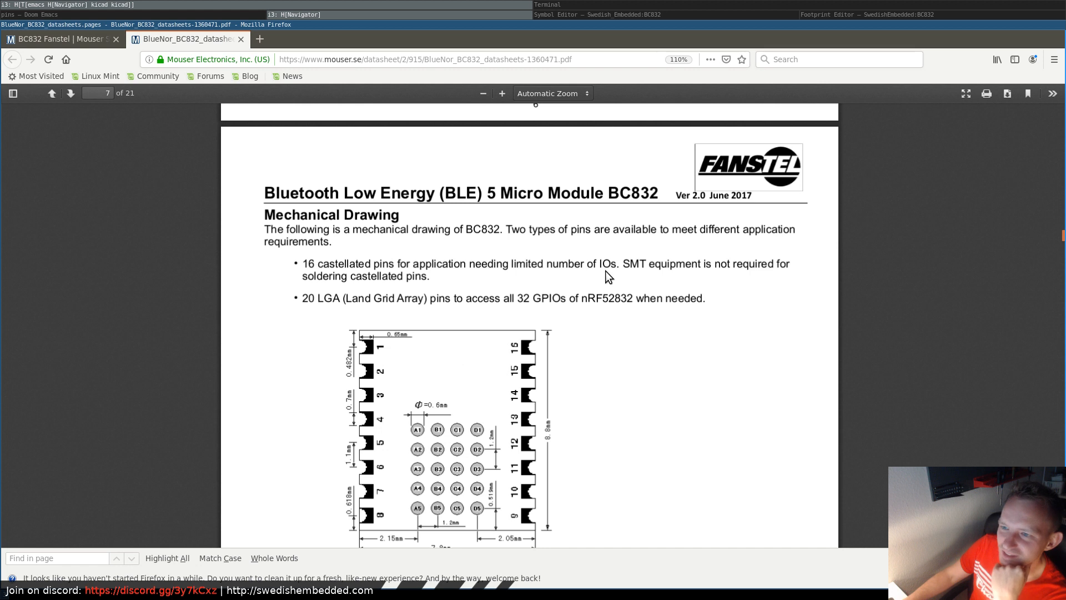
scroll(679, 321, "down", 1)
scroll(689, 324, "down", 10)
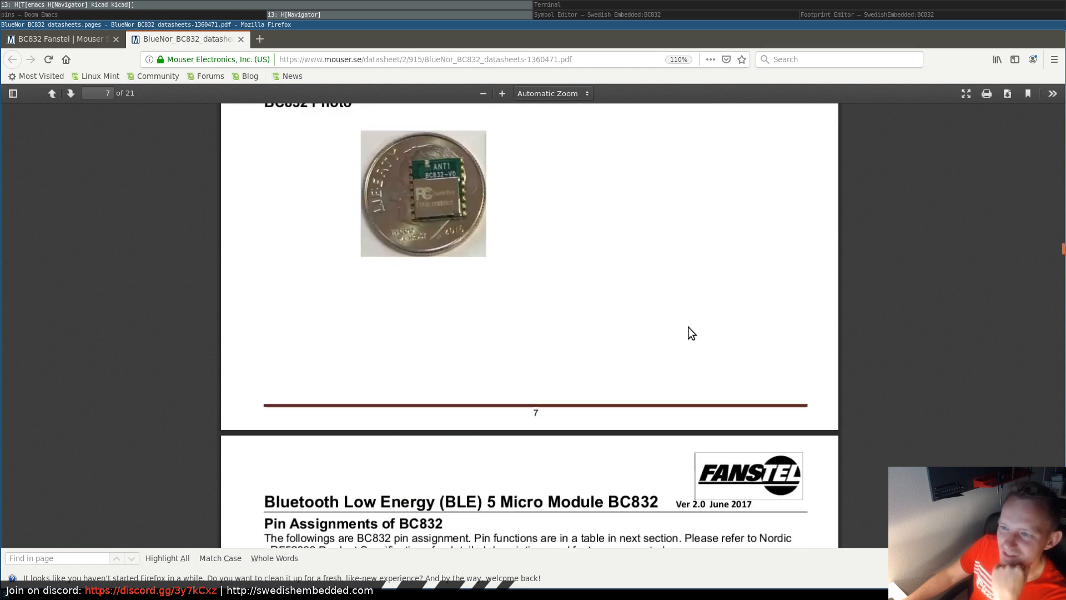
scroll(688, 328, "up", 4)
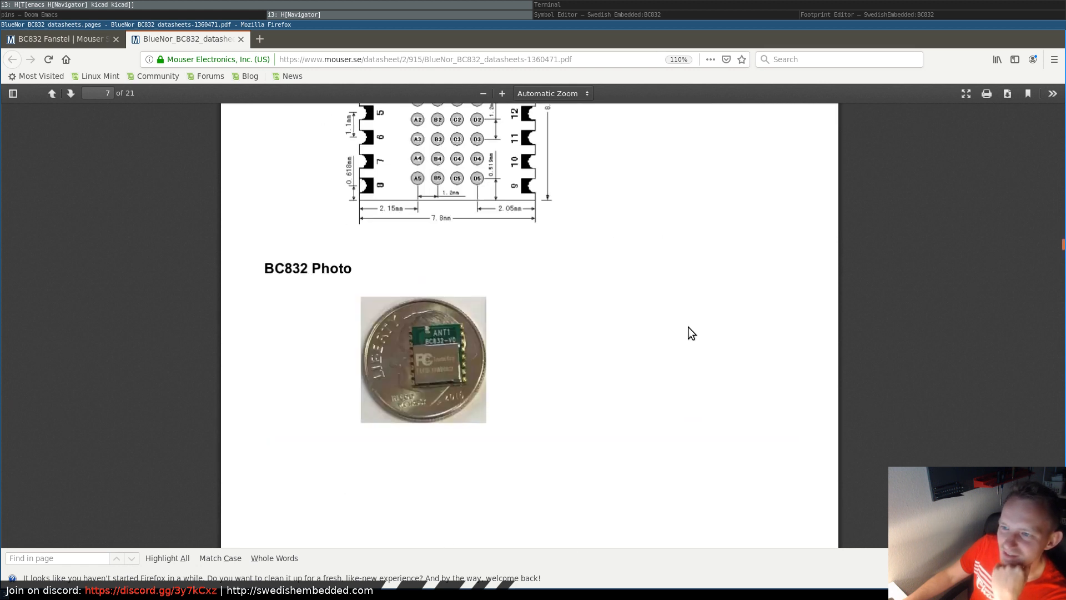
scroll(691, 332, "up", 8)
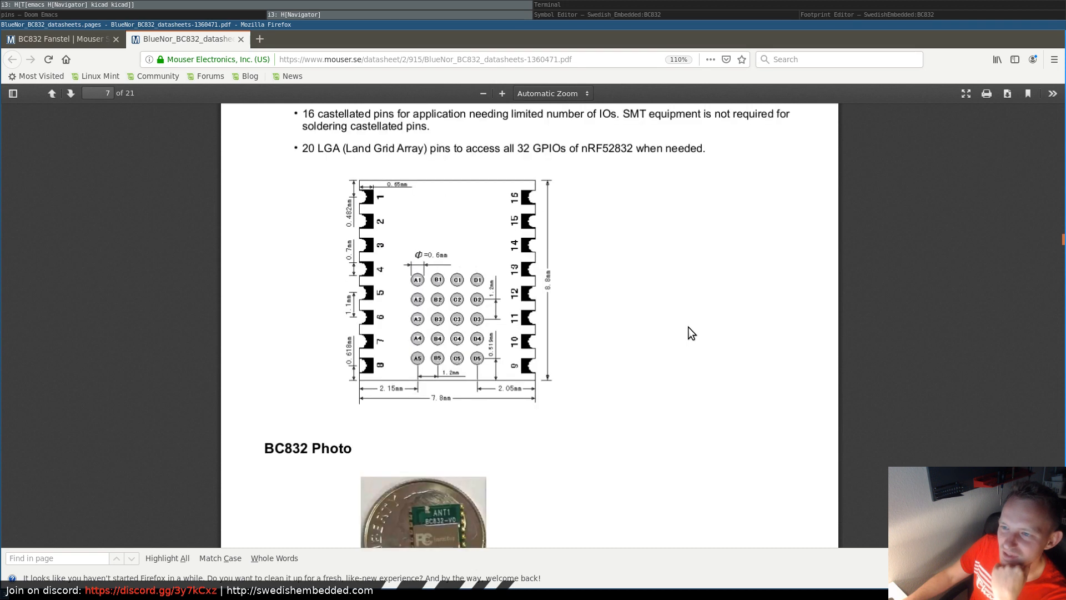
scroll(480, 371, "down", 6)
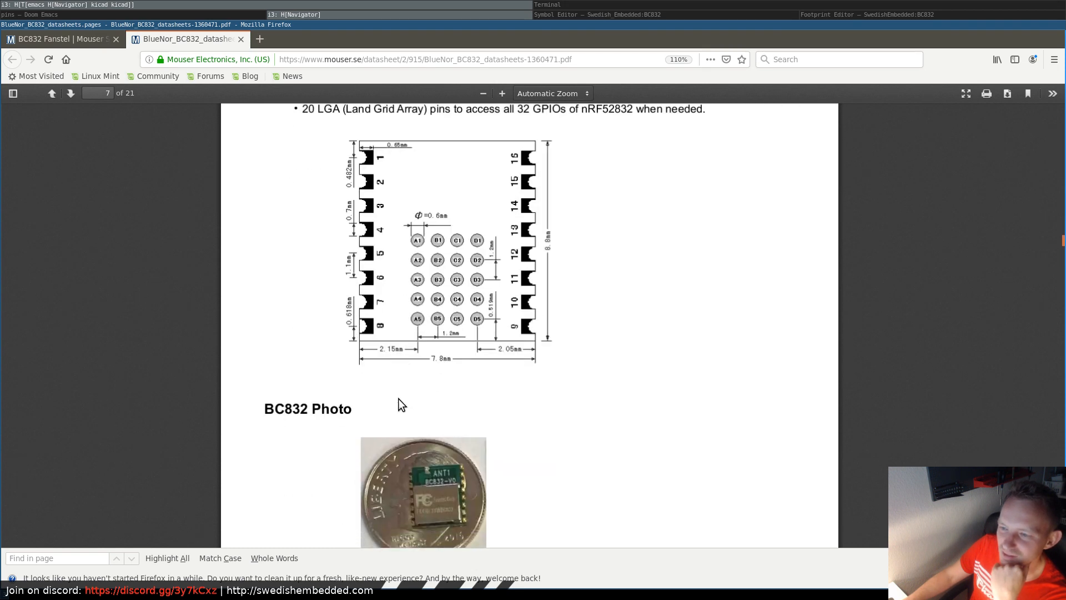
scroll(460, 438, "down", 15)
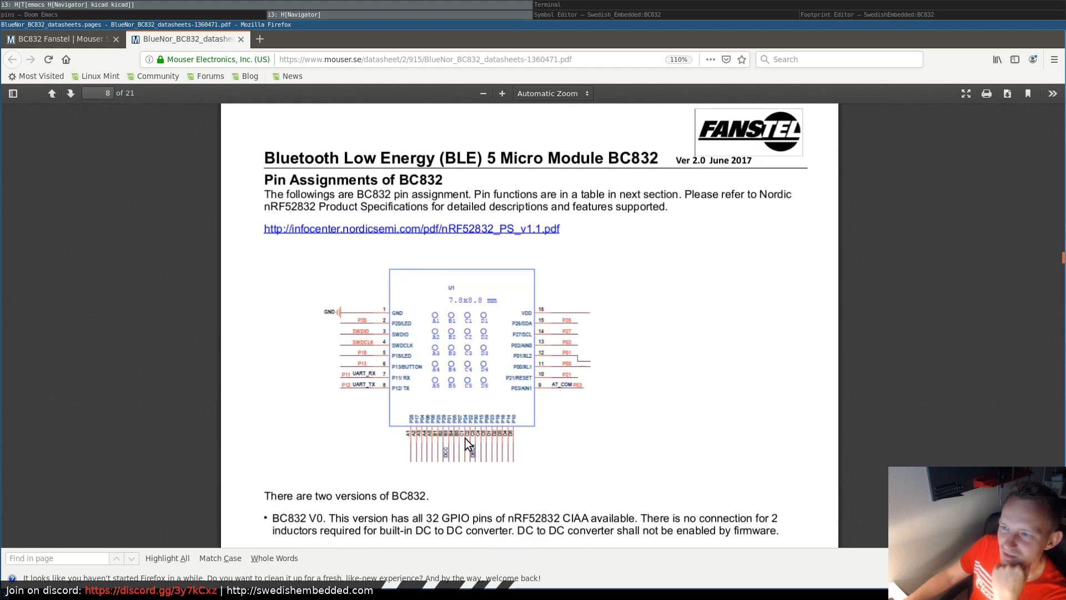
scroll(465, 438, "down", 5)
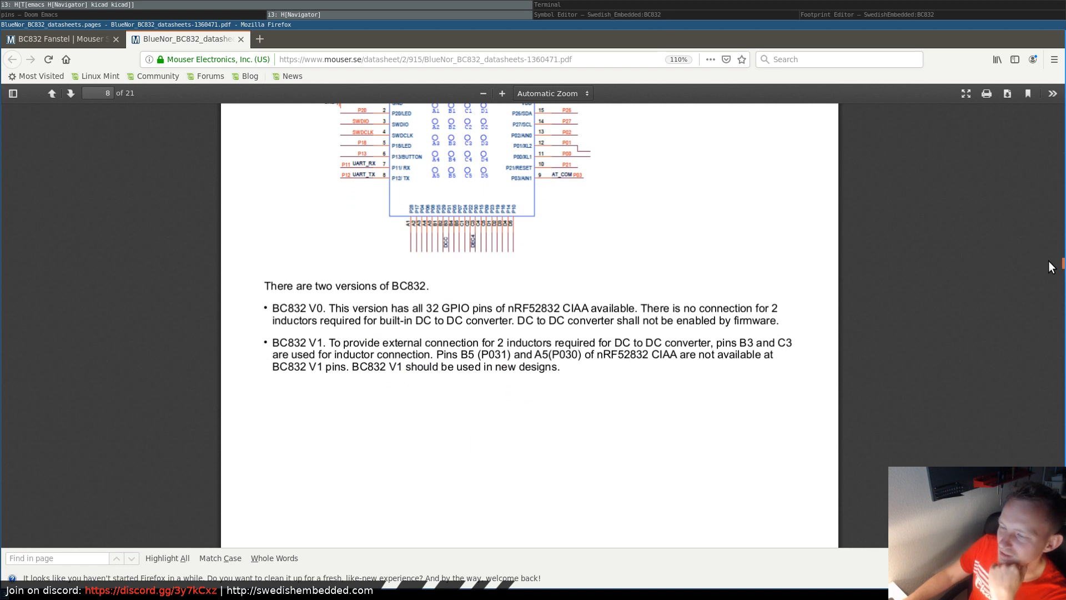
scroll(611, 328, "up", 20)
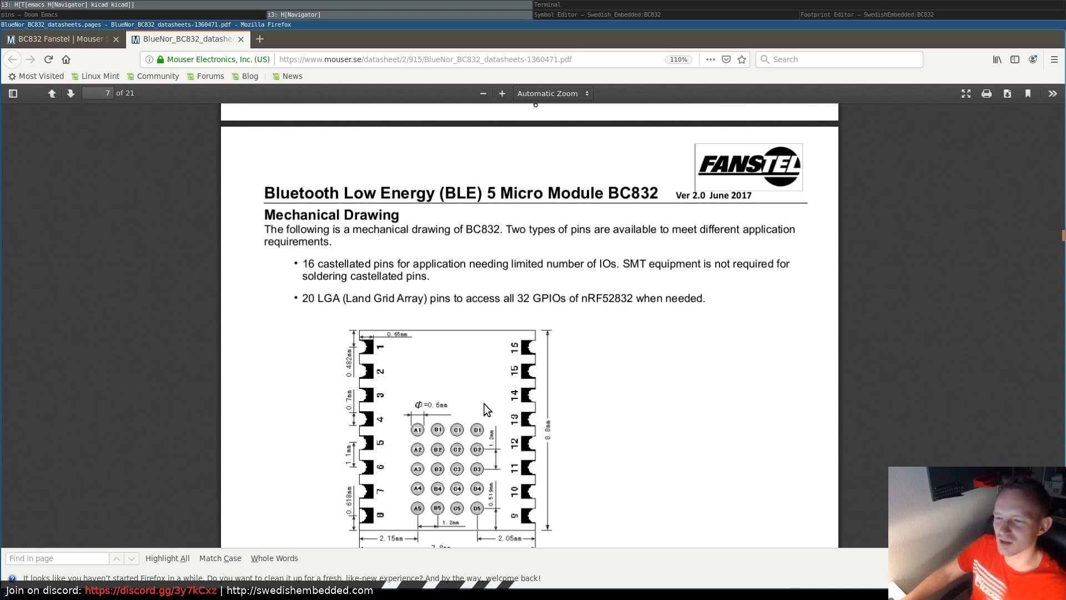
scroll(472, 403, "down", 5)
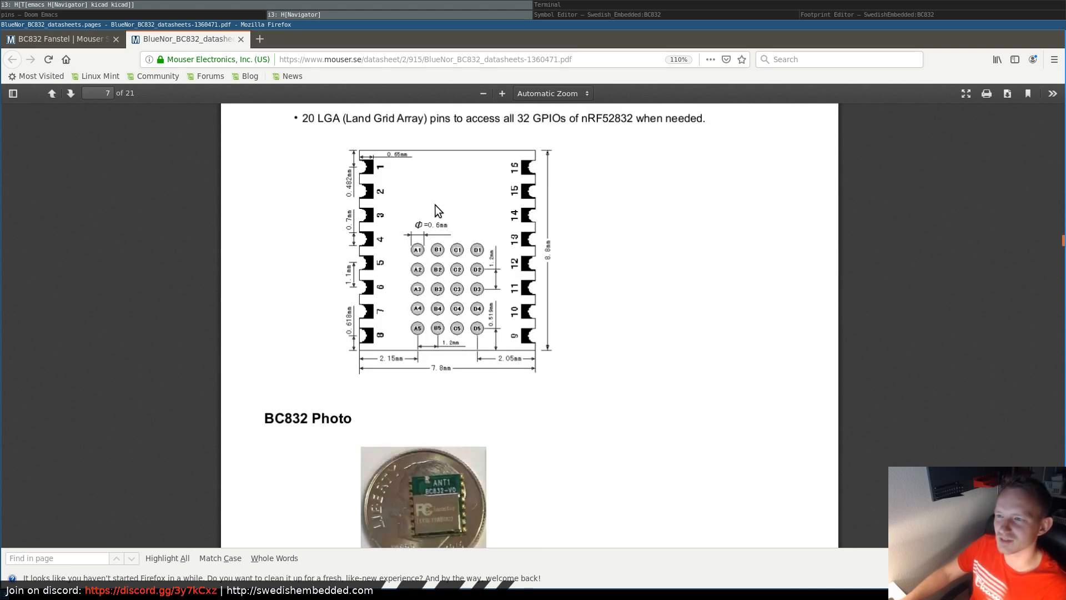
scroll(435, 204, "up", 4)
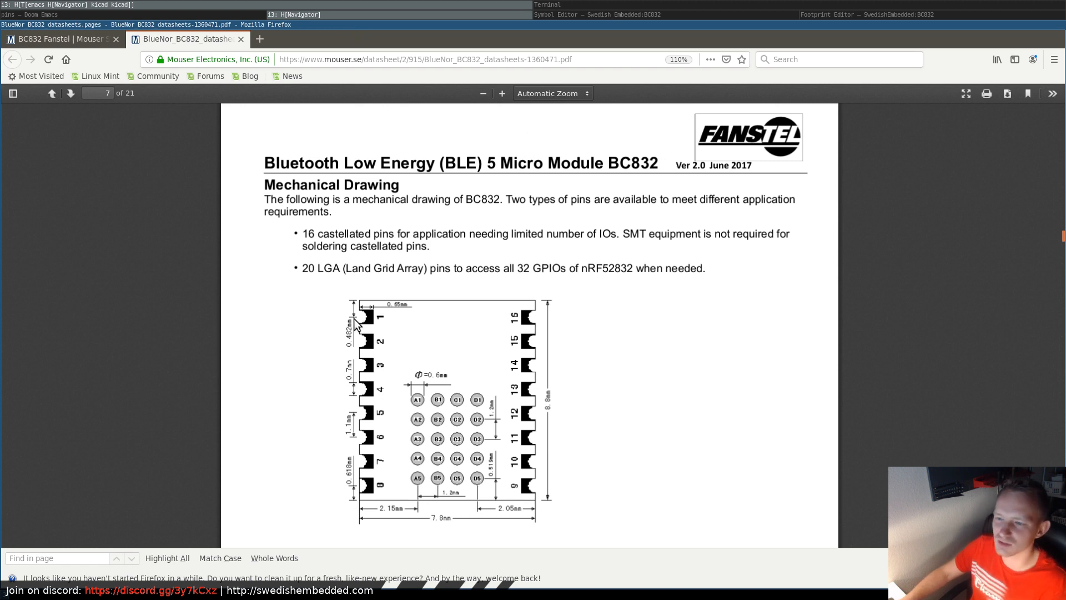
- Return to the footprint and draw a horizontal F.SilkS line about 7.7 mm long just above pads 1 and 16
left_click(850, 12)
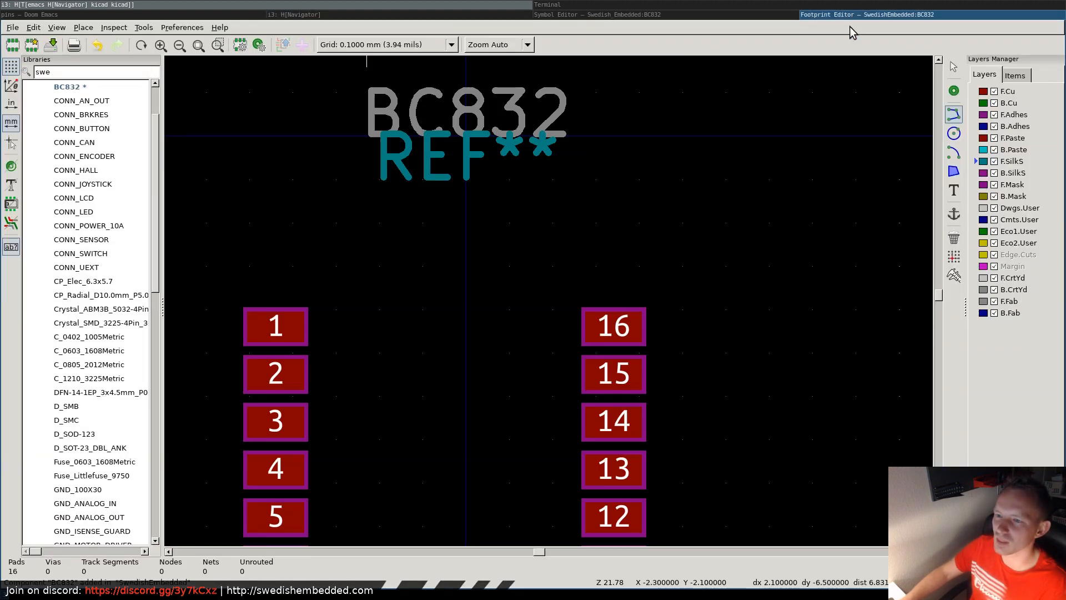
left_click(275, 301)
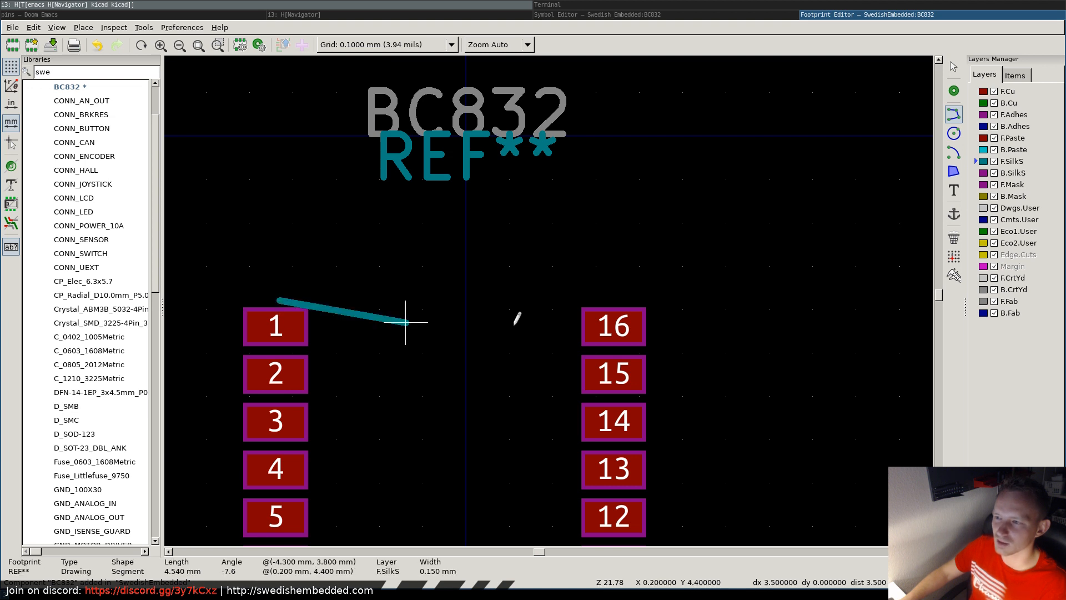
double_click(613, 301)
scroll(590, 342, "down", 5)
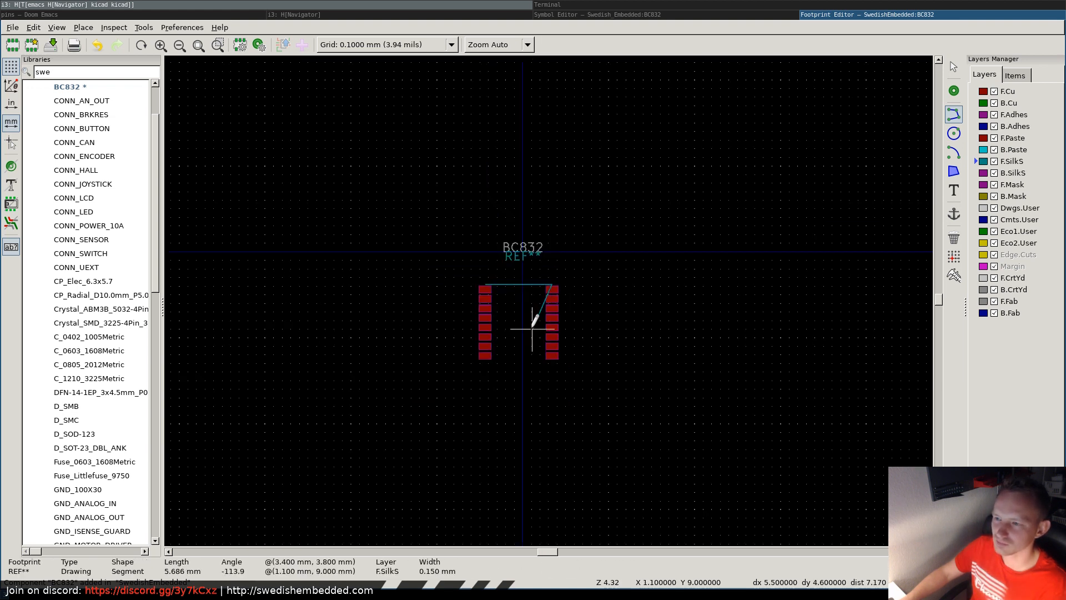
- Draw a horizontal F.SilkS line about 7.8 mm long just below pads 8 and 9, and end it there
scroll(516, 367, "up", 5)
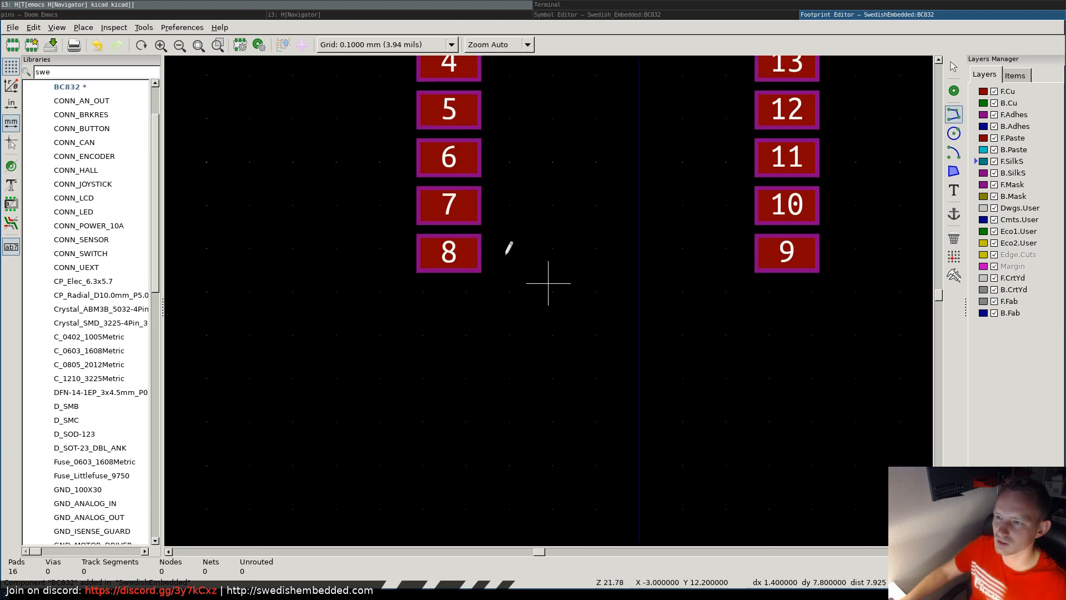
left_click(448, 279)
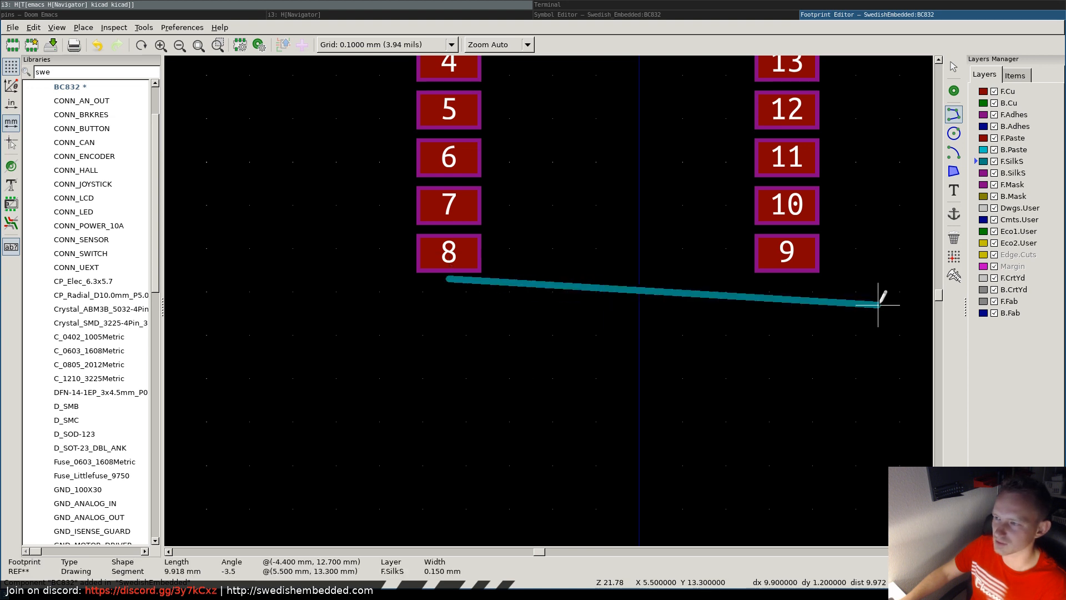
left_click(787, 278)
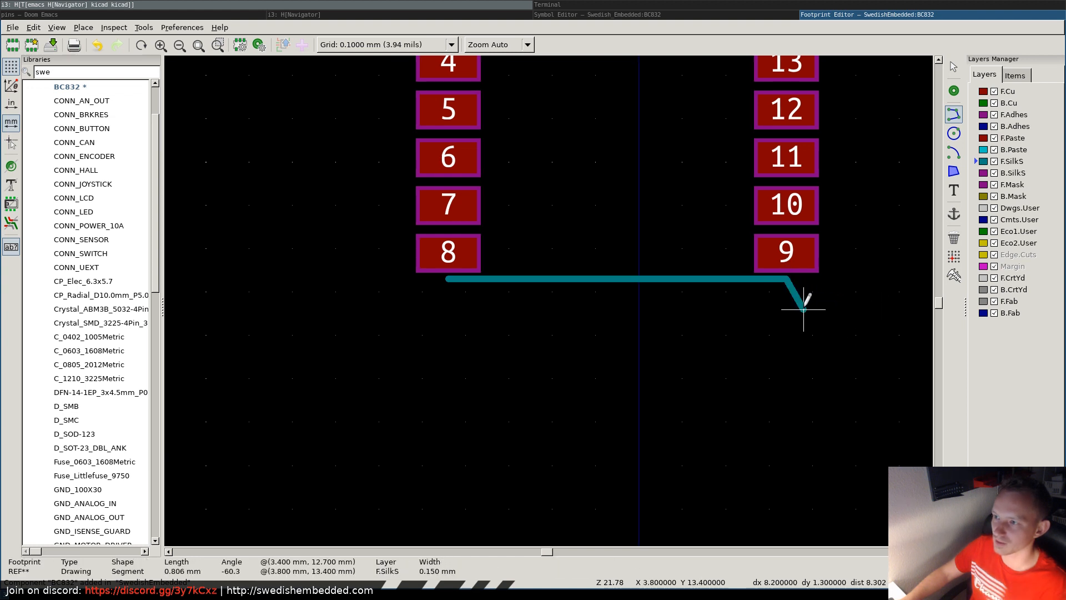
key("Escape")
scroll(483, 274, "down", 10)
scroll(716, 345, "up", 6)
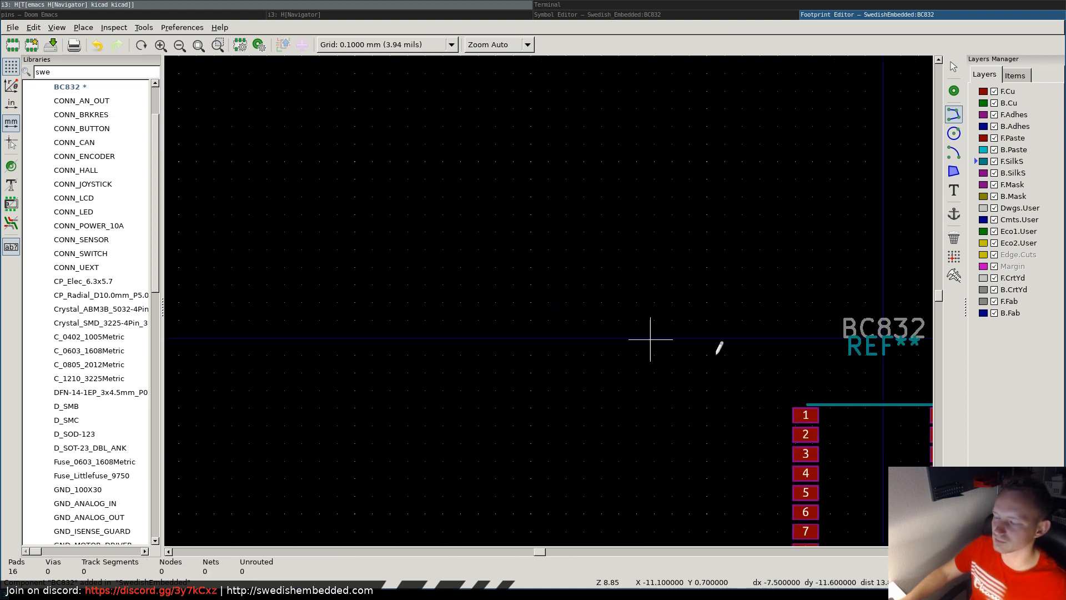
scroll(566, 305, "down", 6)
scroll(535, 286, "up", 5)
scroll(531, 296, "up", 5)
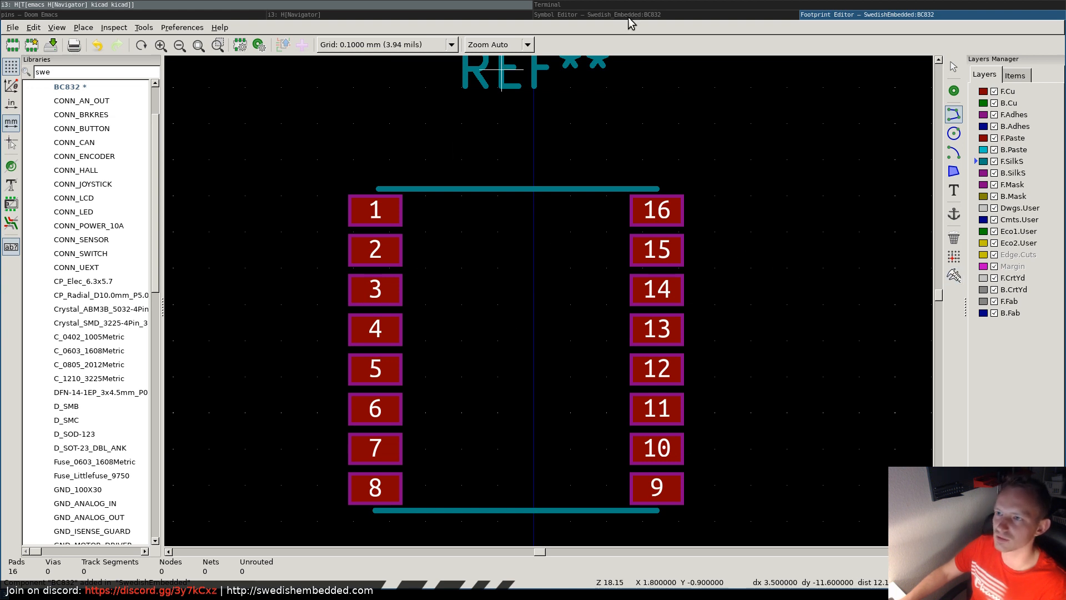
- Switch to the BC832 datasheet and examine the mechanical drawing, module photo and pin assignments, including the LGA pin grid and its edge distances
left_click(401, 14)
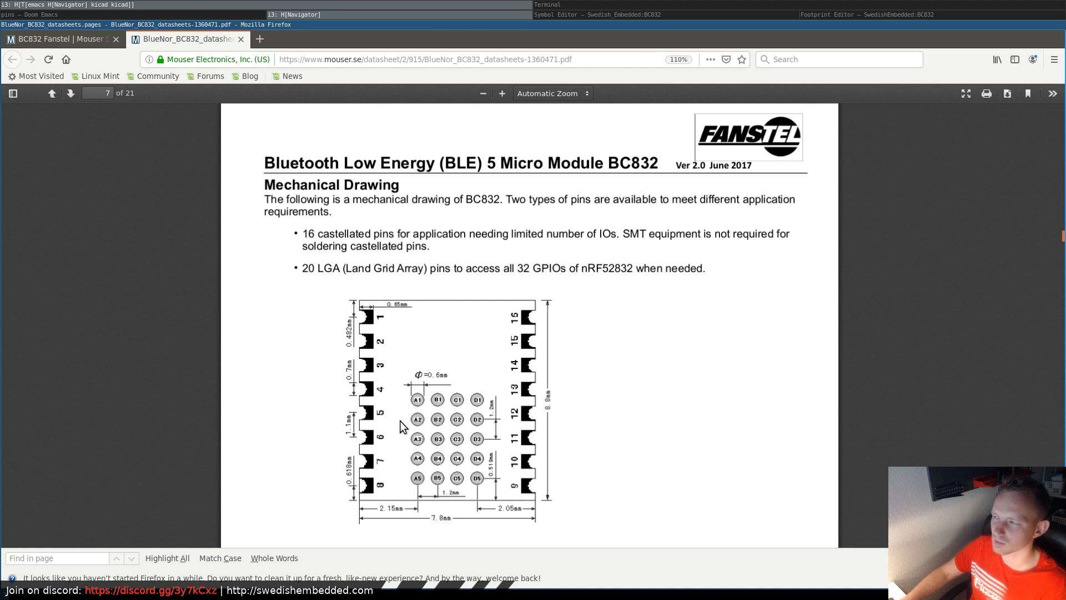
mouse_move(1061, 238)
left_mouse_down()
mouse_move(1061, 219)
mouse_move(1061, 238)
left_mouse_up()
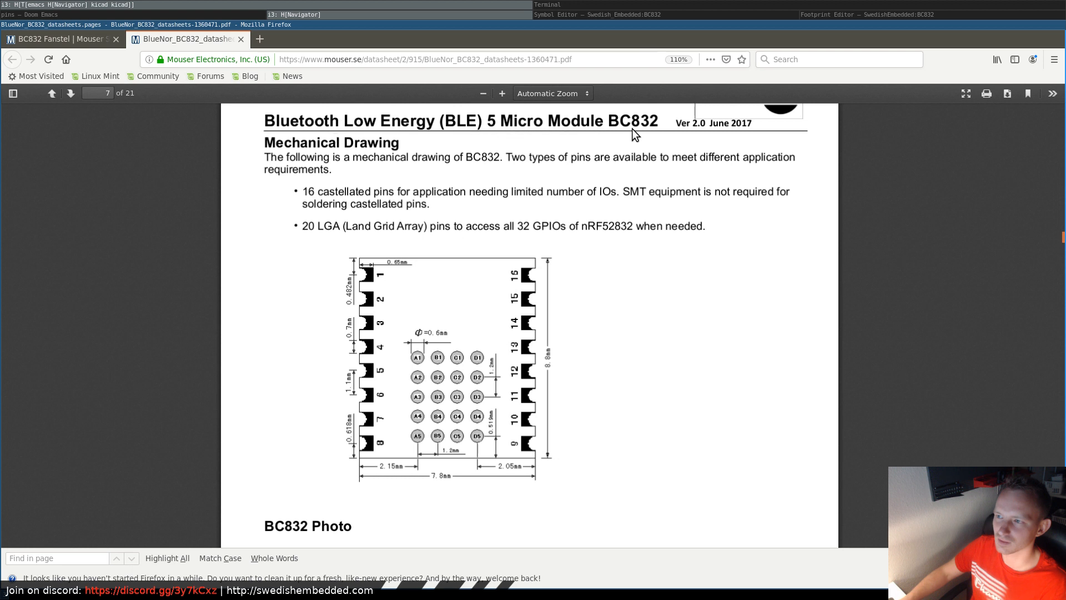
scroll(630, 194, "up", 4)
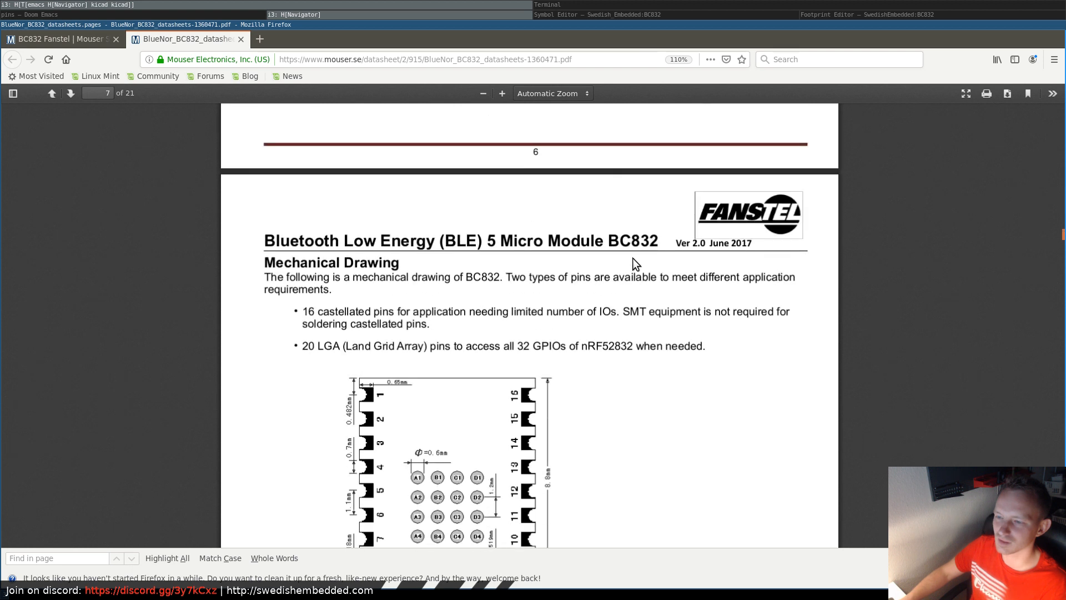
scroll(629, 263, "down", 5)
scroll(627, 272, "down", 5)
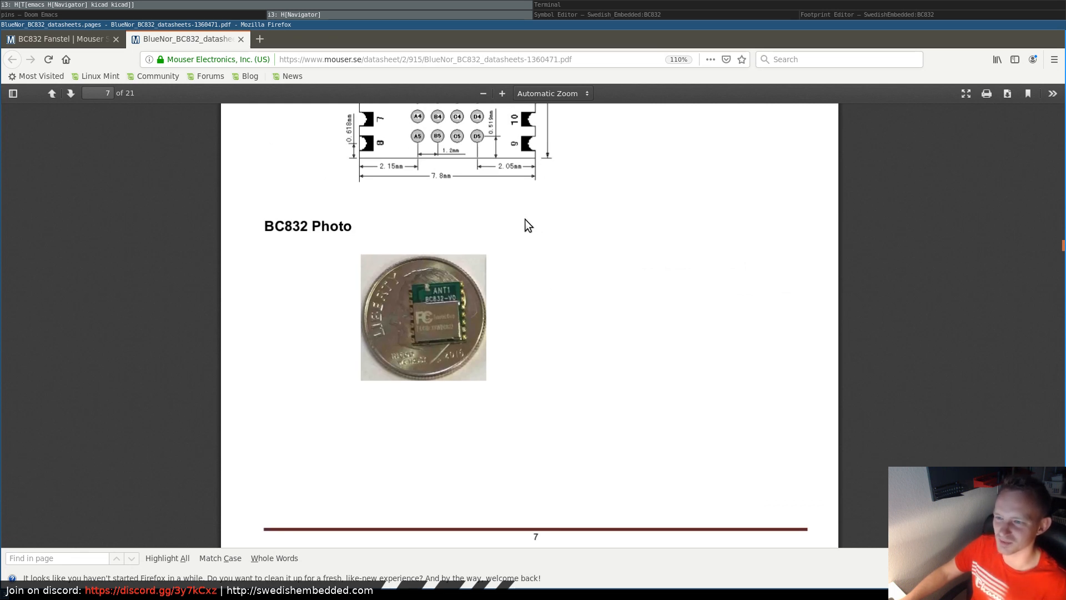
scroll(575, 325, "down", 3)
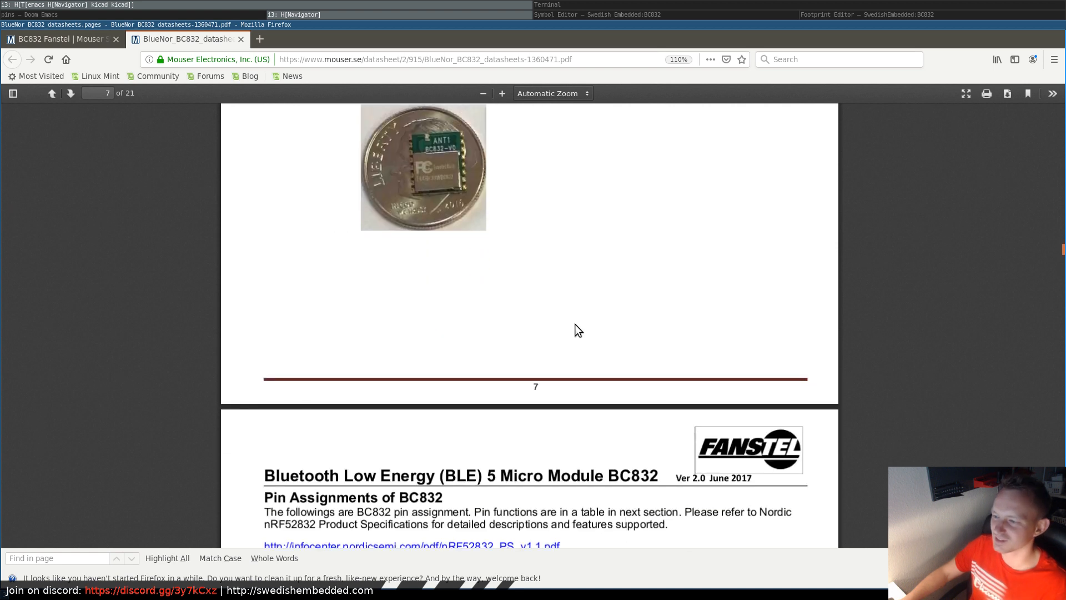
scroll(580, 330, "down", 2)
scroll(585, 335, "down", 1)
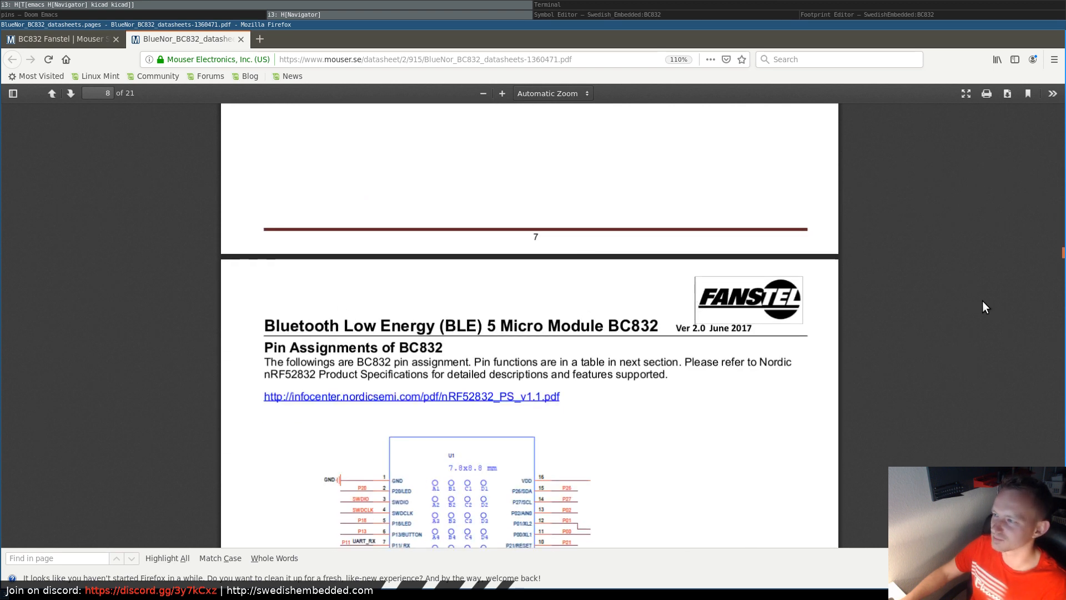
mouse_move(1060, 256)
left_mouse_down()
mouse_move(1060, 233)
mouse_move(1054, 259)
left_mouse_up()
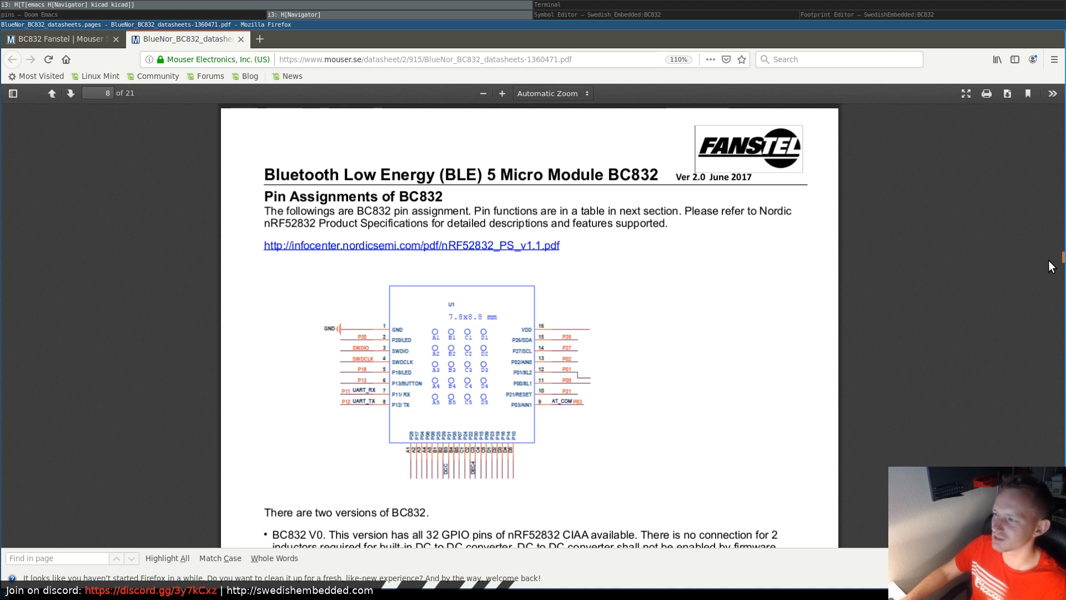
left_click_drag(1061, 259, 1061, 238)
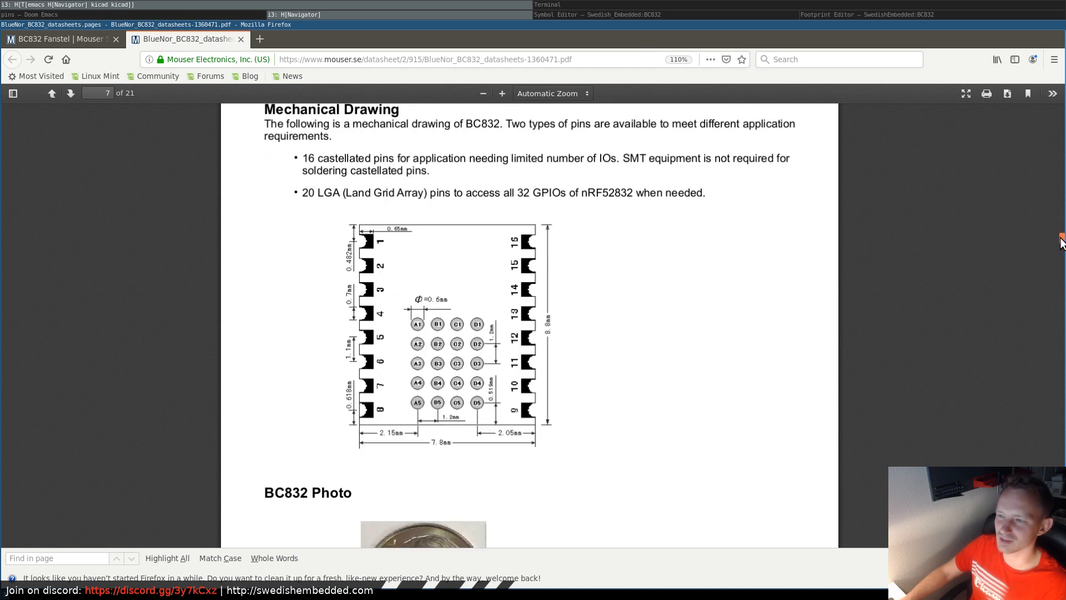
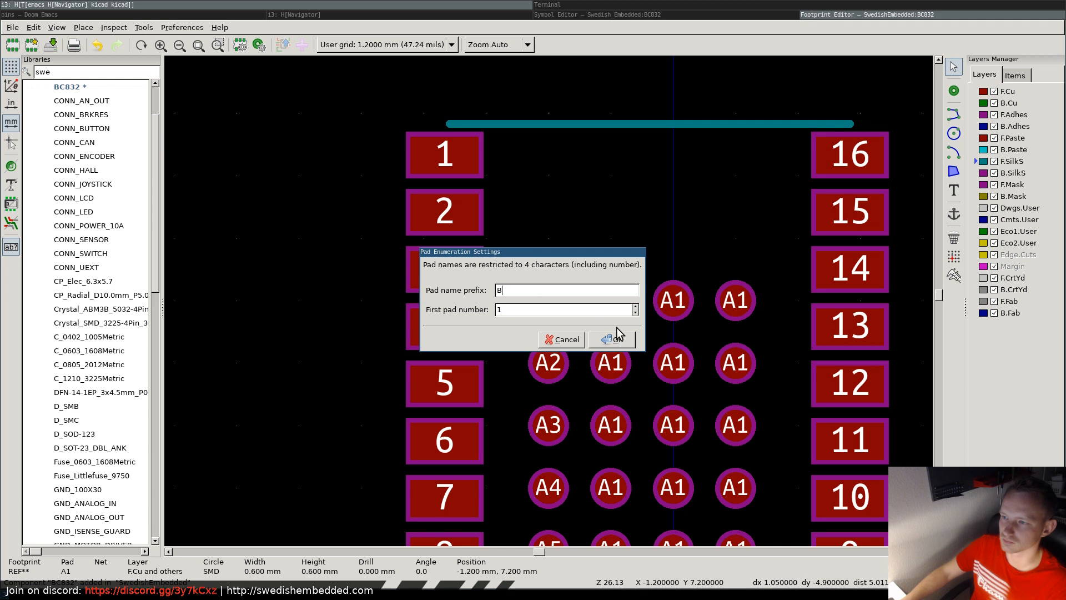
- Enumerate the second column of round LGA pads from top to bottom as B1 to B5, using the prefix B
left_click(611, 339)
left_click(610, 301)
left_click(616, 376)
left_click(610, 424)
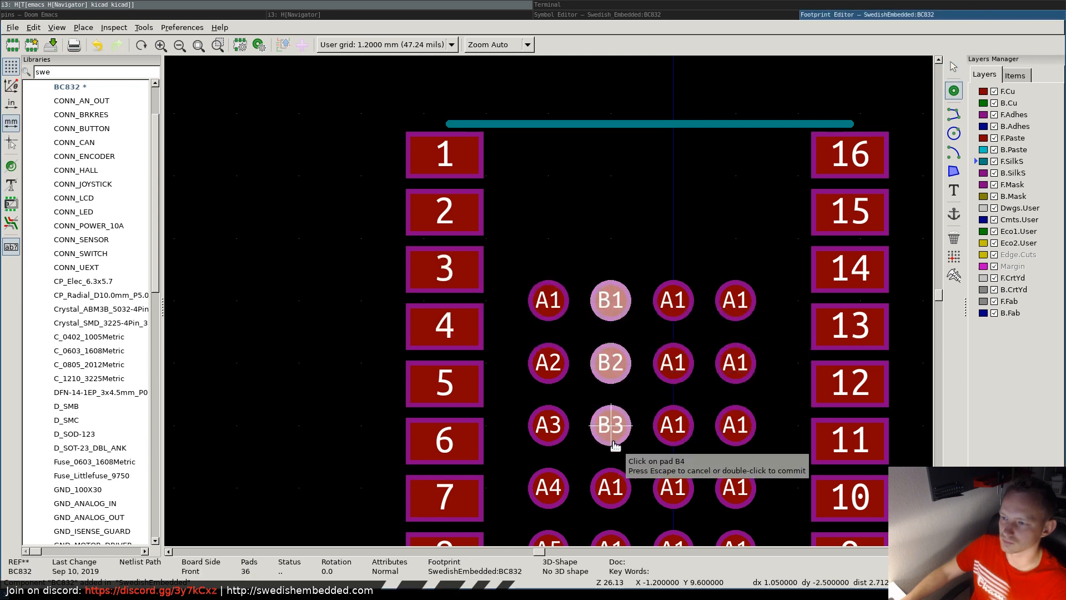
left_click(611, 487)
double_click(612, 542)
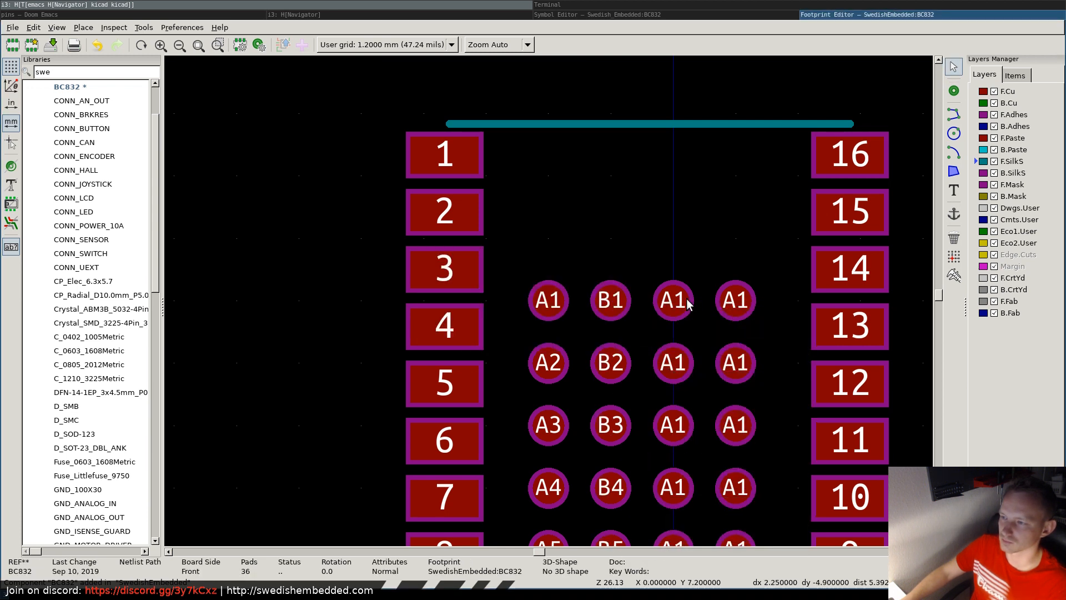
- Enumerate the third column of round LGA pads from top to bottom as C1 to C5, with prefix C and first number 1
right_click(672, 310)
mouse_move(716, 428)
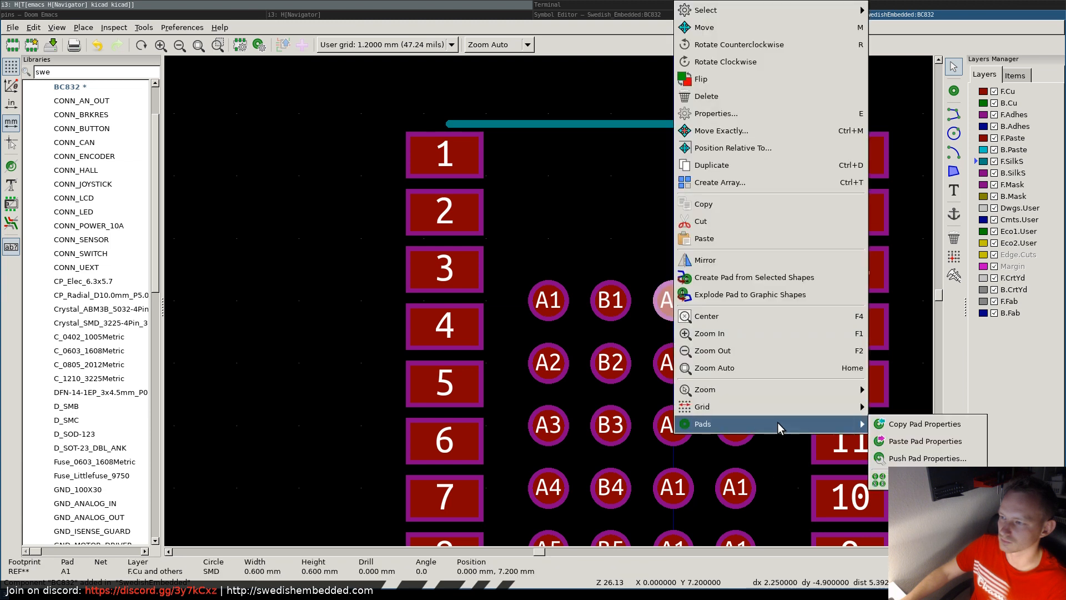
left_click(882, 478)
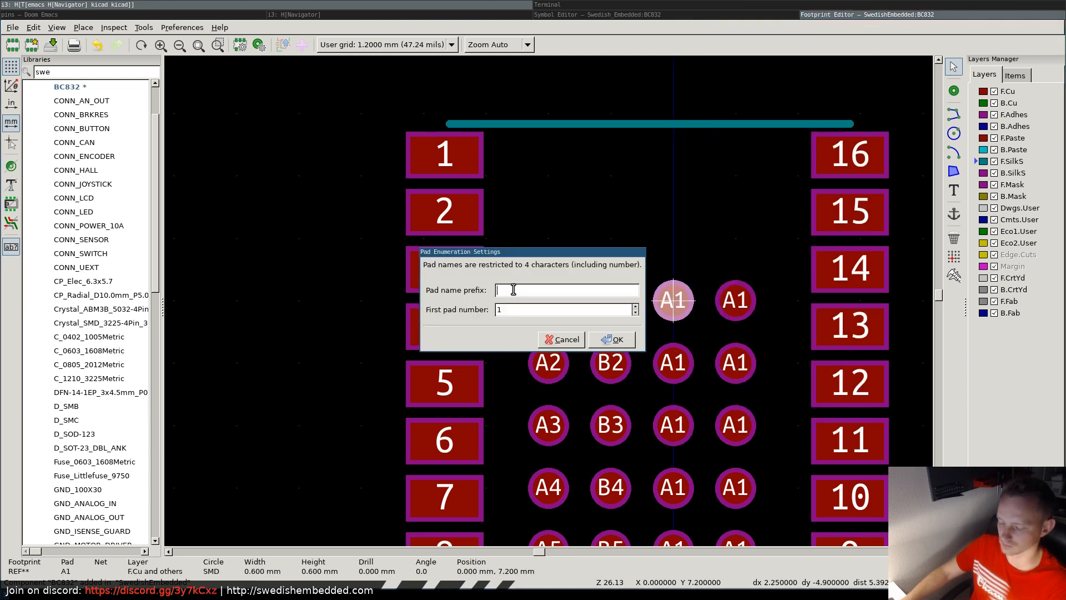
type("C")
left_click(612, 339)
left_click_drag(673, 300, 675, 543)
double_click(674, 543)
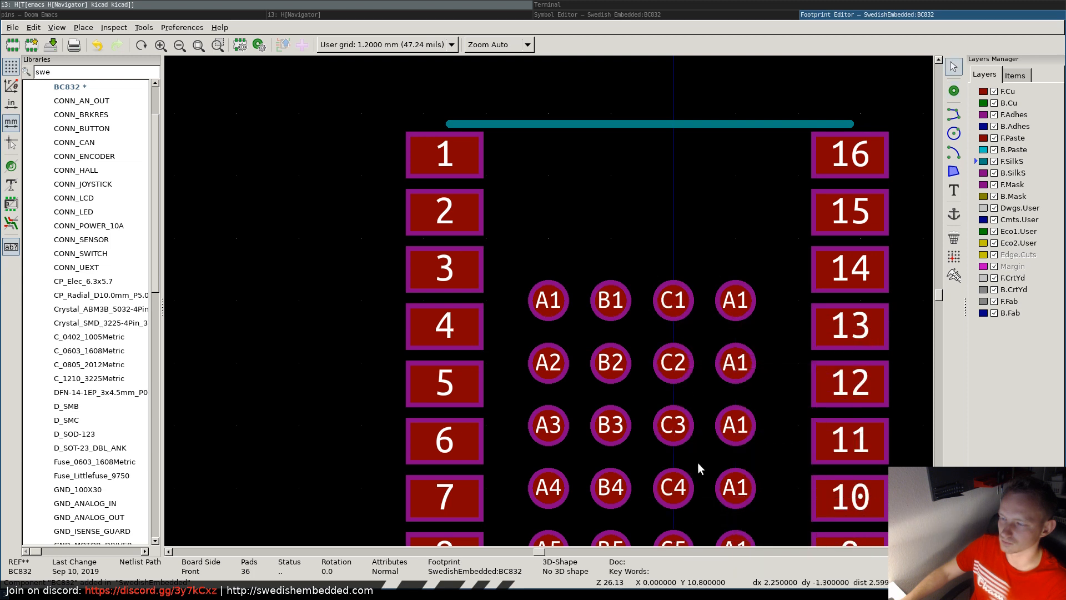
- Enumerate the fourth column of round LGA pads as D1 to D5 with prefix D, and check the pad names in the grid
right_click(729, 300)
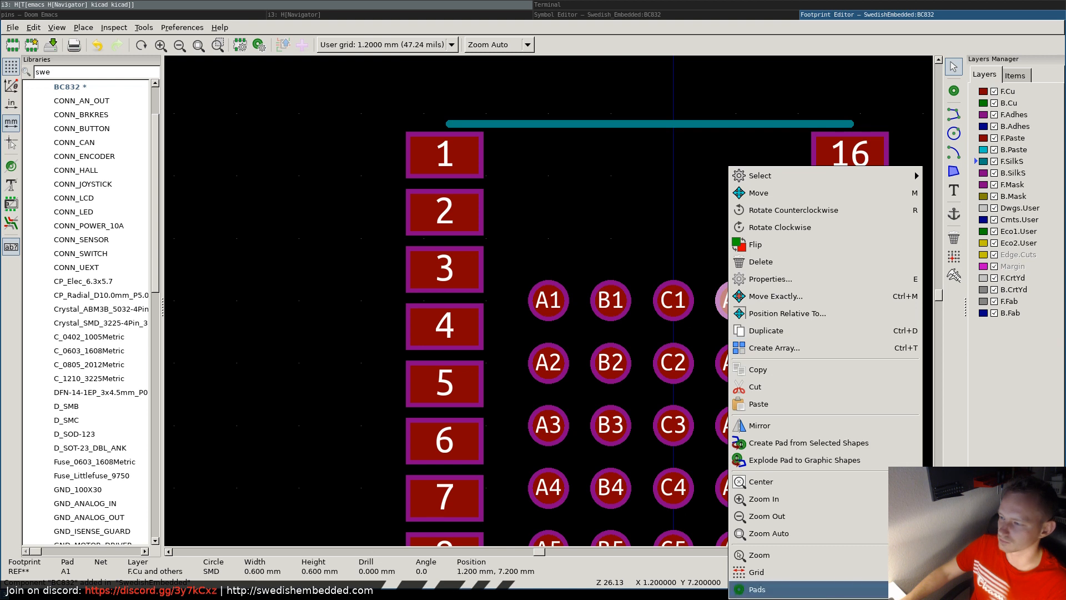
left_click(960, 589)
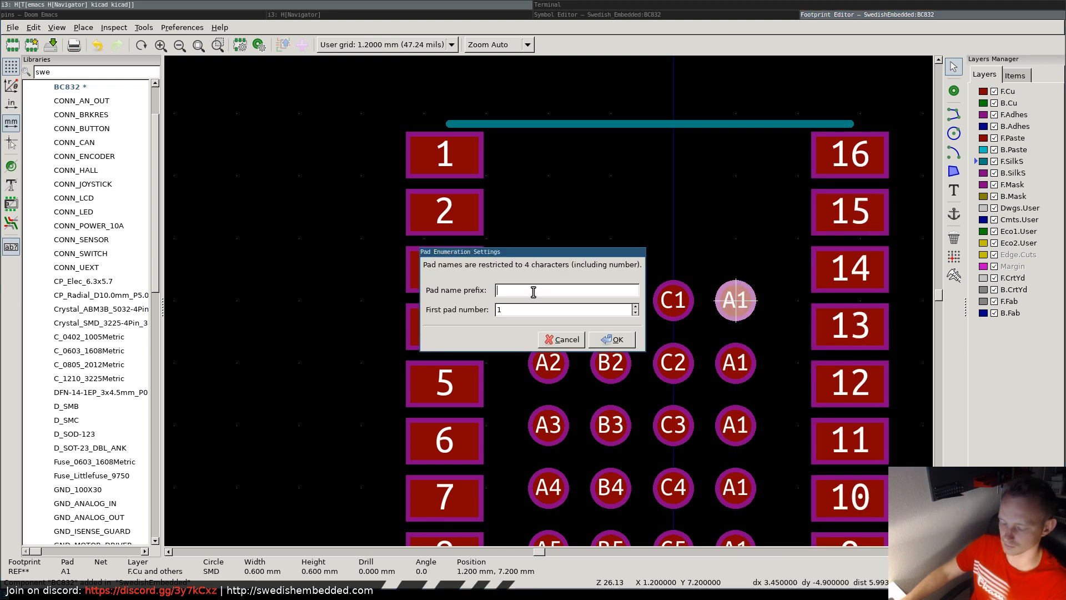
type("D")
left_click(611, 339)
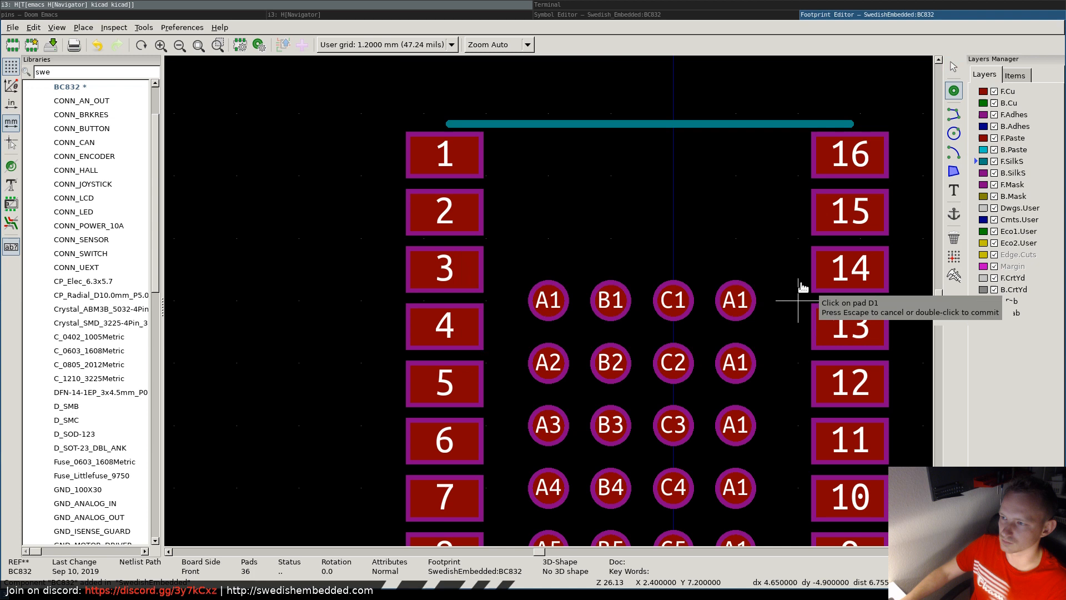
left_click(736, 301)
left_click(736, 362)
left_click(735, 425)
left_click(735, 487)
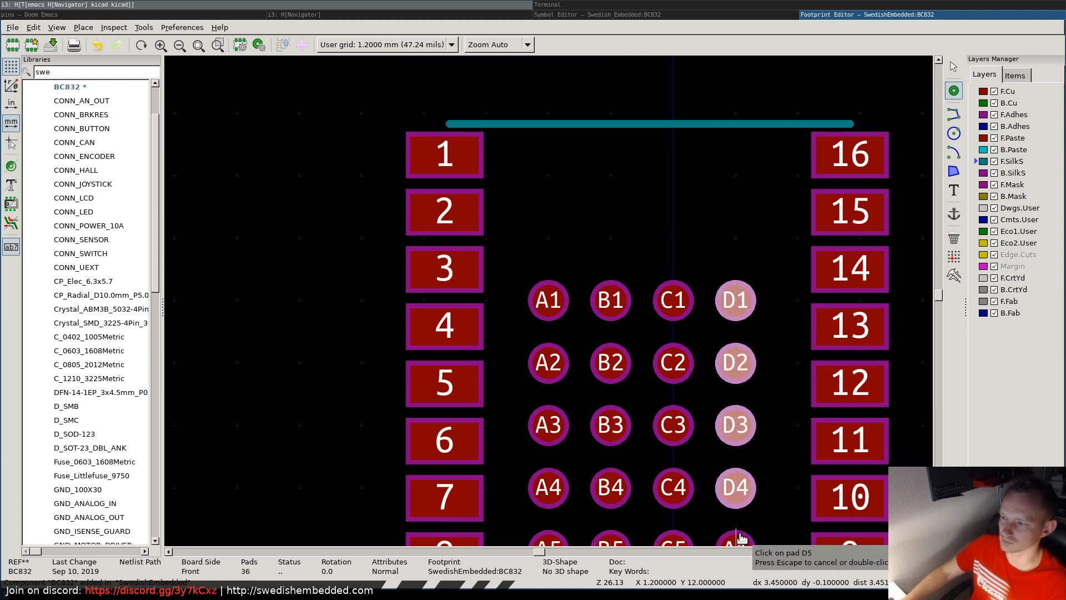
double_click(738, 542)
scroll(672, 294, "down", 4)
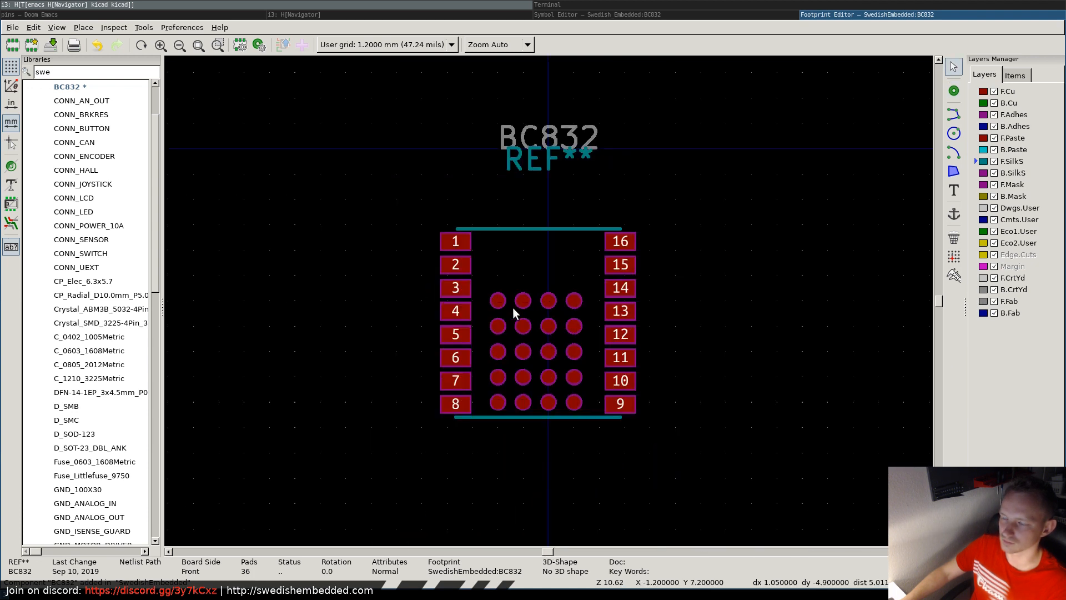
scroll(512, 307, "up", 5)
scroll(533, 294, "down", 4)
scroll(522, 289, "up", 4)
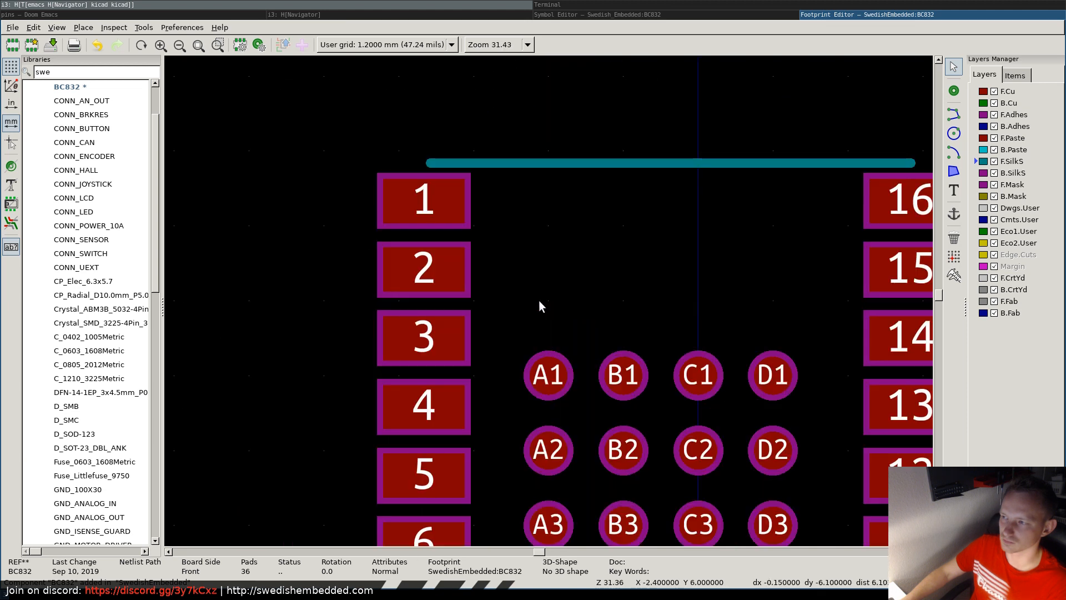
- Change the footprint editor's grid to 0.1000 mm
key("Home")
left_click(953, 277)
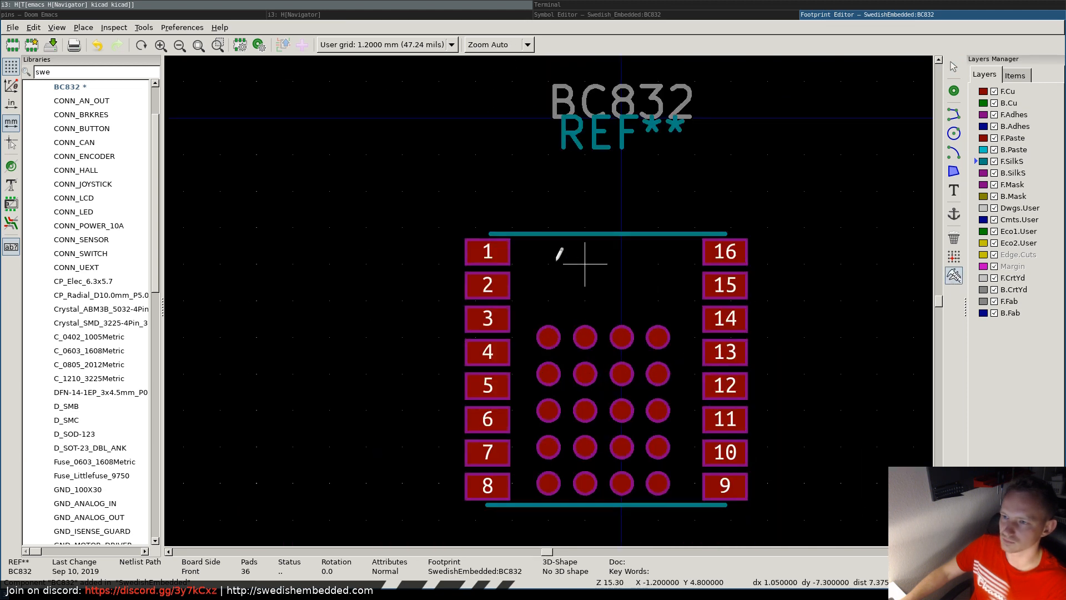
left_click(381, 59)
key("Escape")
key("Escape")
left_click(391, 47)
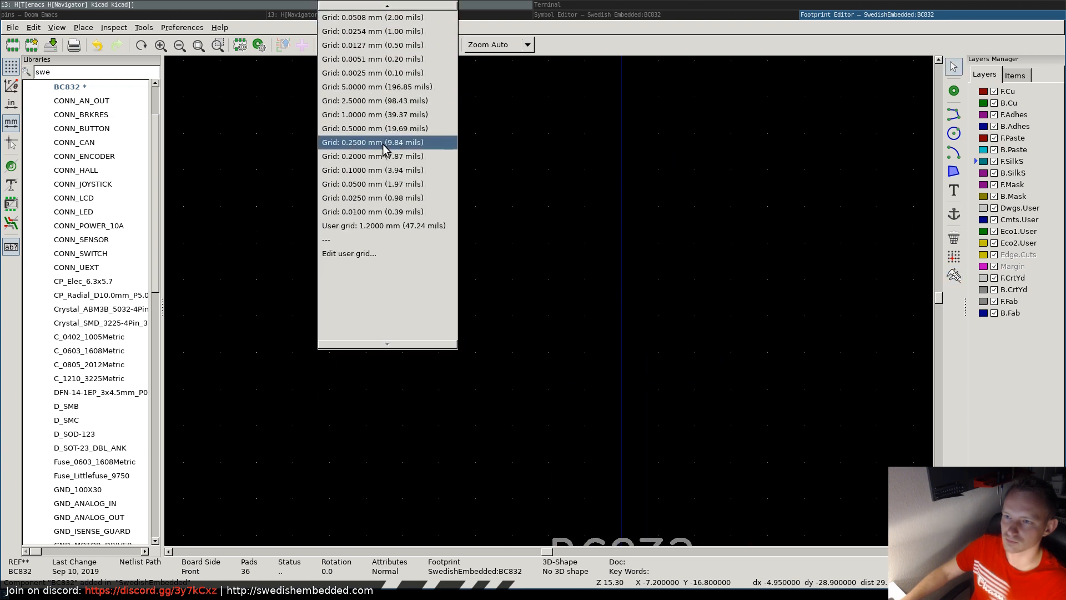
left_click(367, 170)
- Measure the vertical distance between the centres of pads 1 and 8
scroll(543, 319, "down", 3)
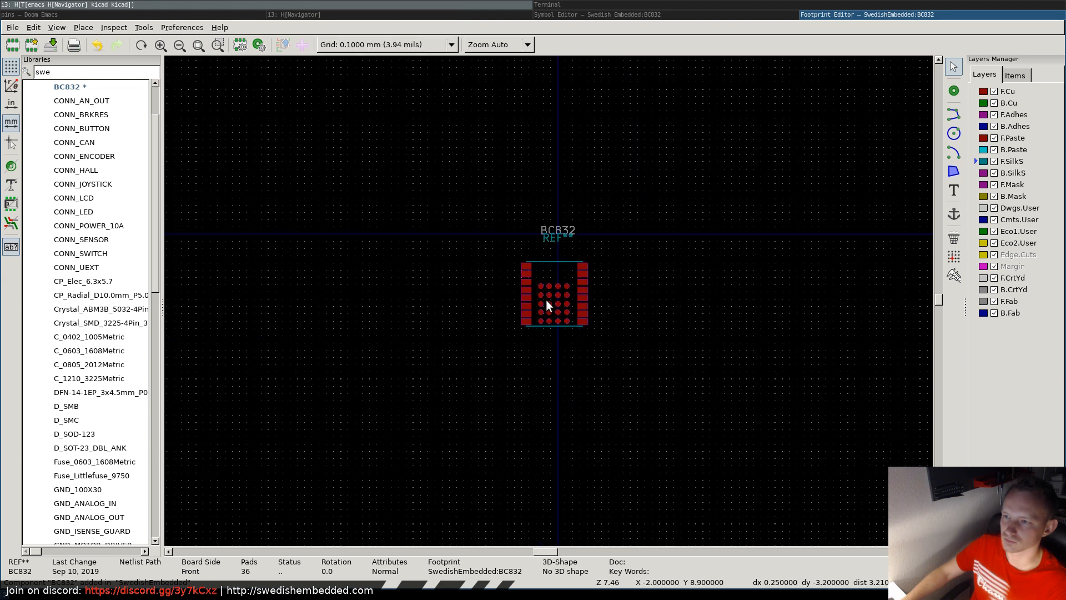
scroll(546, 305, "up", 3)
left_click(954, 275)
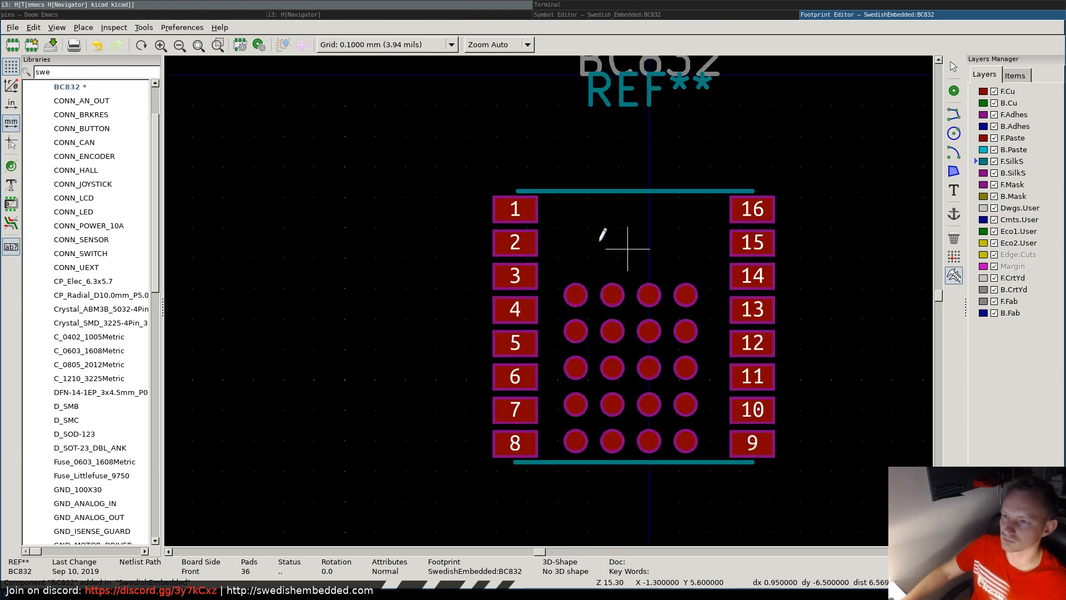
left_click(515, 210)
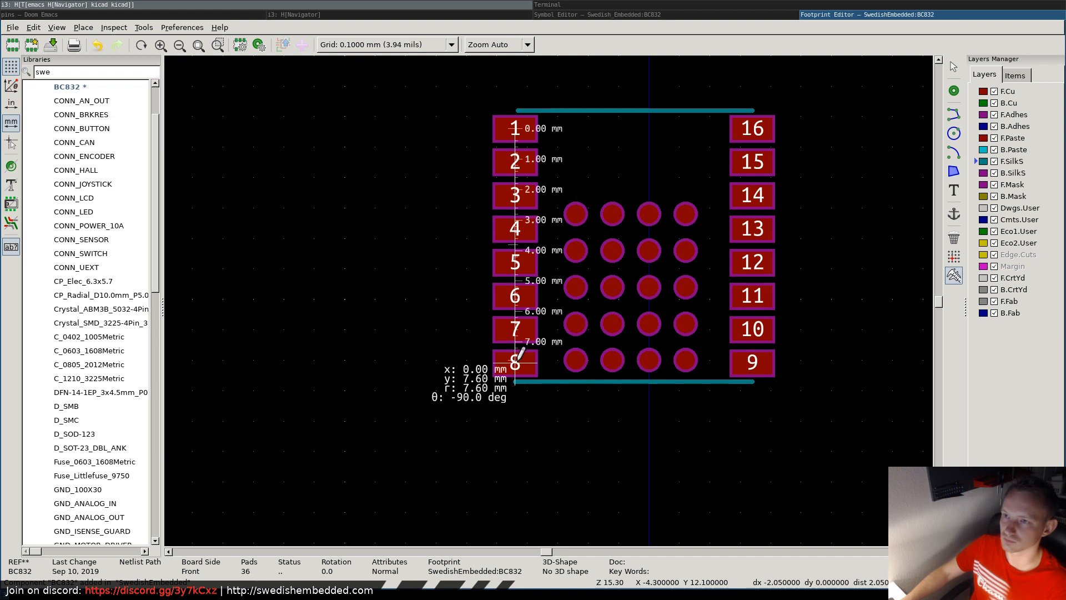
key("Escape")
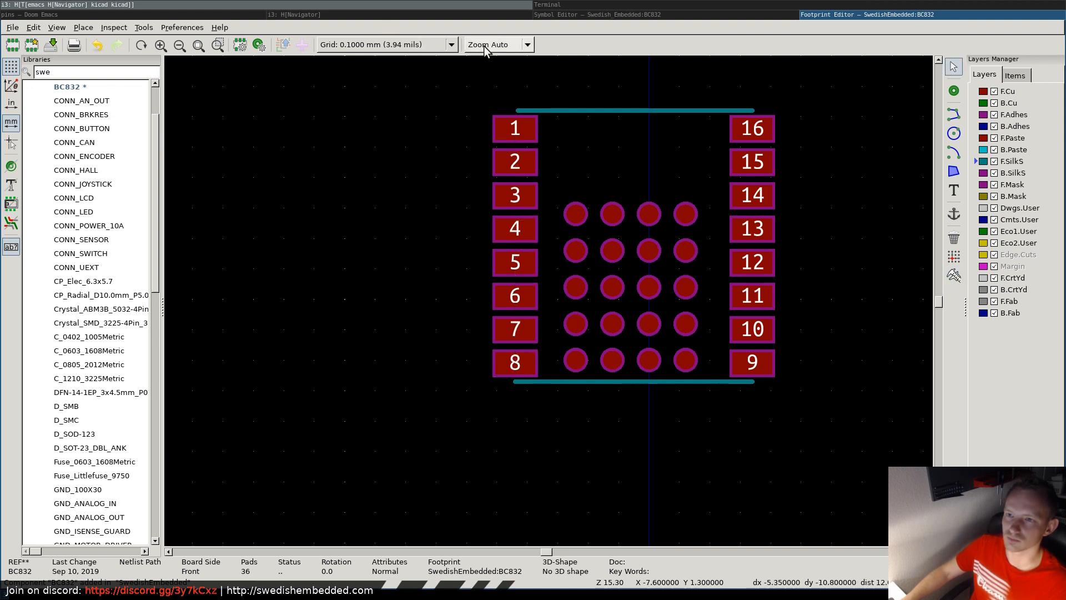
- Check the datasheet's mechanical drawing and measure the horizontal distance between the centres of pads 8 and 9 in the footprint
left_click(407, 13)
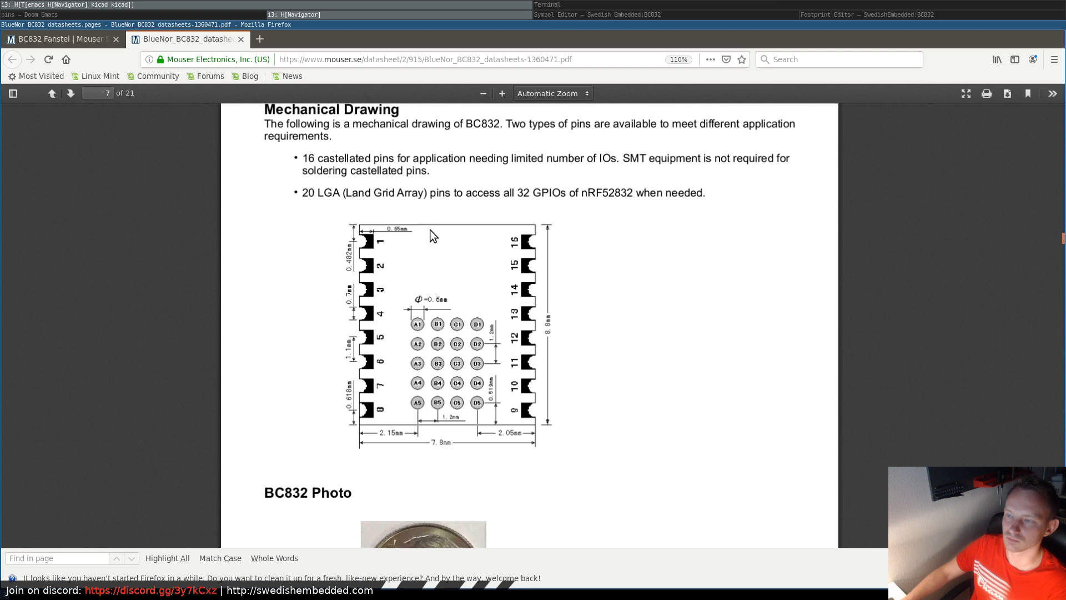
left_click(837, 13)
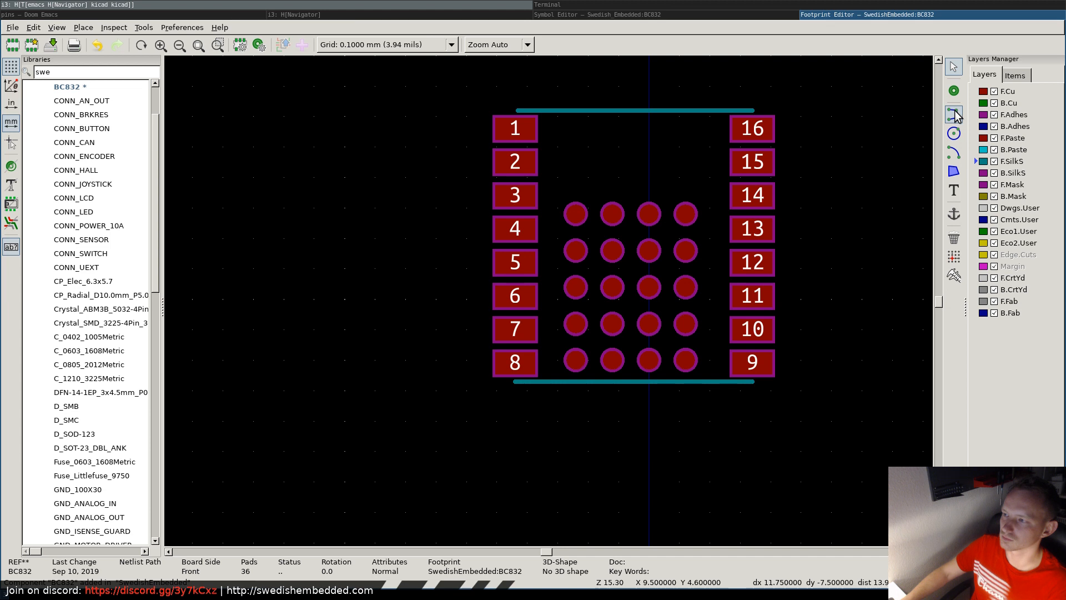
left_click(953, 275)
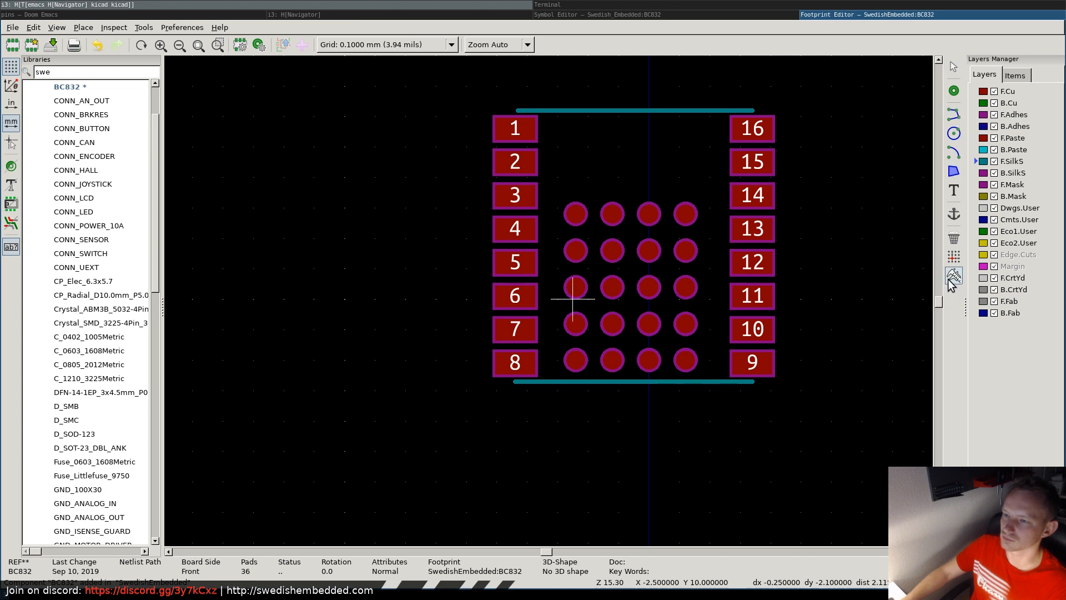
left_click(515, 362)
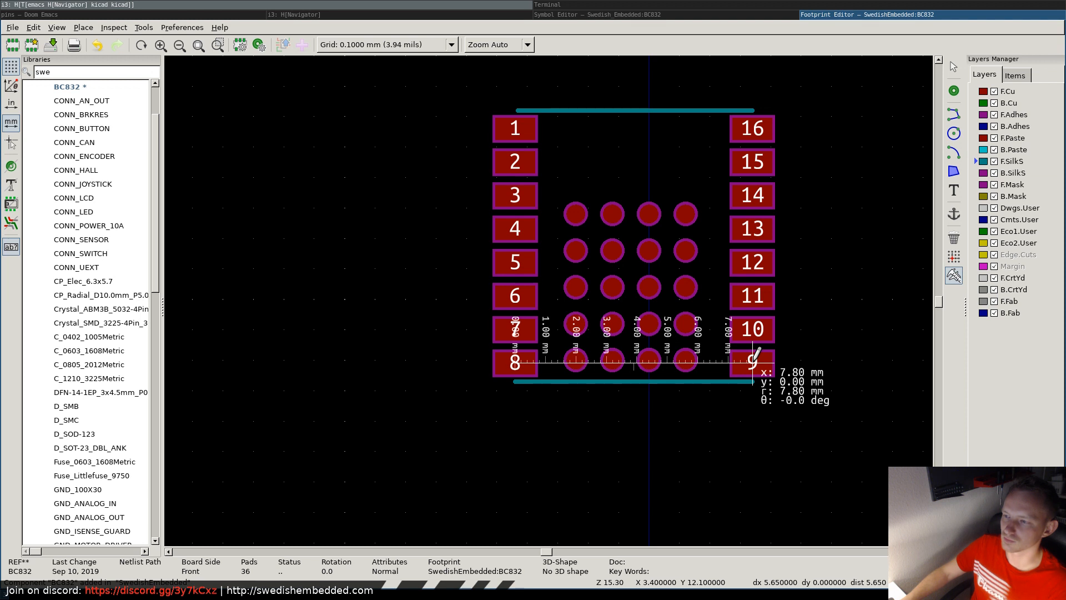
key("Escape")
key("Escape")
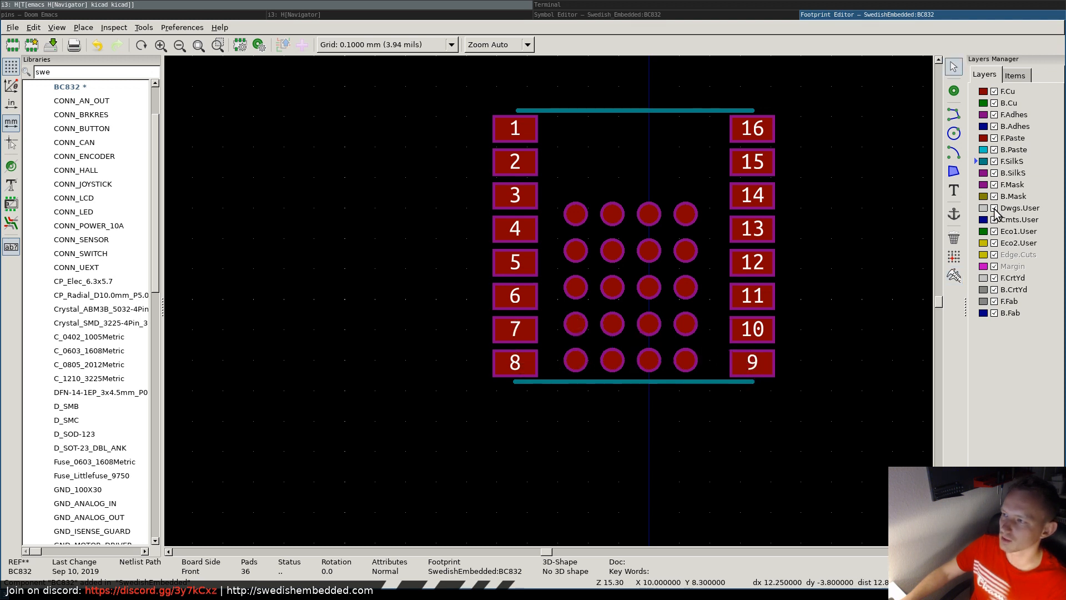
- Measure the horizontal distance from the centre of pad 8 to the centre of pad A5
left_click(954, 275)
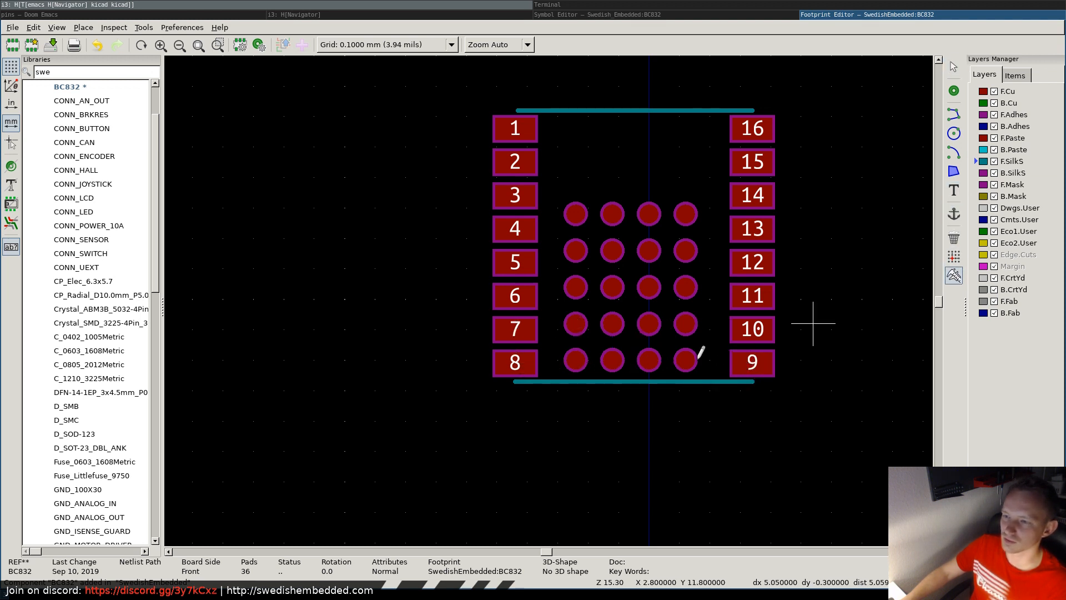
left_click(515, 362)
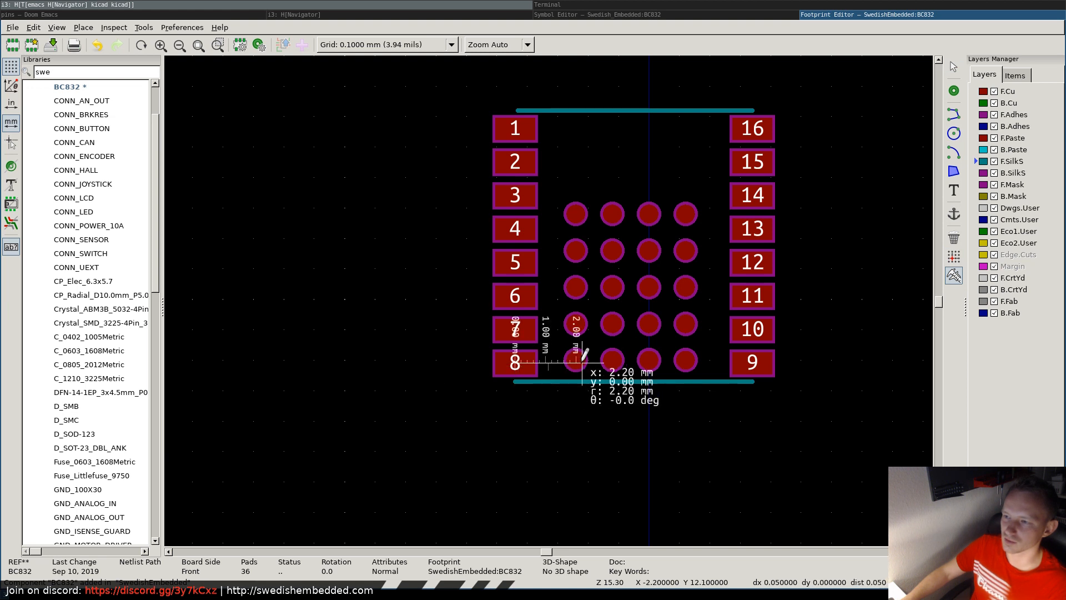
scroll(582, 358, "up", 4)
scroll(555, 299, "down", 3)
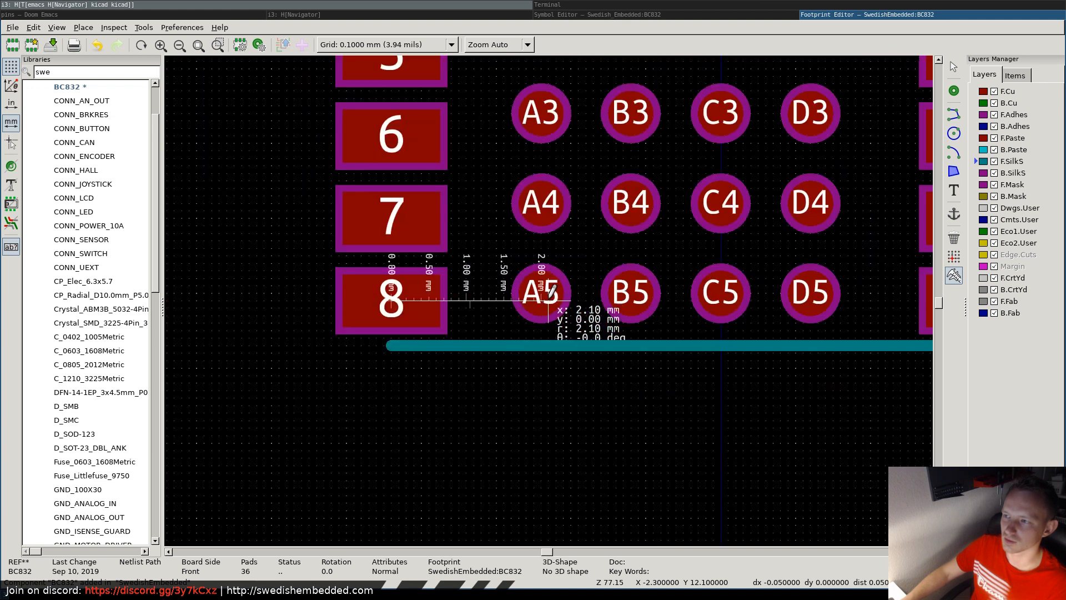
scroll(542, 302, "up", 1)
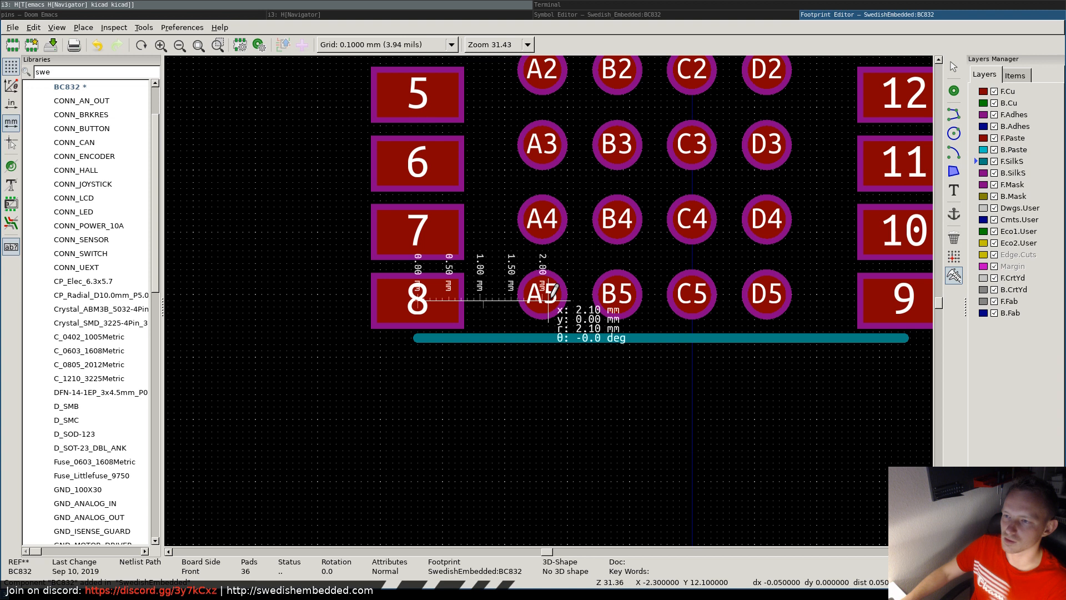
key("Escape")
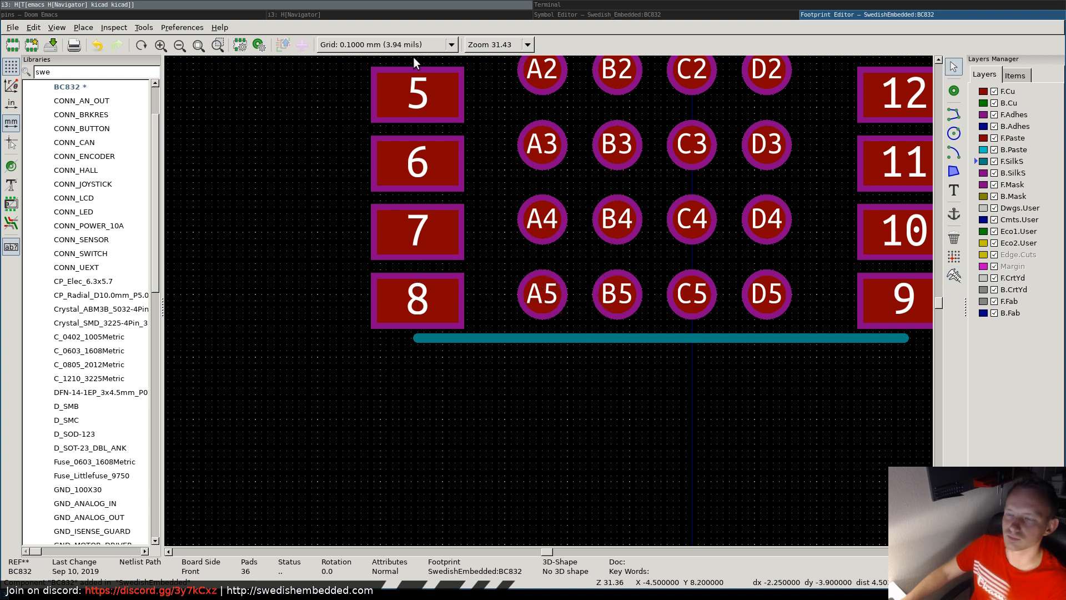
- Set the grid to 0.0100 mm and move the block of round pads A1 to D5 up, clear of the pad 8 row
left_click(382, 49)
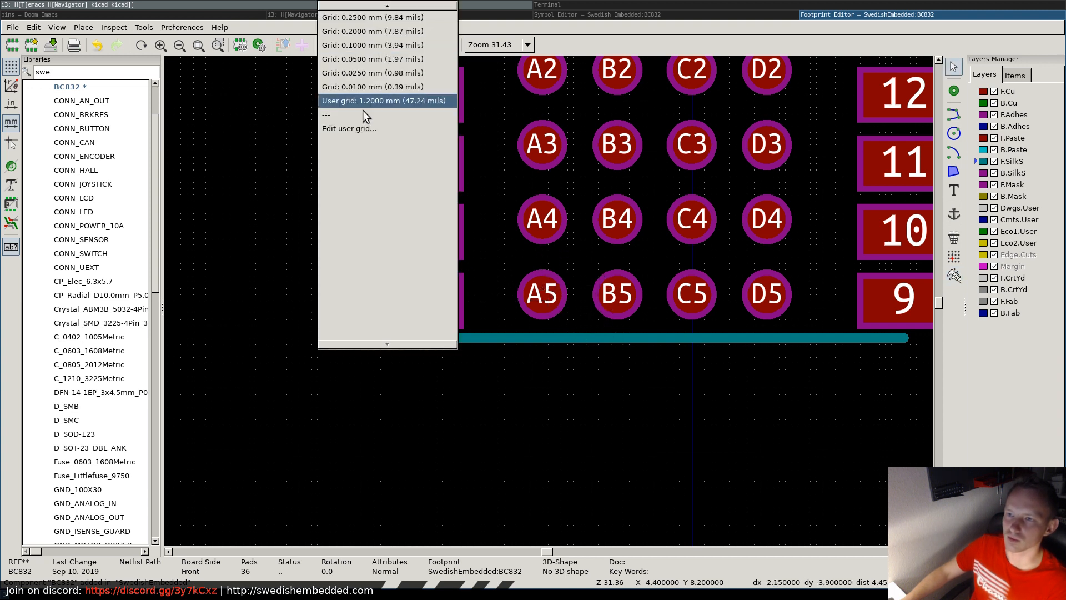
left_click(374, 87)
scroll(548, 300, "down", 5)
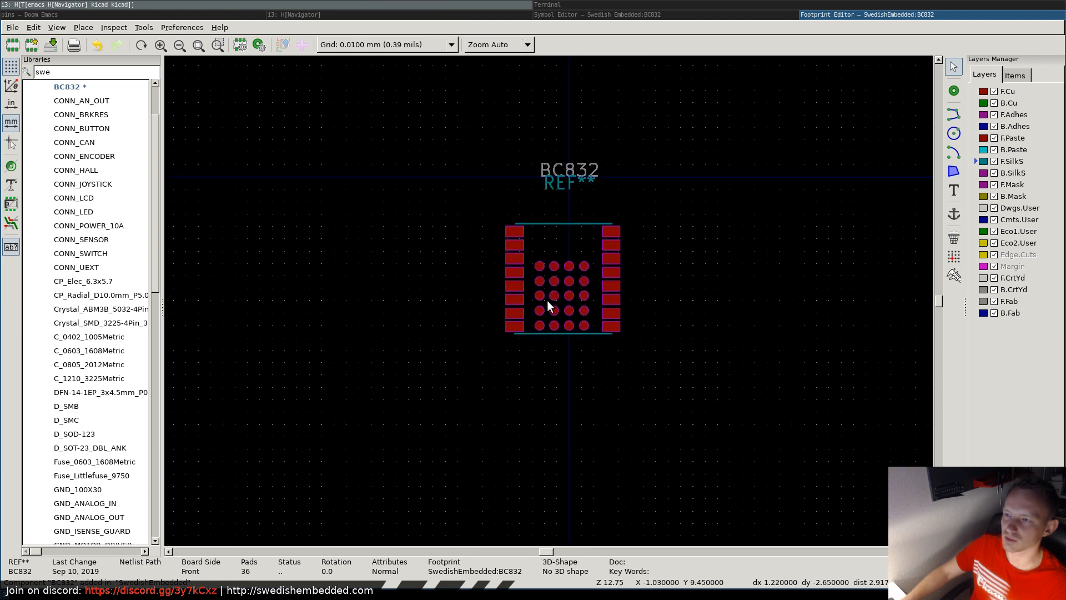
scroll(550, 289, "up", 4)
left_click_drag(443, 146, 697, 458)
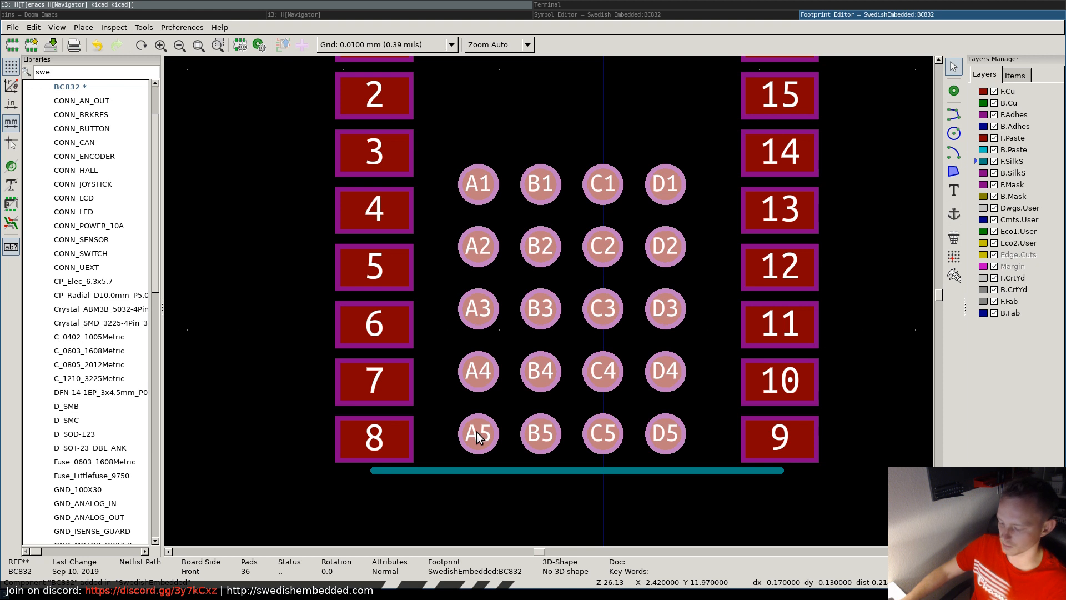
key("m")
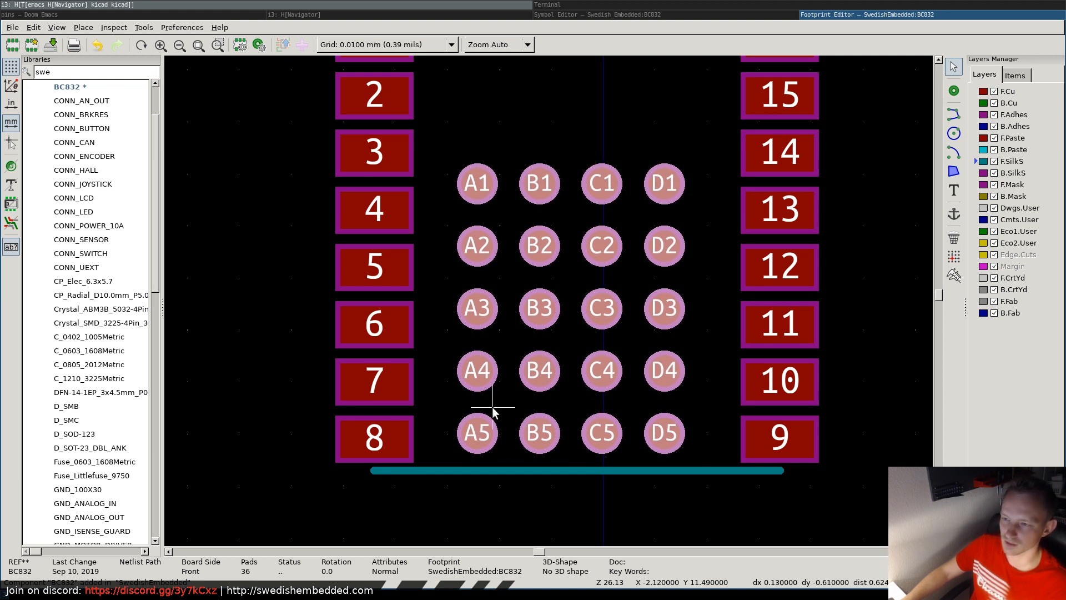
left_click(495, 403)
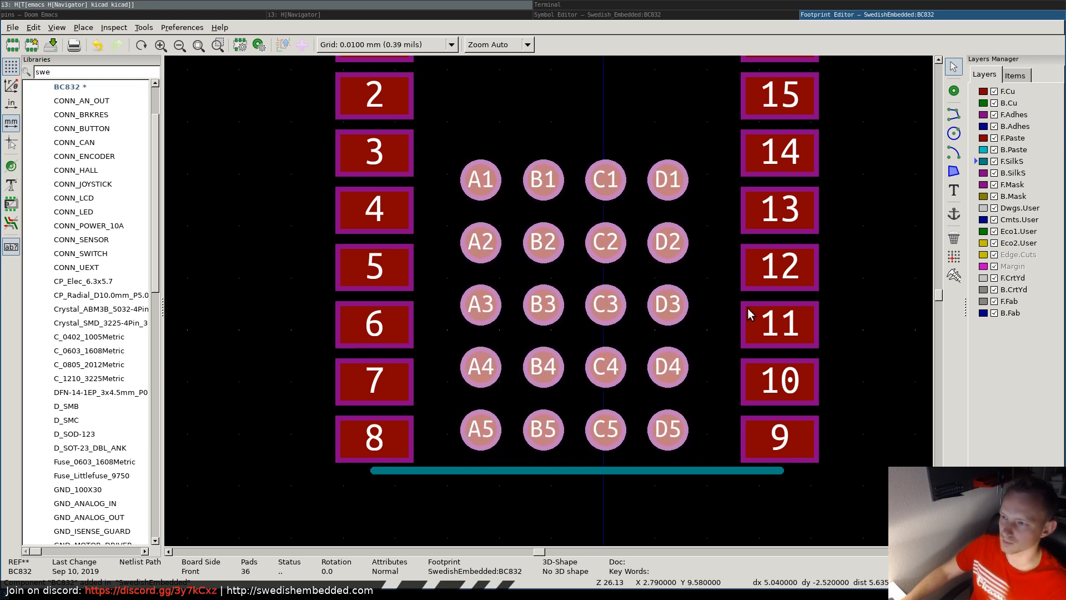
left_click_drag(531, 377, 547, 320)
left_click(518, 393)
- Duplicate pad A5 and place the copy below the first round-pad column, at about -2.22, 11.81 mm
left_click(501, 351)
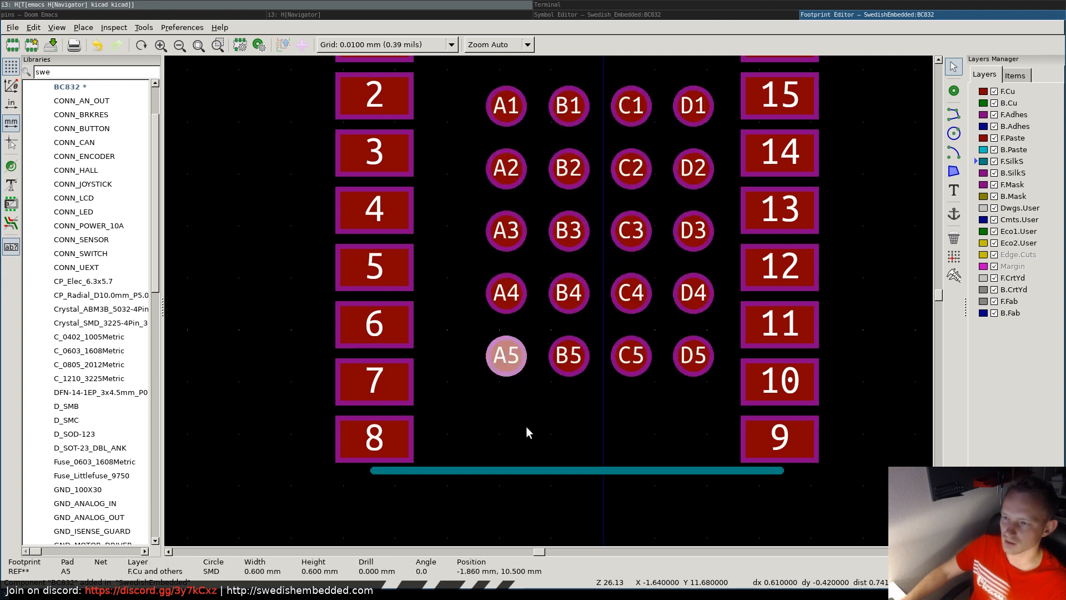
key("ctrl+d")
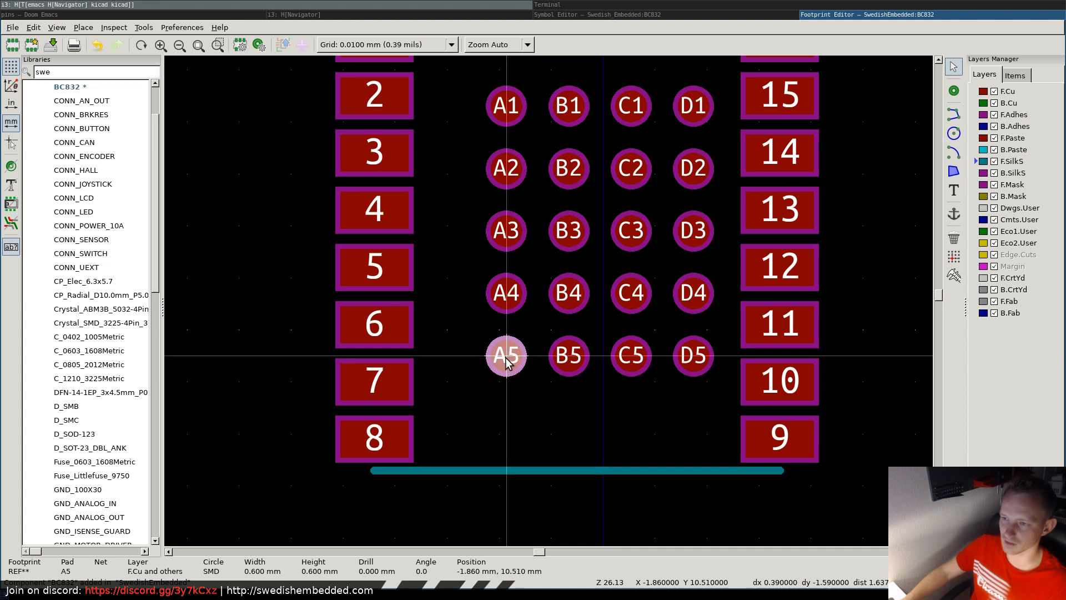
left_click(487, 426)
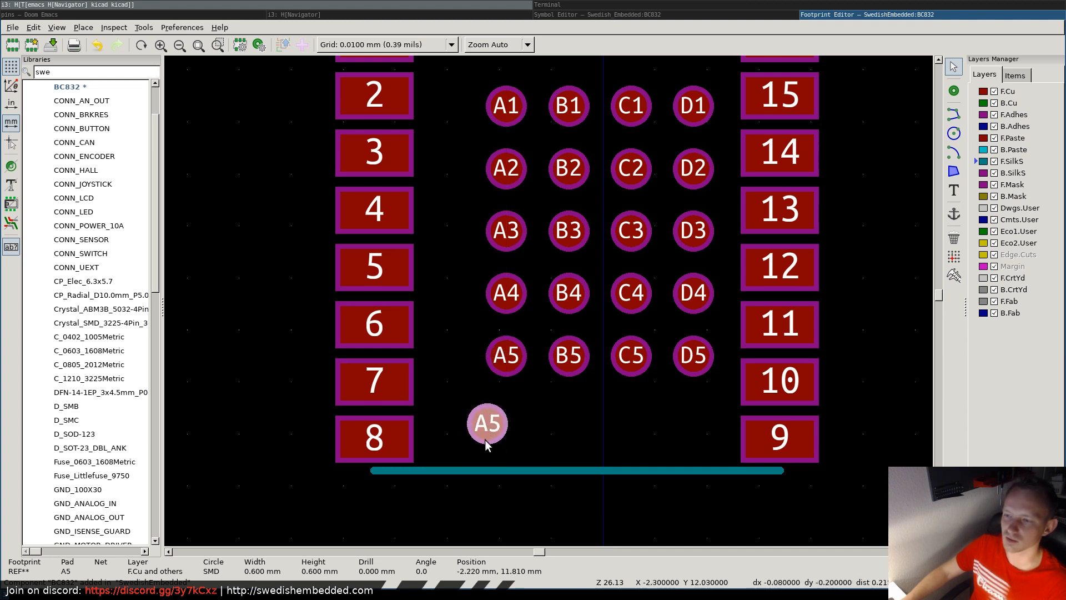
left_click(376, 47)
left_click(376, 48)
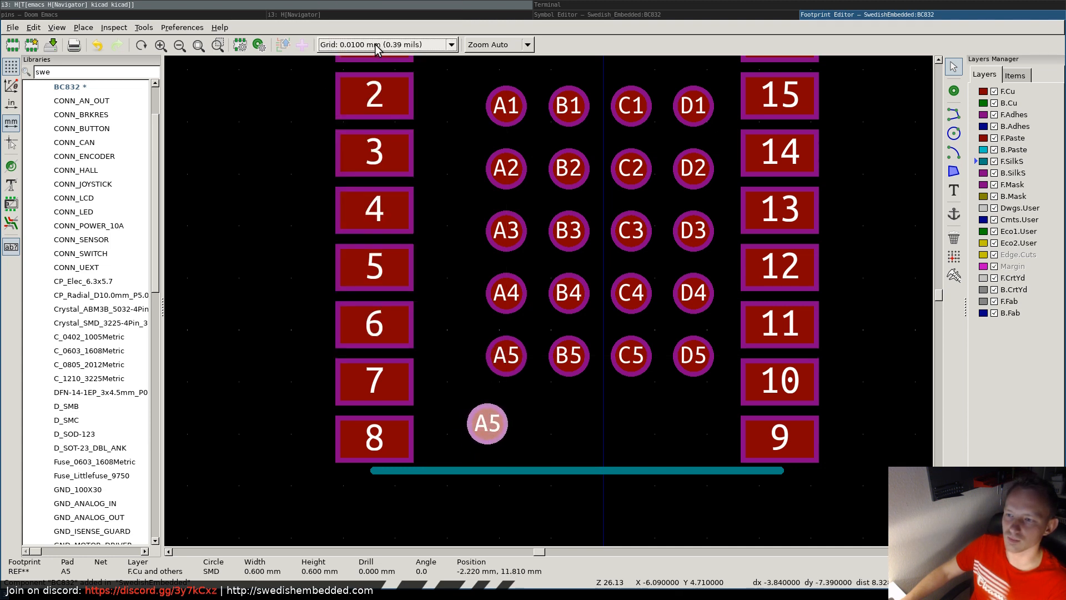
left_click(375, 48)
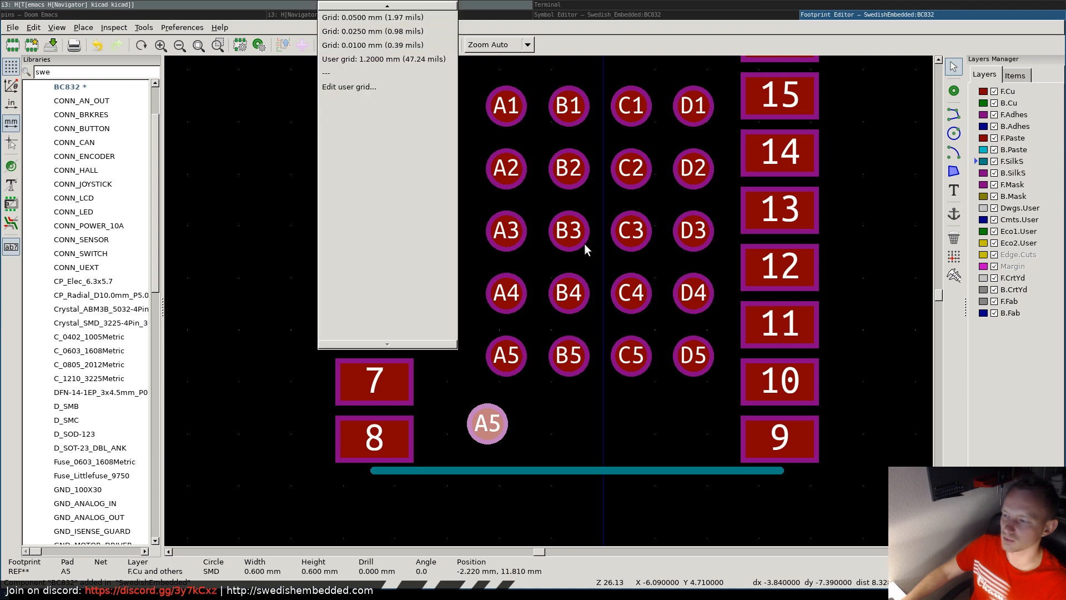
left_click(475, 428)
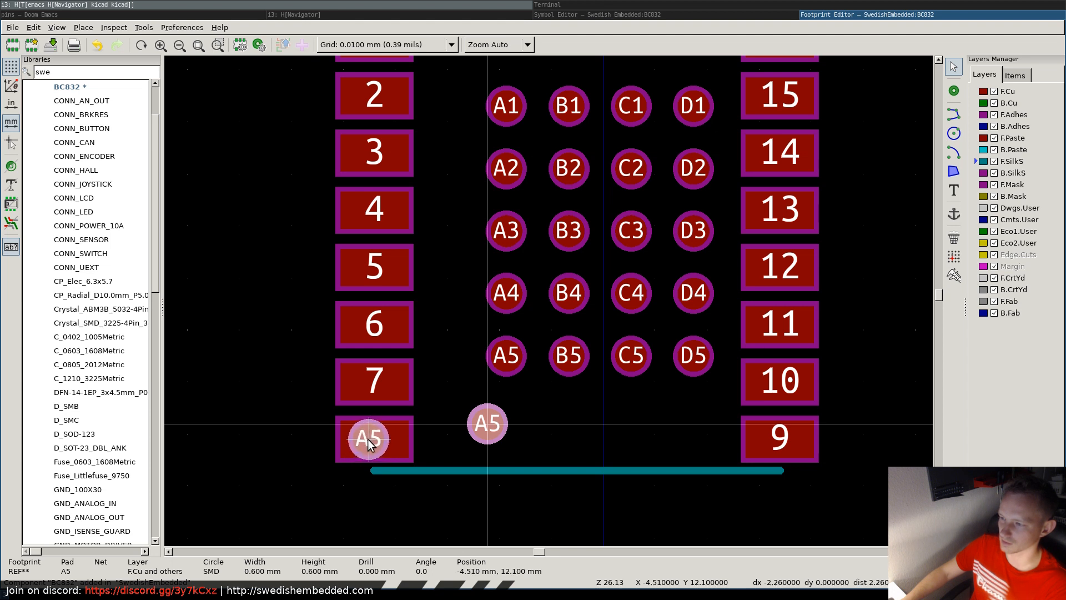
key("Escape")
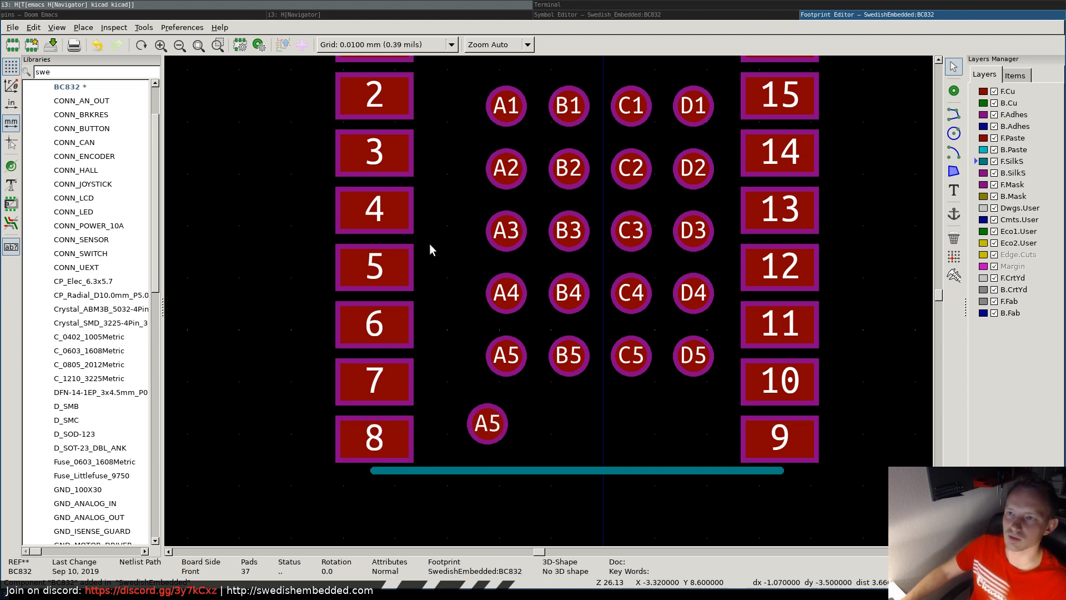
- Switch to the 1.2000 mm user grid and move the duplicate A5 pad to -3.6, 12.0 mm beside pad 8
left_click(358, 40)
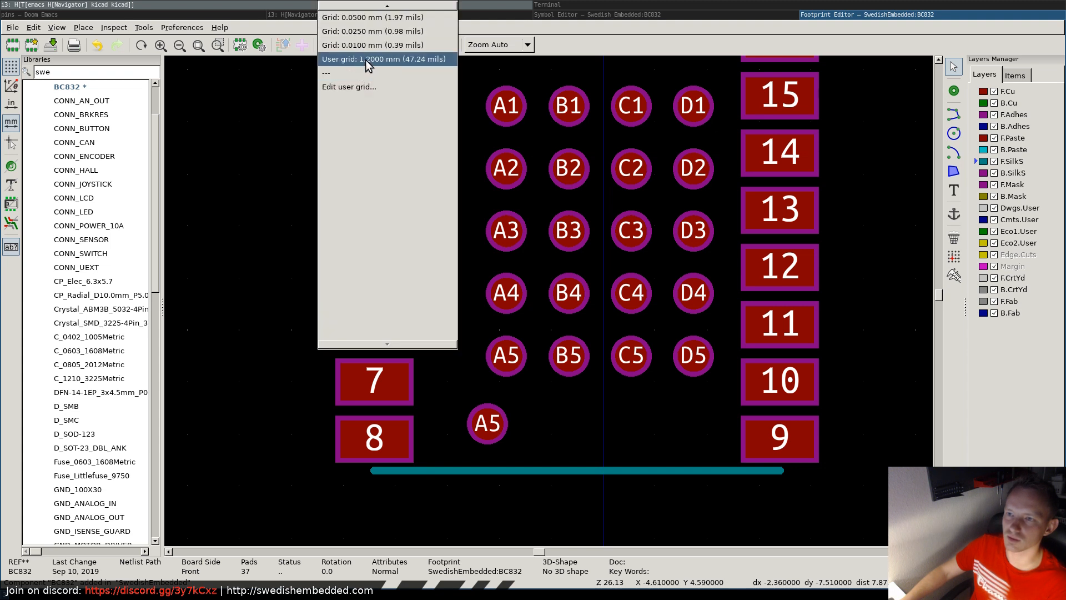
left_click(364, 61)
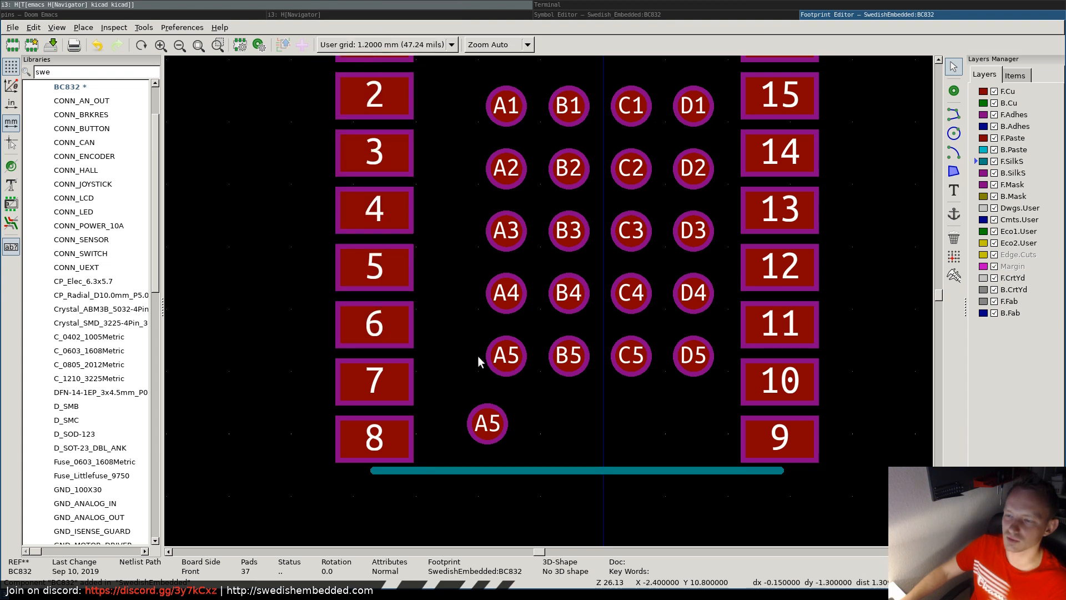
left_click(385, 44)
scroll(392, 109, "up", 3)
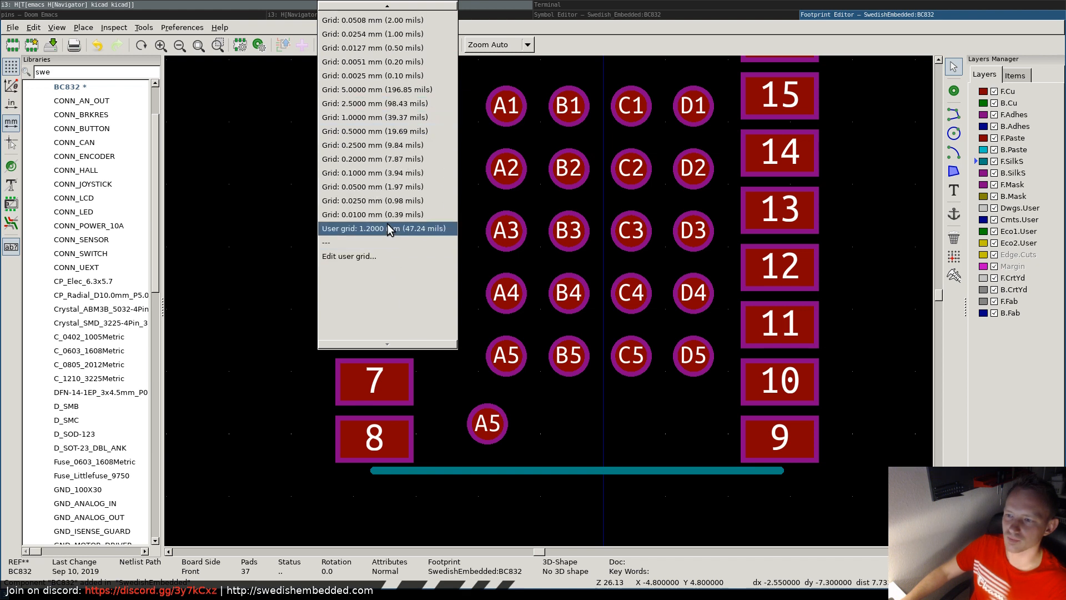
left_click(388, 229)
left_click(488, 425)
left_click_drag(487, 425, 394, 435)
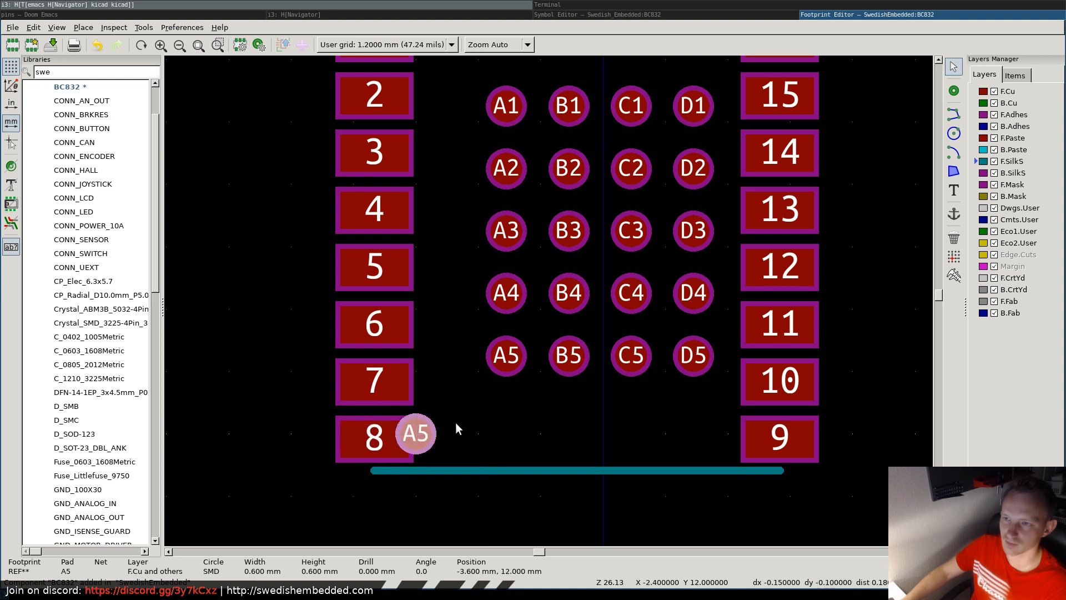
- Set the grid to 0.1000 mm, centre the duplicate A5 pad on pad 8 at -4.4, 12.1 mm and zero the relative coordinates there
left_click(391, 44)
scroll(391, 45, "up", 2)
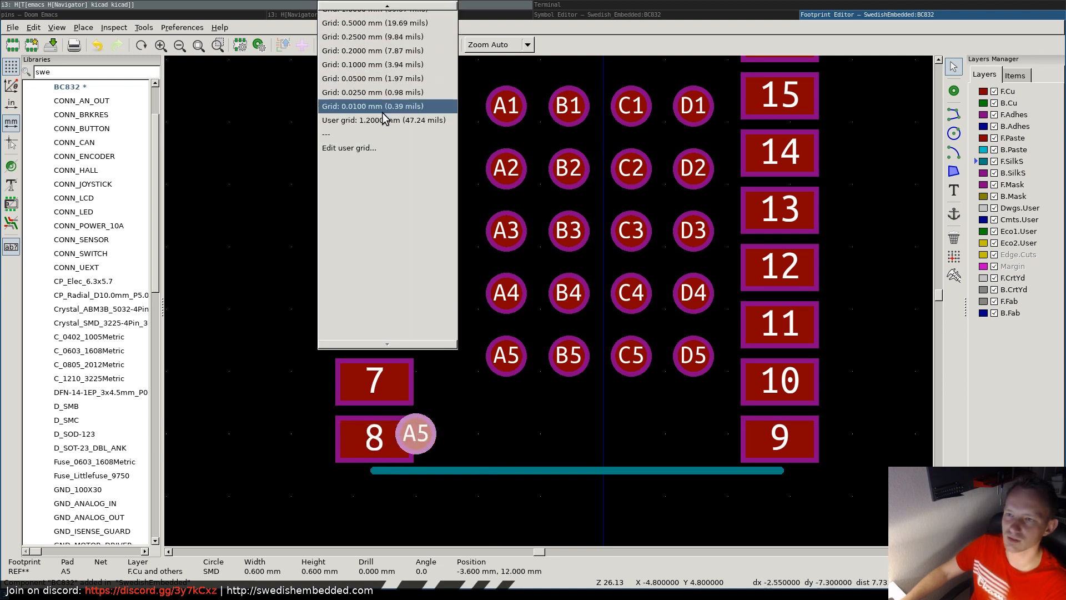
left_click(373, 105)
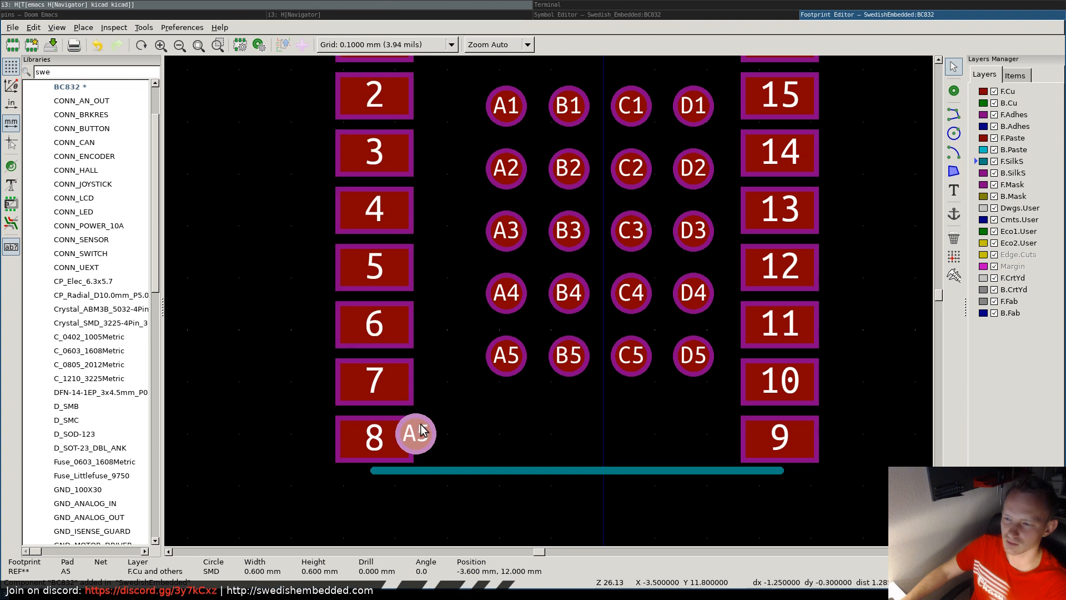
left_click_drag(422, 429, 375, 442)
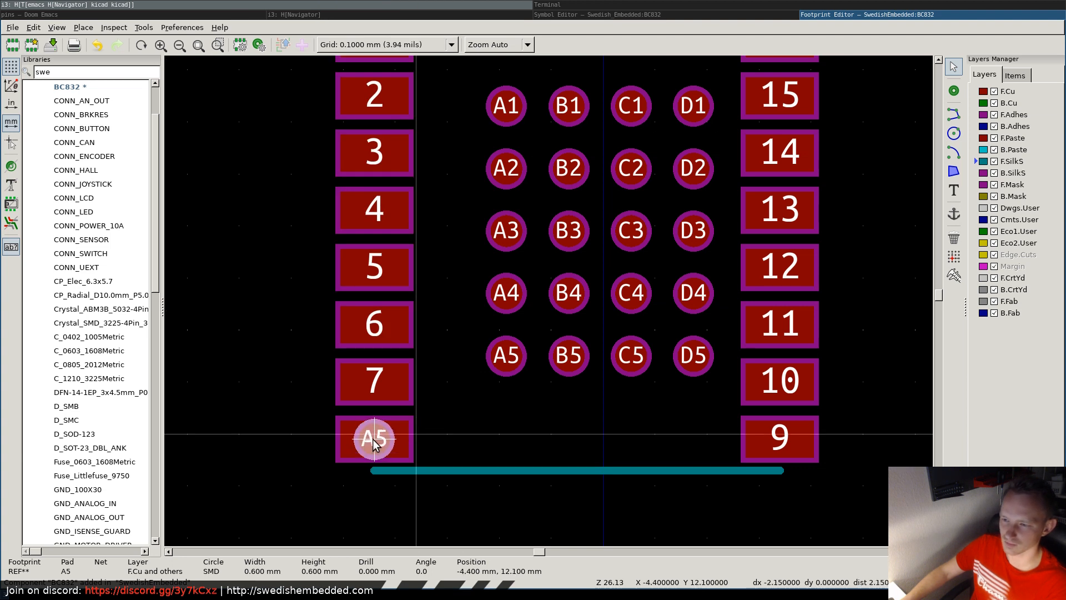
key("space")
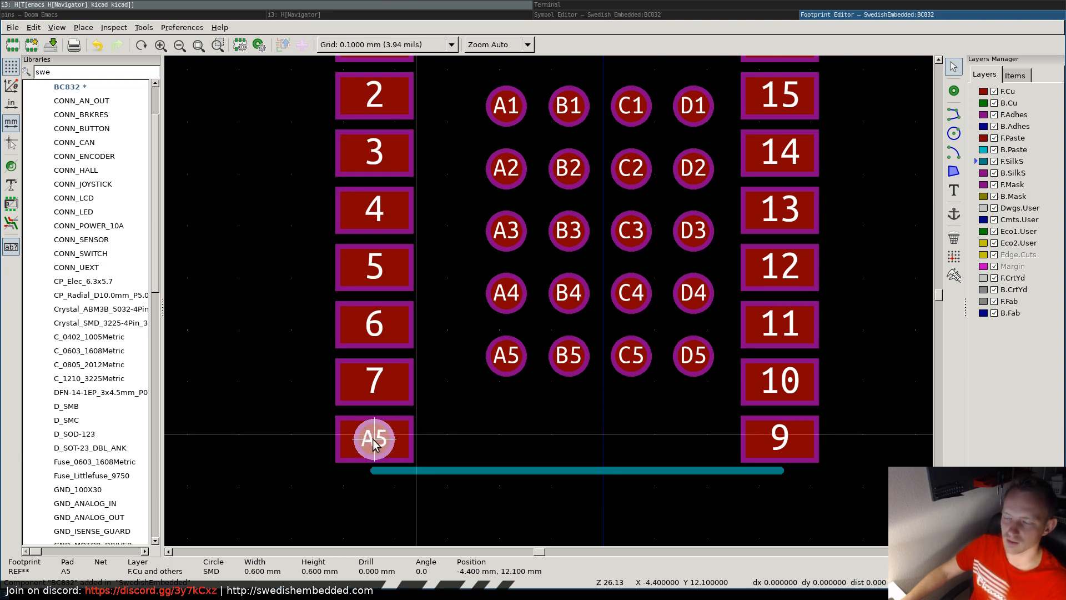
key("Escape")
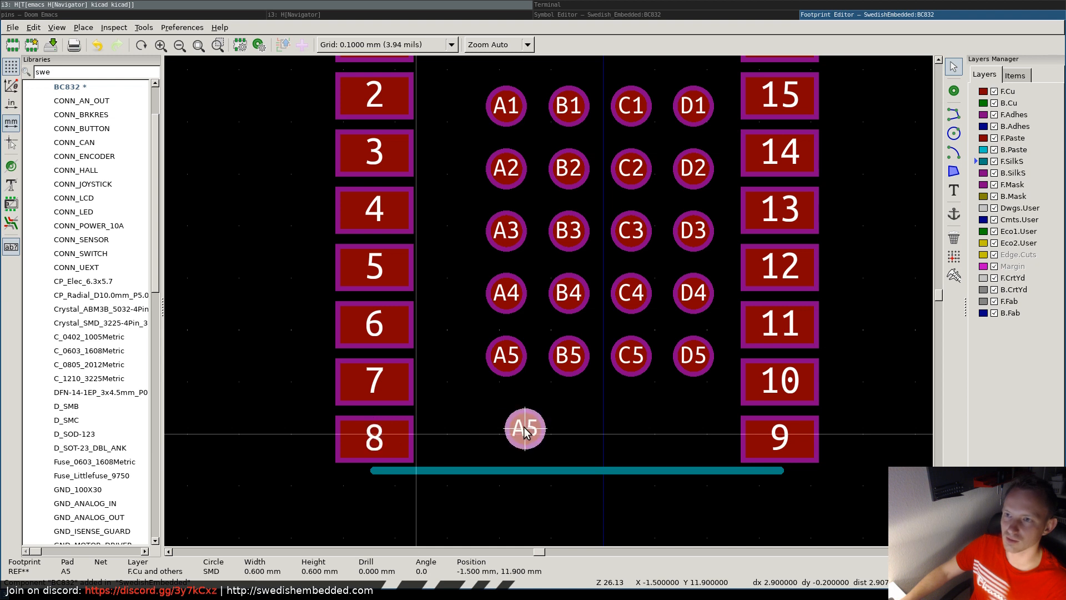
- Set the grid to 0.0100 mm and place the duplicate A5 pad 2.15 mm right of and 0.35 mm above pad 8's centre
left_click(383, 45)
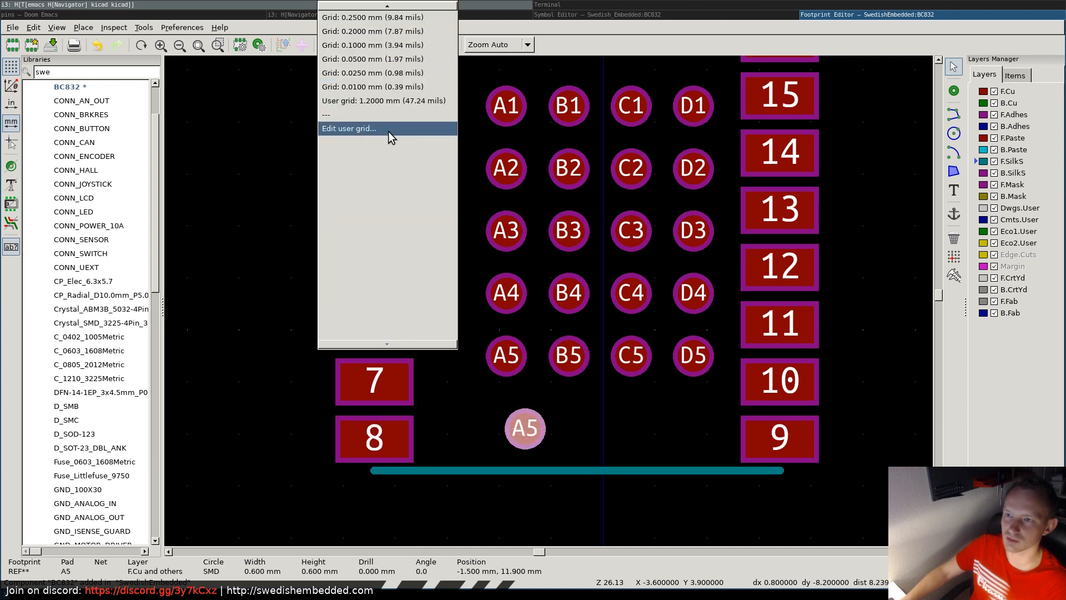
left_click(377, 86)
key("m")
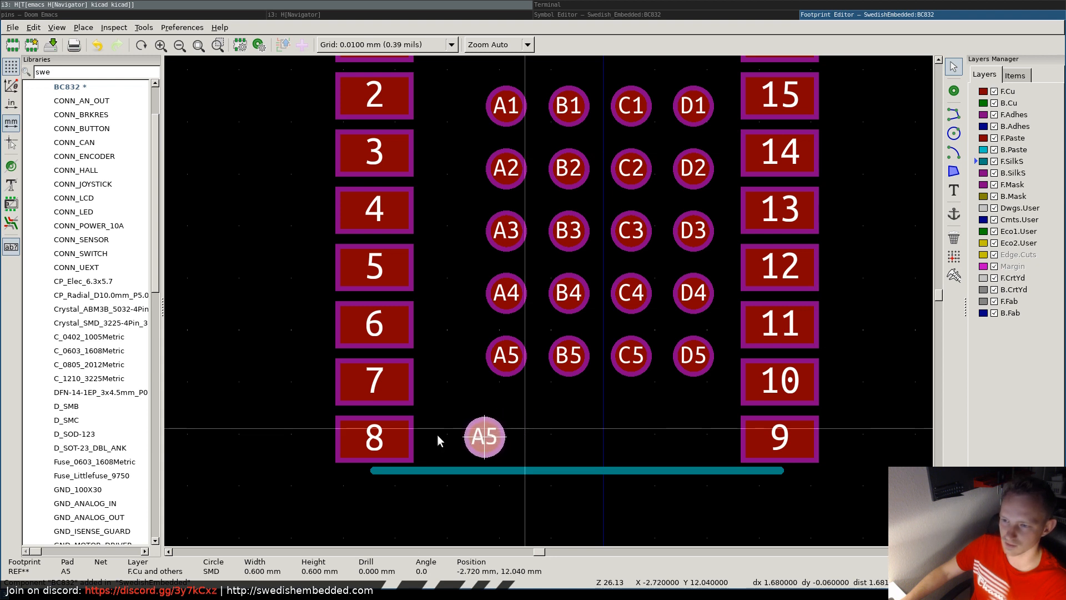
left_click(486, 423)
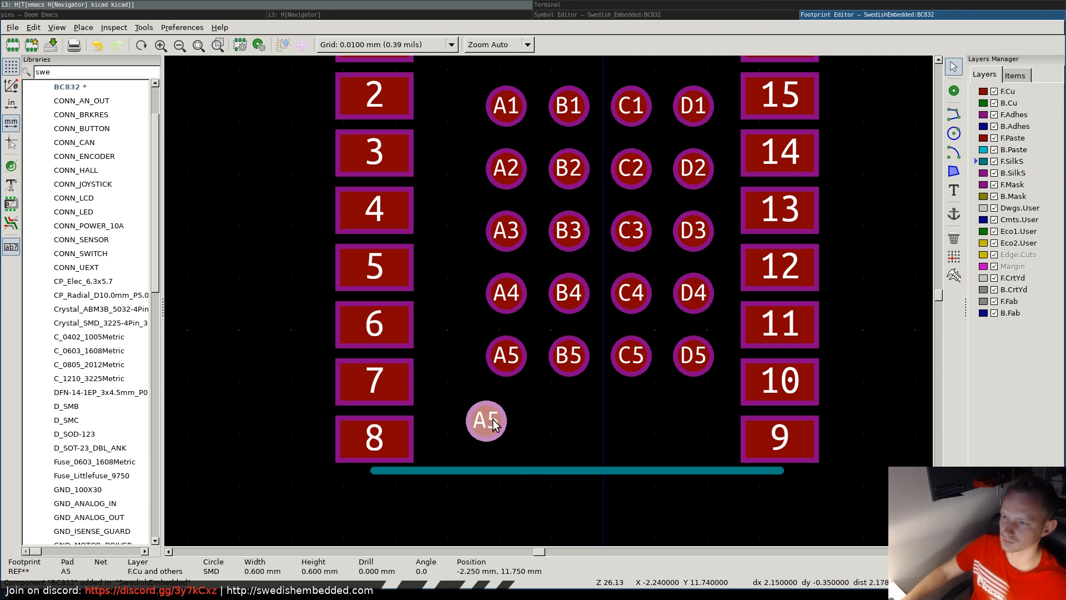
- Move the whole block of round pads A1 to D5 so that its A5 pad lies exactly on the duplicate A5
left_click_drag(473, 79, 720, 378)
key("m")
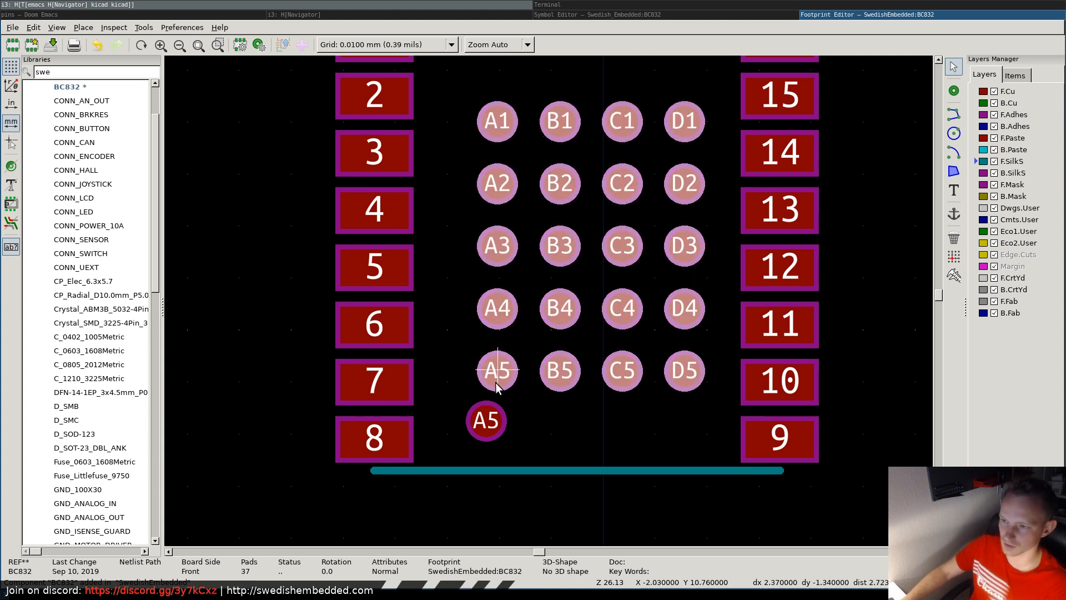
scroll(485, 421, "up", 8)
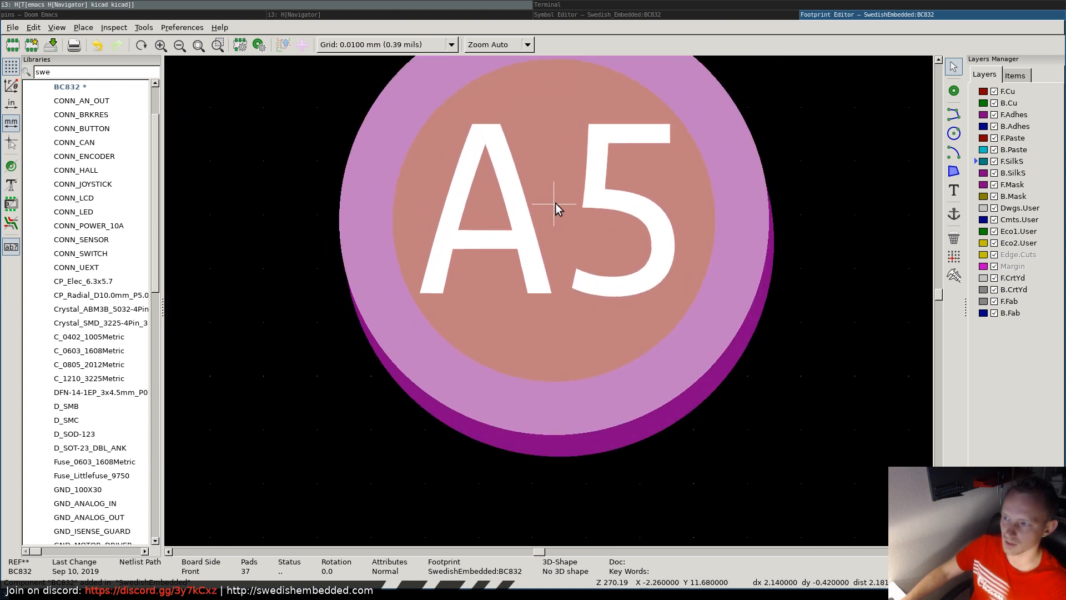
left_click(555, 230)
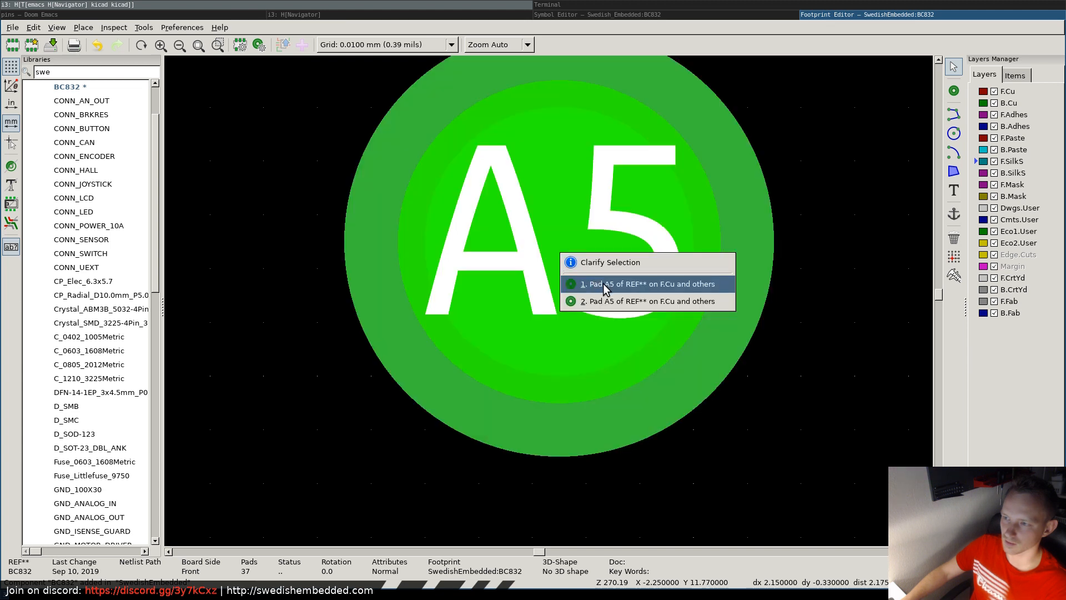
- Delete one of the two overlapping A5 pads and check the placement of the round-pad block in the whole footprint
left_click(603, 283)
key("Delete")
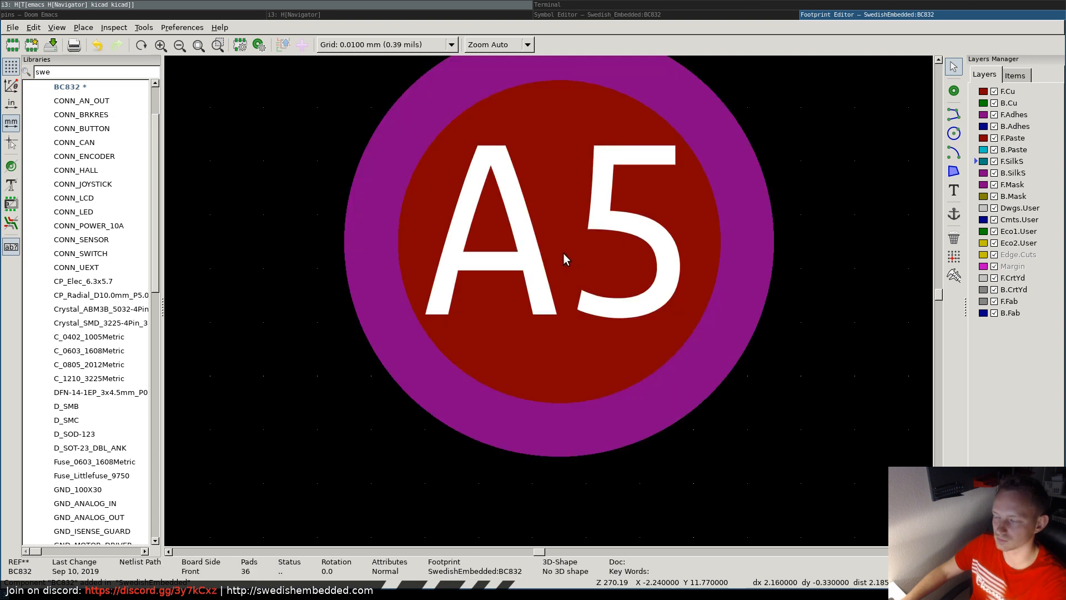
scroll(563, 252, "down", 8)
scroll(547, 299, "up", 4)
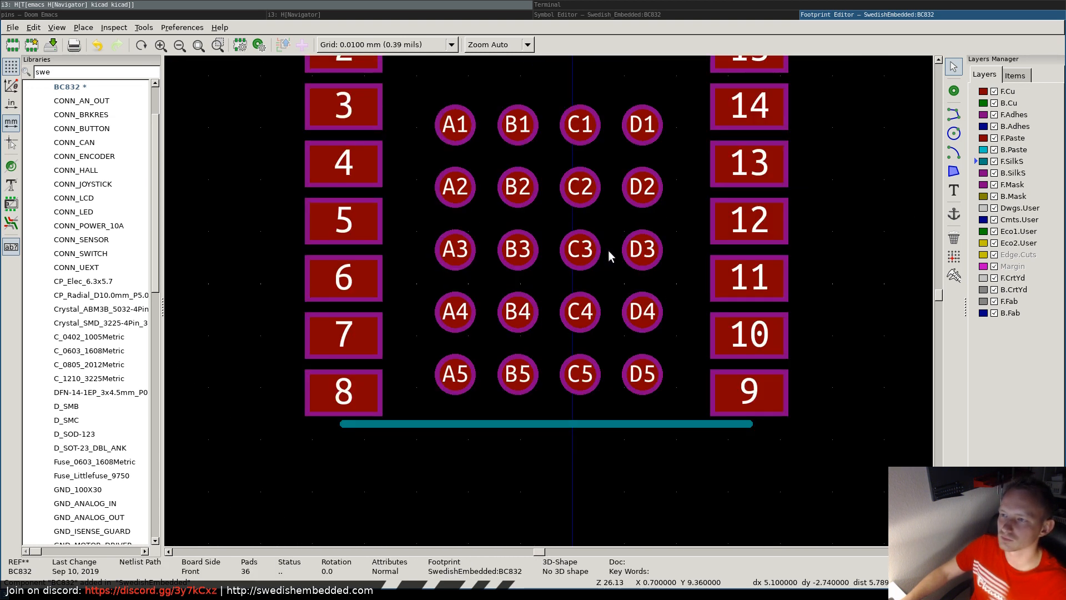
scroll(543, 301, "down", 3)
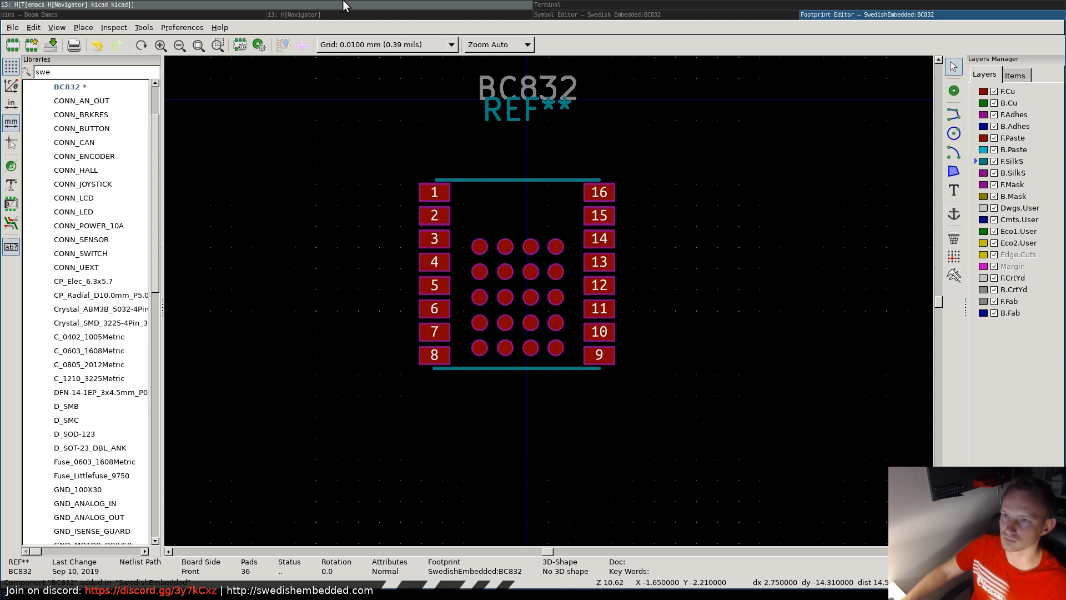
- Check pad A1's diameter against the datasheet's mechanical drawing, using its pad properties and a measurement across the pad
left_click(327, 14)
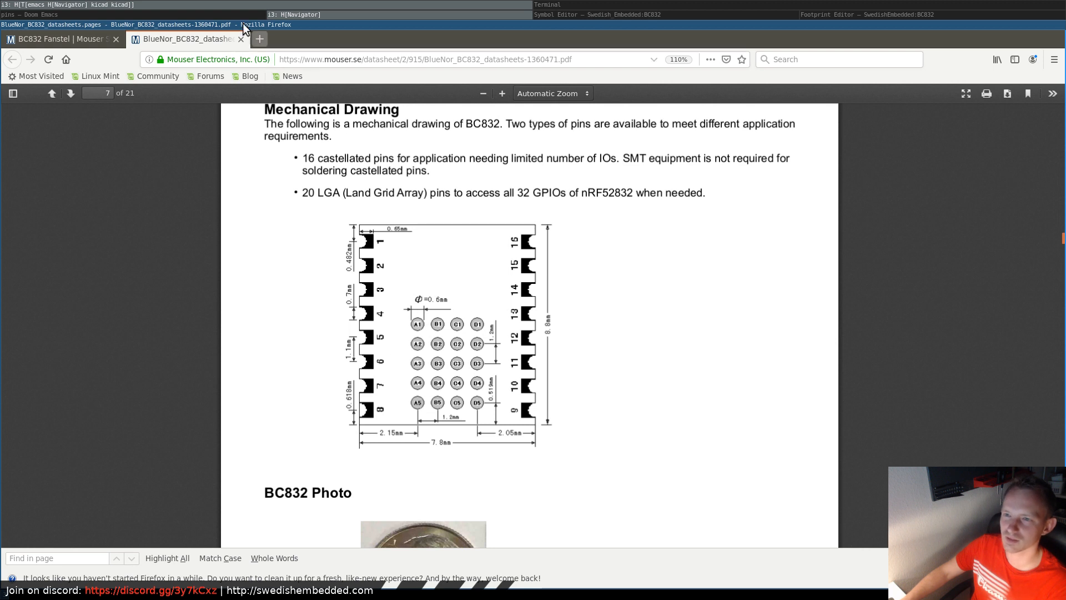
left_click(857, 13)
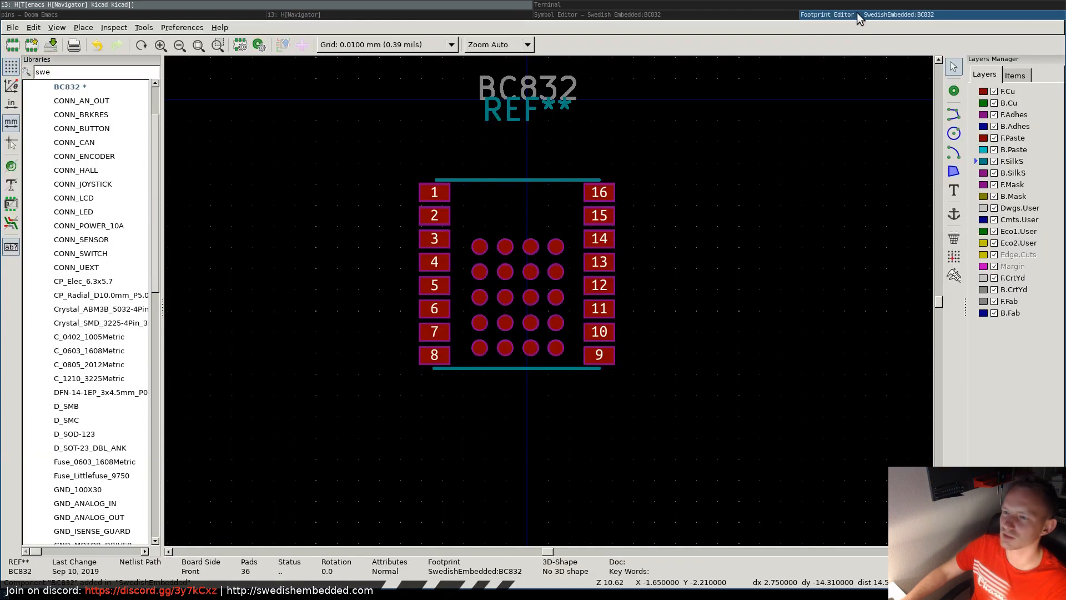
double_click(479, 248)
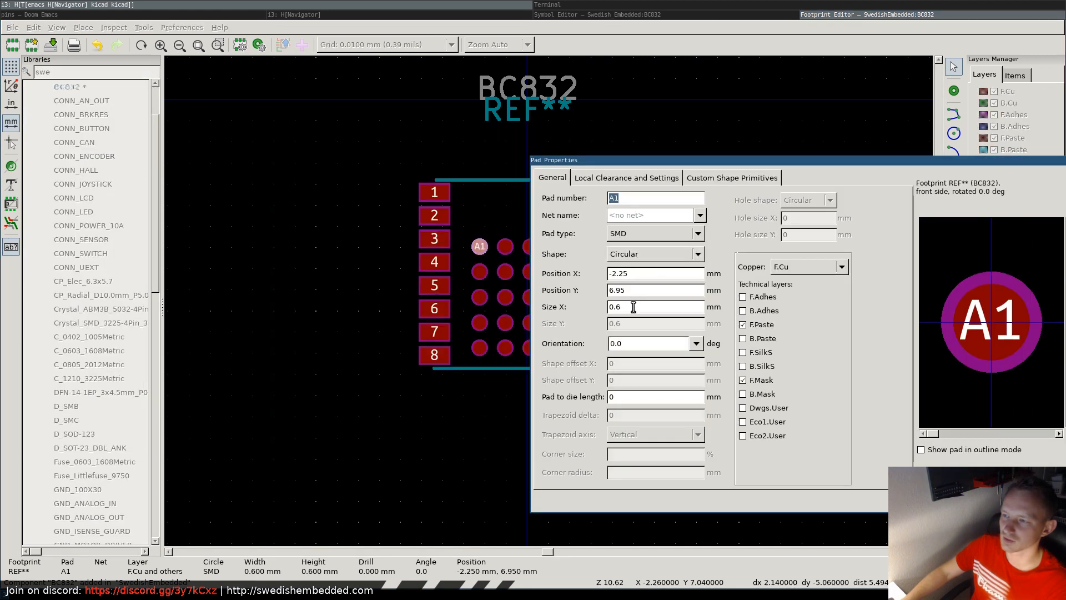
key("Escape")
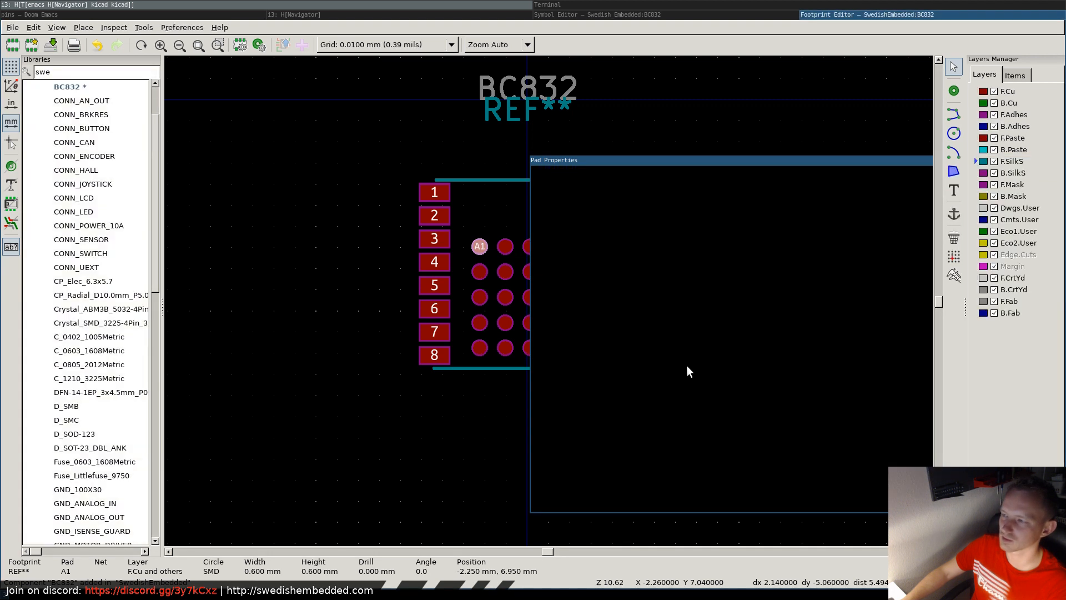
left_click(956, 277)
scroll(460, 245, "up", 8)
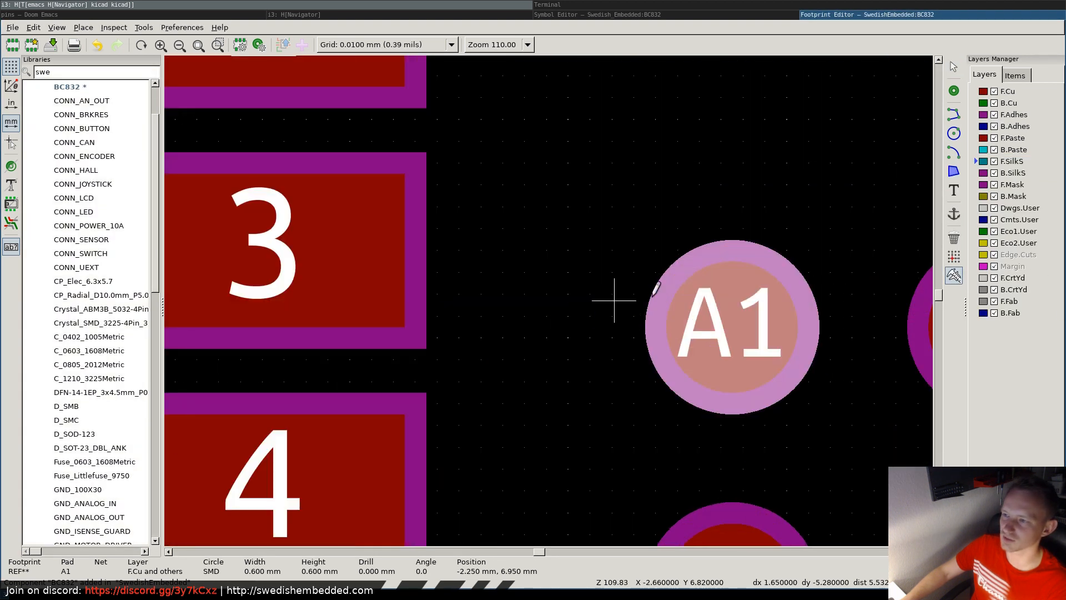
left_click(666, 322)
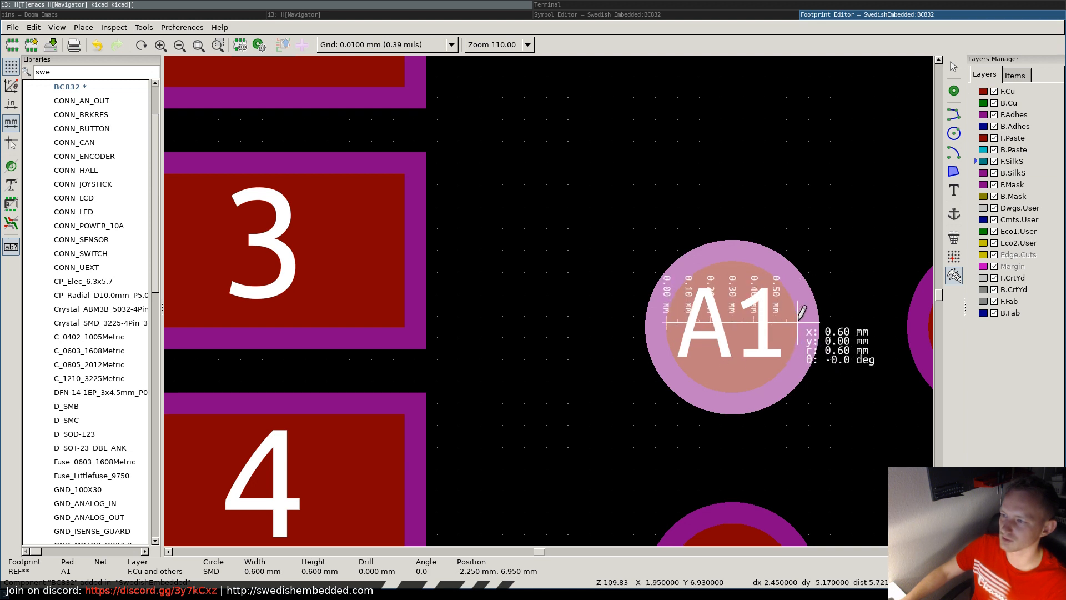
- Measure the vertical pitch from the centre of pad A1 to the centre of pad A2
key("Home")
scroll(555, 291, "up", 3)
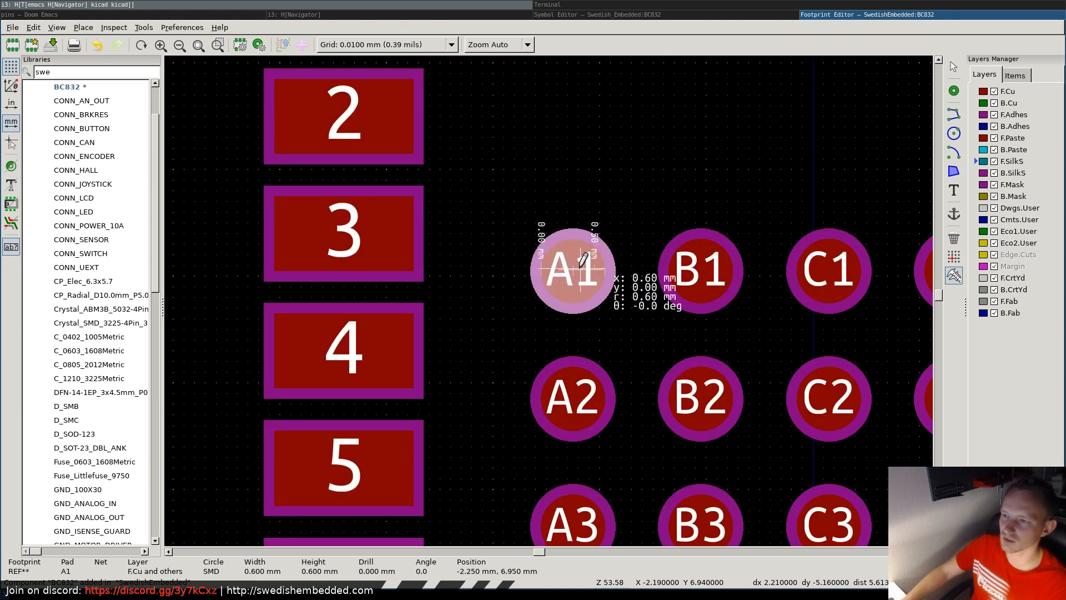
left_click(574, 270)
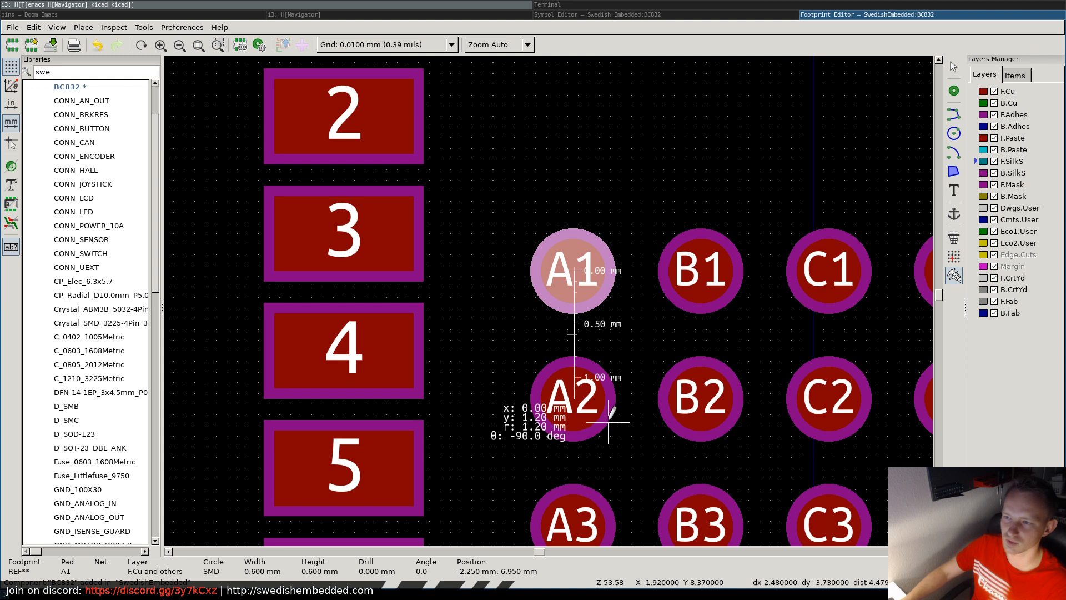
scroll(577, 388, "down", 8)
scroll(544, 313, "up", 4)
scroll(544, 315, "up", 6)
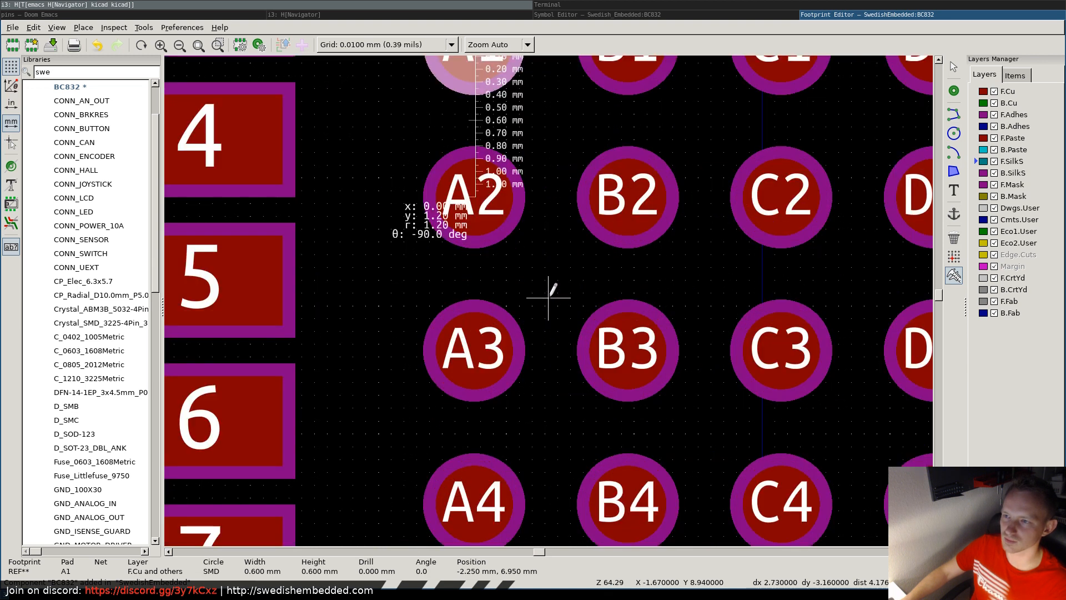
scroll(551, 298, "down", 5)
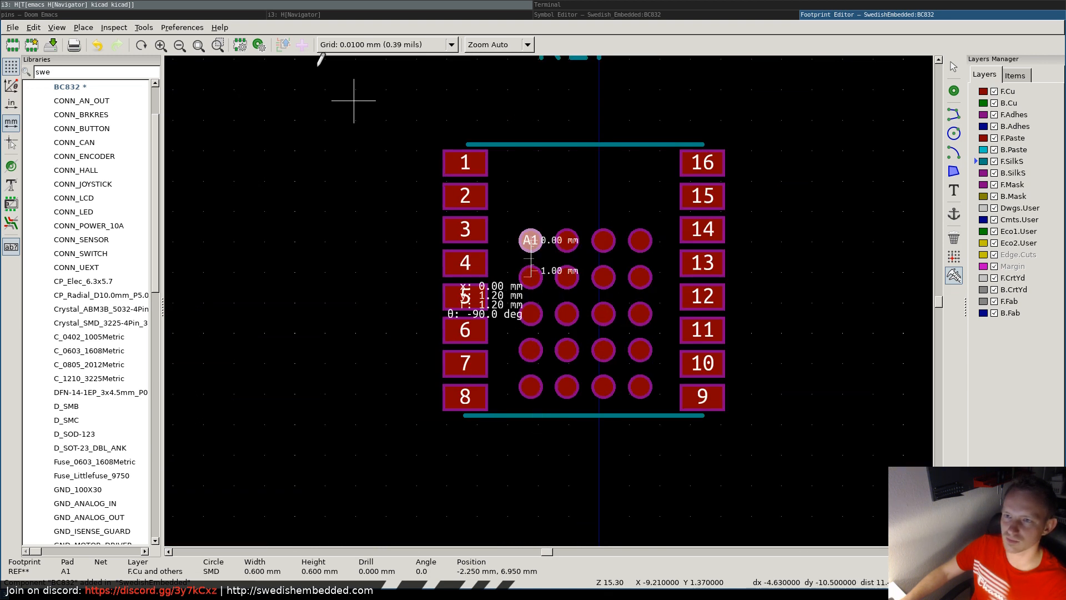
- Consult the round-pad spacing in the datasheet drawing and measure the horizontal distance between pads A5 and B5
left_click(345, 15)
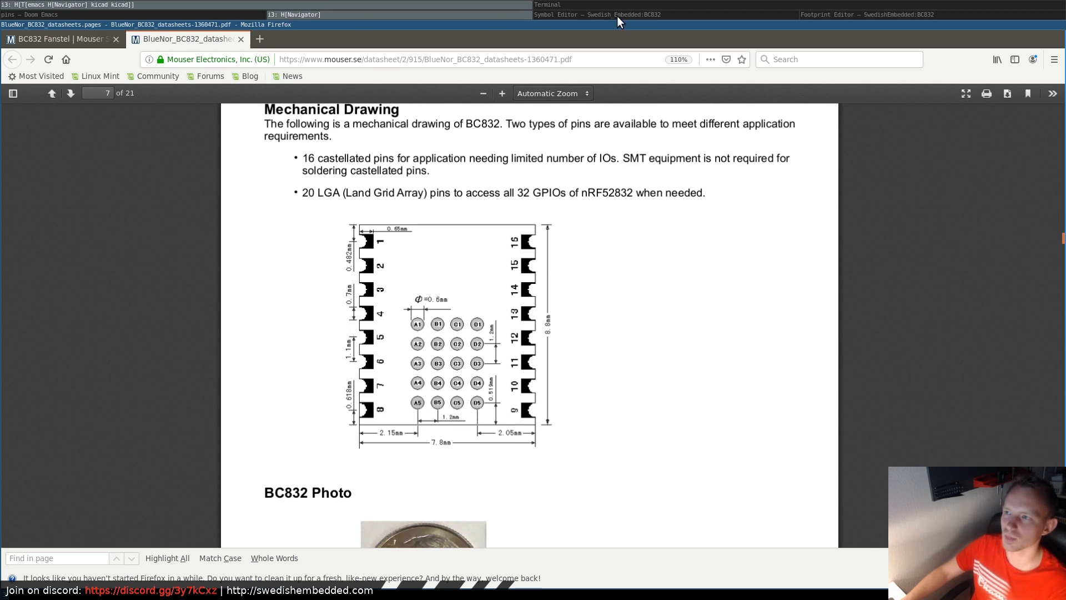
left_click(837, 12)
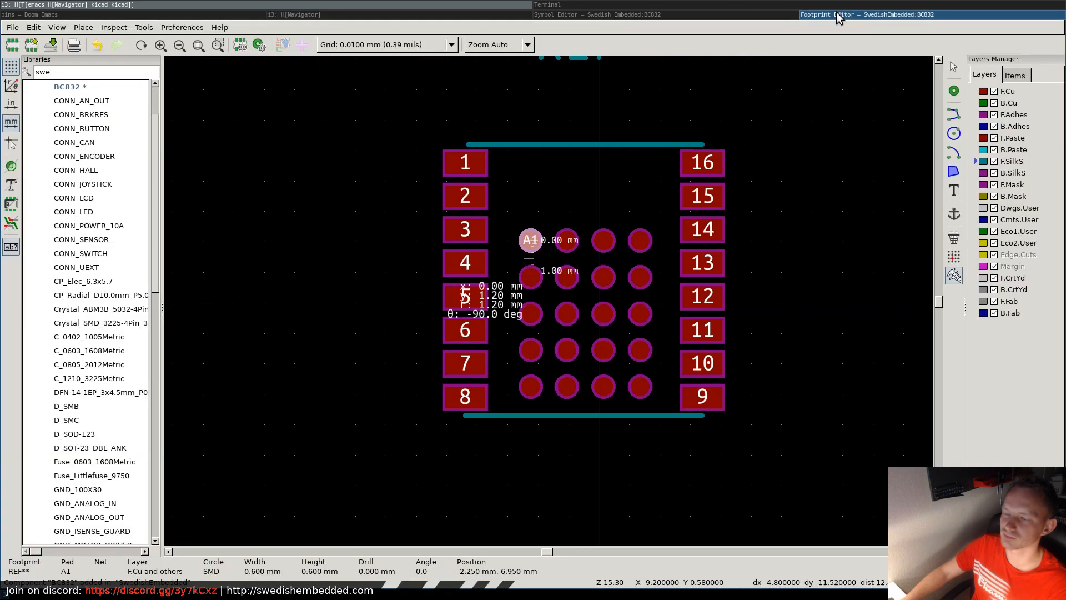
left_click(532, 387)
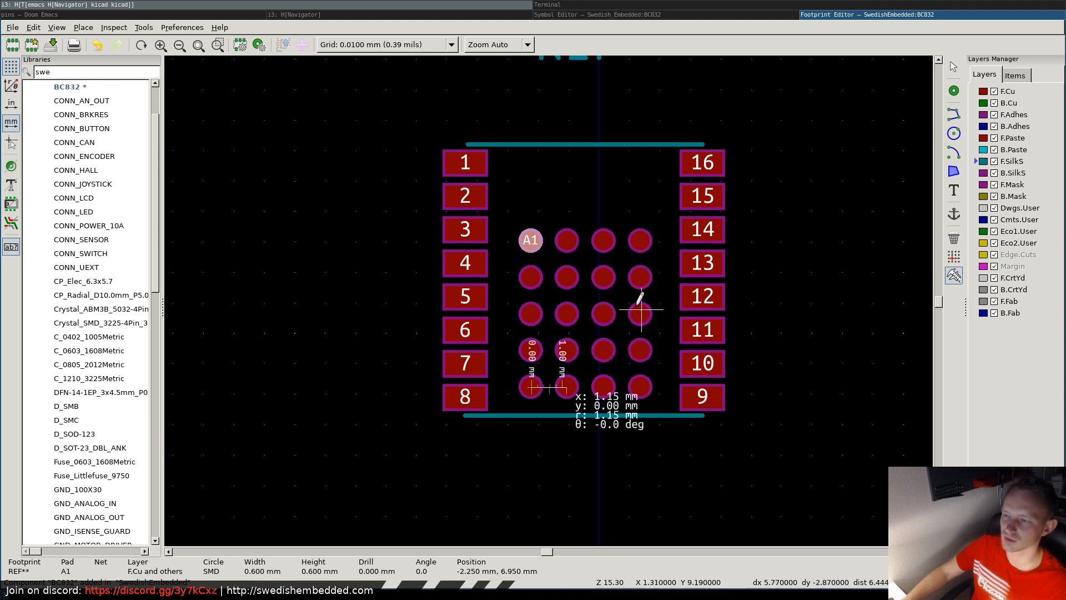
left_click(591, 288)
key("Escape")
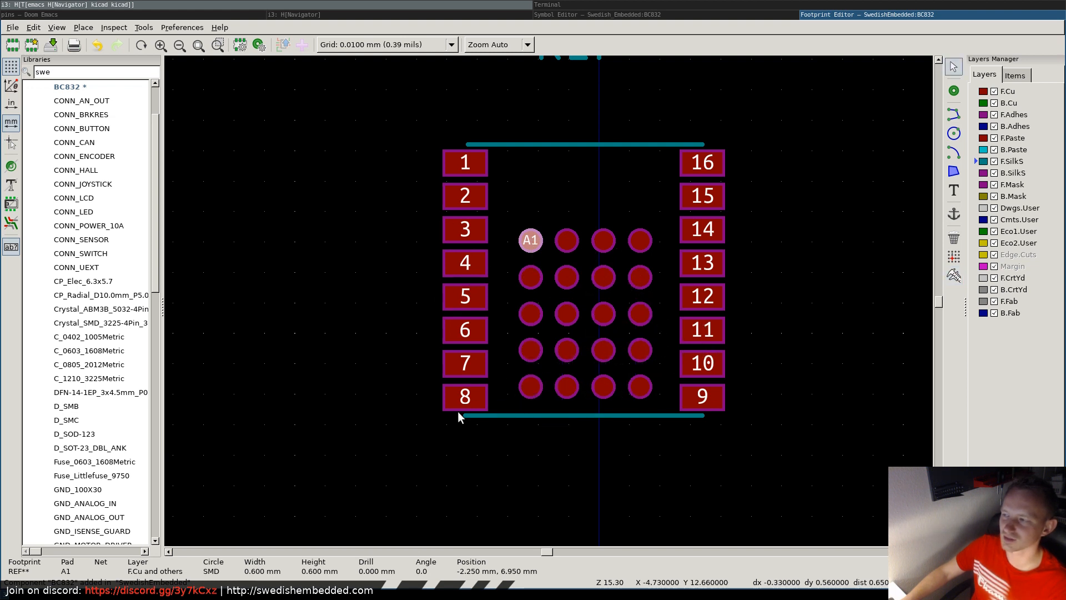
- Measure the vertical distance between the two silkscreen lines and compare it with the module height in the datasheet drawing
left_click(954, 275)
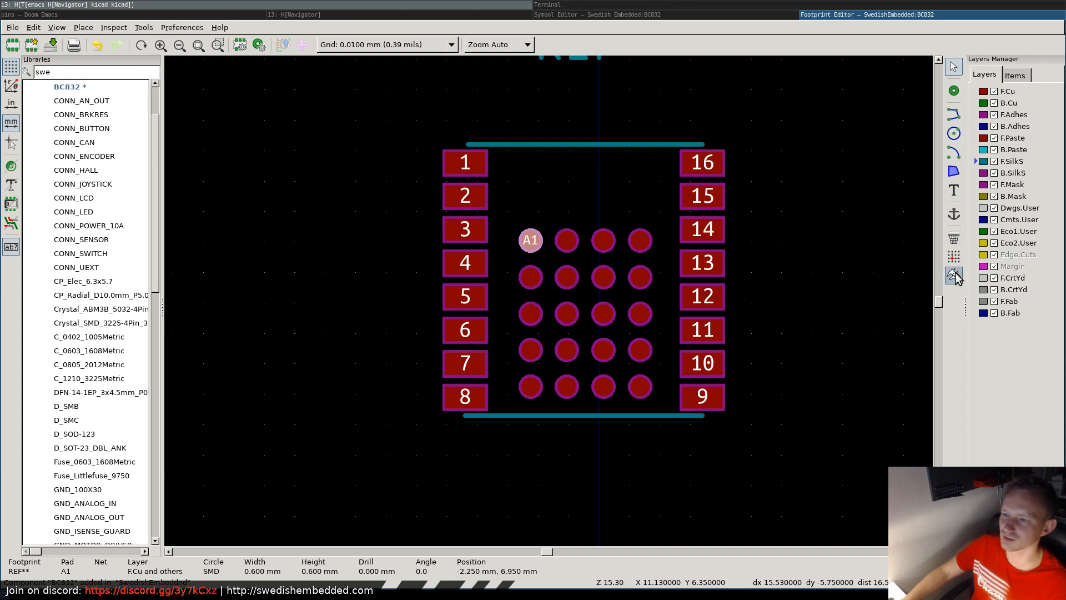
left_click(465, 416)
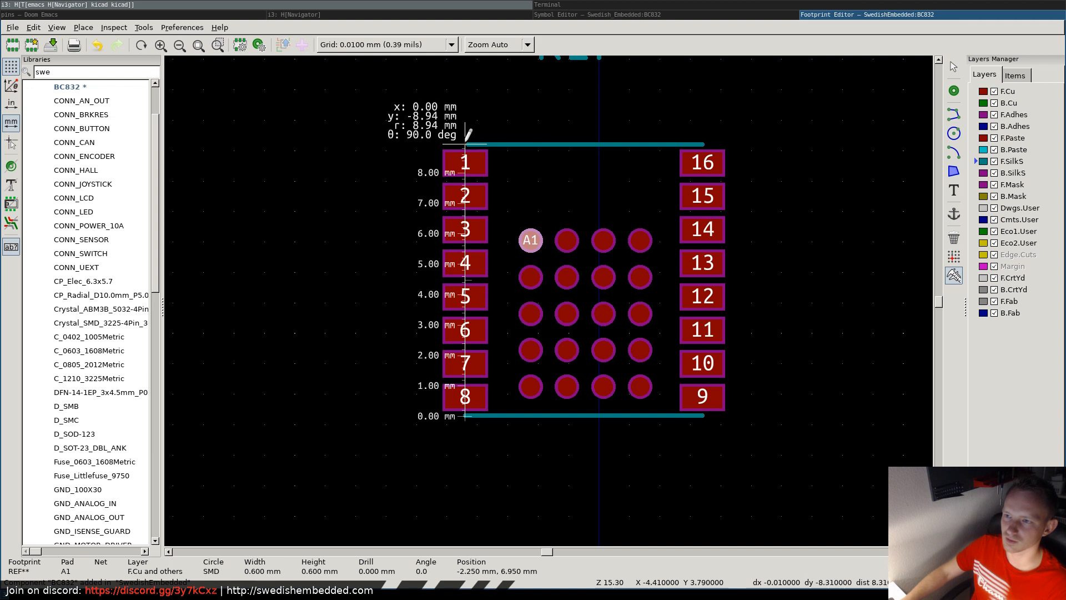
left_click(425, 14)
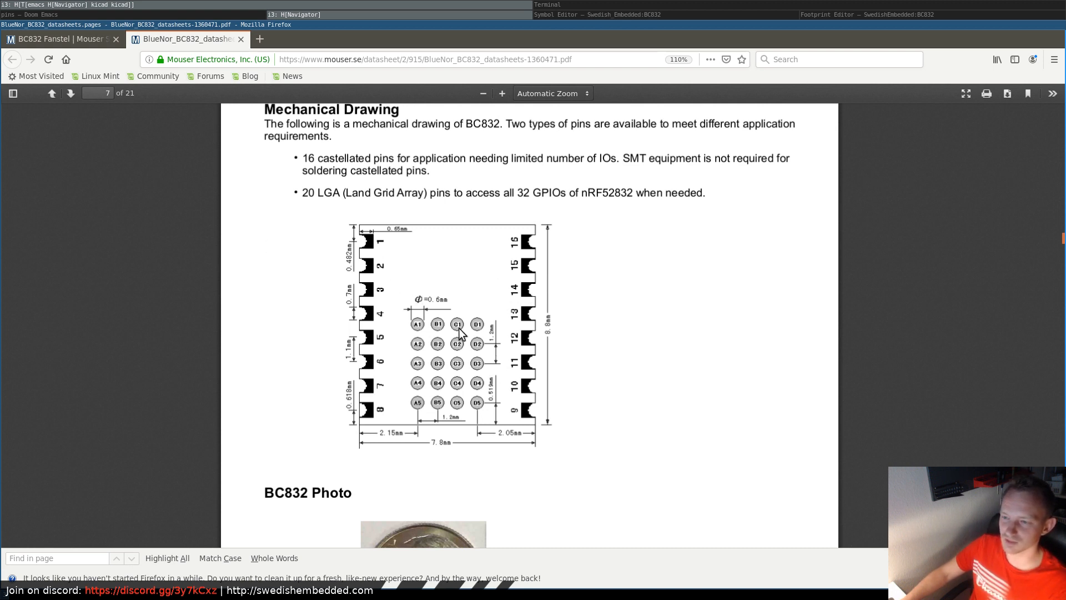
left_click(845, 15)
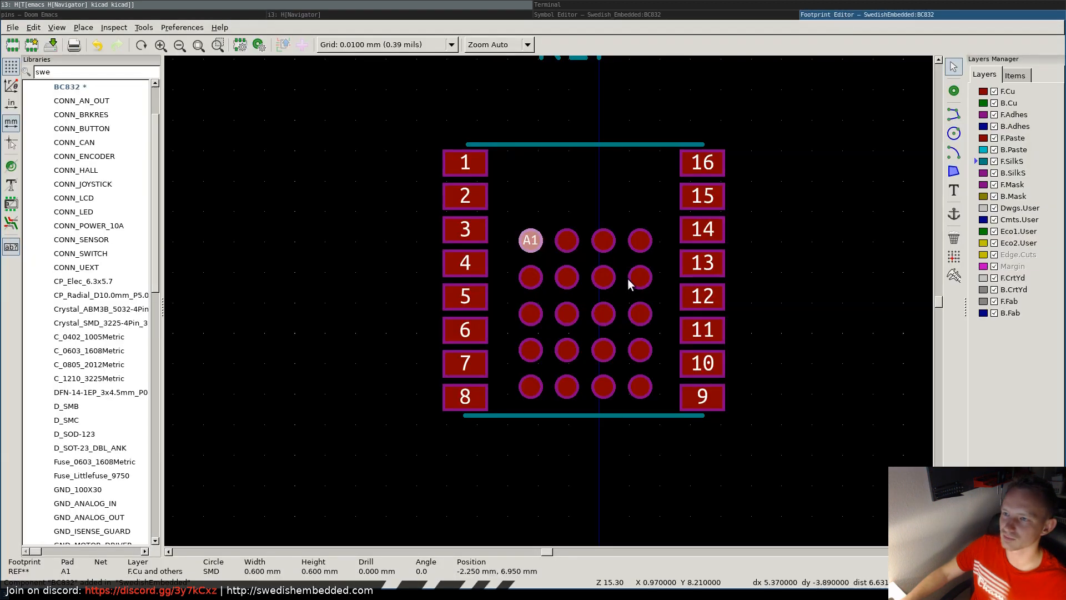
- Draw a small pin 1 marker circle with a radius of about 0.14 mm on F.SilkS, left of pad 1
left_click(954, 133)
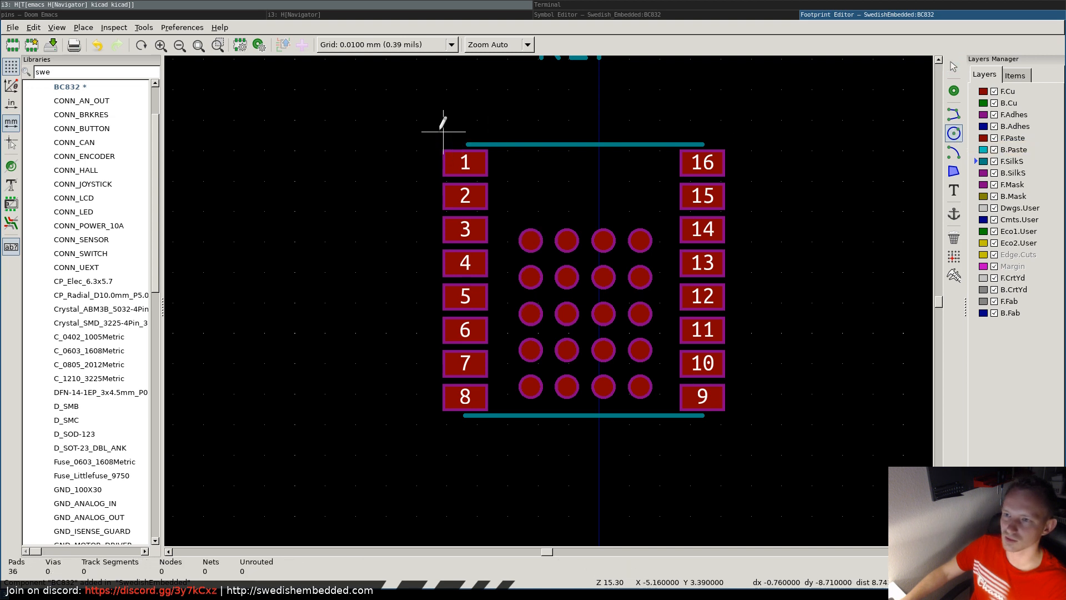
left_click(416, 158)
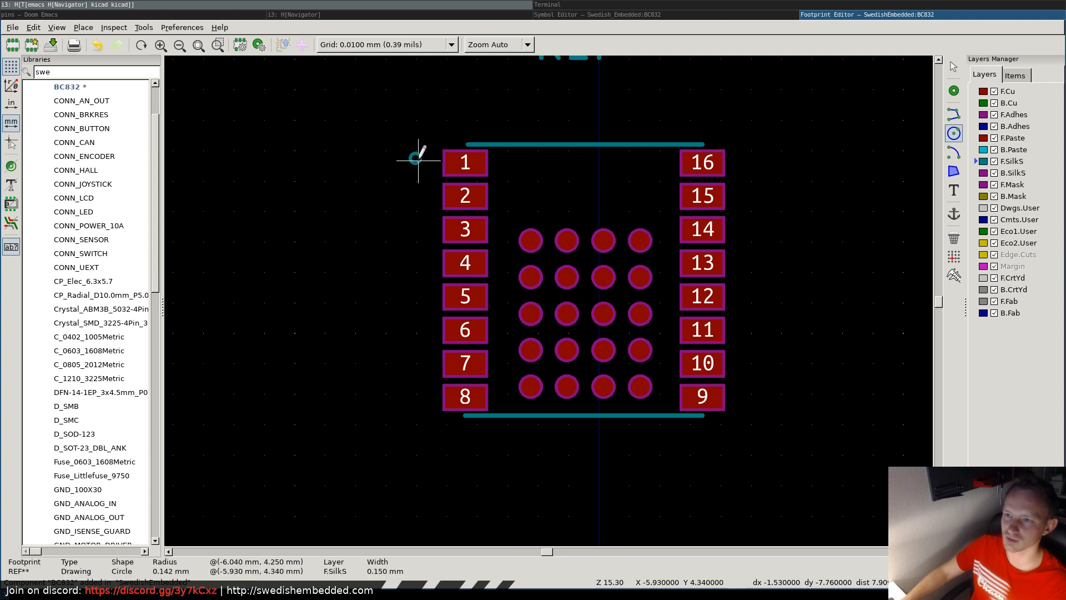
left_click(418, 160)
scroll(414, 160, "up", 4)
key("Escape")
- Move the marker circle closer to pad 1's upper-left corner, centring it at about -5.49, 3.70 mm
left_click(572, 286)
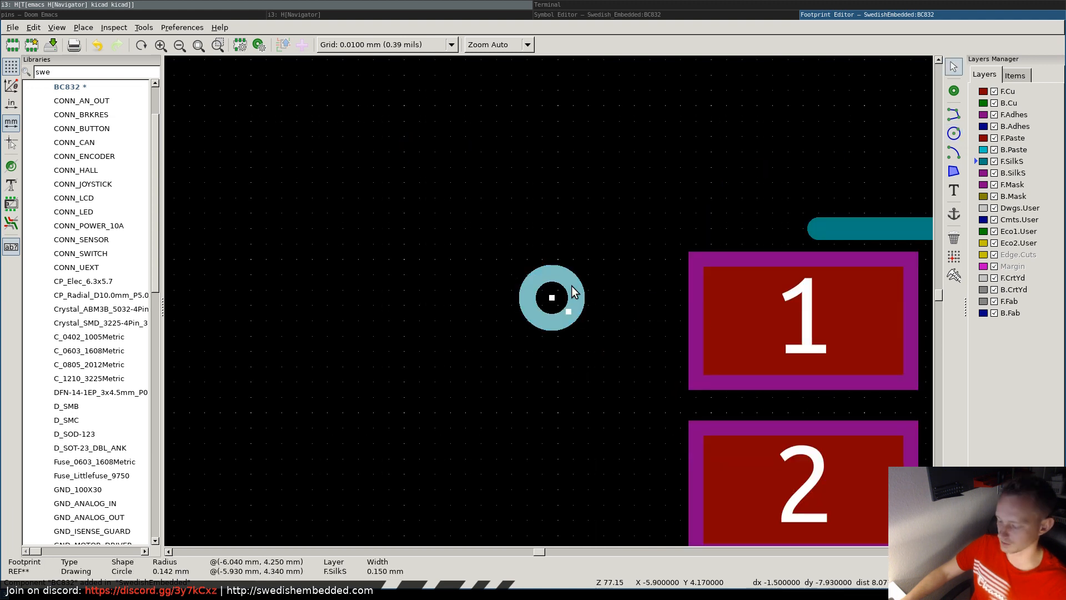
key("m")
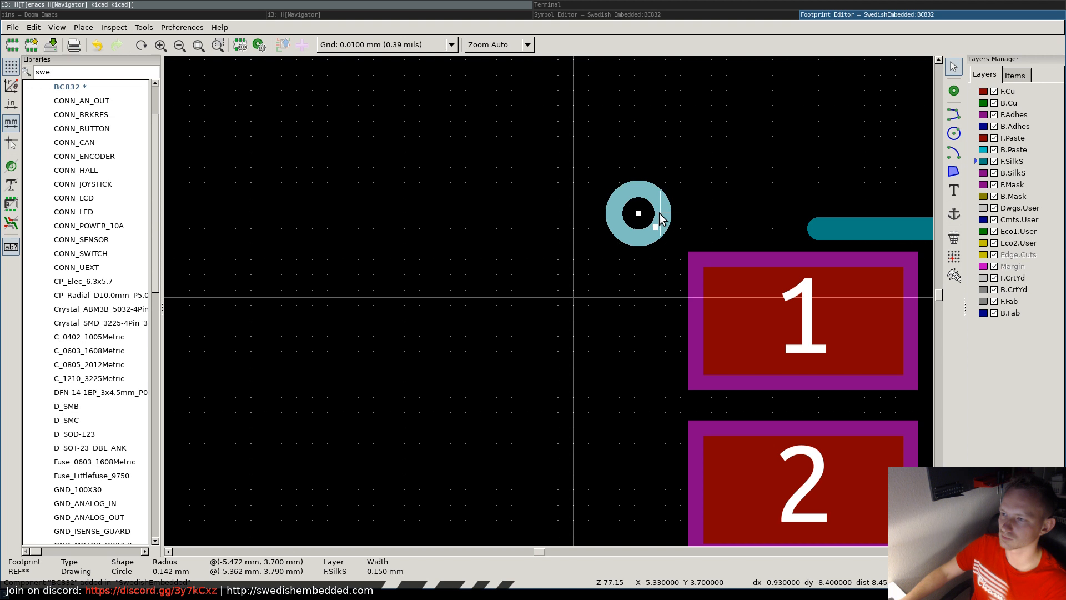
left_click(656, 212)
scroll(656, 212, "down", 8)
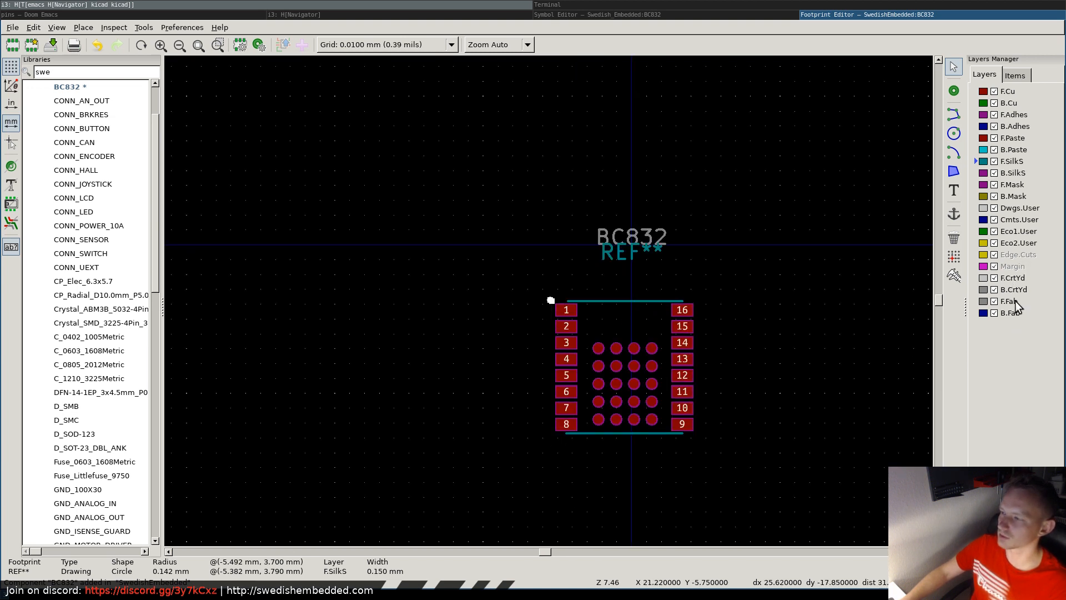
- Make F.CrtYd the active layer and start the graphic line tool for the courtyard
left_click(1013, 277)
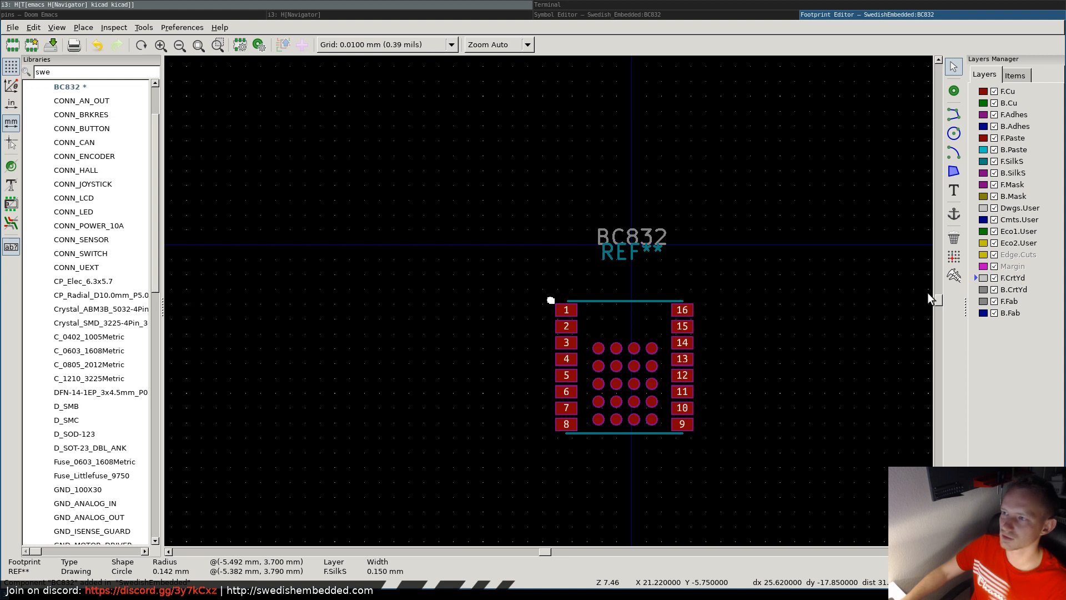
left_click(954, 115)
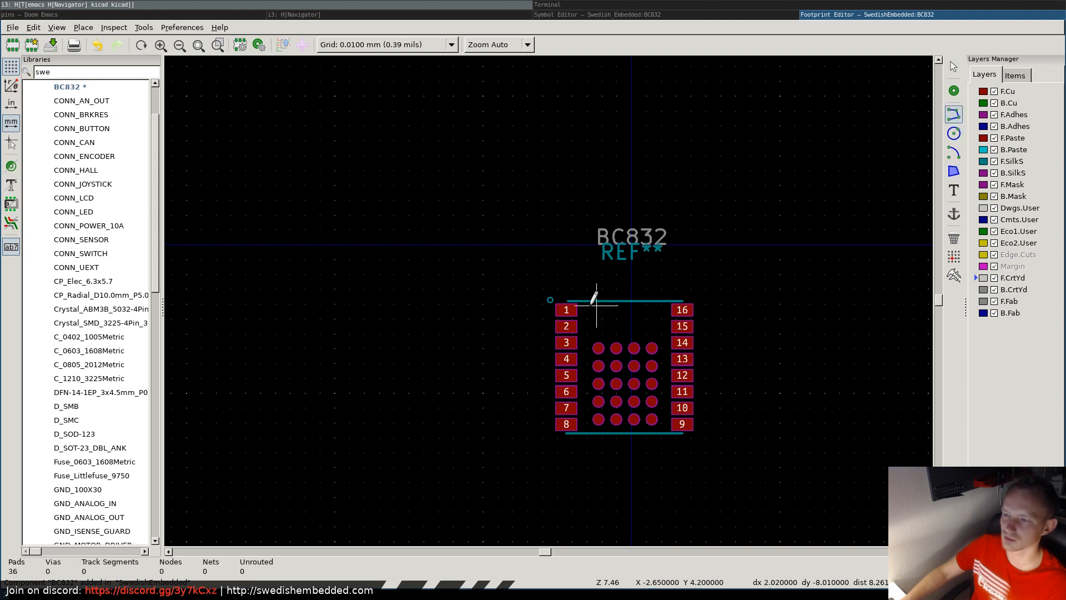
scroll(553, 323, "up", 3)
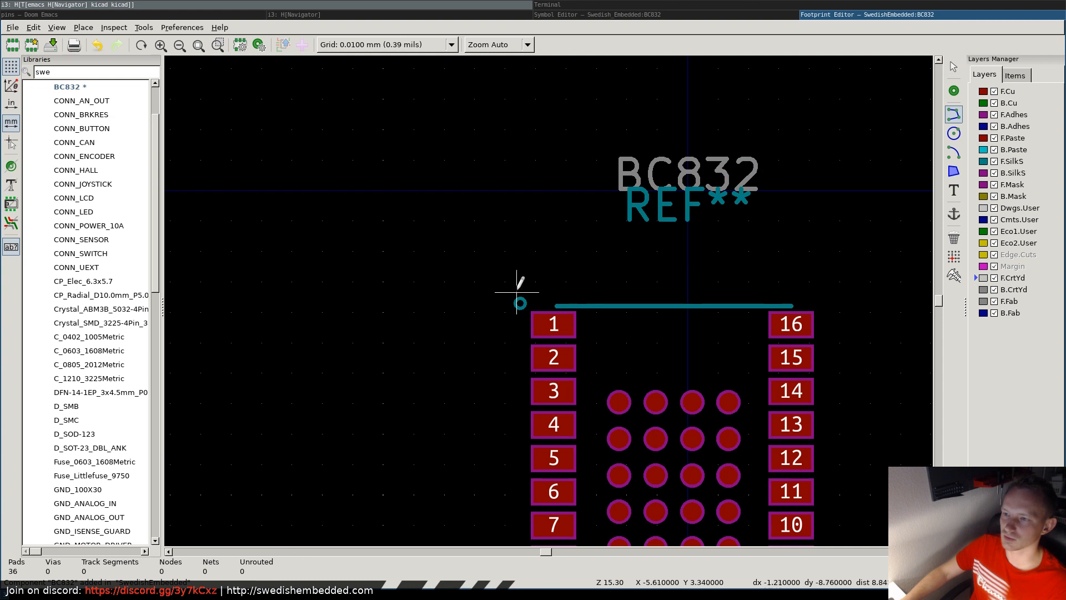
scroll(512, 292, "down", 3)
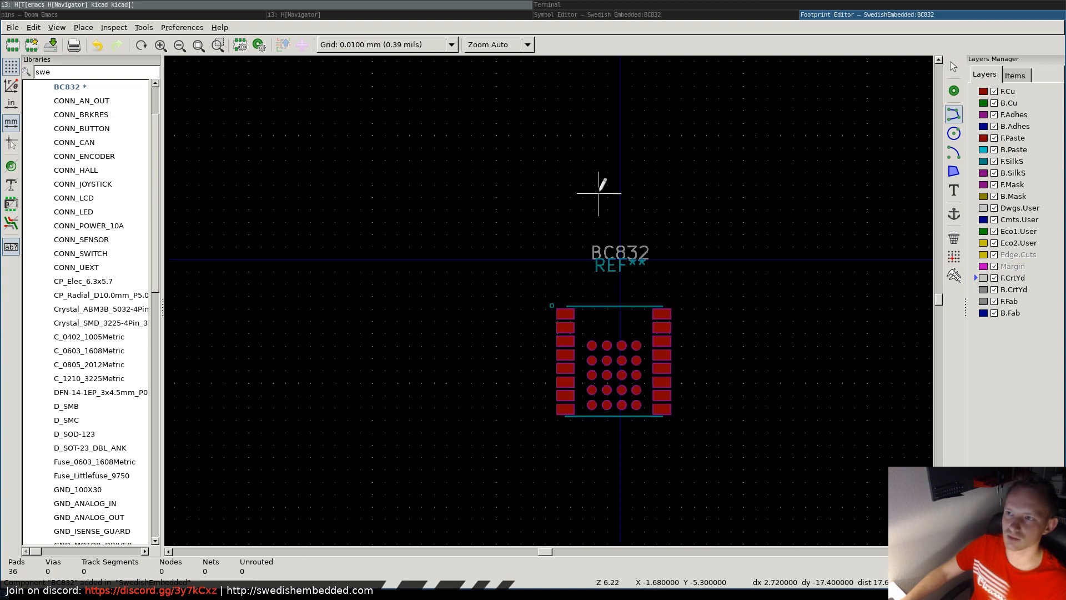
- Search the BC832 datasheet for the module placement recommendations and examine the antenna and ground-plane clearances
left_click(418, 13)
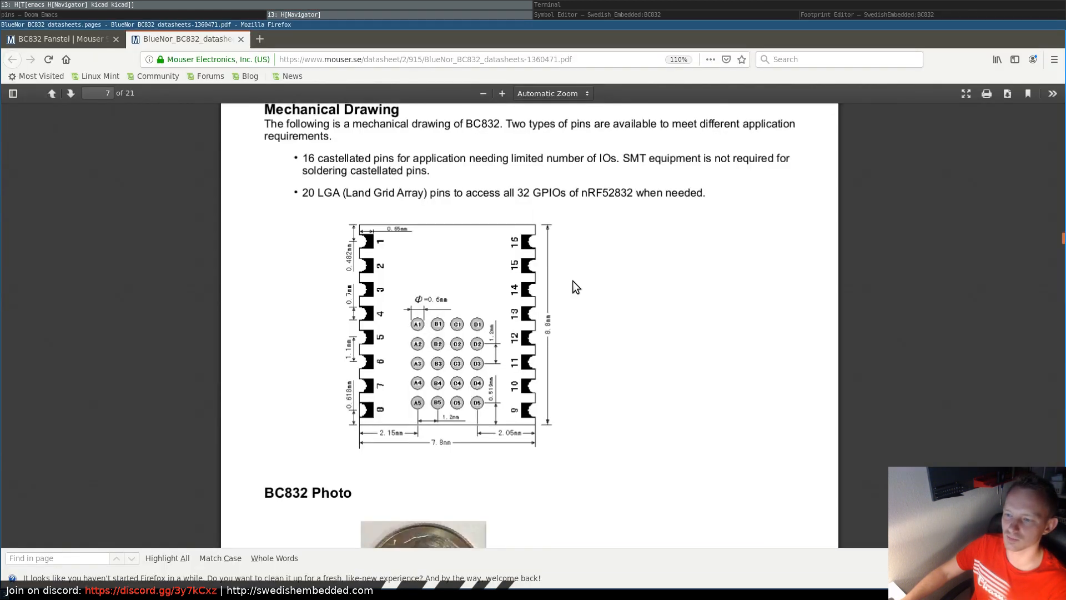
scroll(591, 305, "down", 15)
scroll(723, 303, "up", 4)
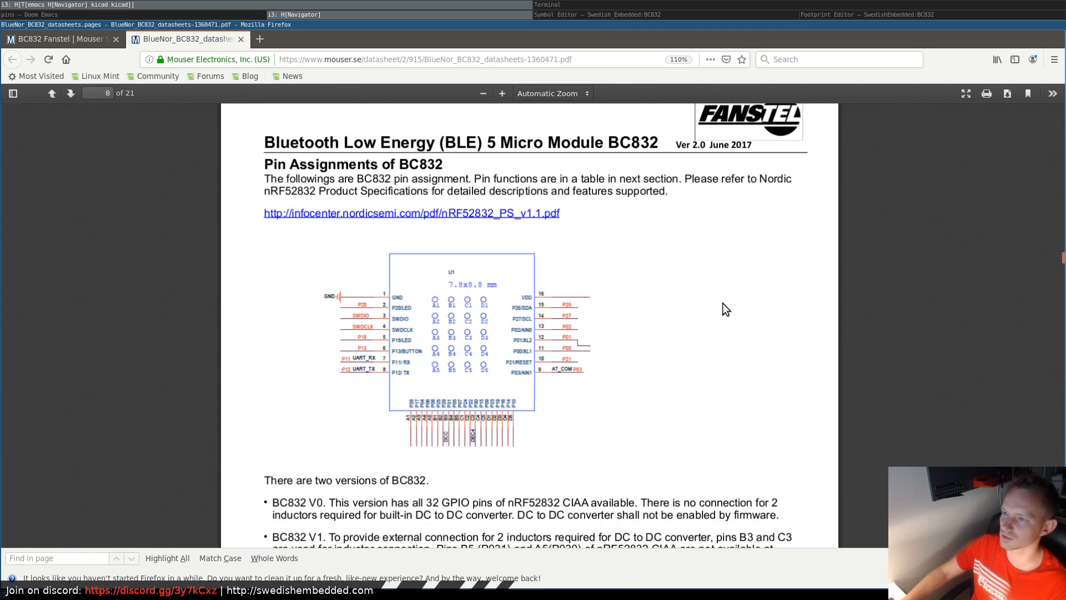
scroll(628, 348, "up", 20)
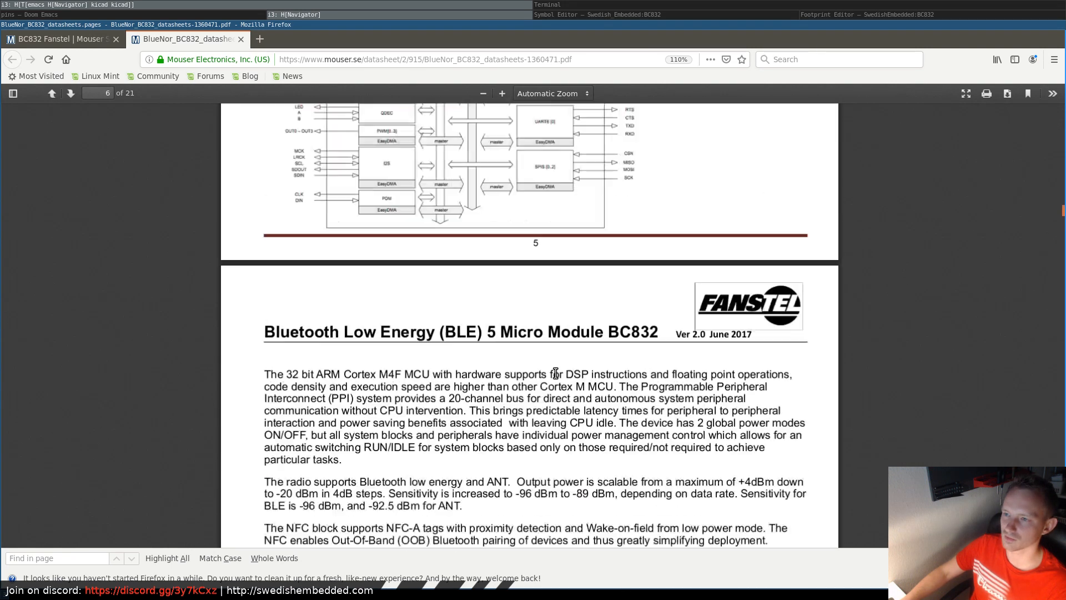
scroll(554, 372, "up", 15)
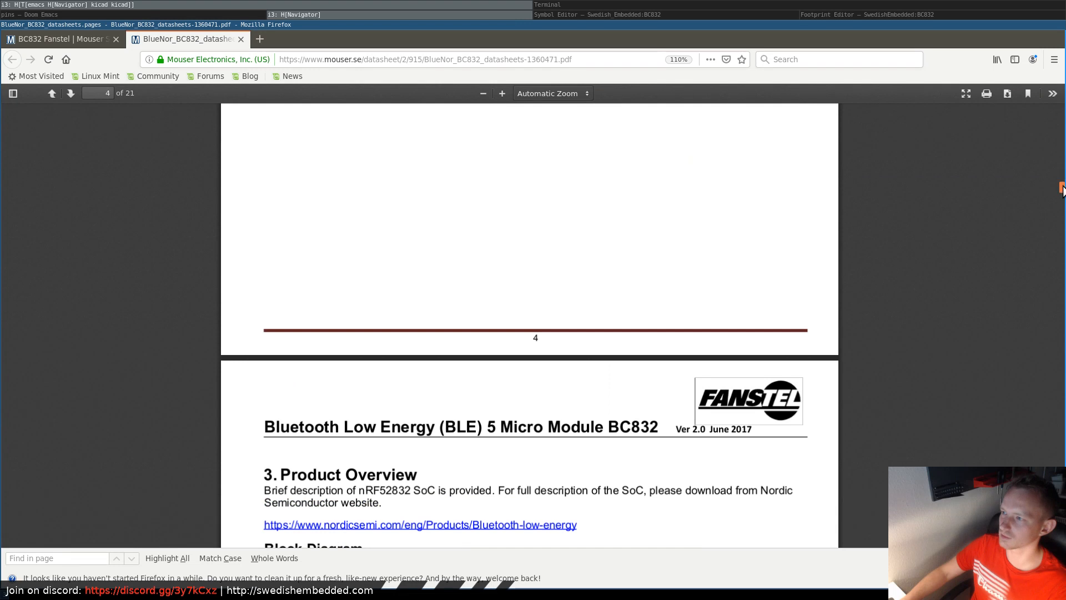
left_click_drag(1062, 189, 1037, 300)
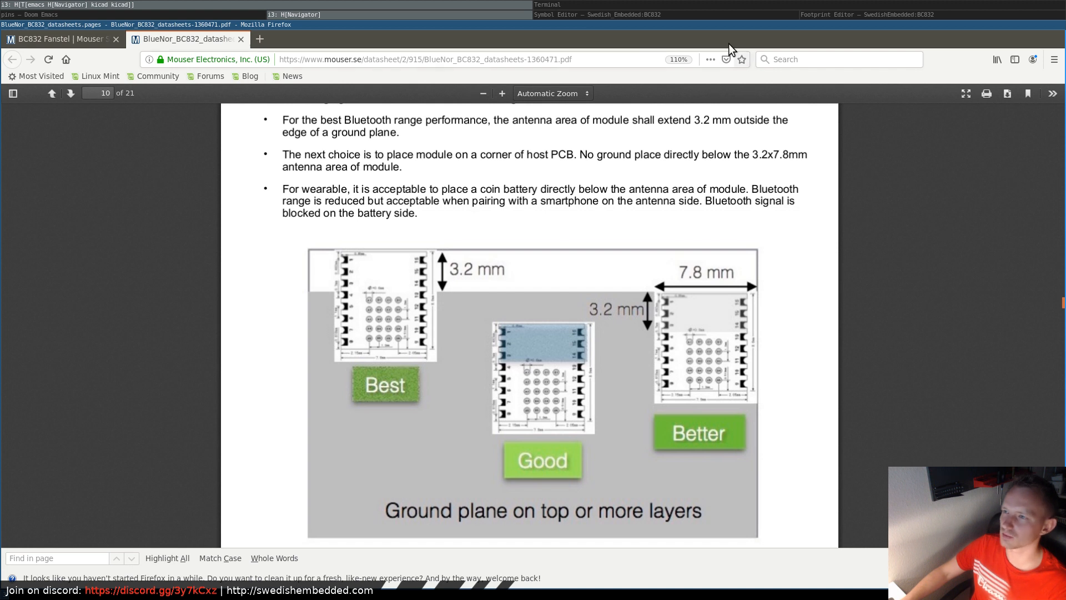
left_click(801, 14)
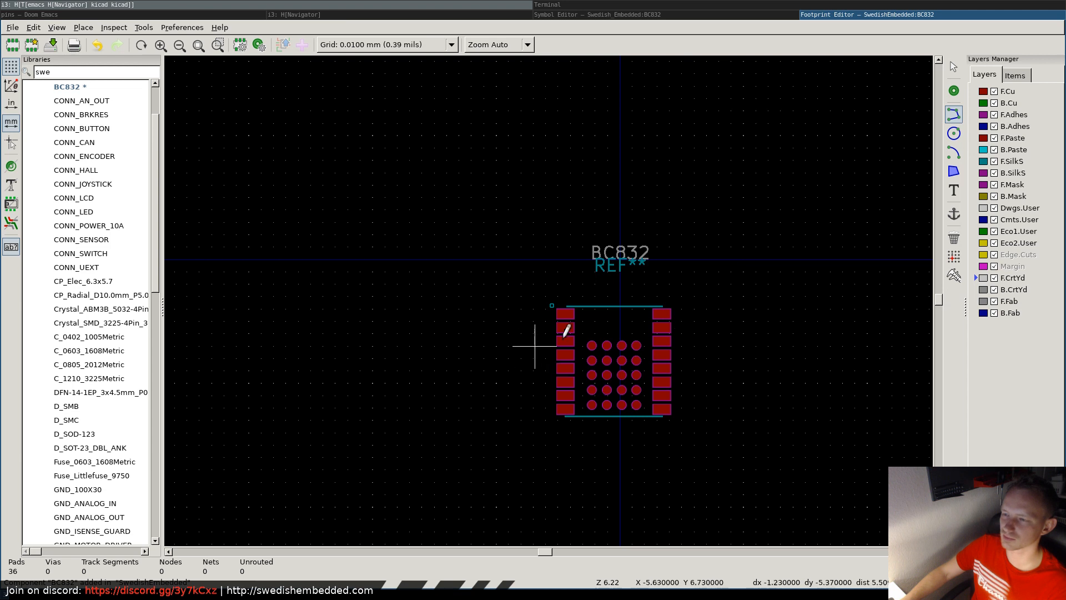
- Set the grid to 0.1000 mm for drawing the courtyard
left_click(366, 48)
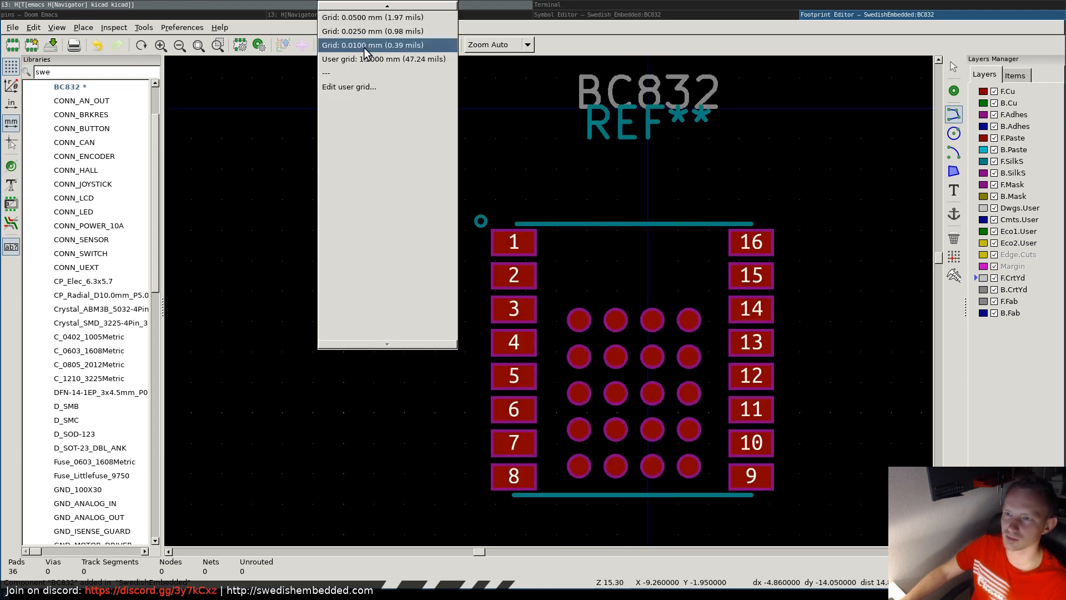
scroll(360, 53, "up", 3)
left_click(360, 56)
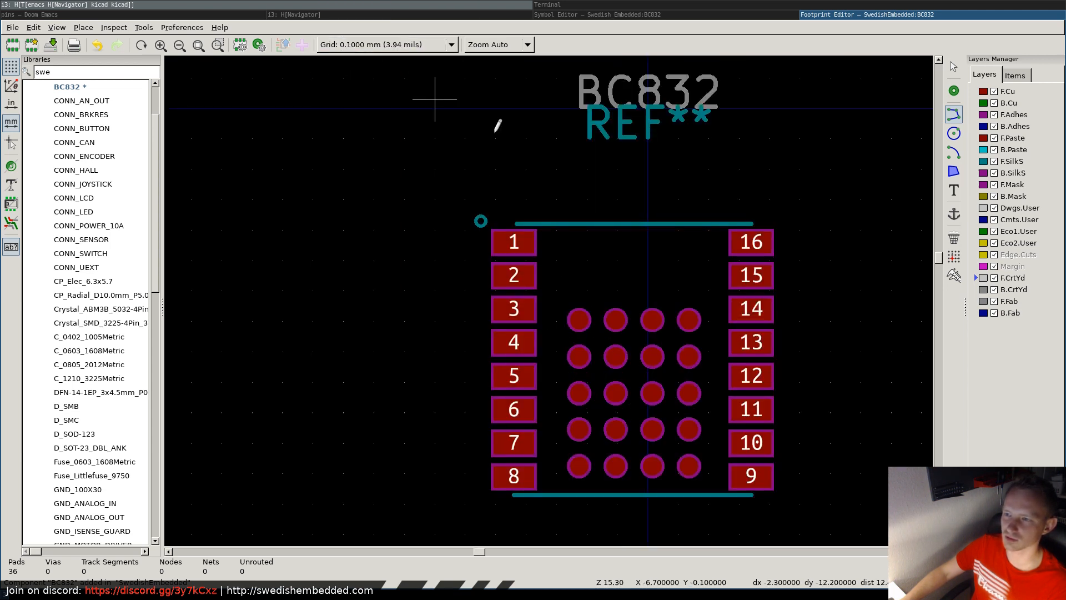
left_click(475, 212)
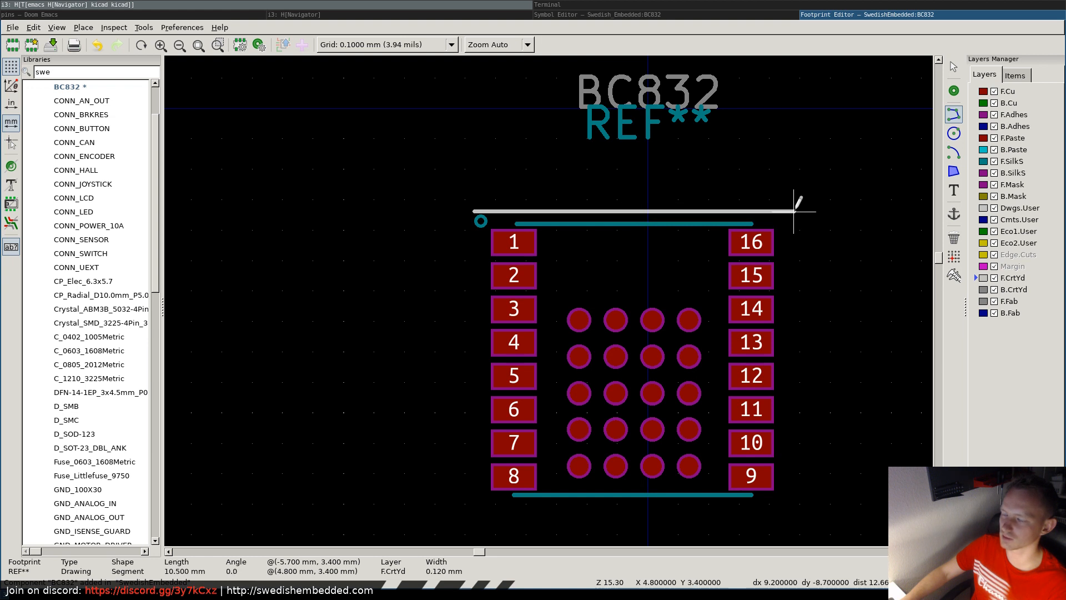
left_click(794, 212)
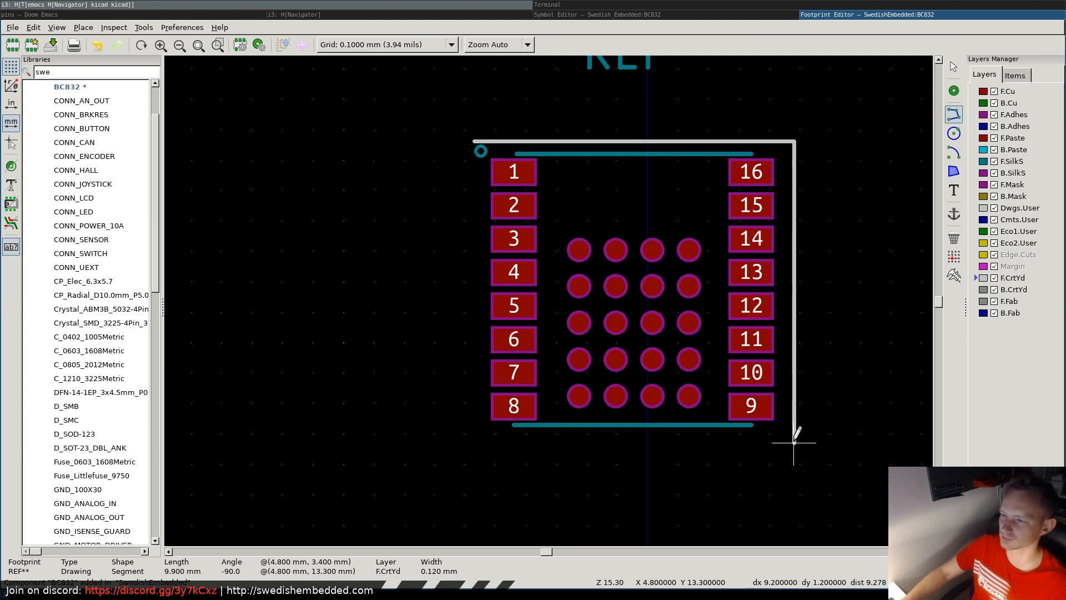
key("Escape")
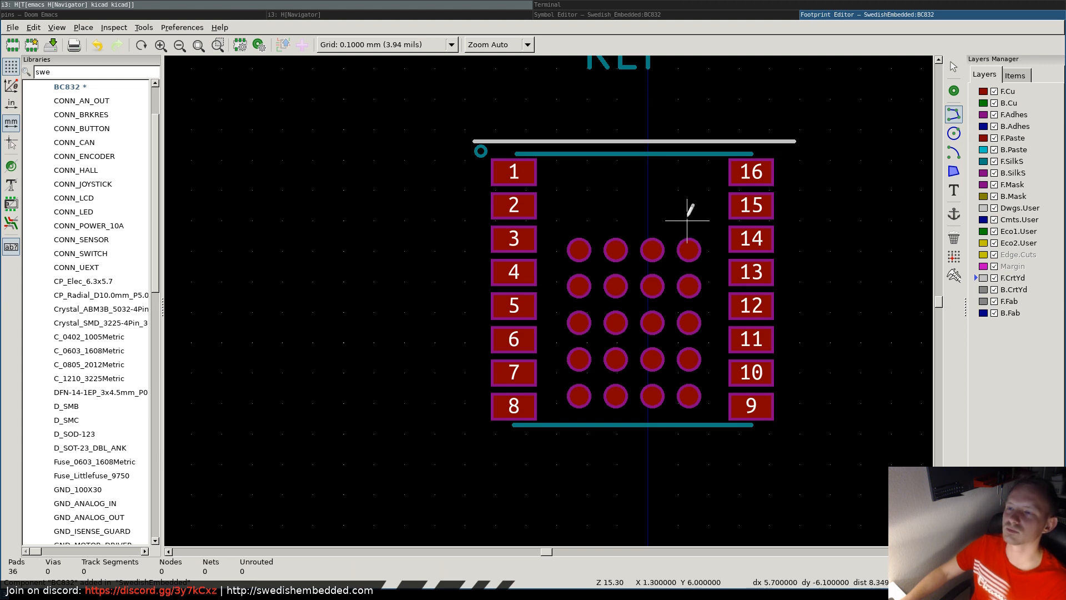
key("ctrl+z")
- Set the grid to 0.2500 mm and draw a closed F.CrtYd rectangle around the pads from -6.00, 3.25 to 5.00, 13.50 mm
left_click(355, 45)
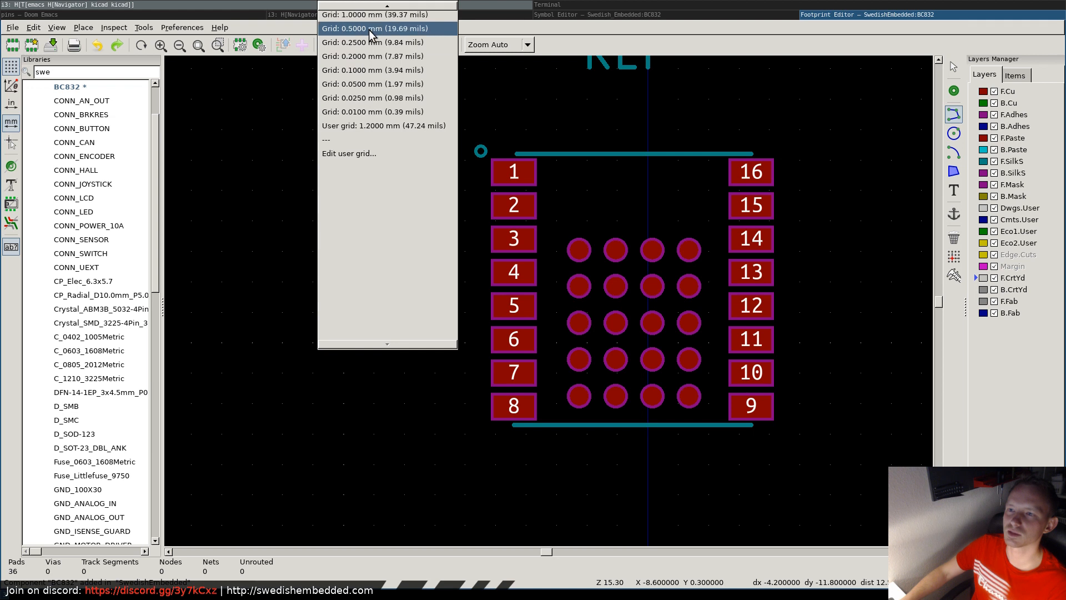
left_click(365, 42)
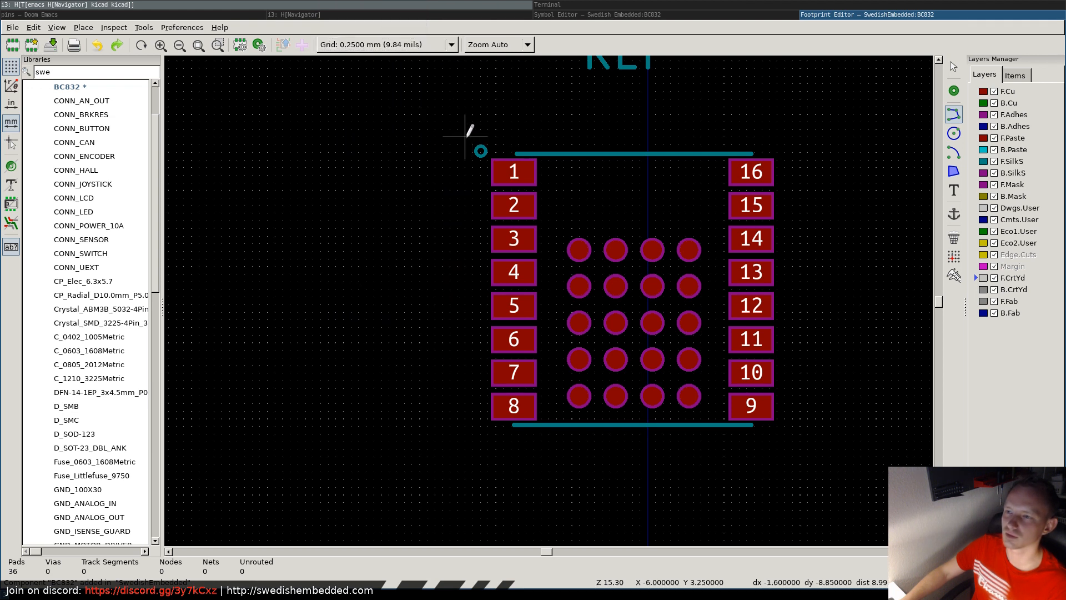
left_click(465, 136)
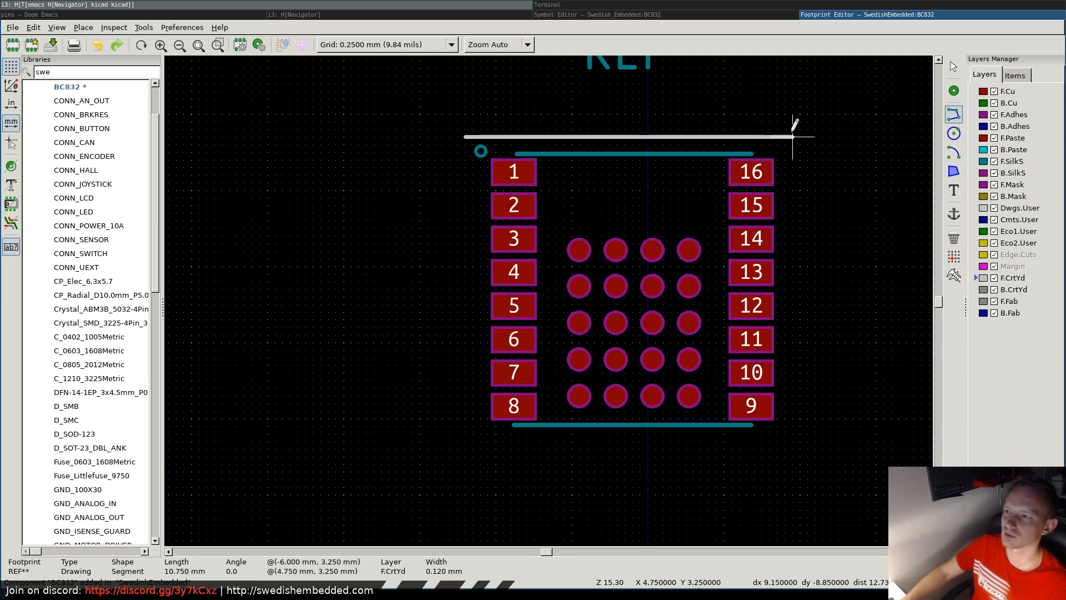
left_click(800, 136)
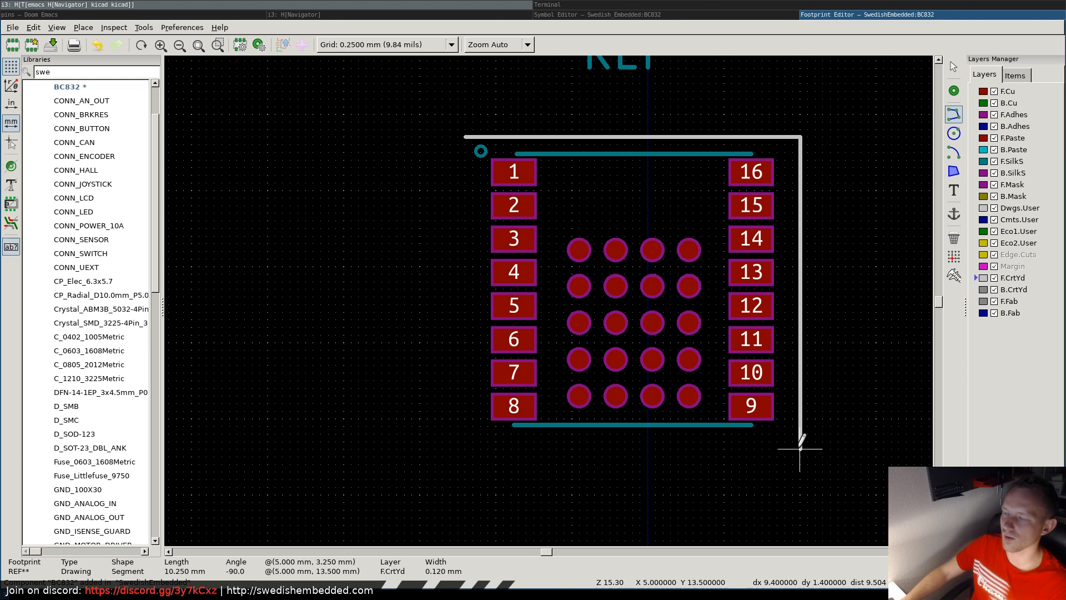
left_click(799, 449)
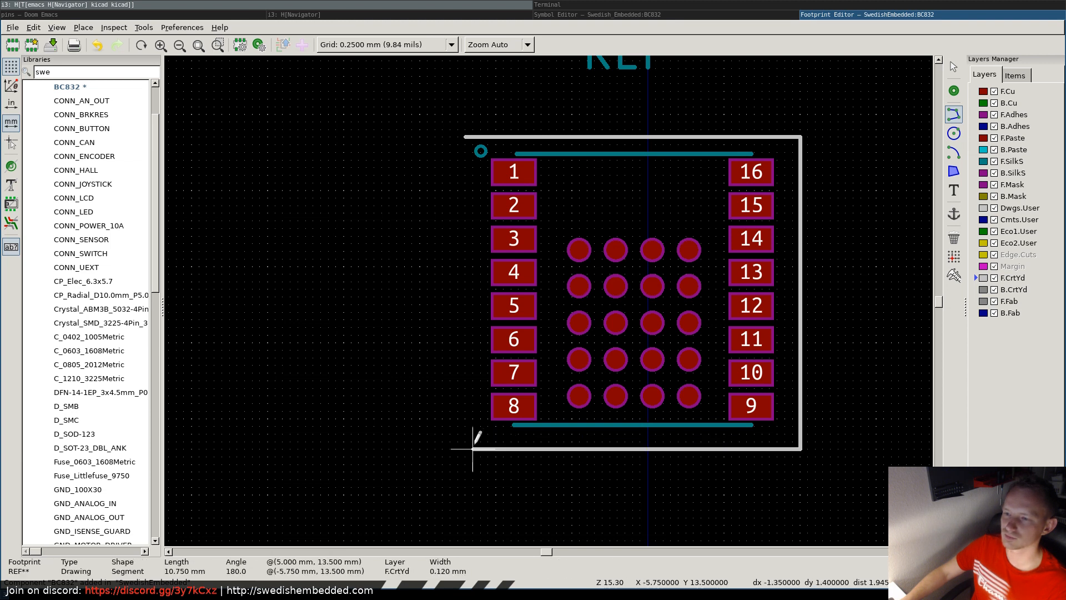
left_click(465, 448)
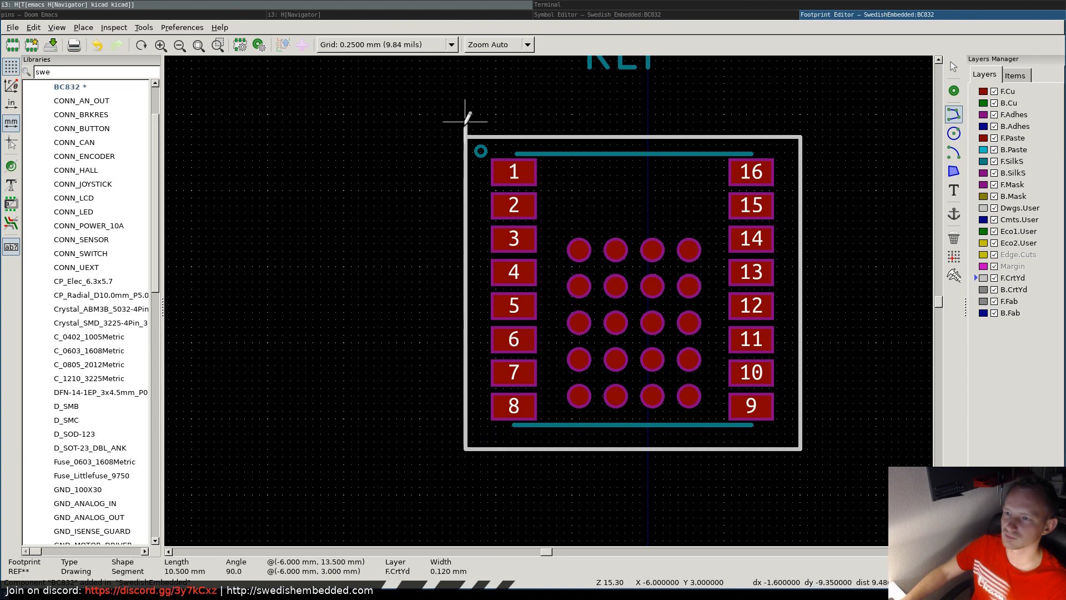
left_click(465, 136)
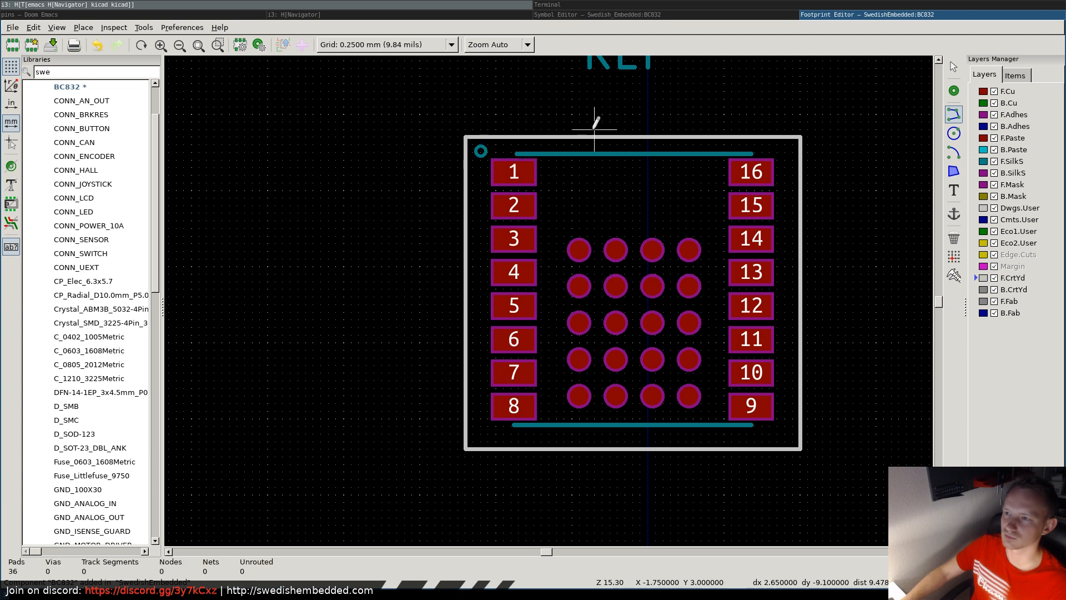
key("Escape")
key("Escape")
- Move the courtyard's upper edge to Y 3.00 mm and extend both side lines to meet it
right_click(602, 138)
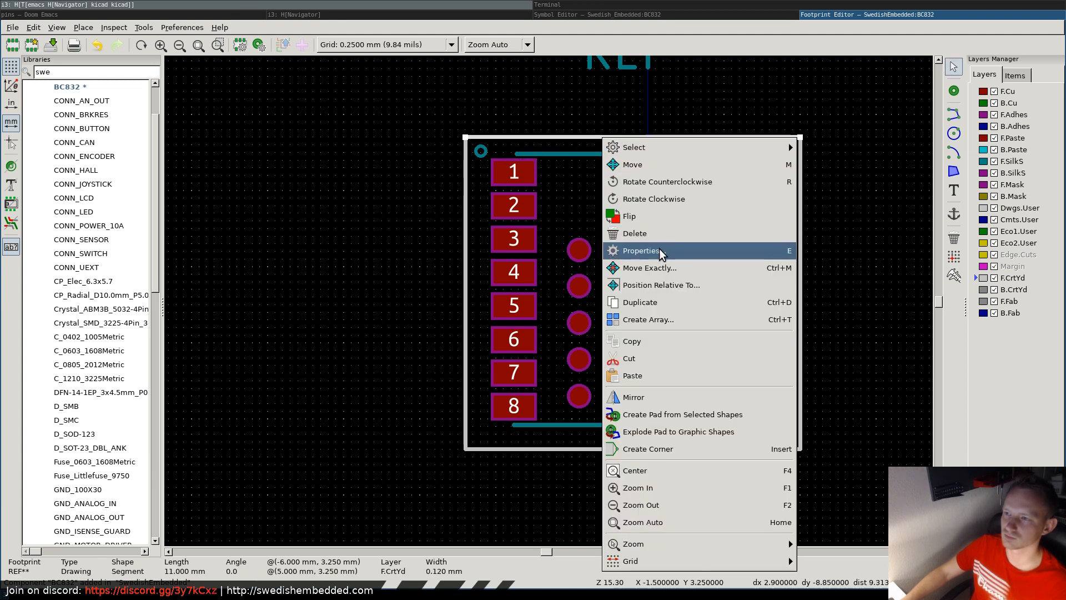
left_click(534, 136)
left_click_drag(532, 136, 464, 131)
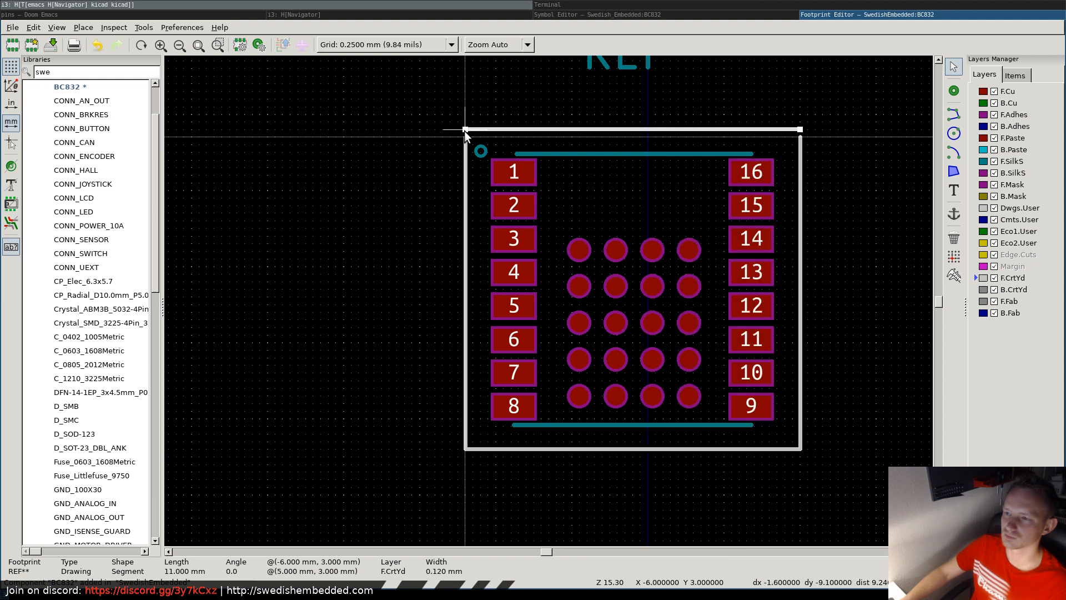
left_click(465, 139)
left_click_drag(465, 138, 465, 130)
left_click(799, 139)
left_click_drag(799, 138, 800, 129)
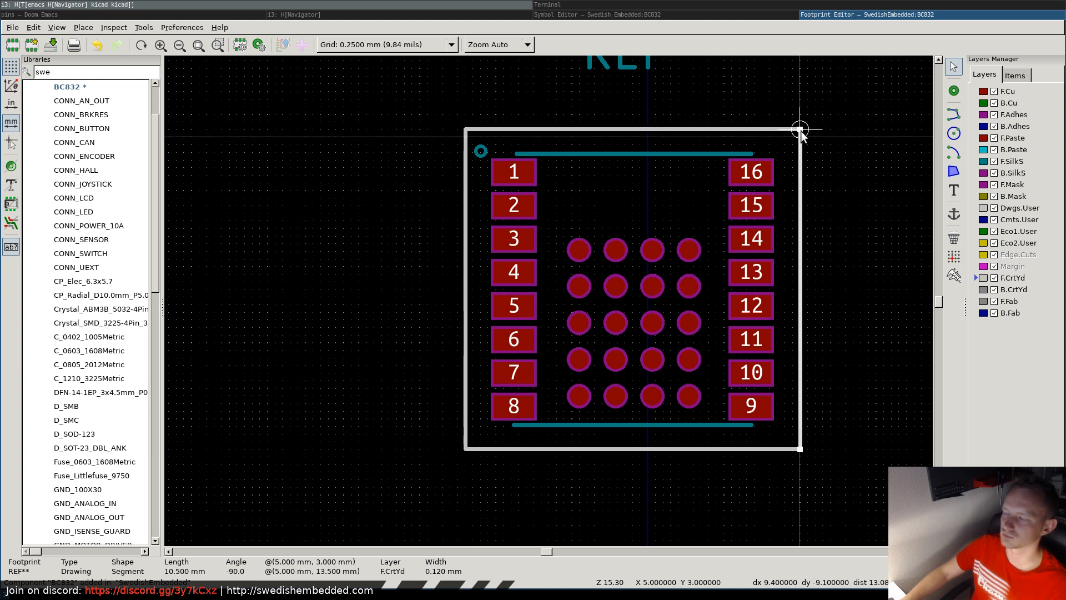
- On F.Fab with a 0.1000 mm grid, draw the module body rectangle from -4.40, 3.80 to 3.40, 12.70 mm
left_click(1014, 300)
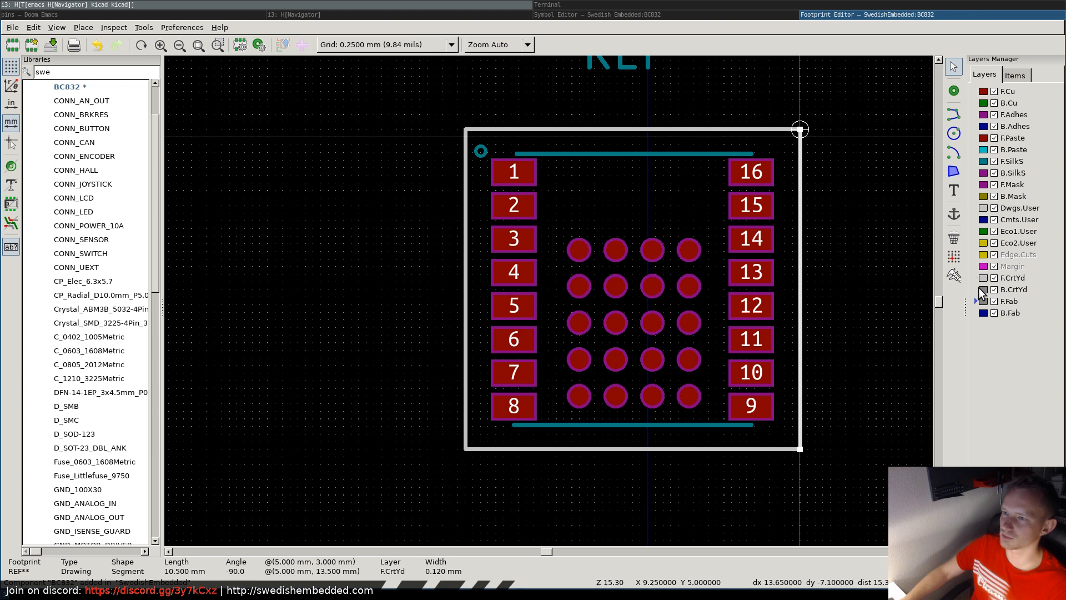
left_click(952, 114)
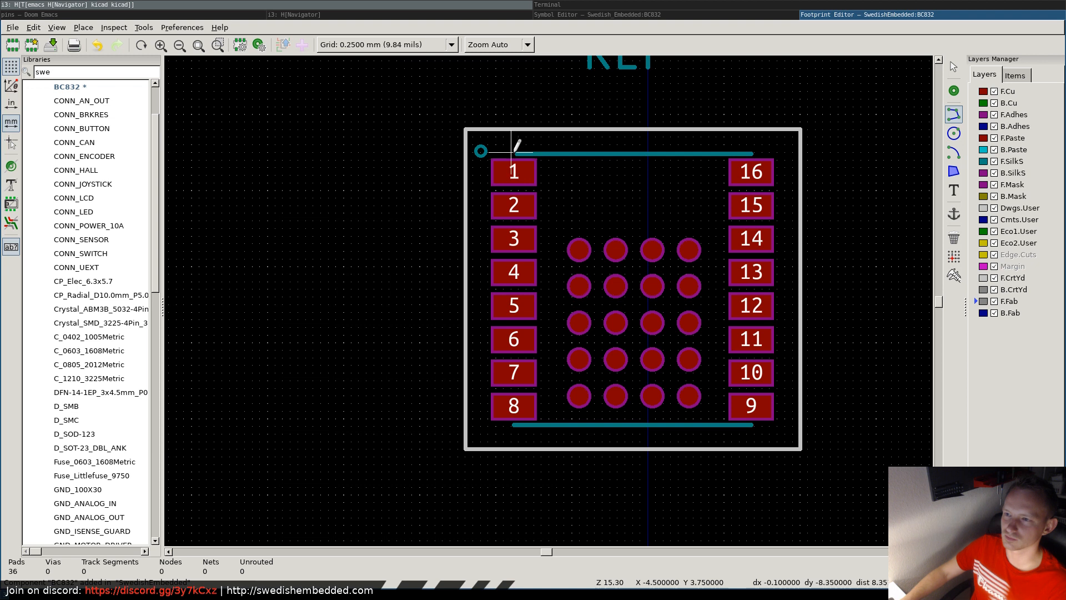
left_click(361, 45)
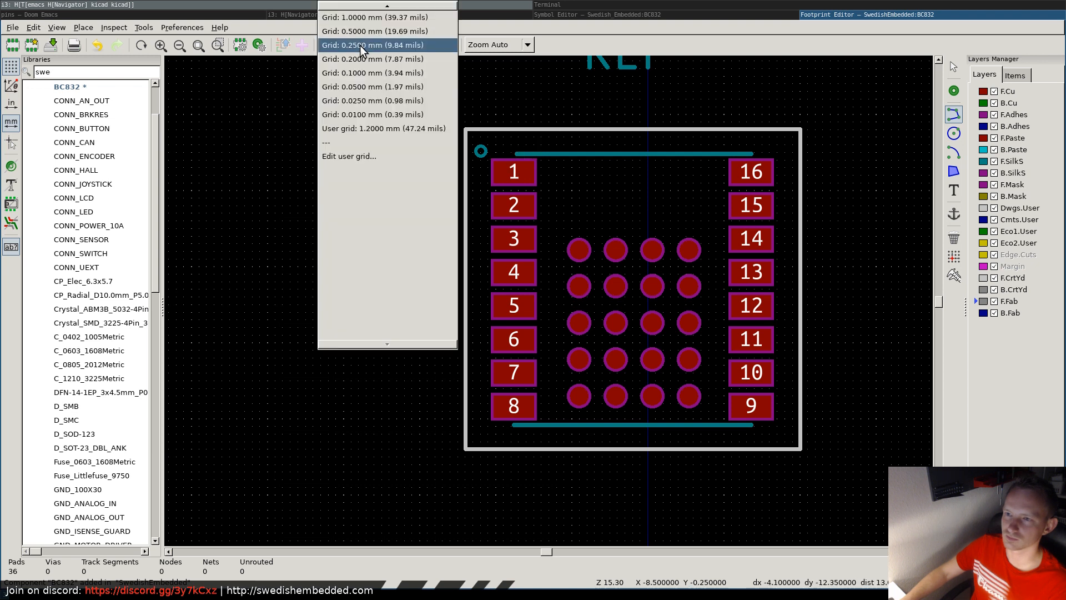
left_click(366, 73)
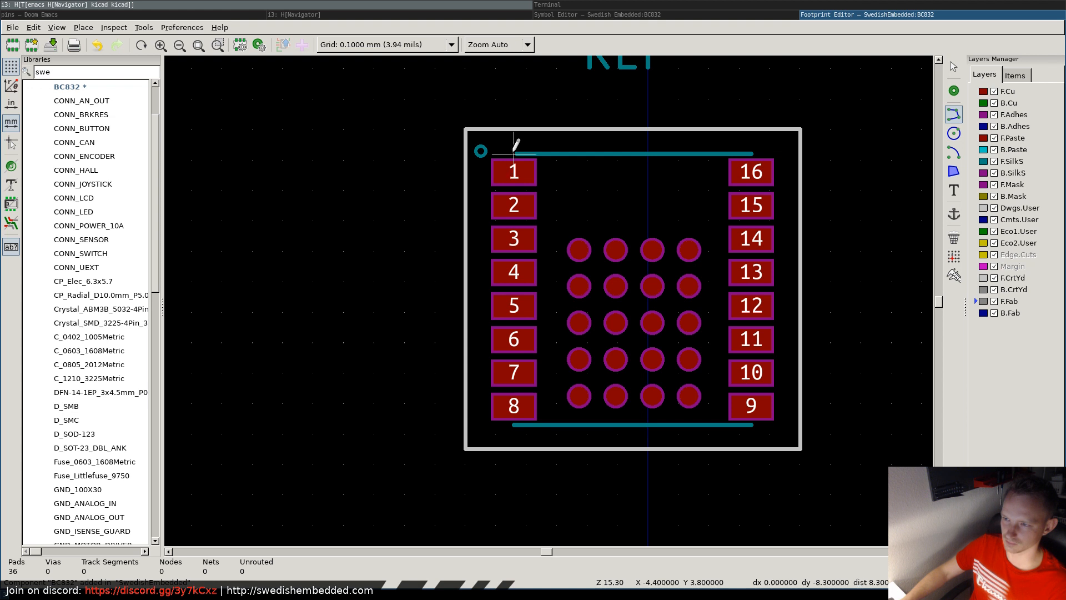
left_click(514, 154)
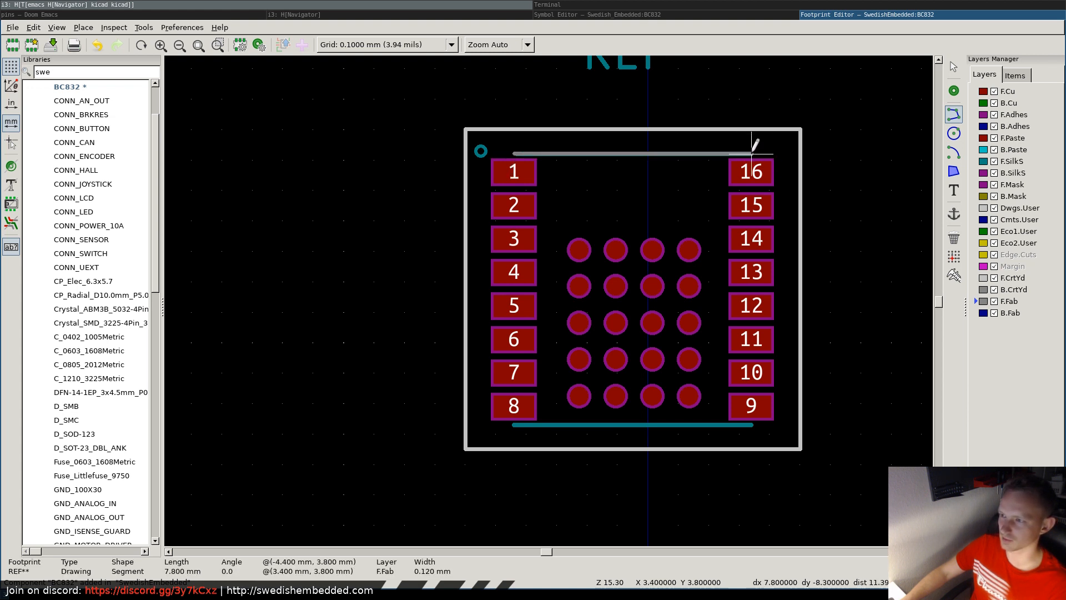
left_click(752, 153)
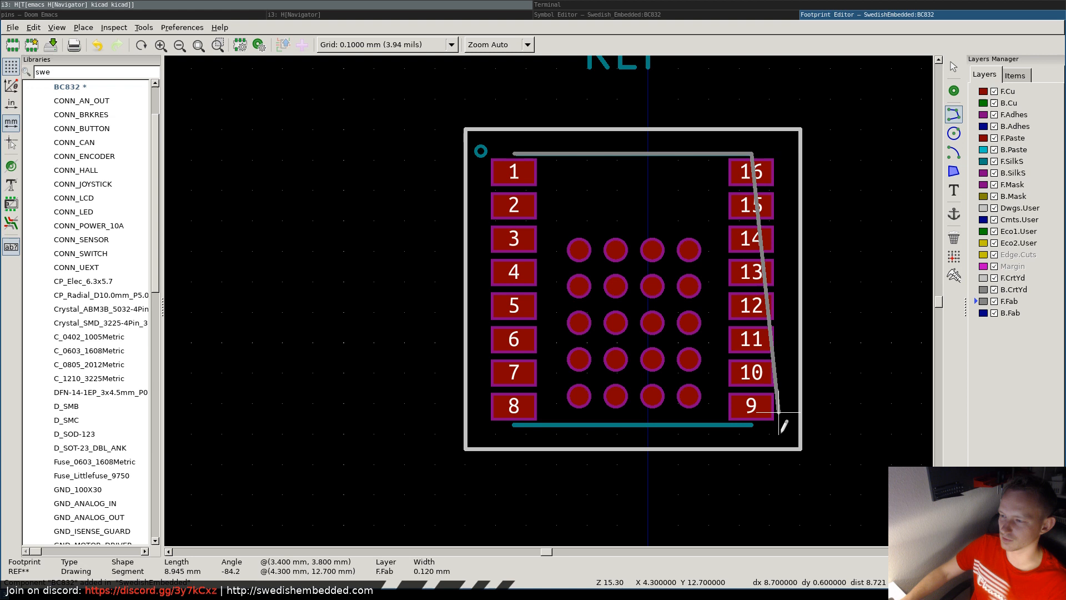
left_click(751, 425)
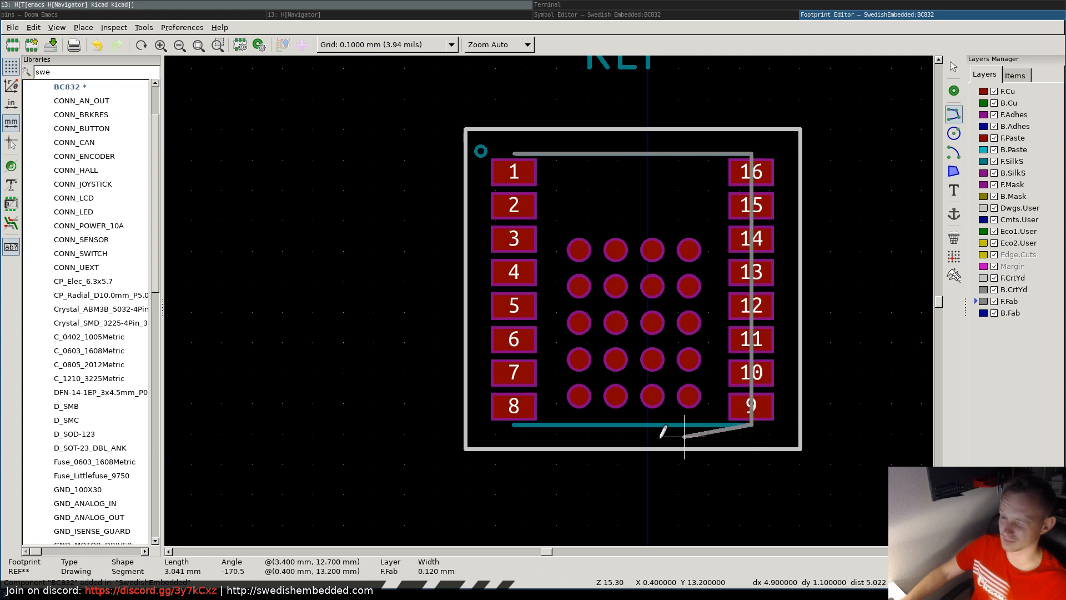
left_click(514, 425)
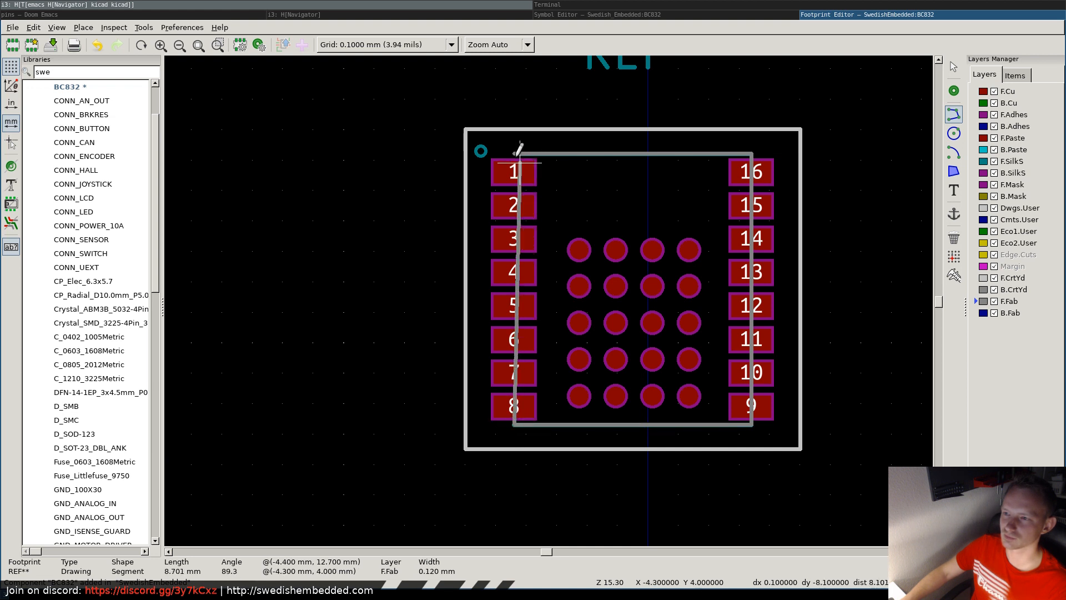
left_click(513, 154)
key("Escape")
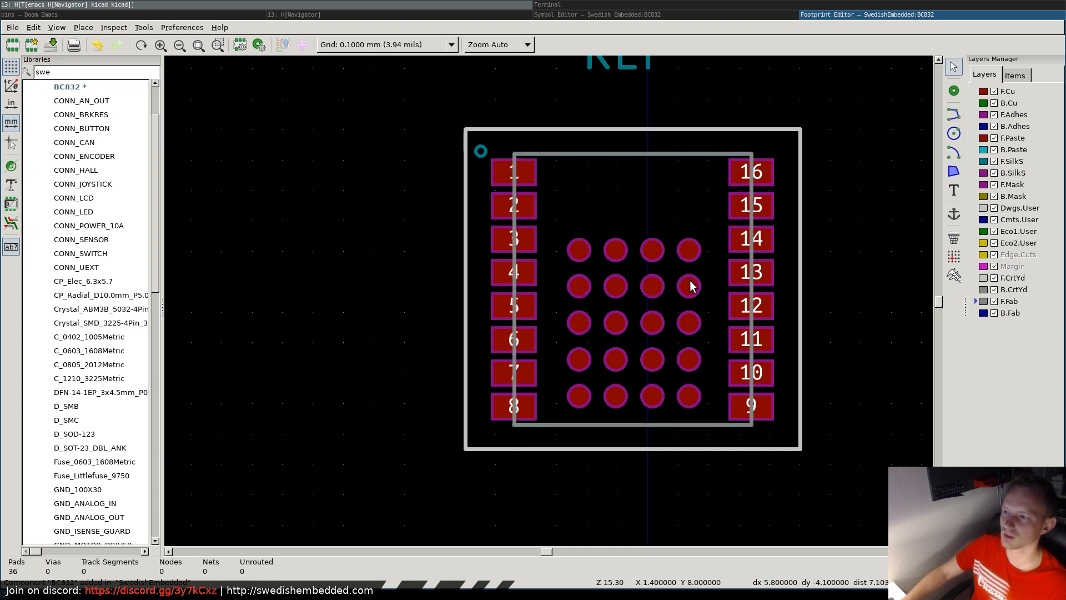
- Examine the footprint's pads, pin labels, body outline and courtyard up close and as a whole
scroll(632, 300, "up", 5)
scroll(548, 304, "down", 5)
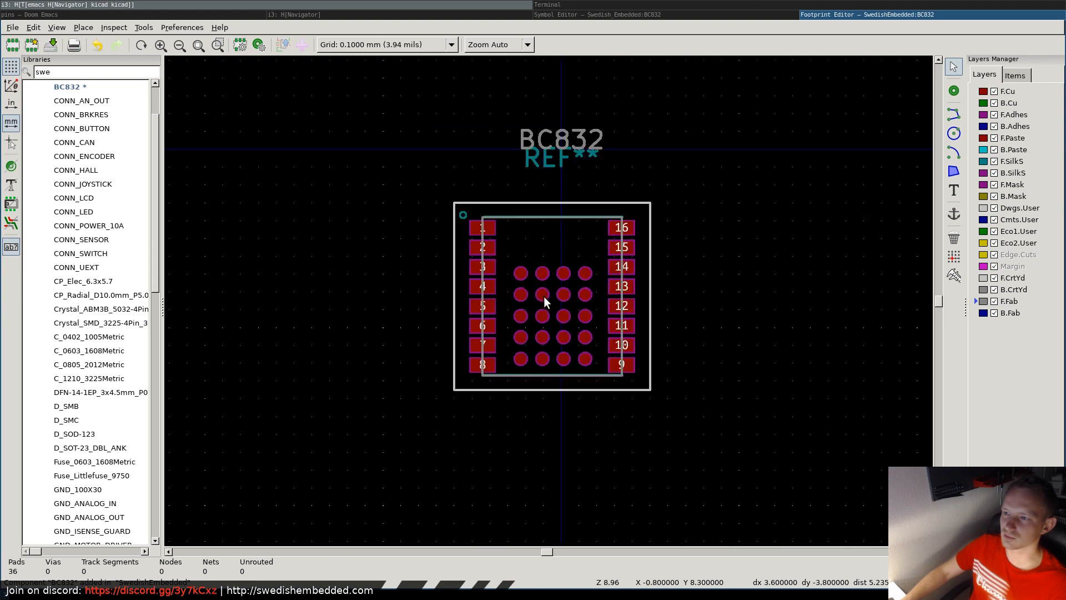
scroll(547, 302, "up", 5)
scroll(552, 303, "down", 7)
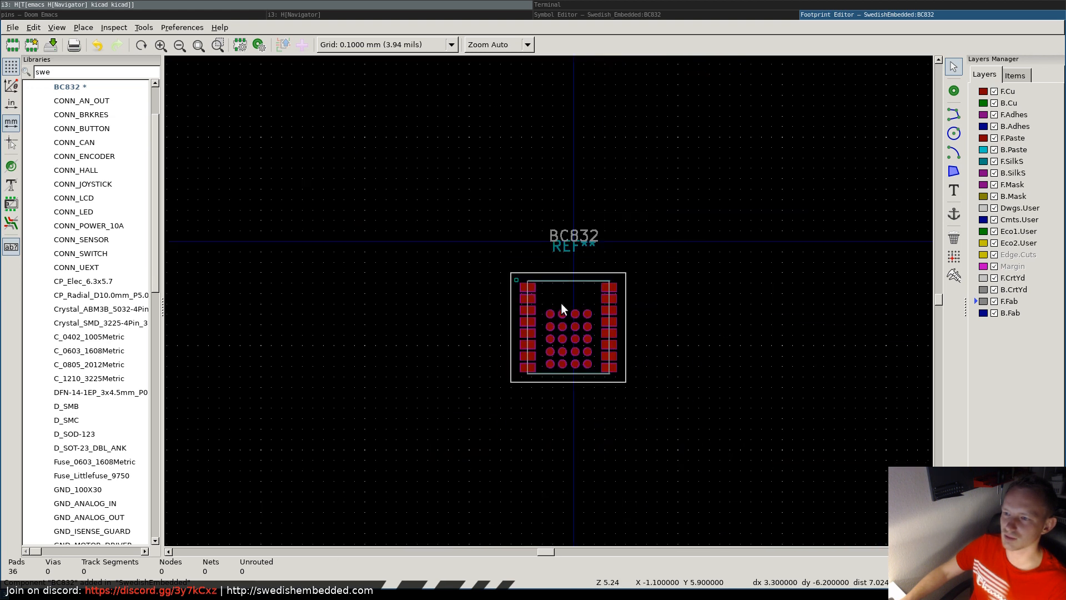
scroll(559, 305, "up", 3)
scroll(541, 303, "up", 2)
scroll(547, 302, "down", 4)
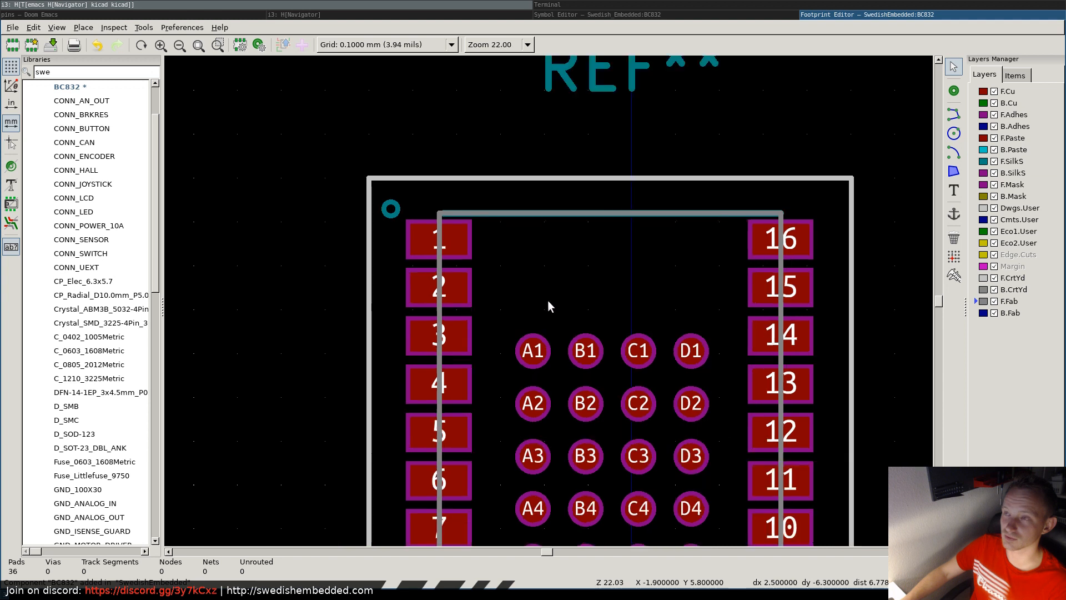
scroll(549, 306, "up", 6)
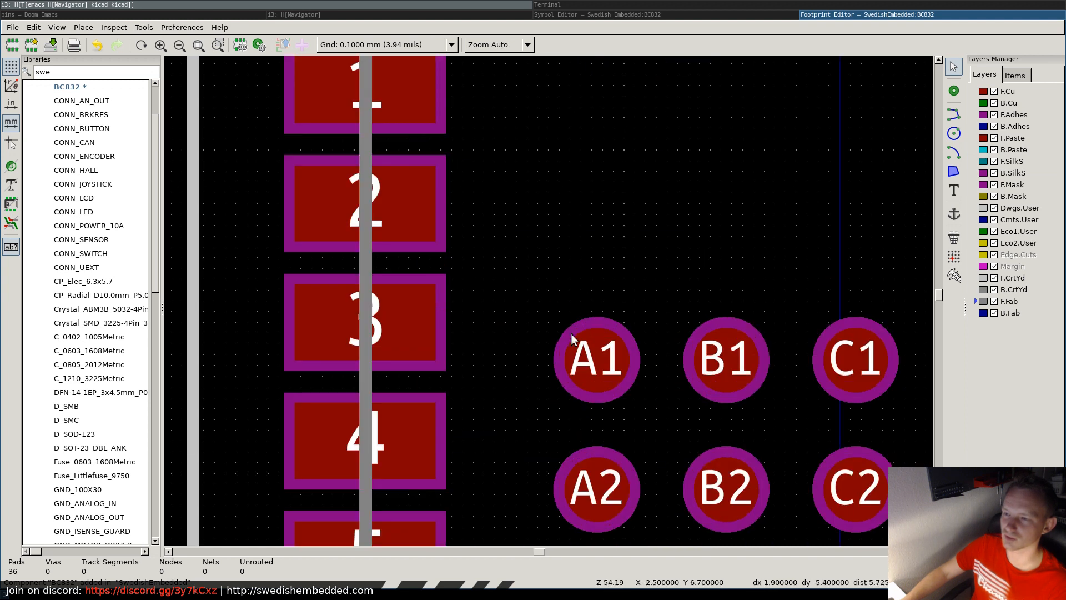
scroll(571, 333, "down", 6)
scroll(547, 286, "down", 6)
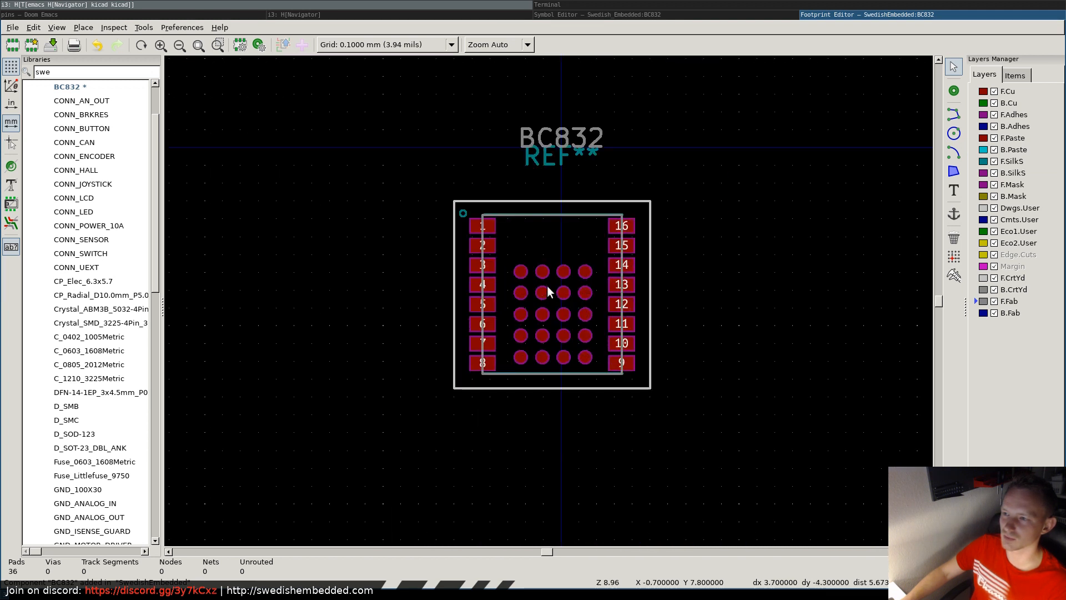
scroll(547, 294, "up", 5)
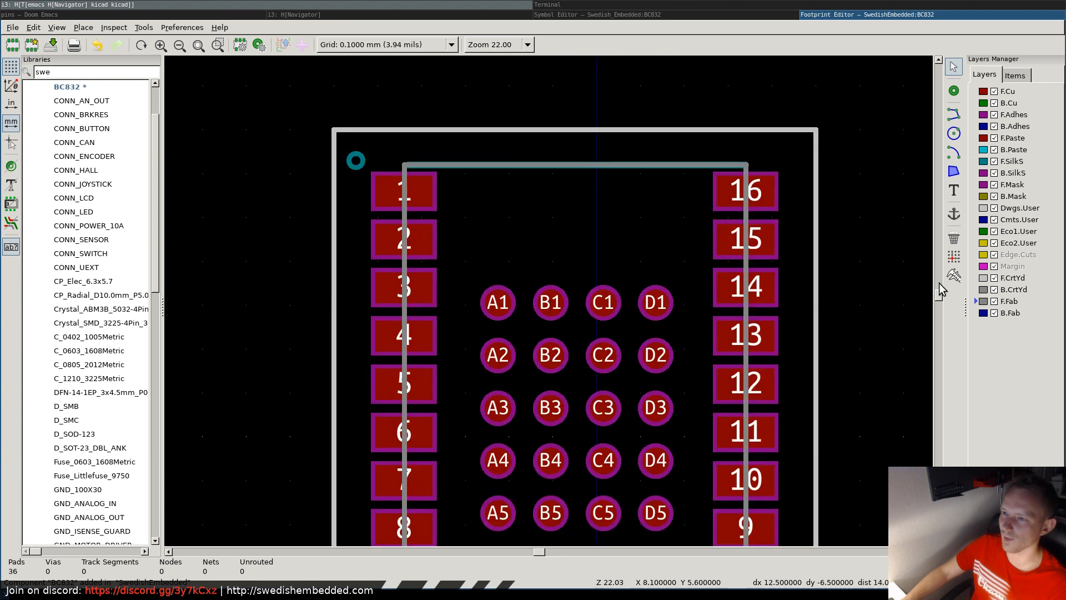
- Save the BC832 footprint and view it as a whole
key("ctrl+s")
key("Home")
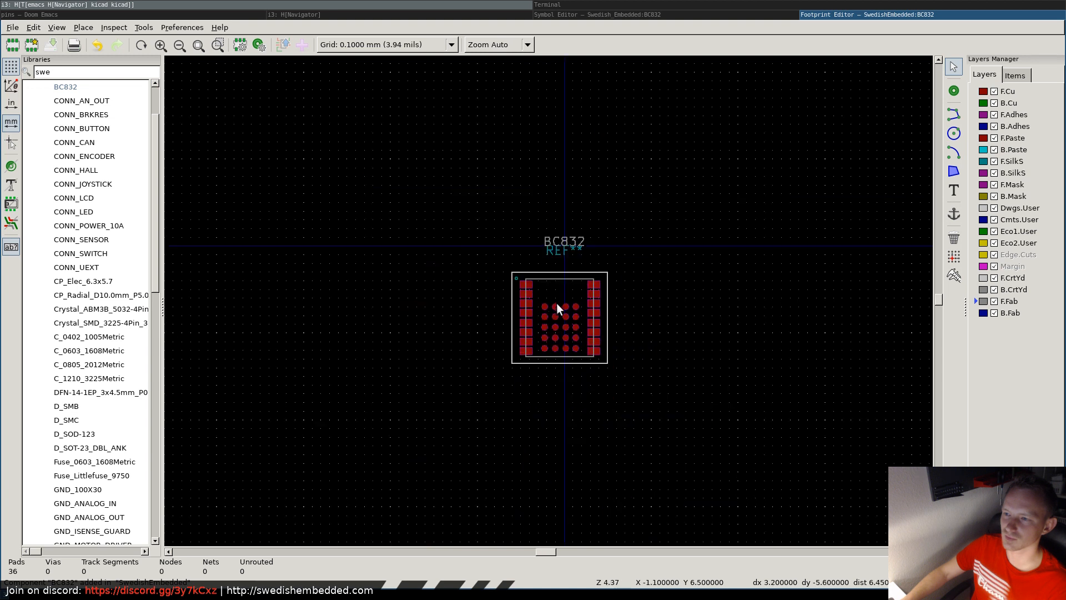
scroll(556, 309, "up", 10)
scroll(485, 268, "down", 15)
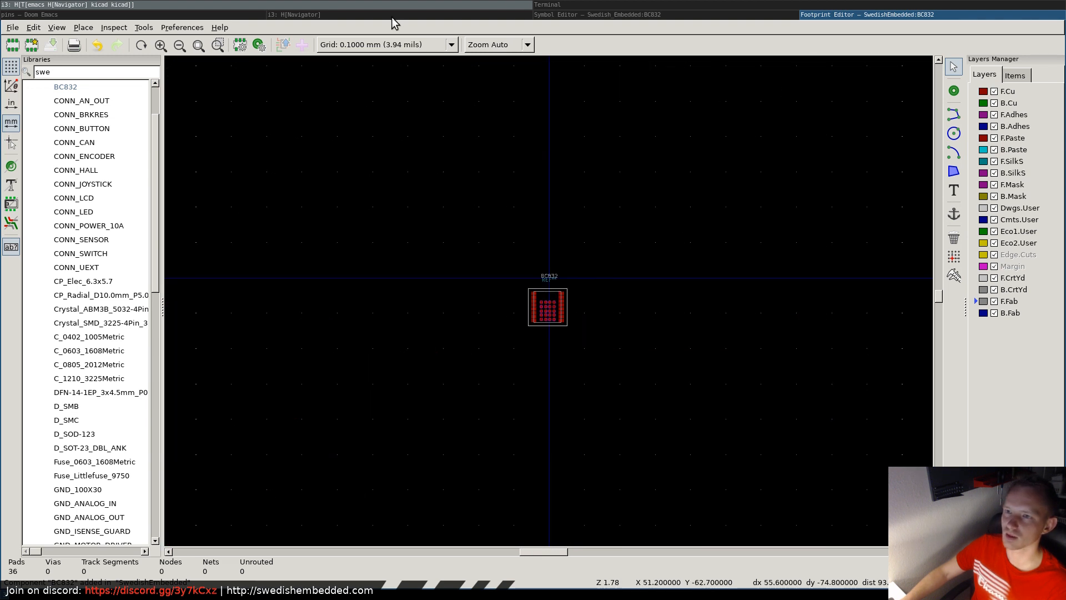
- Switch to the BC832 datasheet in Firefox and go back to the module's dimension drawing on page 7
left_click(368, 13)
scroll(664, 398, "up", 3)
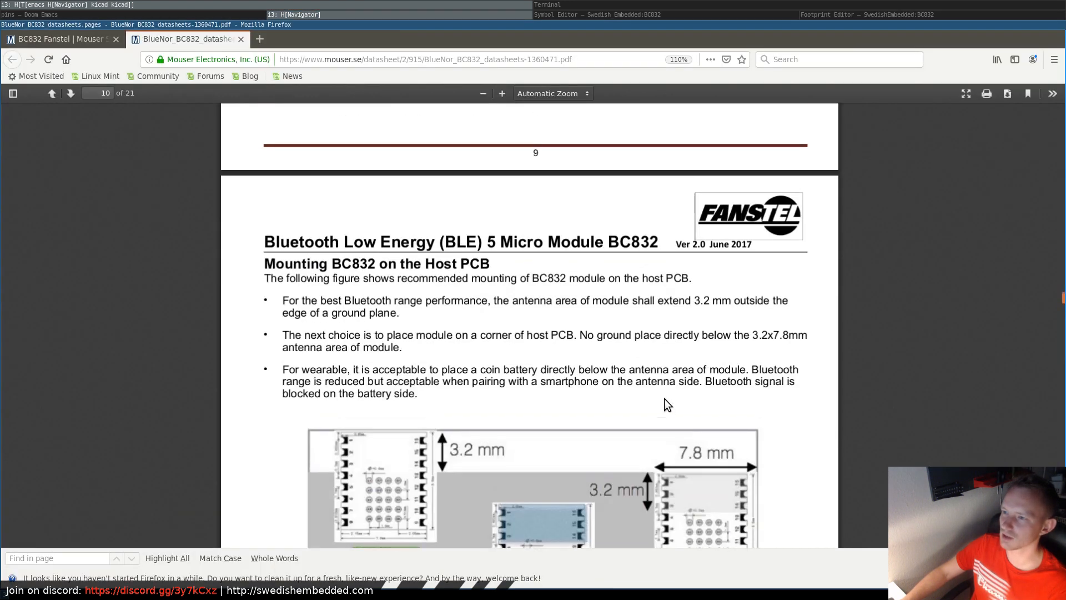
scroll(664, 398, "up", 10)
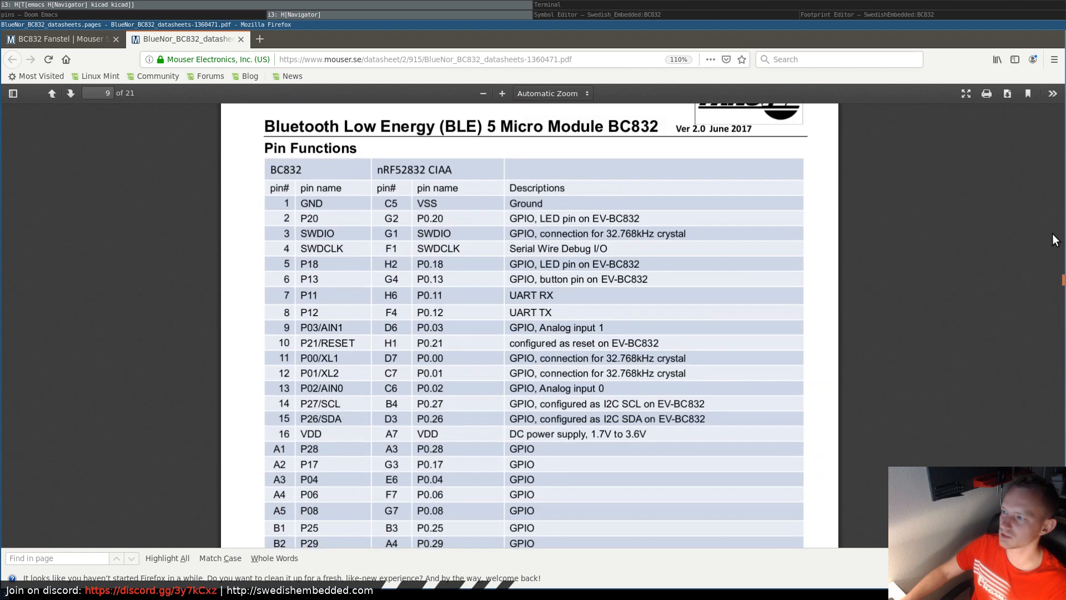
left_click_drag(1061, 281, 1062, 241)
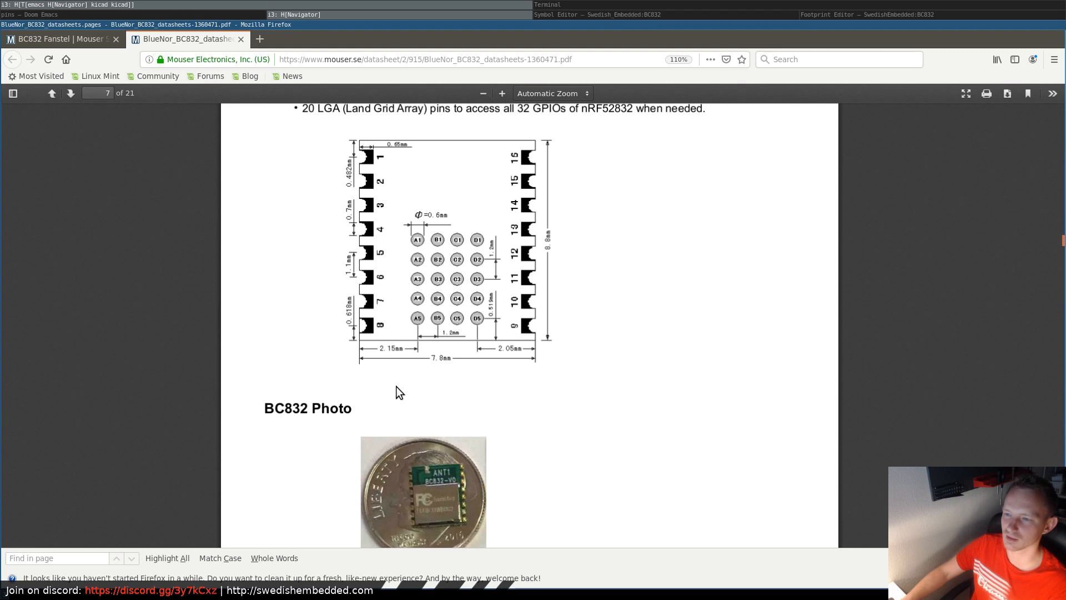